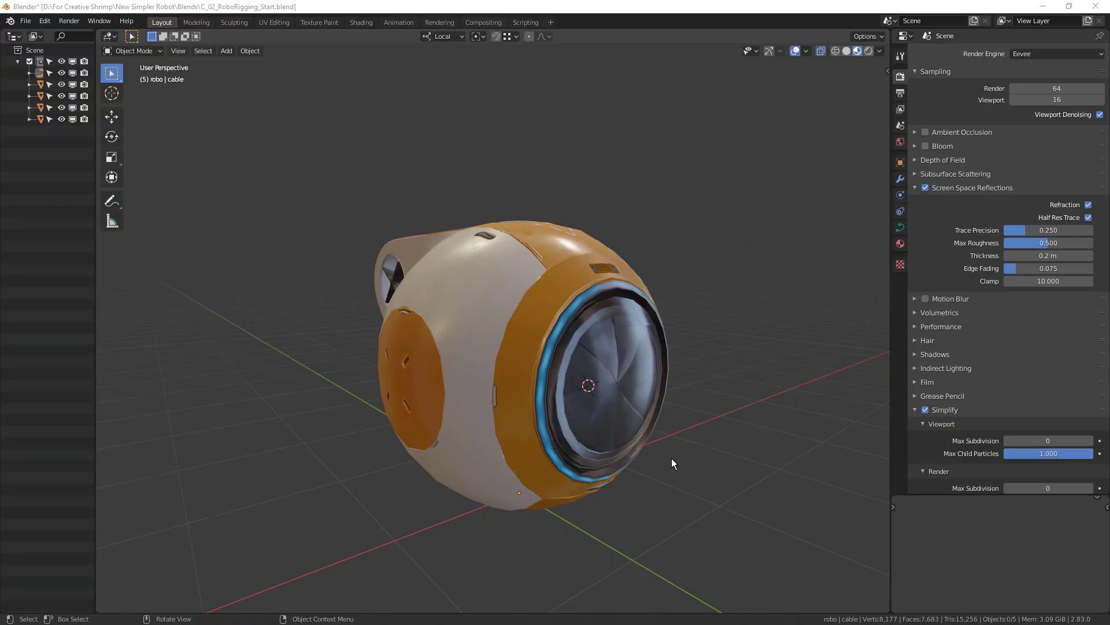
Reset the 3D cursor to the world origin and view the robot from its side.
middle_drag(672, 458, 613, 407)
key(shift+c)
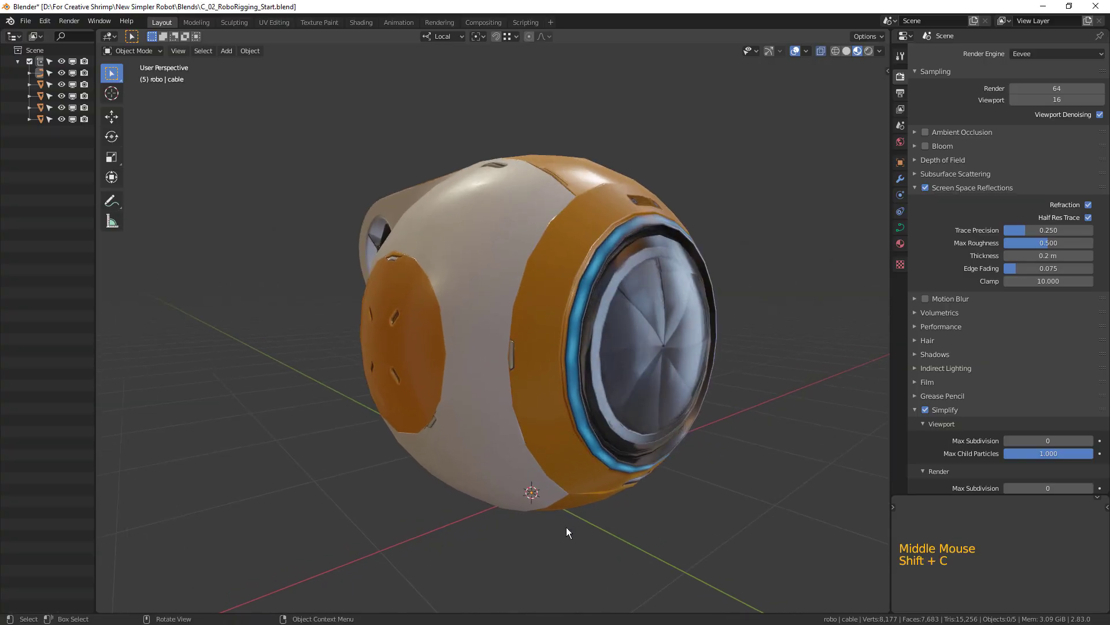
middle_drag(577, 501, 418, 483)
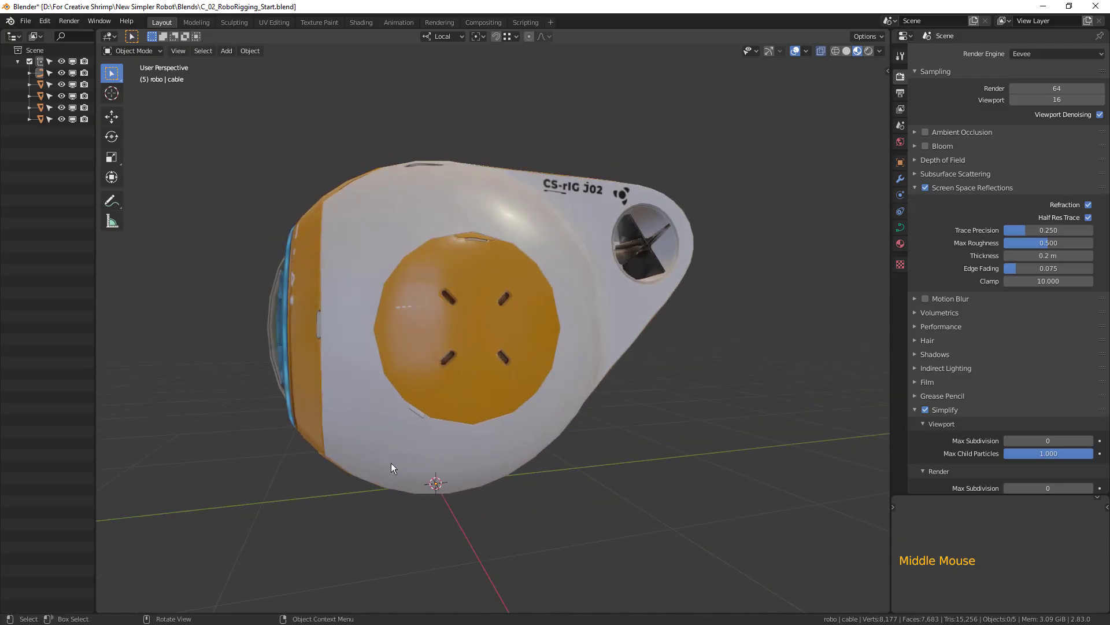
Widen the outliner so the object names show, and set the transform pivot point to Active Element.
drag(95, 267, 166, 267)
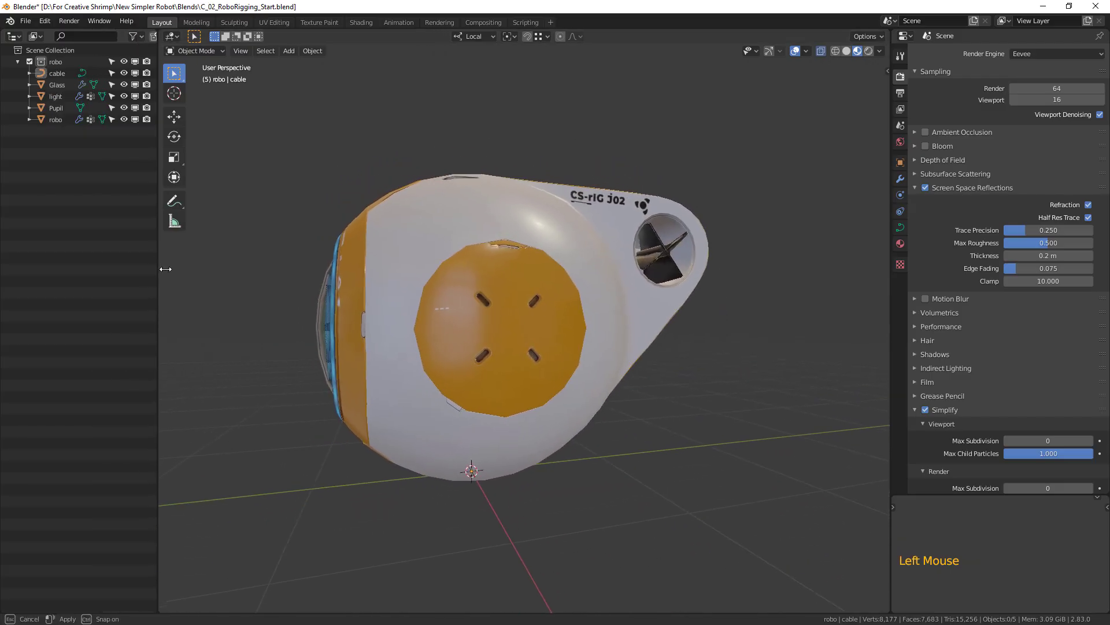
click(44, 21)
click(46, 170)
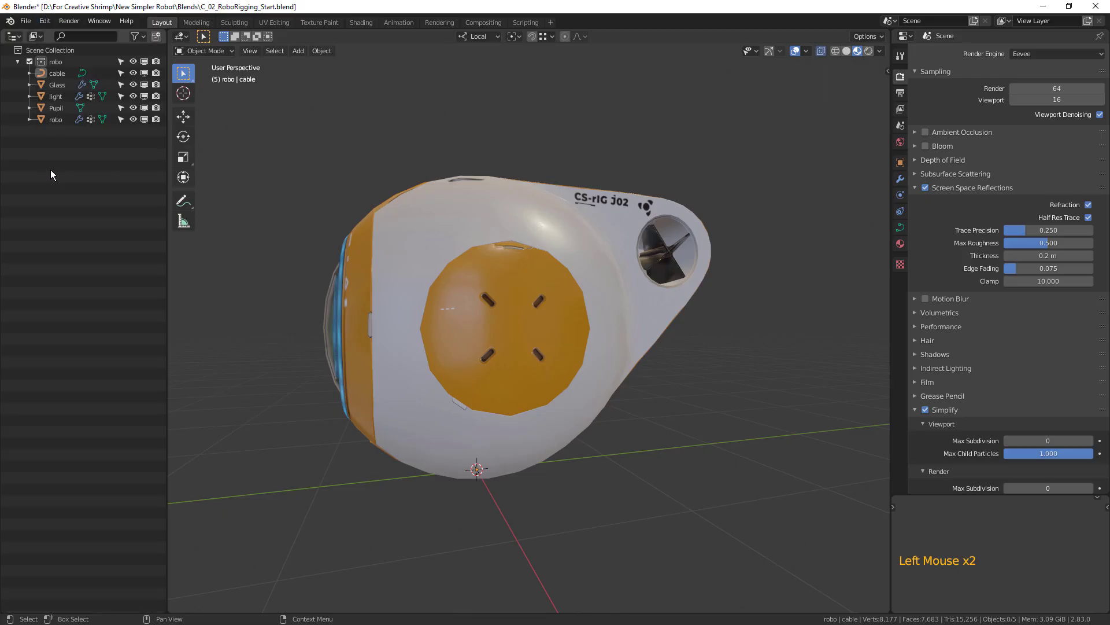
click(512, 36)
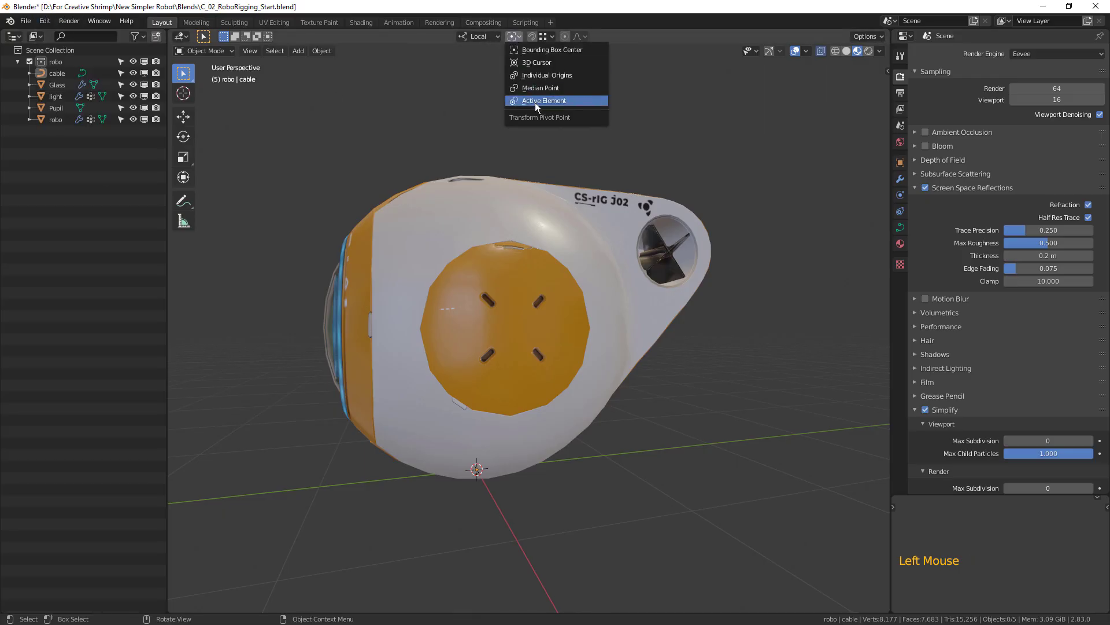
click(535, 101)
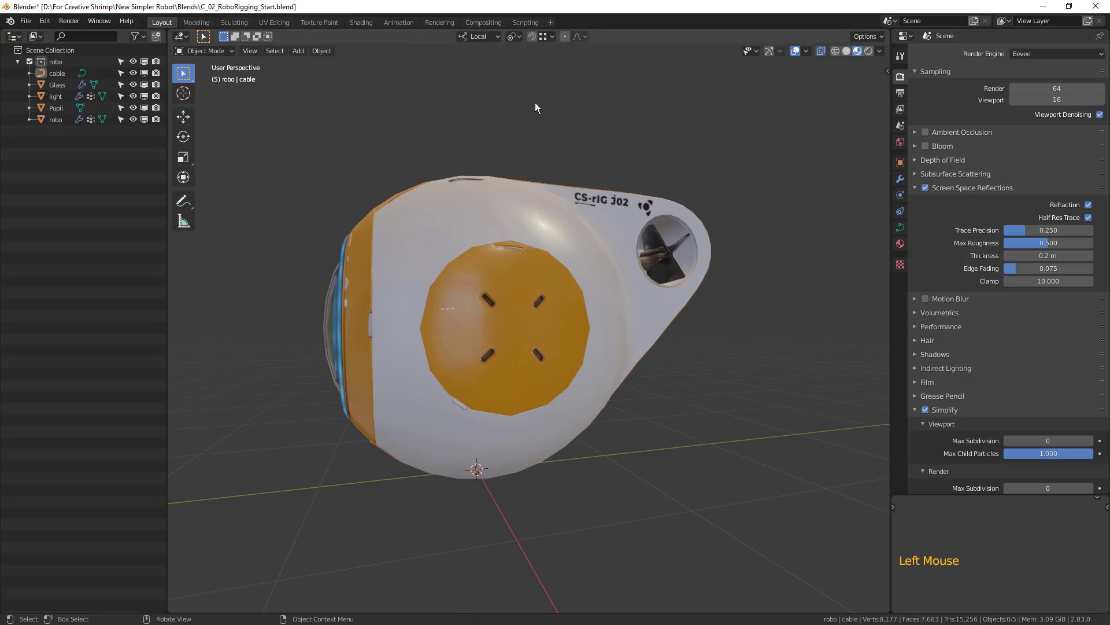
click(511, 37)
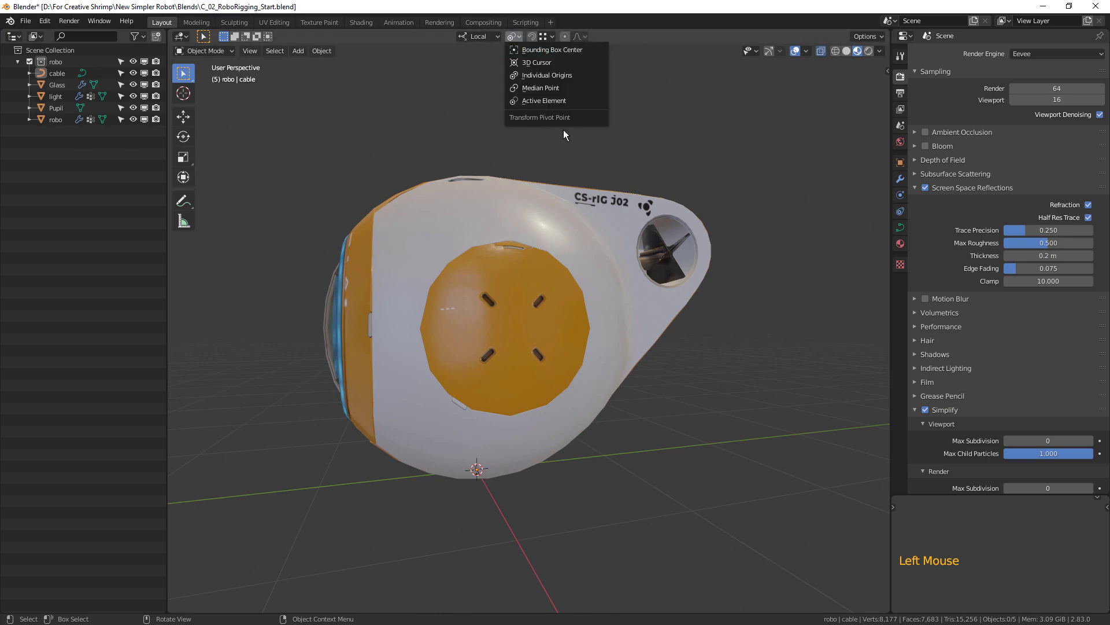
Show the robot in wireframe shading from the right orthographic view.
middle_drag(444, 523, 486, 520)
click(835, 51)
mouse_move(741, 231)
middle_down()
mouse_move(711, 288)
mouse_move(714, 273)
middle_up()
key(KP_3)
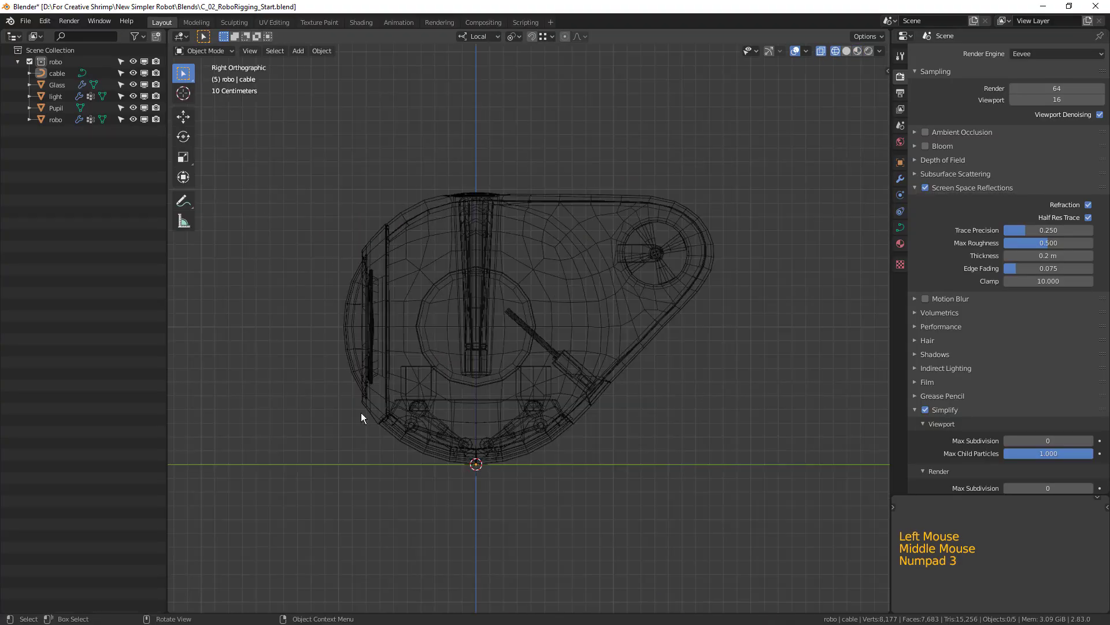
scroll(359, 412, up, 2)
shift+middle_drag(573, 408, 591, 398)
shift+middle_drag(641, 359, 675, 277)
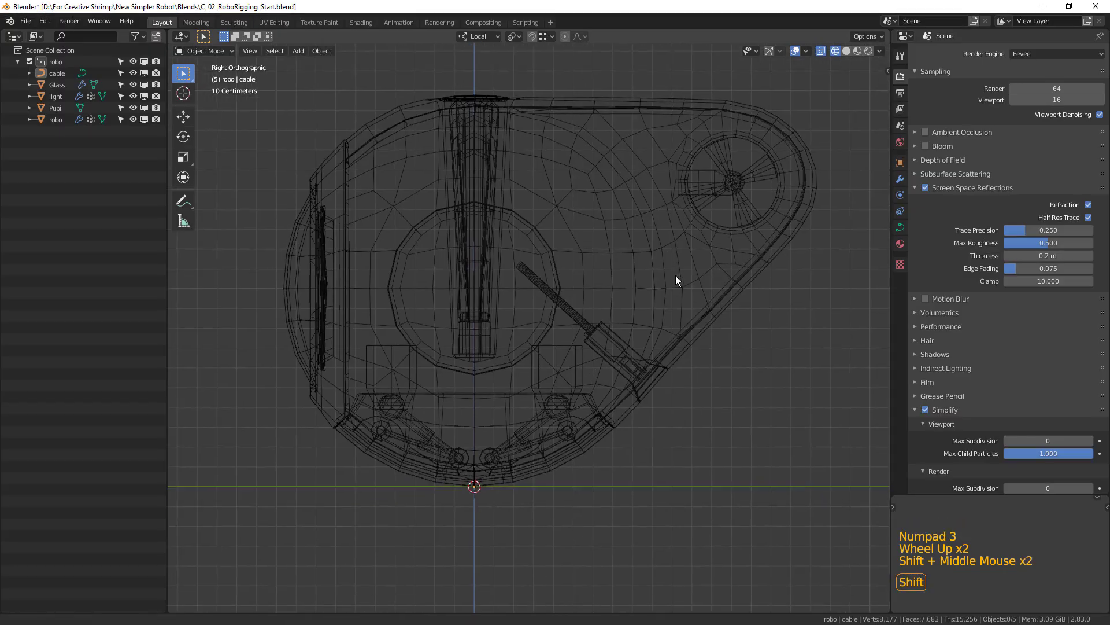
scroll(671, 304, down, 2)
Add an armature at the world origin beneath the robot.
key(shift+a)
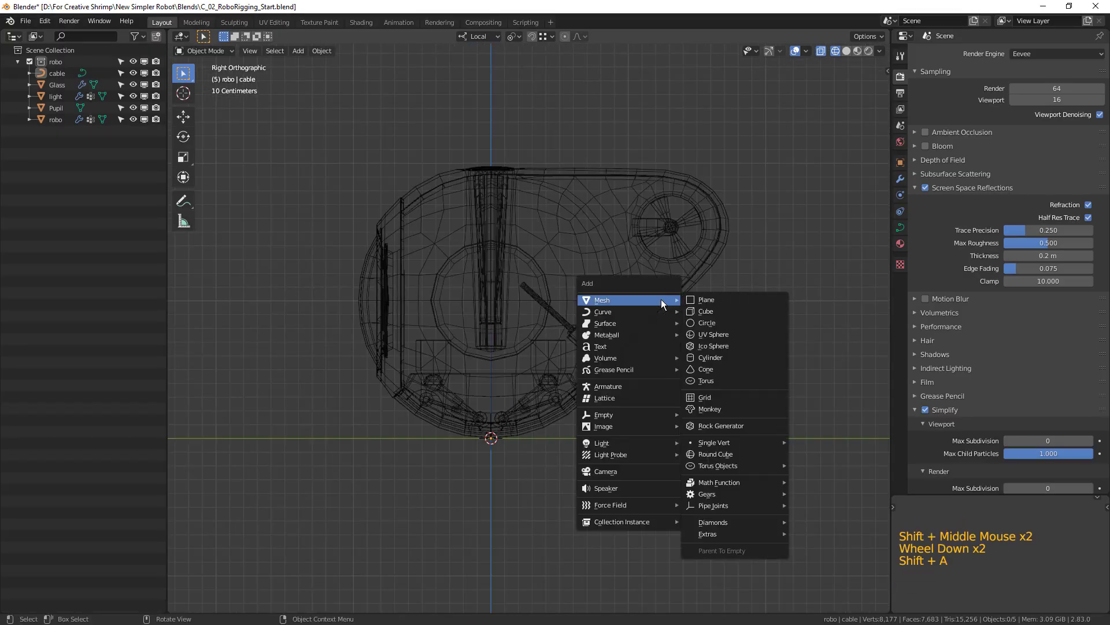
click(636, 389)
shift+middle_drag(635, 387, 723, 364)
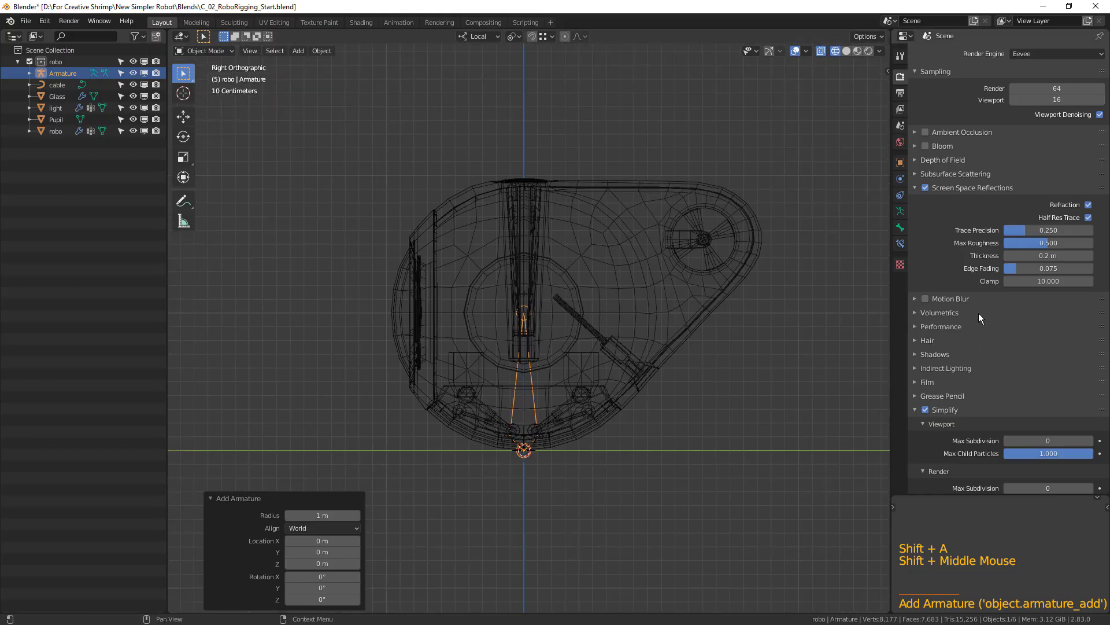
Display the armature as B-Bone and enable its Names, Axes and In Front viewport options.
click(900, 212)
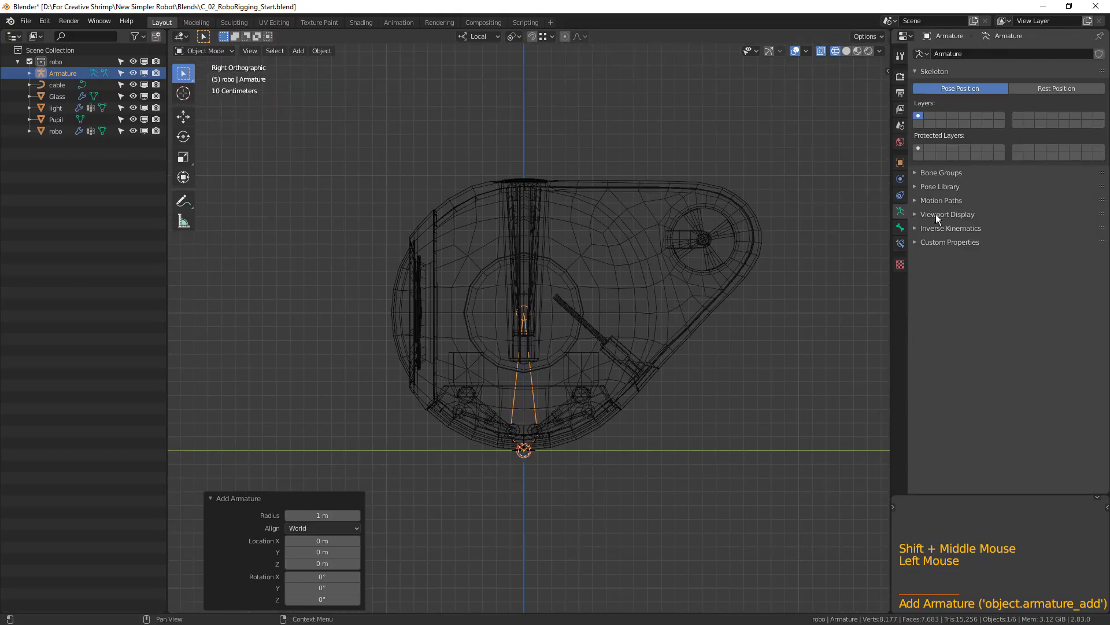
click(937, 214)
drag(1053, 231, 1028, 270)
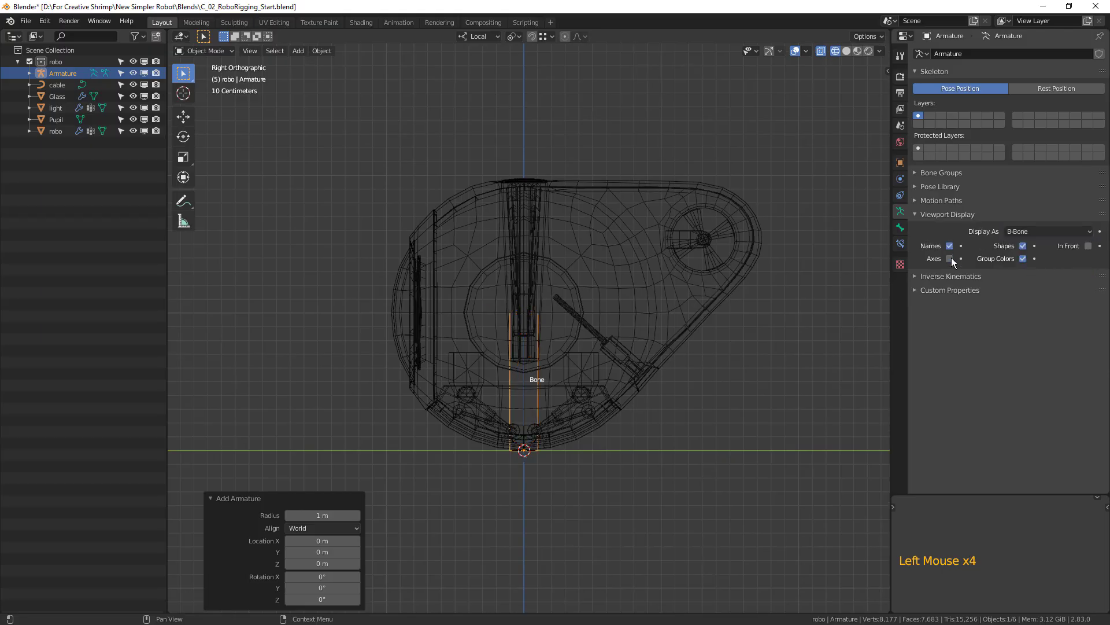
click(1088, 245)
scroll(549, 404, up, 2)
shift+middle_drag(621, 411, 664, 414)
Put the armature in Pose Mode, select its bone, and toggle between Pose and Edit Mode, finishing in Edit Mode.
click(216, 52)
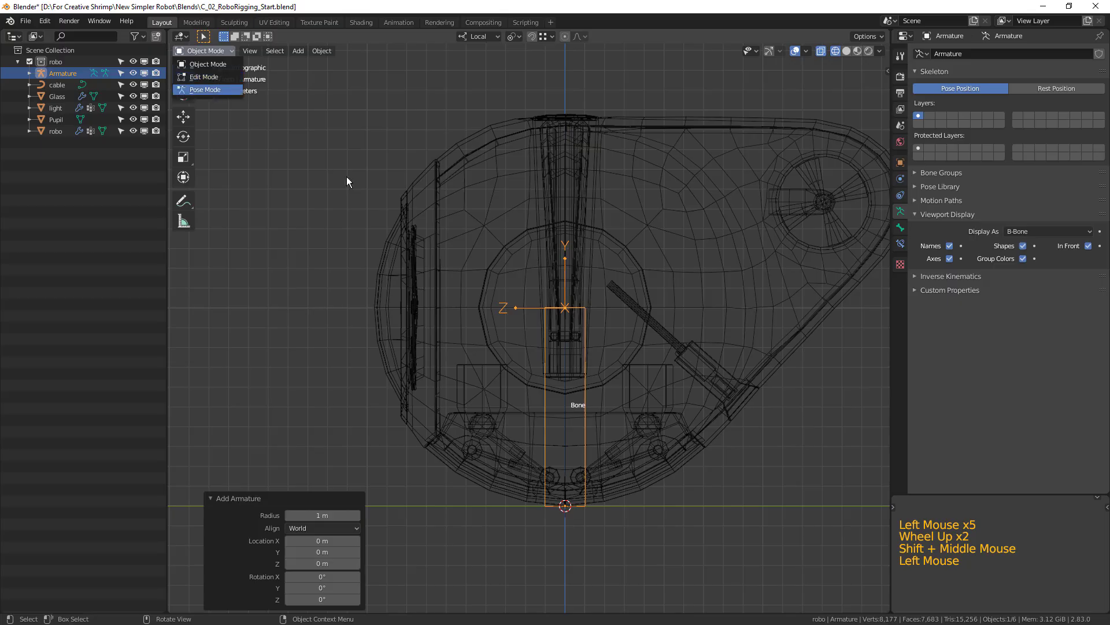
click(205, 89)
click(561, 394)
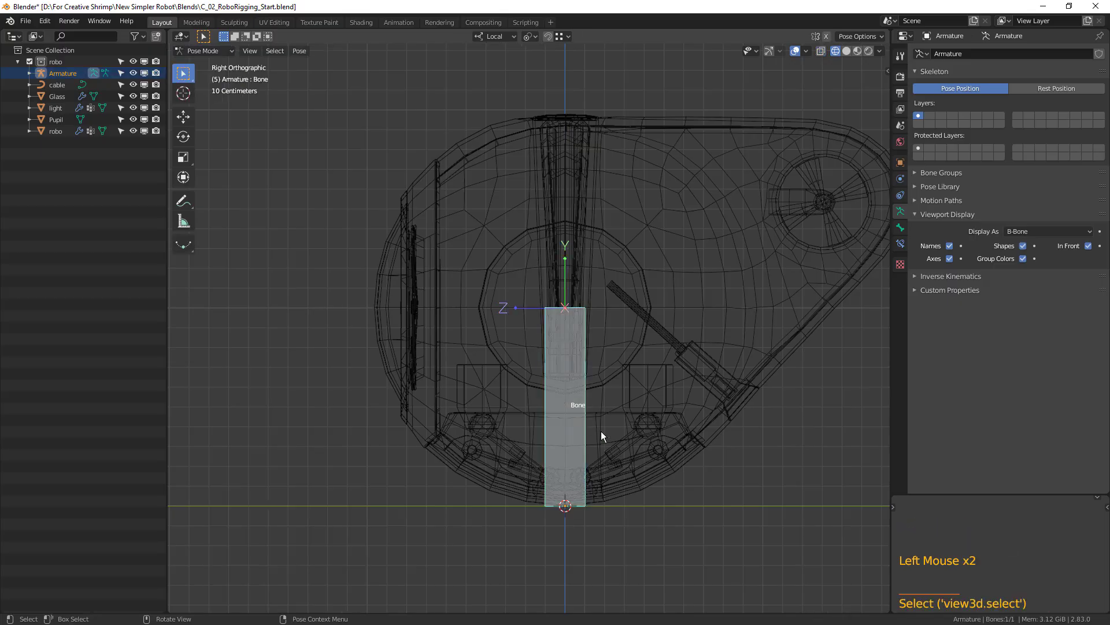
key(Tab)
key(Tab)
key(Tab)
key(Tab)
key(Tab)
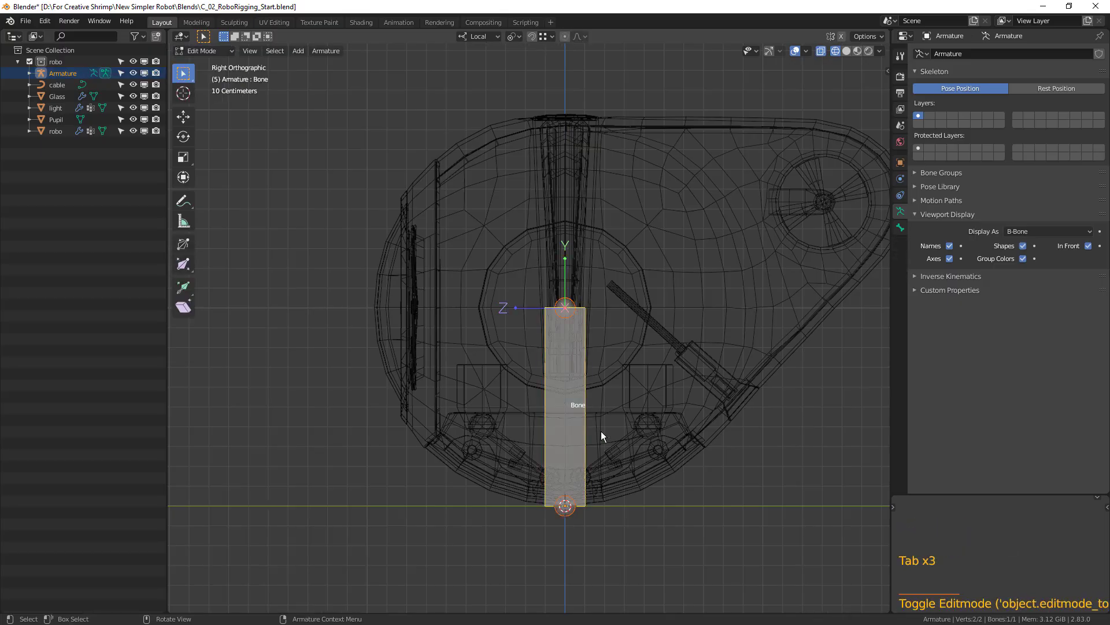
key(Tab)
key(Tab)
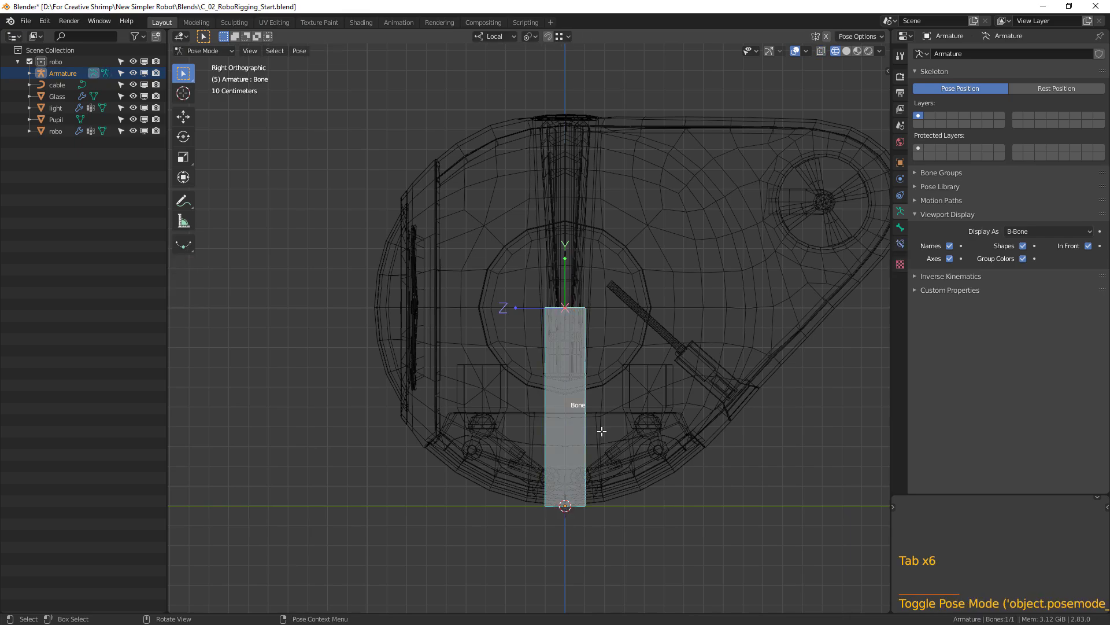
click(696, 346)
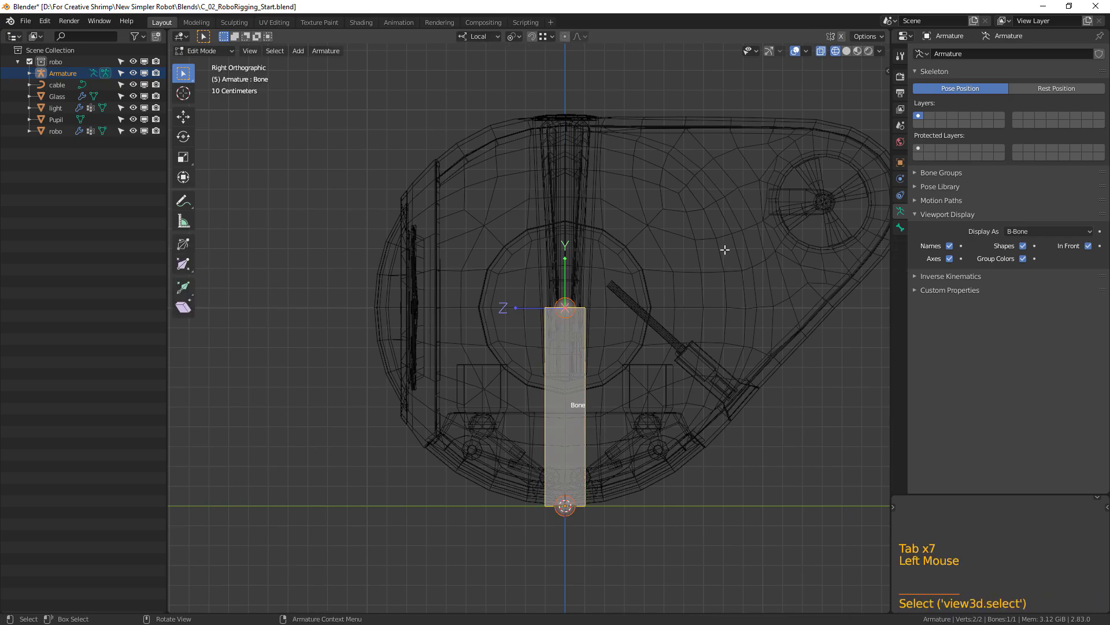
Scale the bone down to about 0.14 of its size at the robot's base.
key(s)
click(585, 401)
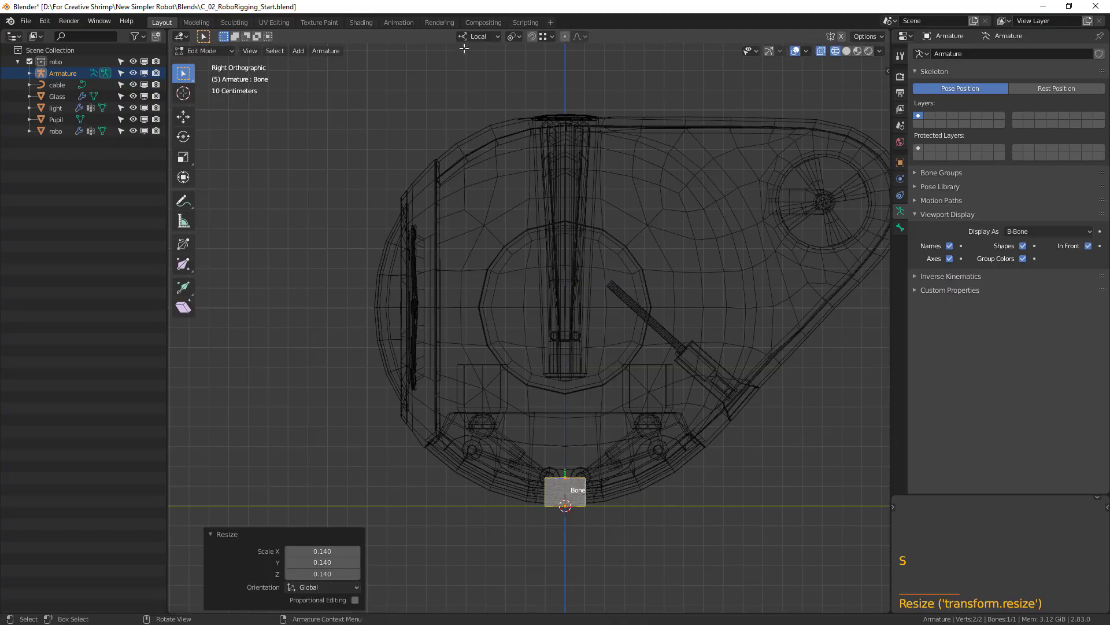
click(514, 37)
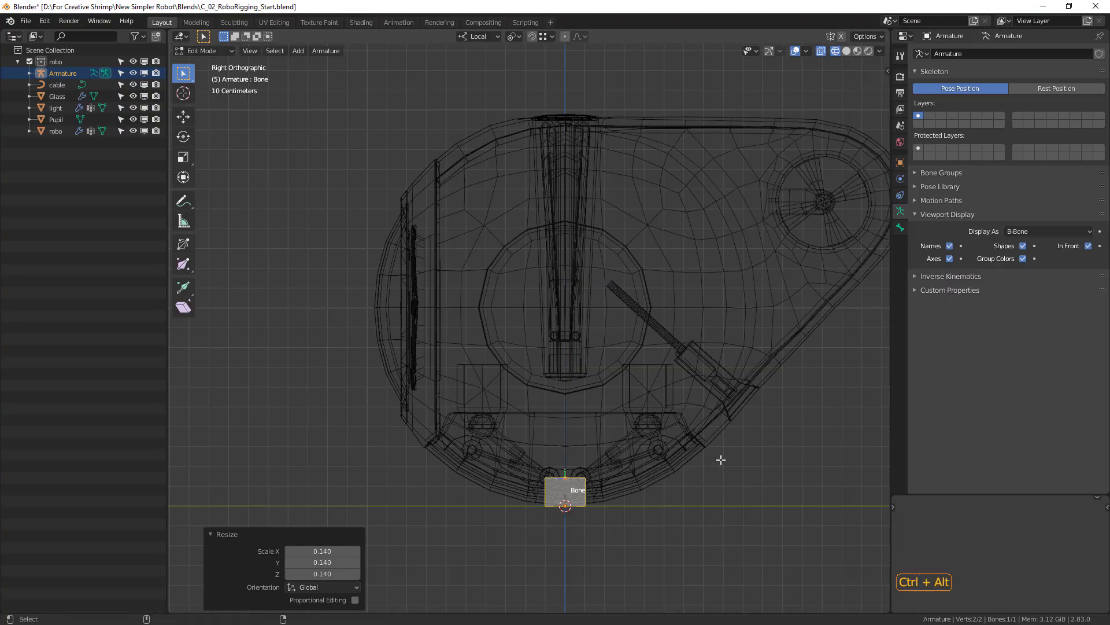
Scale the bone's B-Bone display size by about 0.33, and shrink the bone itself by a factor of about 0.6.
key(ctrl+alt+s)
click(621, 483)
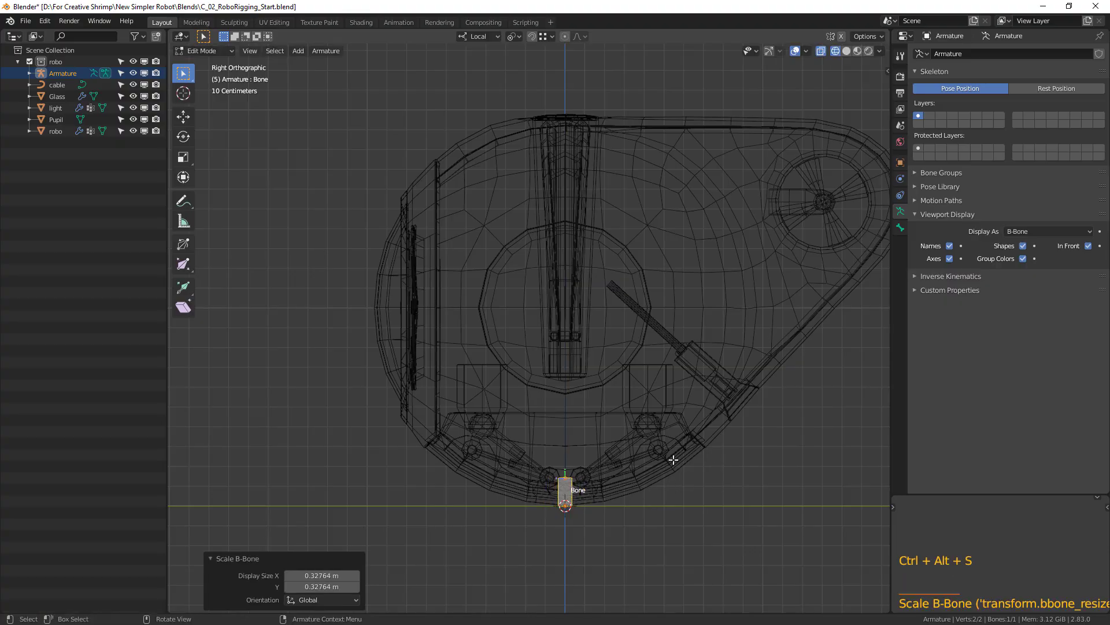
key(s)
click(641, 498)
scroll(641, 498, up, 1)
scroll(642, 498, up, 1)
shift+middle_drag(641, 499, 550, 384)
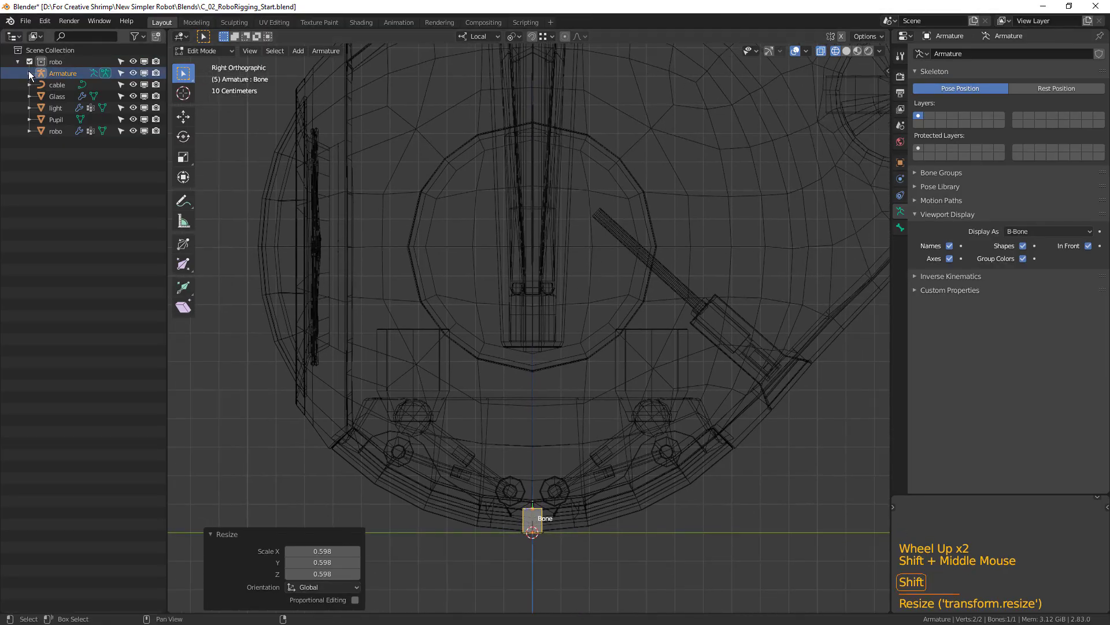
Expand the armature hierarchy in the outliner and rename its bone to root.
shift+click(29, 73)
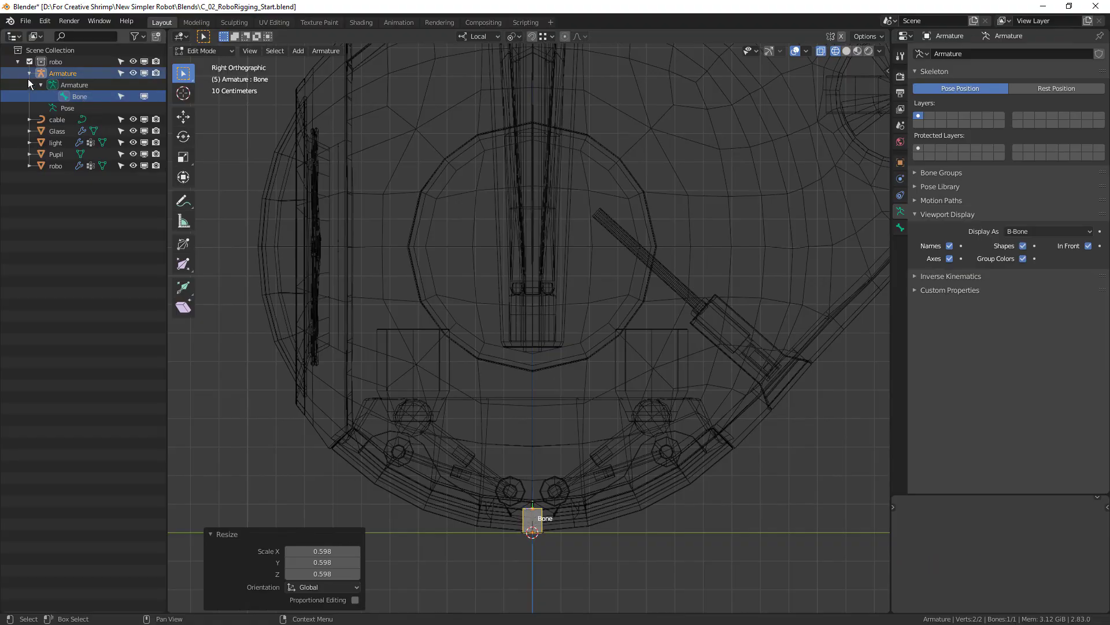
shift+click(28, 72)
shift+click(29, 72)
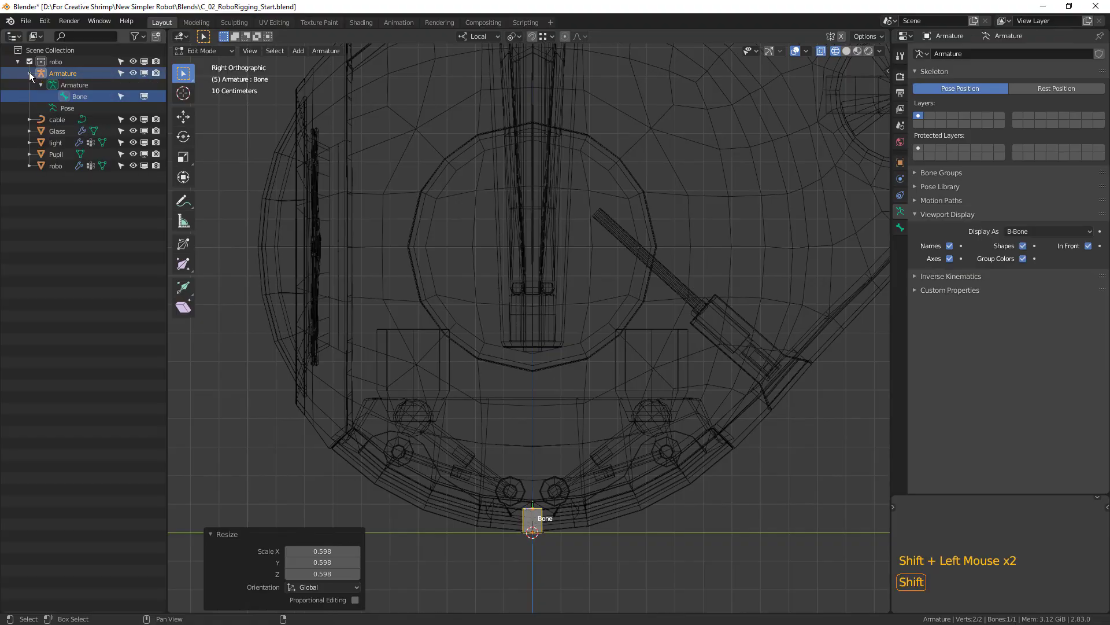
triple_click(82, 96)
text(root)
key(Return)
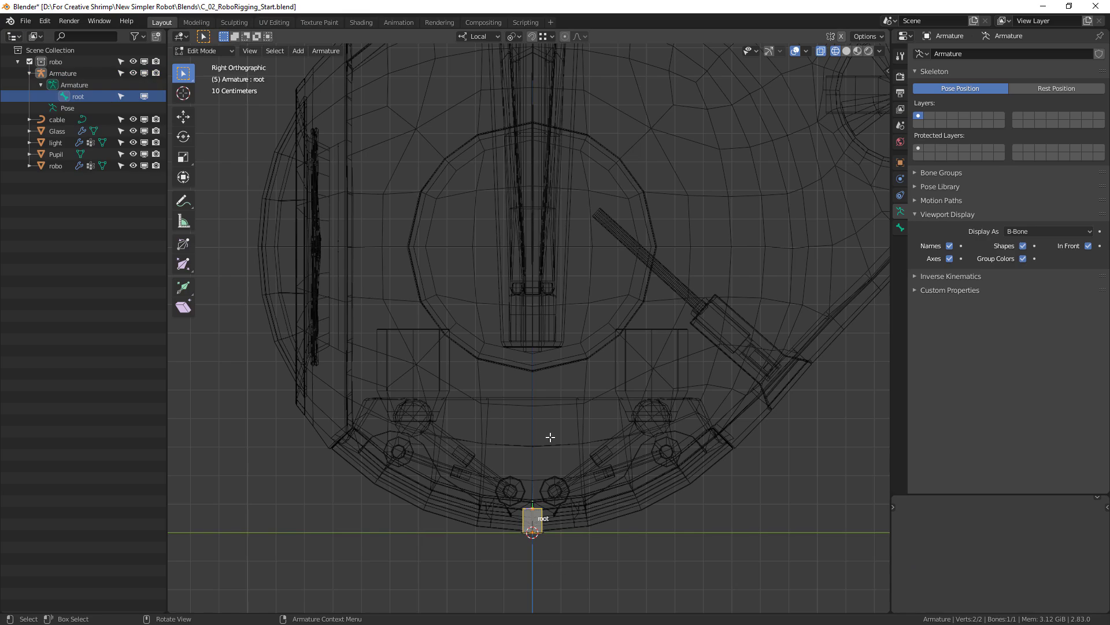
Leave armature editing, select the robo mesh, and open it in Edit Mode with vertex selection.
middle_drag(588, 281, 630, 324)
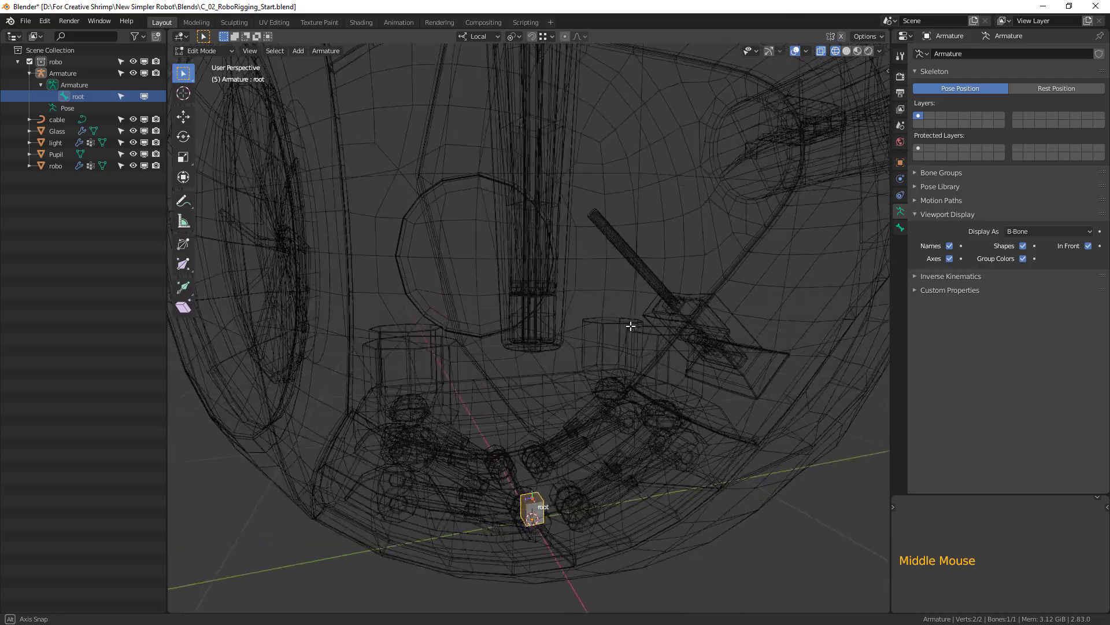
key(Tab)
scroll(622, 341, down, 3)
click(626, 265)
middle_drag(573, 230, 630, 250)
key(Tab)
click(244, 51)
scroll(546, 227, up, 1)
middle_drag(632, 237, 613, 260)
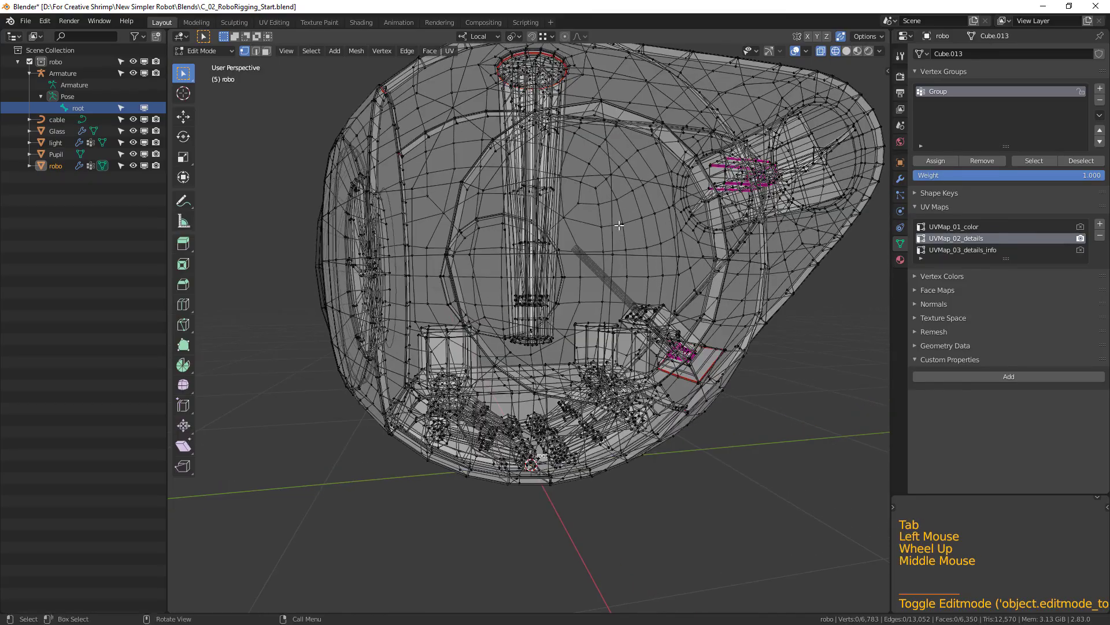
Box-select the centre vertices of the round panels on both sides, snap the 3D cursor to them, and leave mesh editing.
key(KP_3)
scroll(603, 329, up, 1)
scroll(530, 212, up, 2)
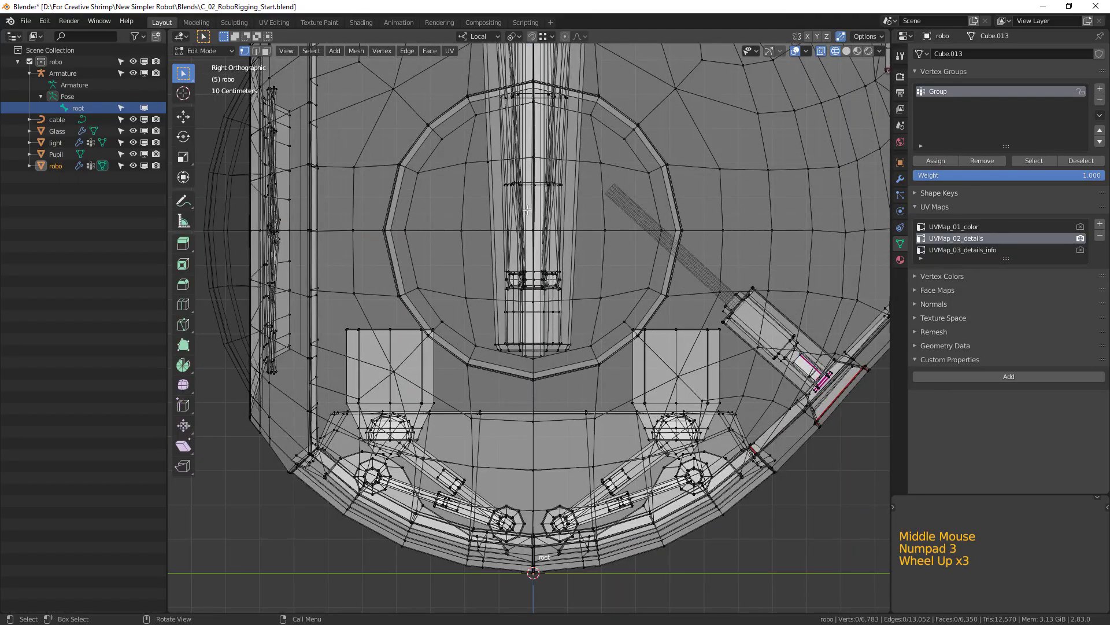
drag(526, 222, 537, 268)
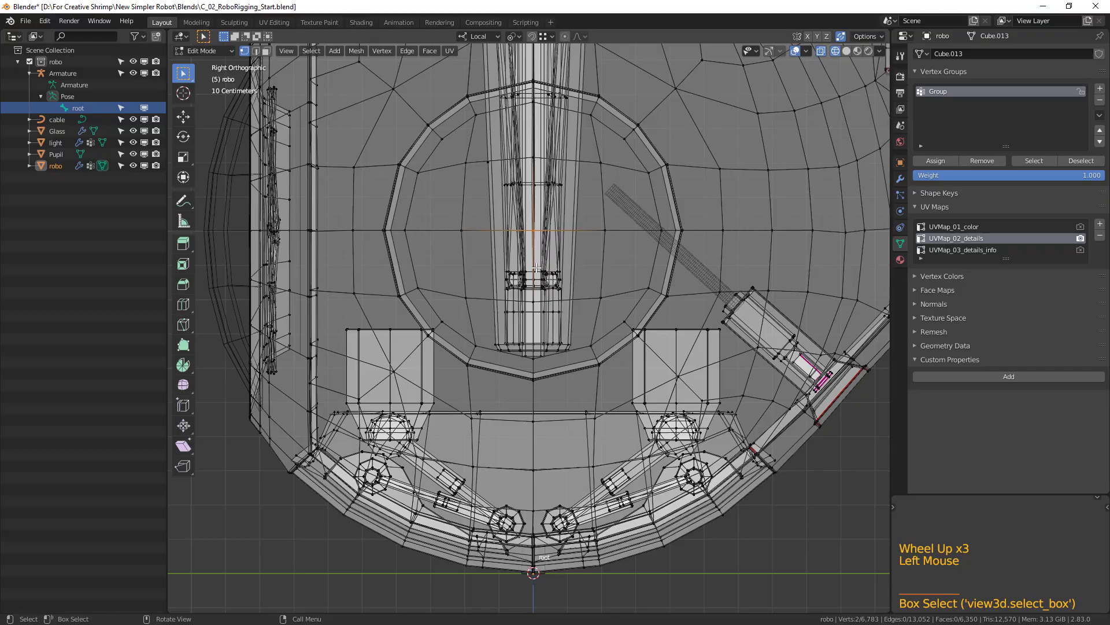
scroll(541, 262, down, 1)
middle_drag(541, 262, 641, 318)
scroll(578, 286, down, 2)
key(shift)
key(shift+s)
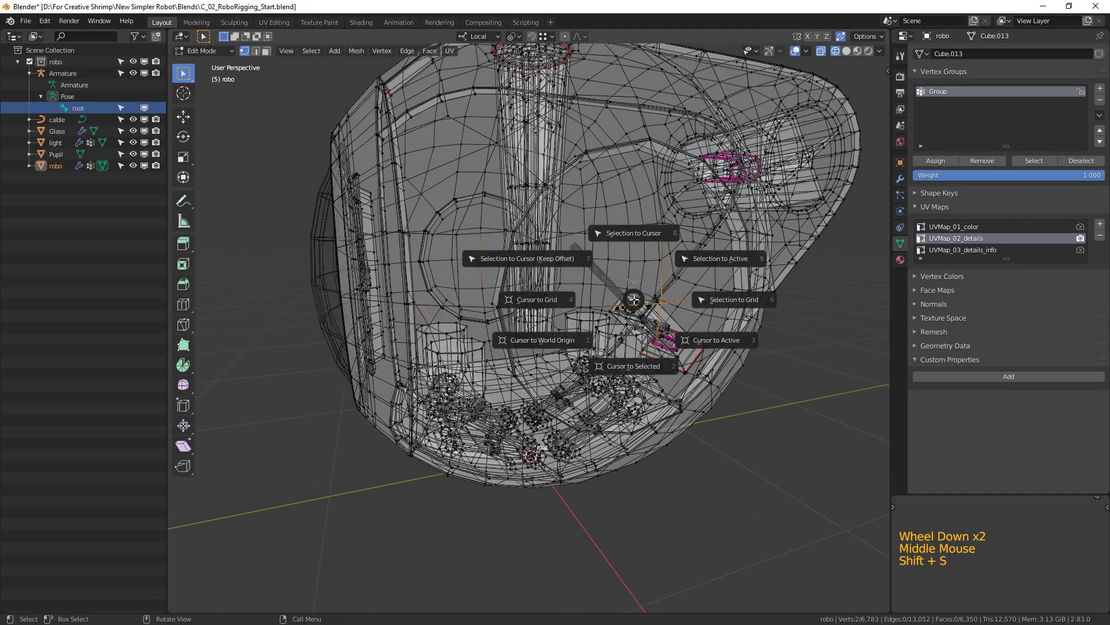
click(641, 370)
middle_drag(640, 370, 553, 453)
key(Tab)
Duplicate the root bone in Edit Mode and snap the copy to the 3D cursor at the body's centre.
double_click(536, 459)
click(536, 461)
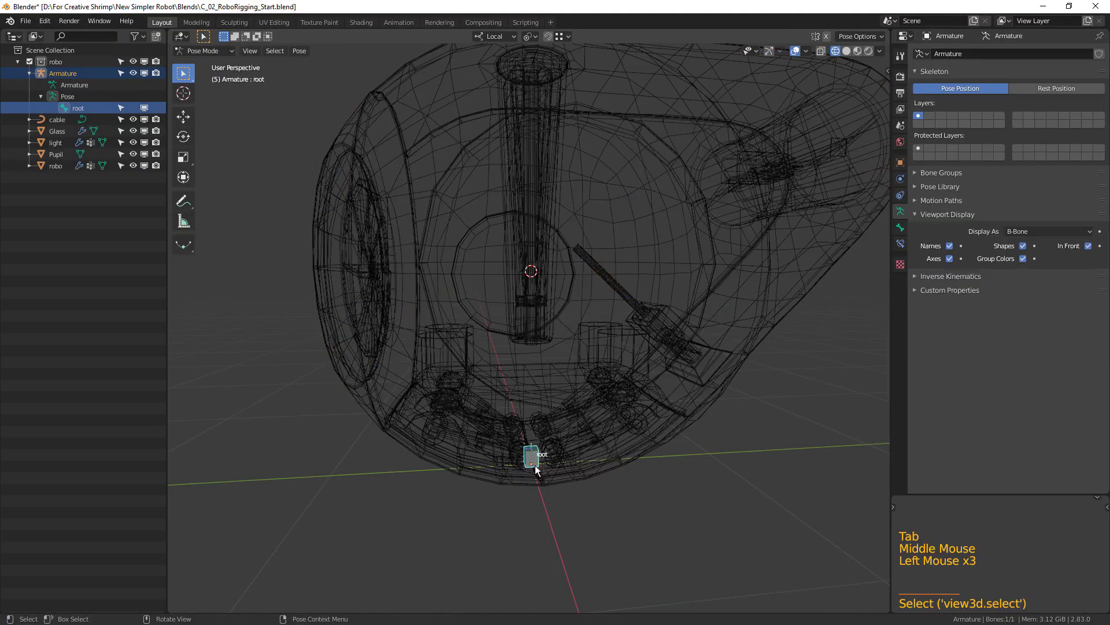
key(KP_3)
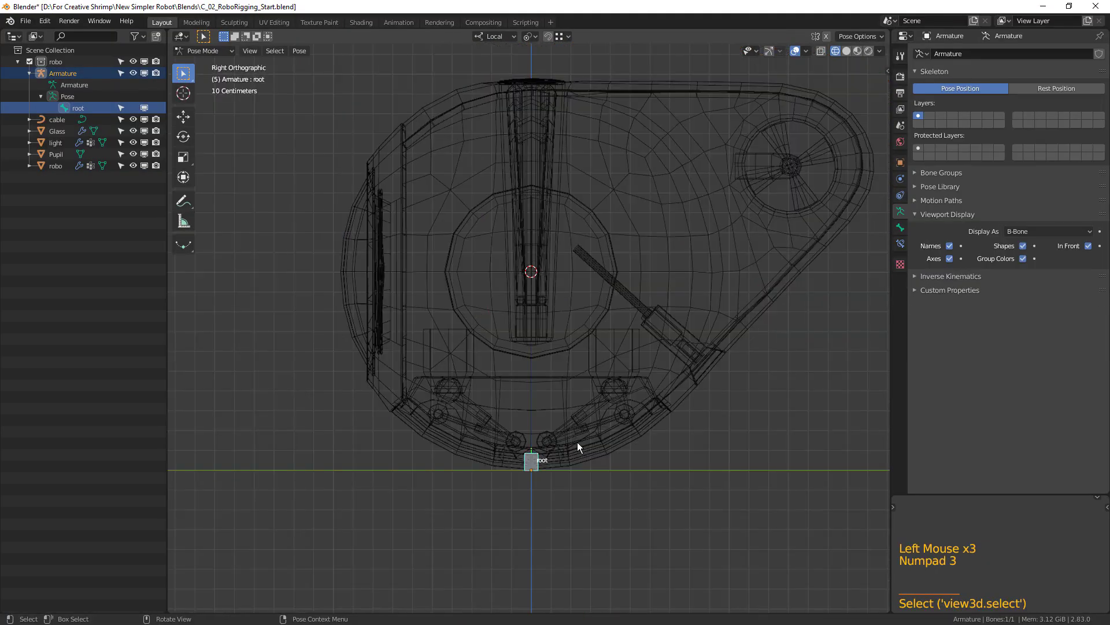
scroll(581, 441, up, 1)
key(Tab)
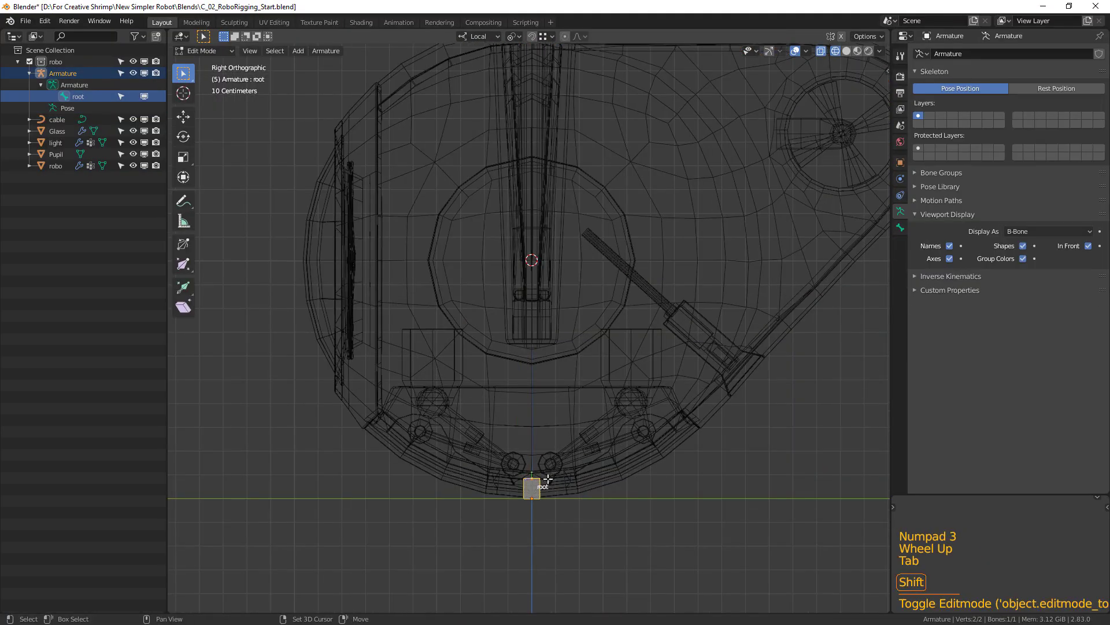
key(shift+d)
click(568, 349)
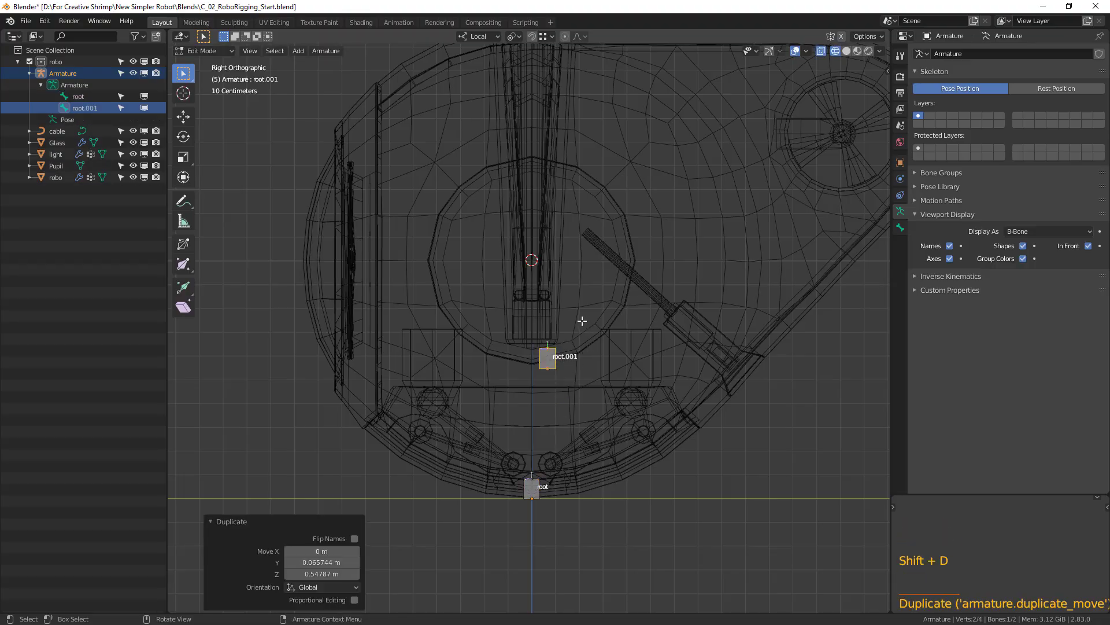
key(shift+s)
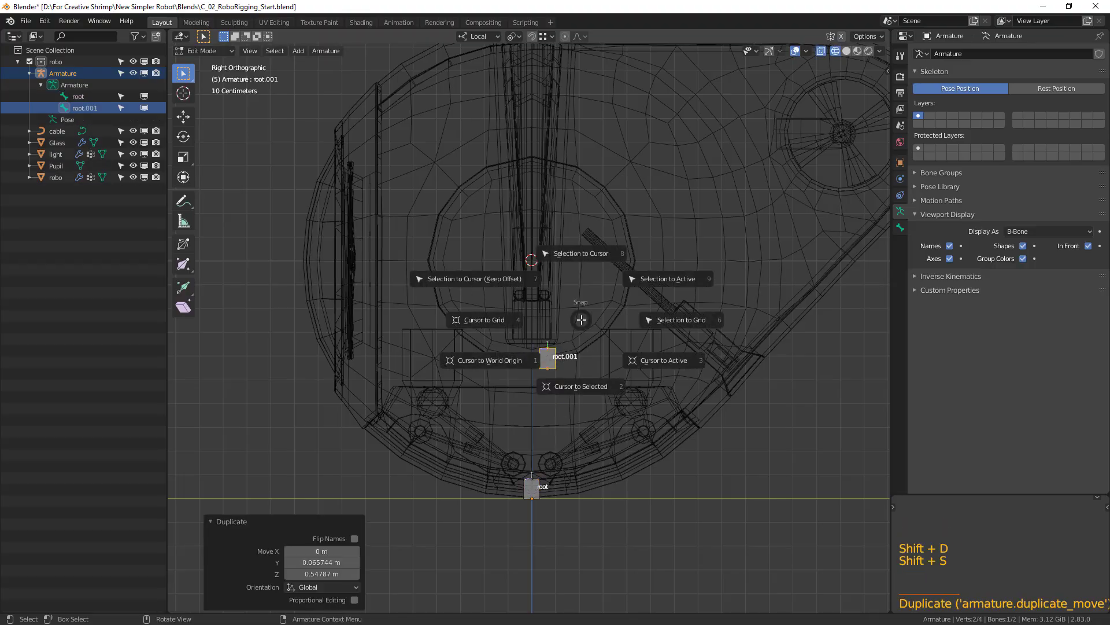
click(581, 253)
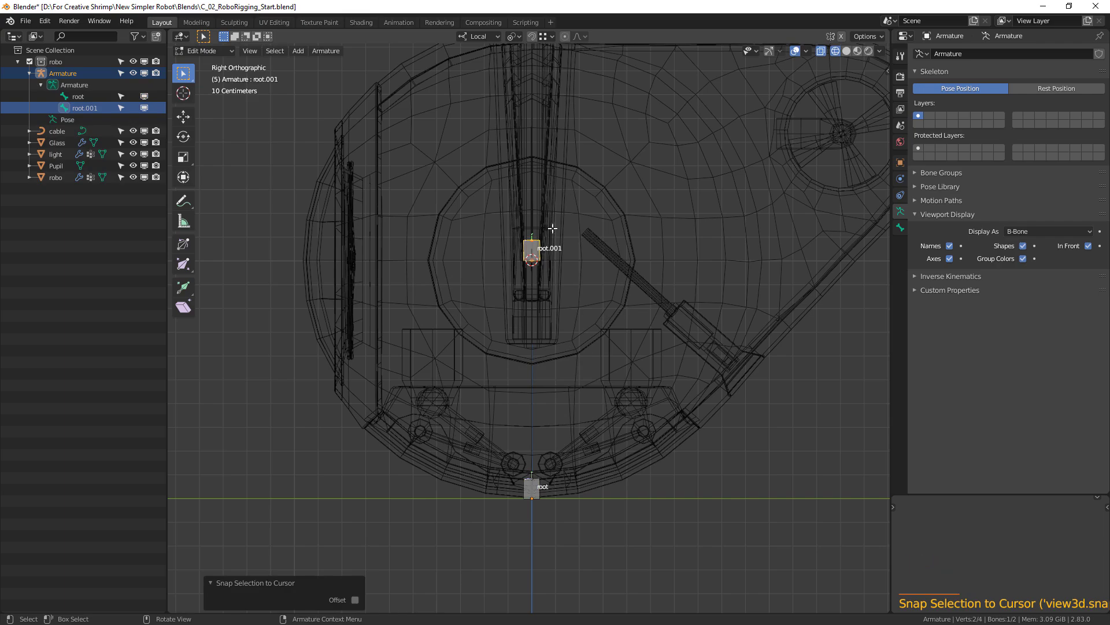
Rename the bone at the body's centre to body and duplicate it about 0.25 m straight down.
double_click(87, 108)
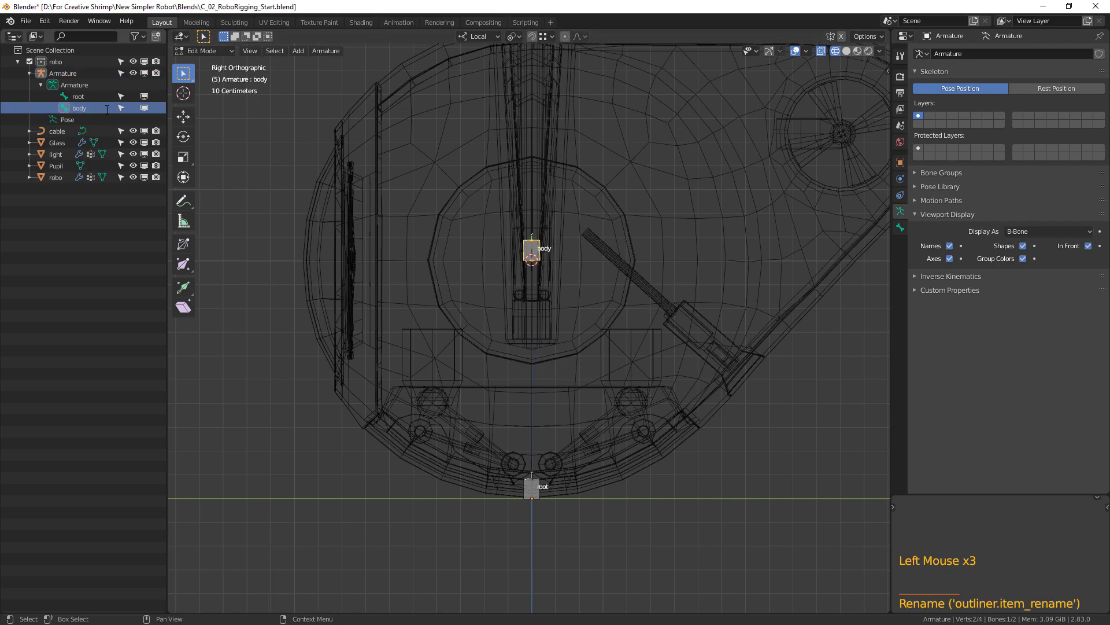
key(Return)
scroll(656, 294, up, 2)
shift+middle_drag(656, 294, 657, 405)
shift+middle_drag(599, 340, 591, 459)
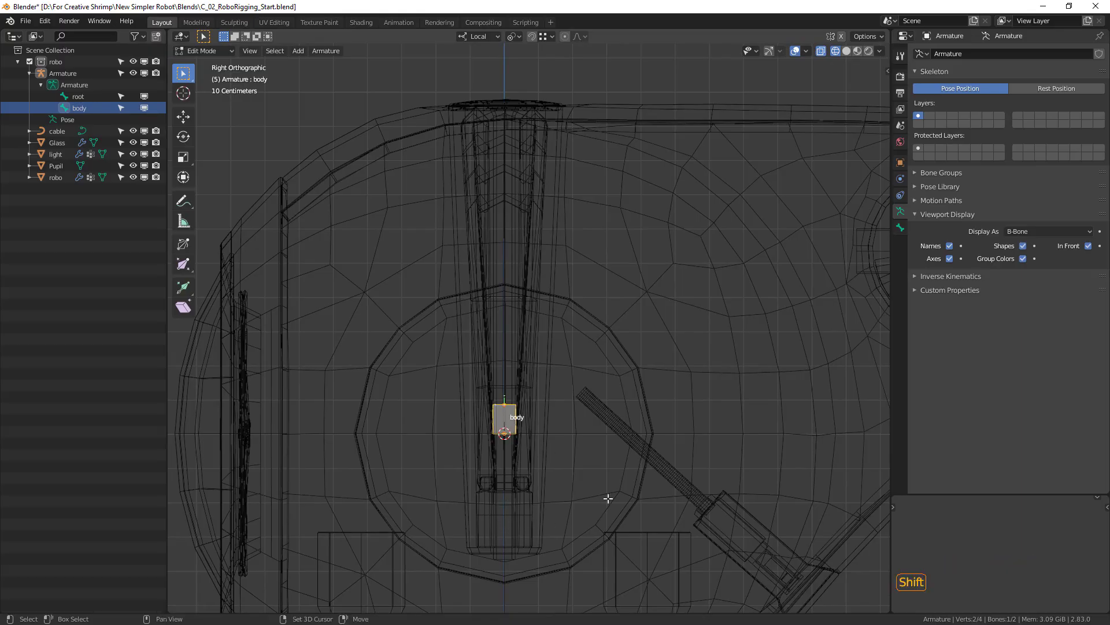
shift+middle_drag(602, 508, 632, 374)
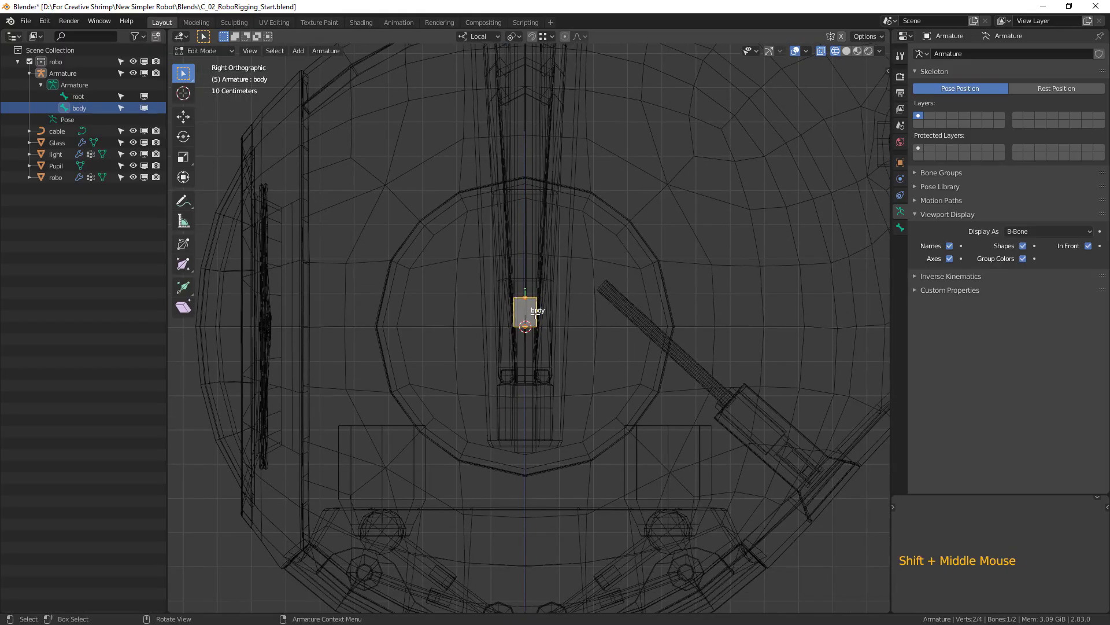
key(shift+d)
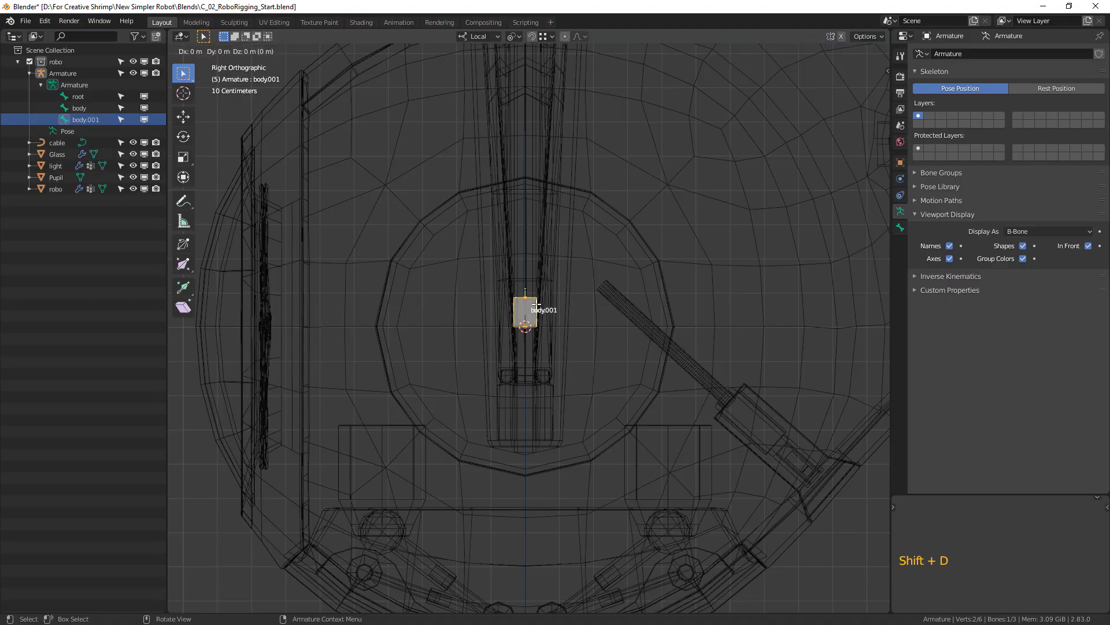
key(z)
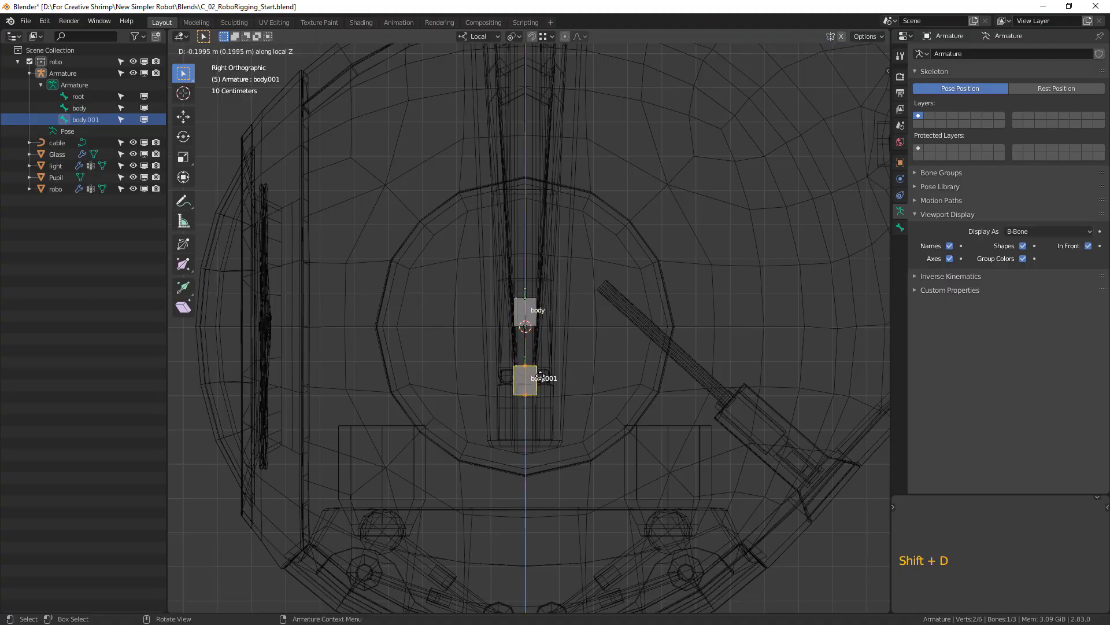
click(572, 393)
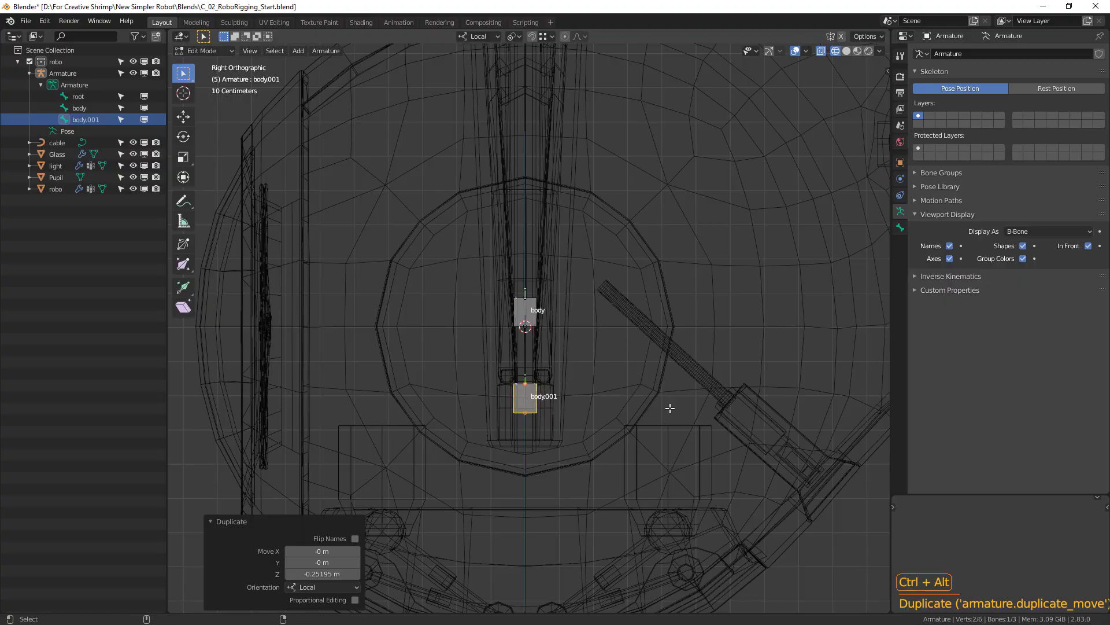
Thin the duplicated bone's B-Bone display size by a factor of about 0.22 and scale the bone up about 11.4 times.
key(ctrl+alt+s)
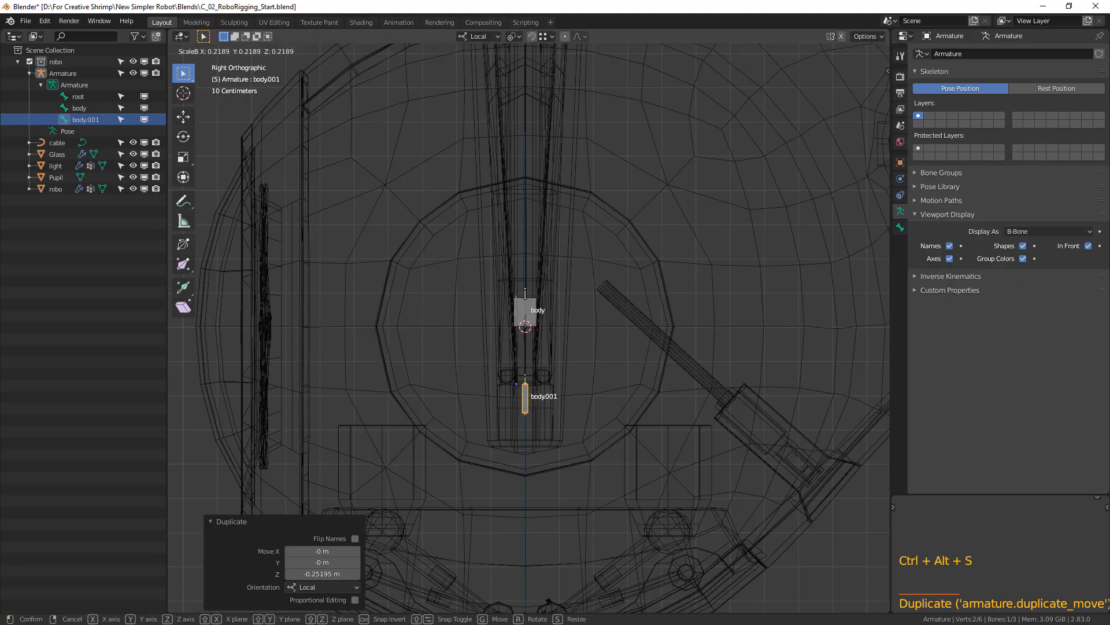
click(620, 359)
key(s)
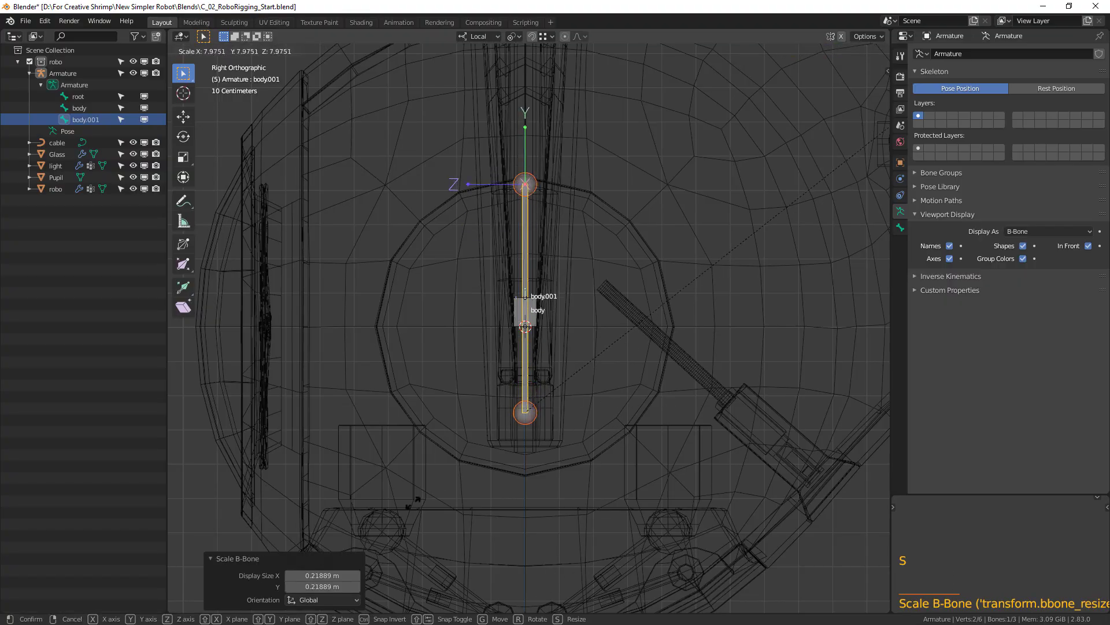
click(679, 302)
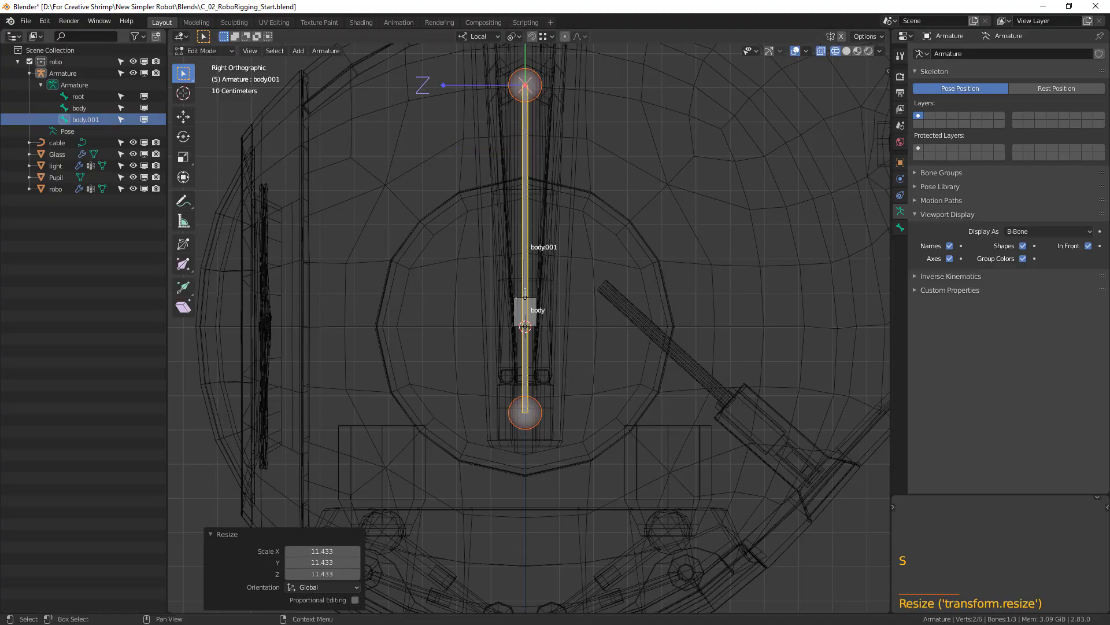
Rename the long, thin bone to shaft.
click(86, 124)
double_click(87, 122)
text(shaft)
key(Return)
Duplicate the body bone and place the copy about 0.3 m straight down at the shaft's base.
shift+middle_drag(628, 295, 578, 277)
click(508, 298)
key(shift)
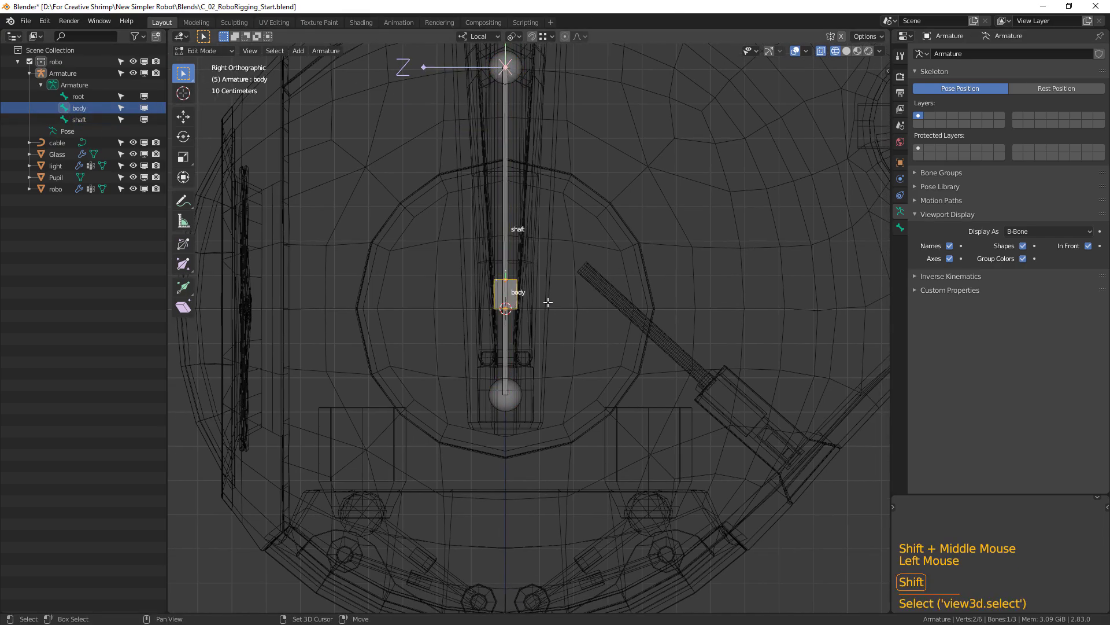
key(shift+d)
key(z)
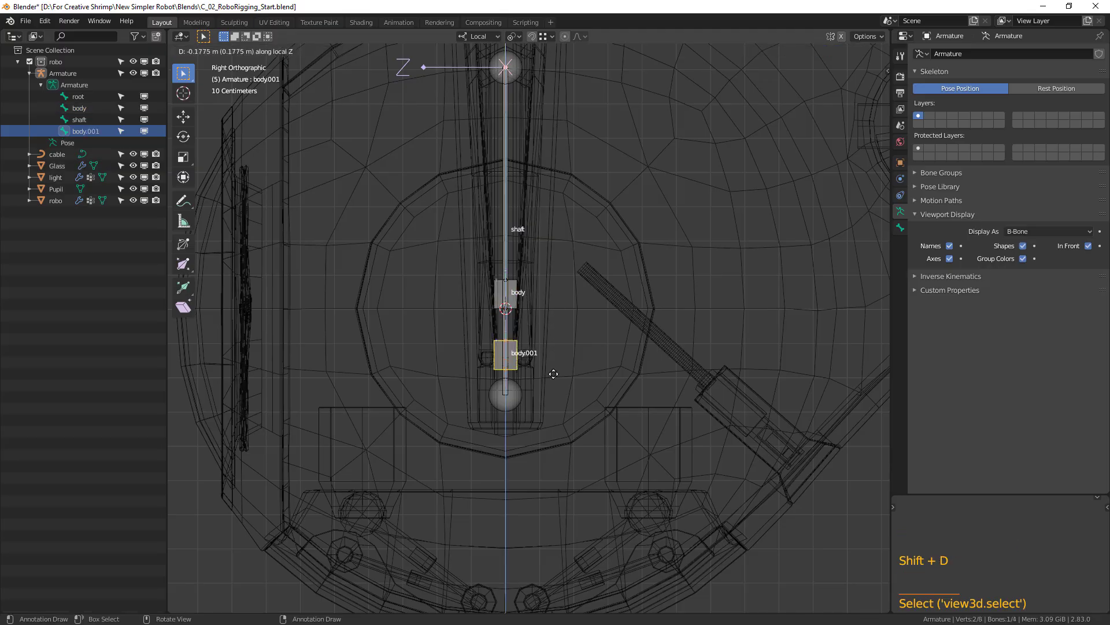
click(558, 403)
Rename the duplicated bone at the shaft's base to F_rotor.
double_click(87, 132)
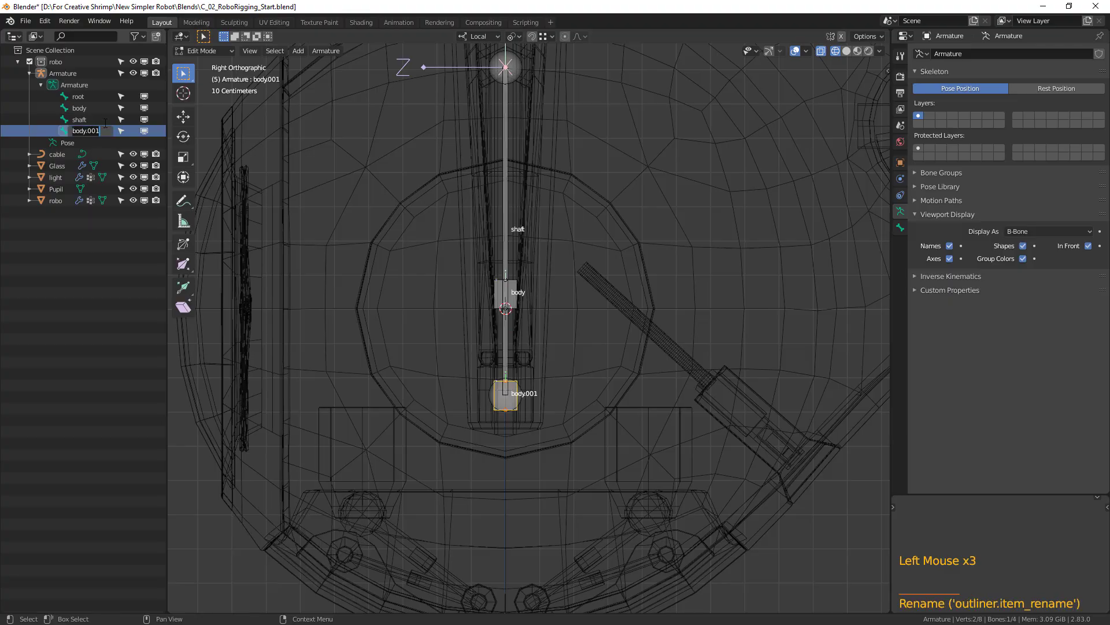
text(F_rotor)
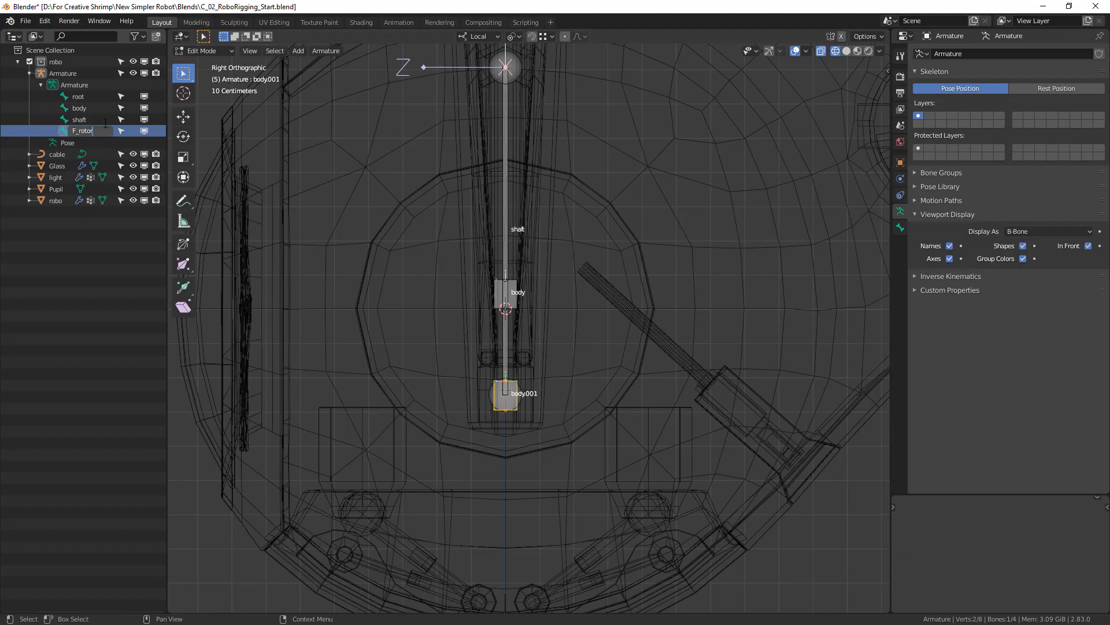
key(Return)
Leave armature editing, select the robo mesh, and open it in Edit Mode around the blade hinges above the rotor.
shift+middle_drag(671, 350, 672, 396)
scroll(548, 424, up, 2)
shift+middle_drag(548, 424, 602, 384)
scroll(604, 384, up, 3)
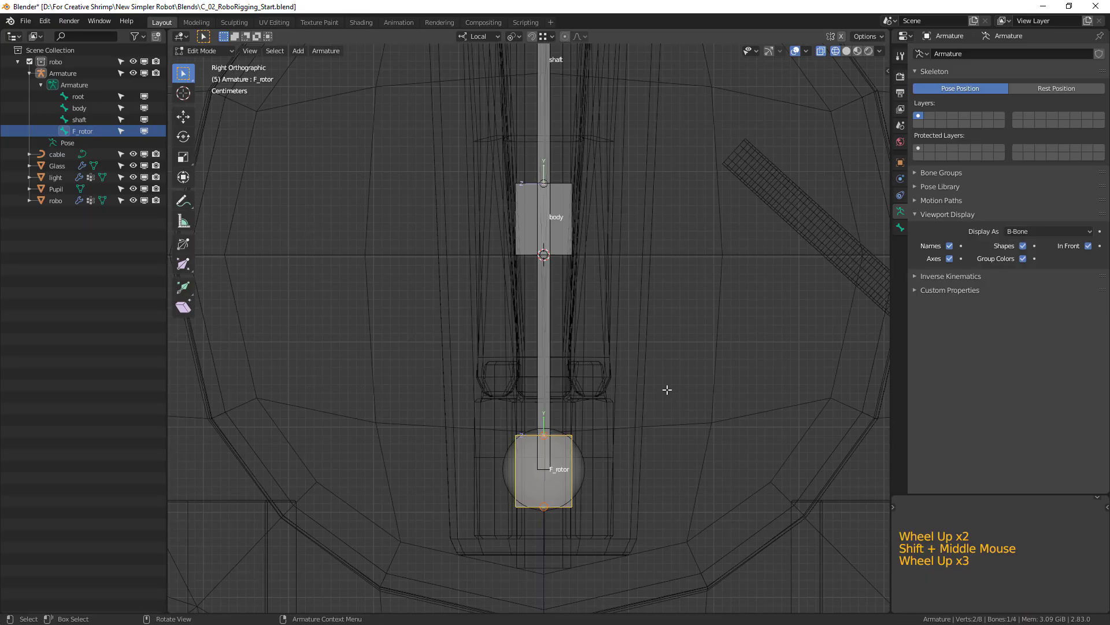
shift+middle_drag(712, 424, 602, 370)
key(Tab)
click(598, 371)
scroll(598, 373, up, 1)
key(Tab)
scroll(650, 425, up, 5)
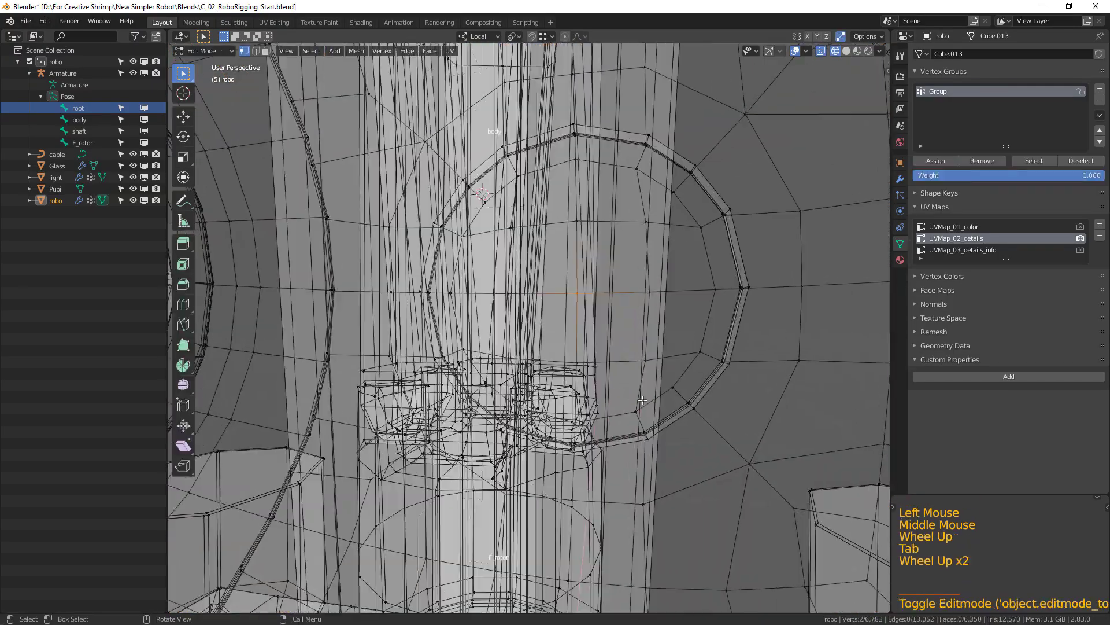
Select the vertex loop around the back blade's hinge, snap the 3D cursor to it, and leave mesh editing.
middle_drag(650, 425, 651, 457)
alt+click(654, 488)
scroll(587, 474, down, 3)
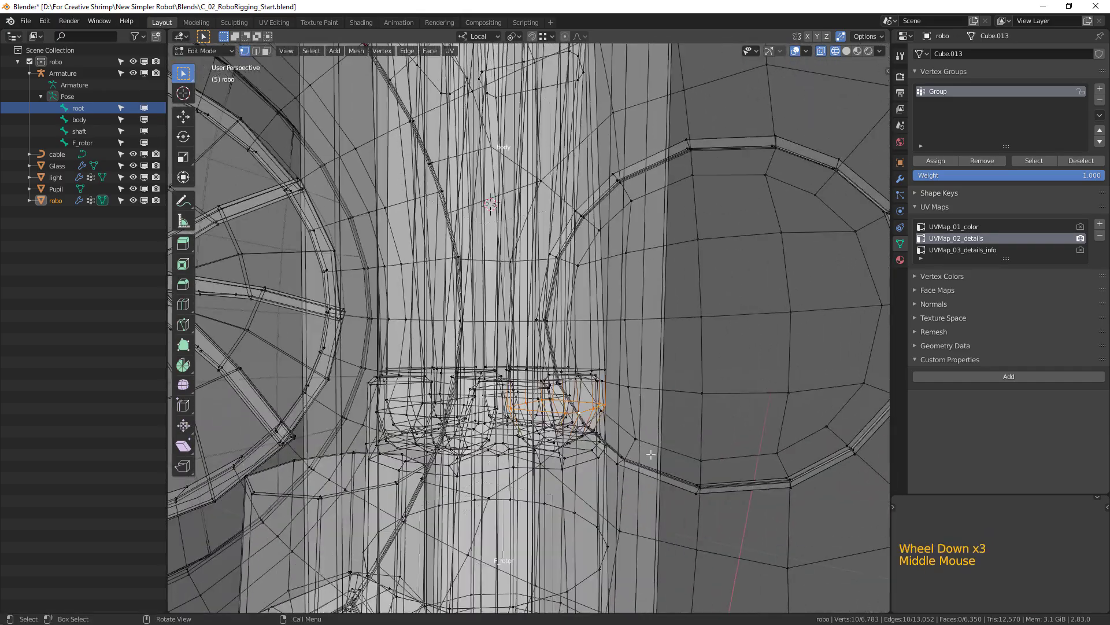
key(shift+s)
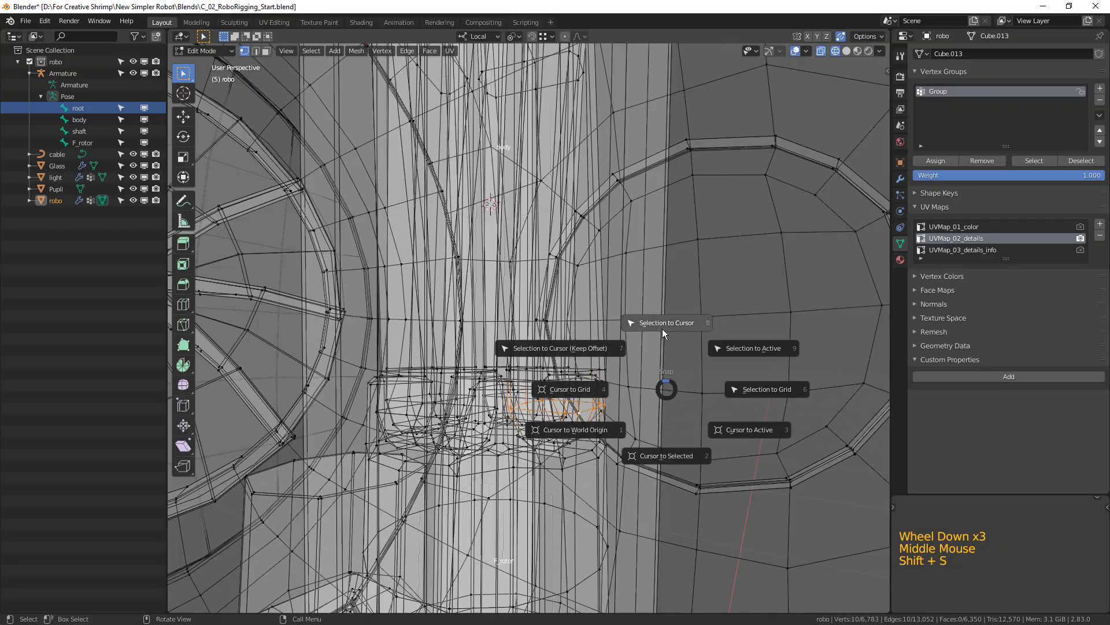
click(676, 462)
scroll(677, 462, down, 3)
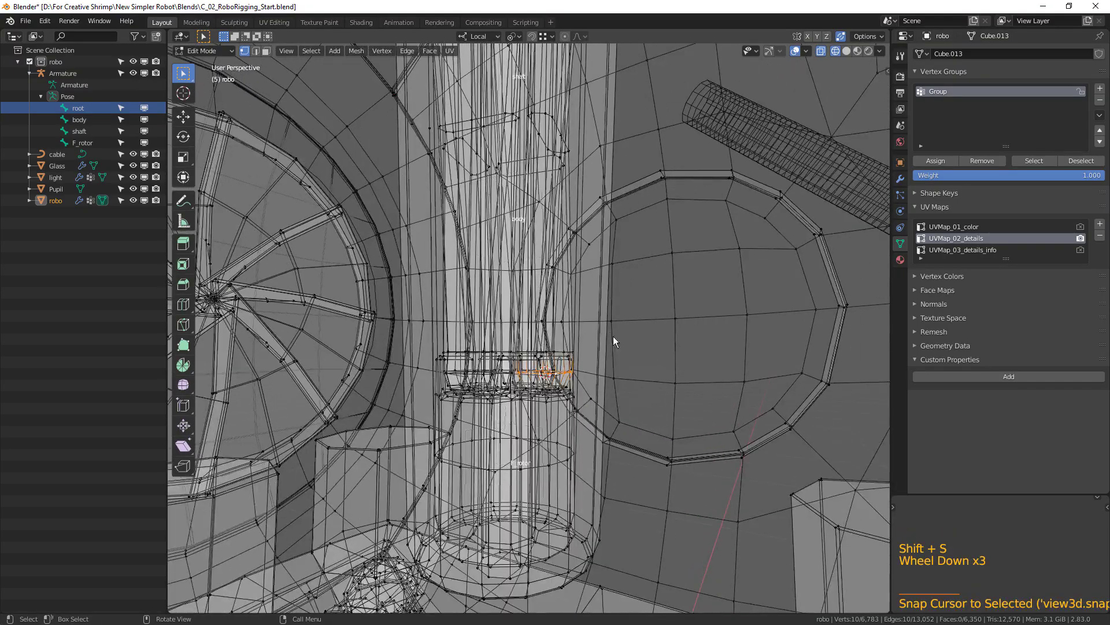
key(Tab)
Select the armature and open it in Edit Mode in the right orthographic view.
scroll(592, 399, down, 5)
middle_drag(592, 399, 560, 345)
click(520, 290)
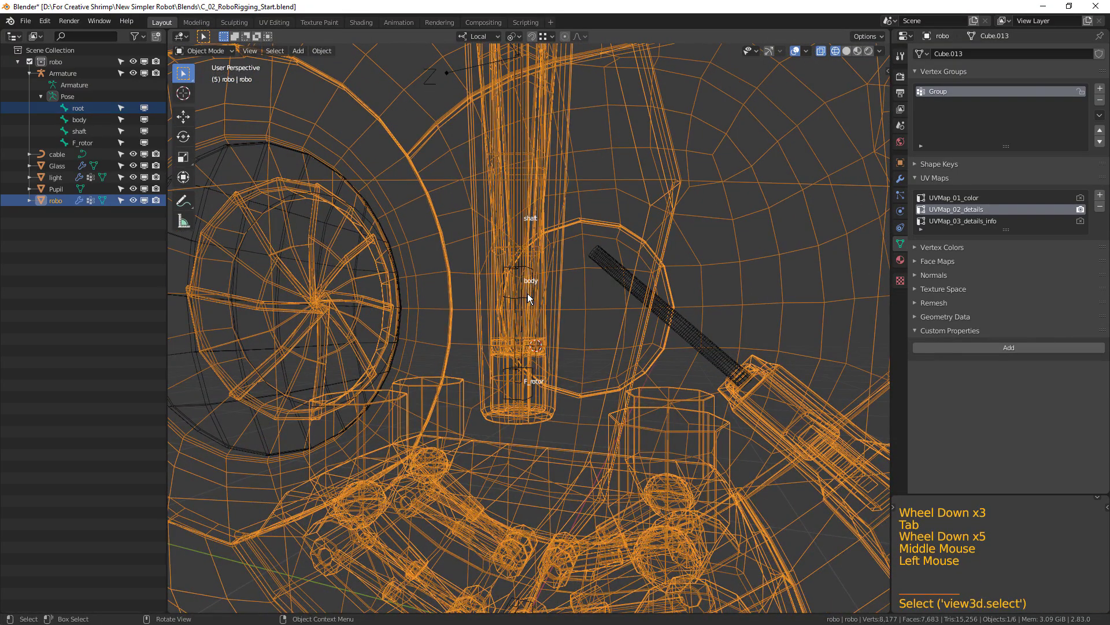
click(532, 298)
middle_drag(534, 296, 606, 324)
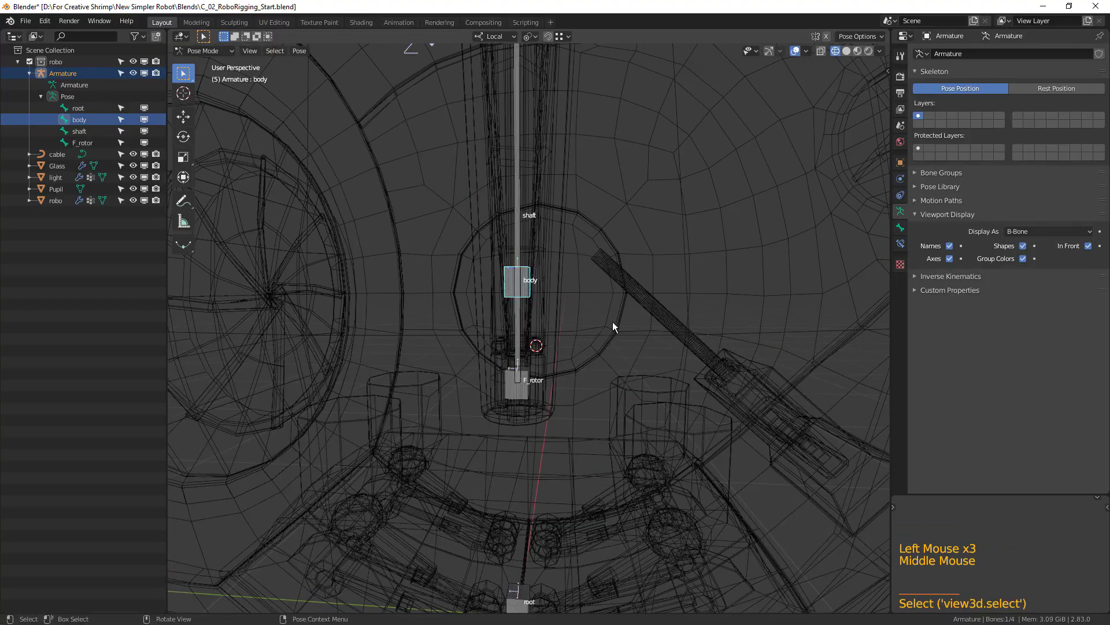
key(KP_3)
key(Tab)
scroll(621, 263, up, 2)
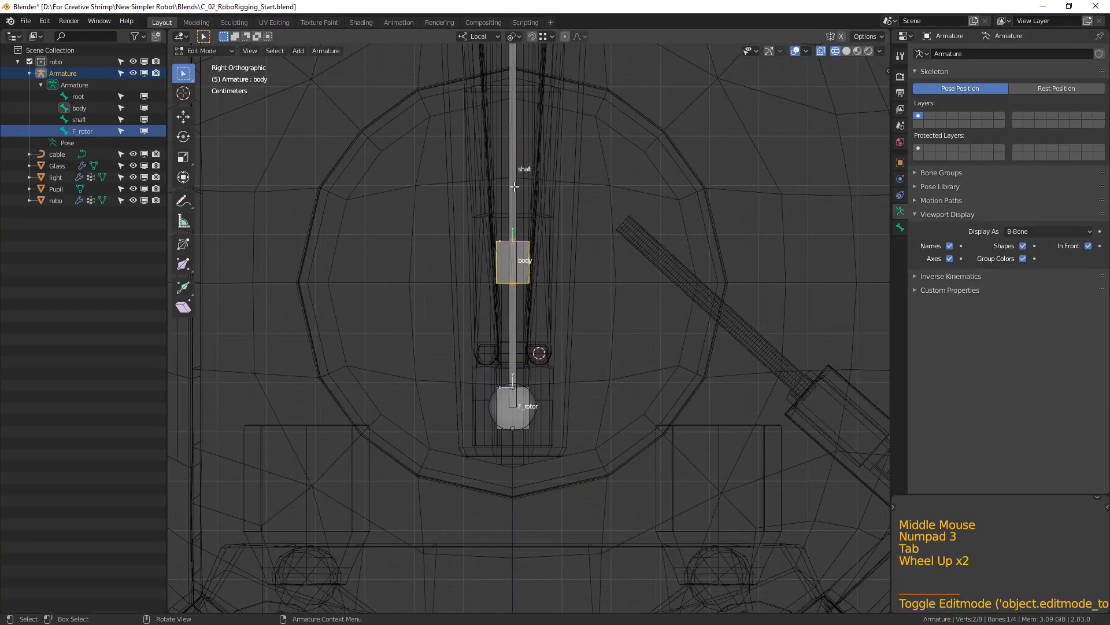
Duplicate the shaft bone and snap the copy to the 3D cursor at the back blade's hinge.
click(515, 187)
shift+middle_drag(561, 209, 588, 339)
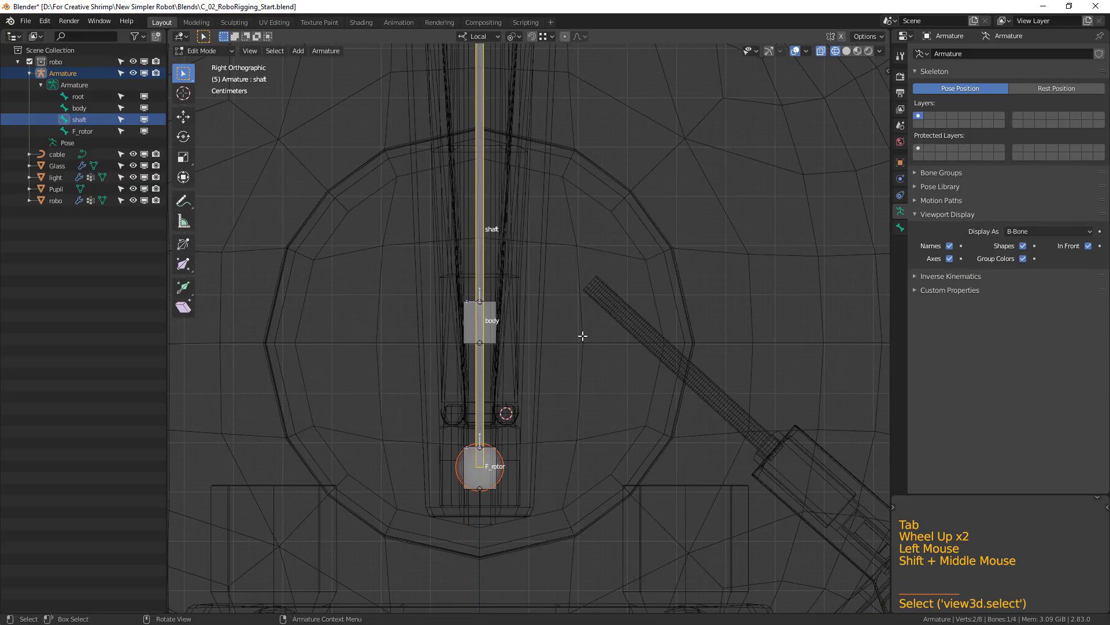
key(shift+d)
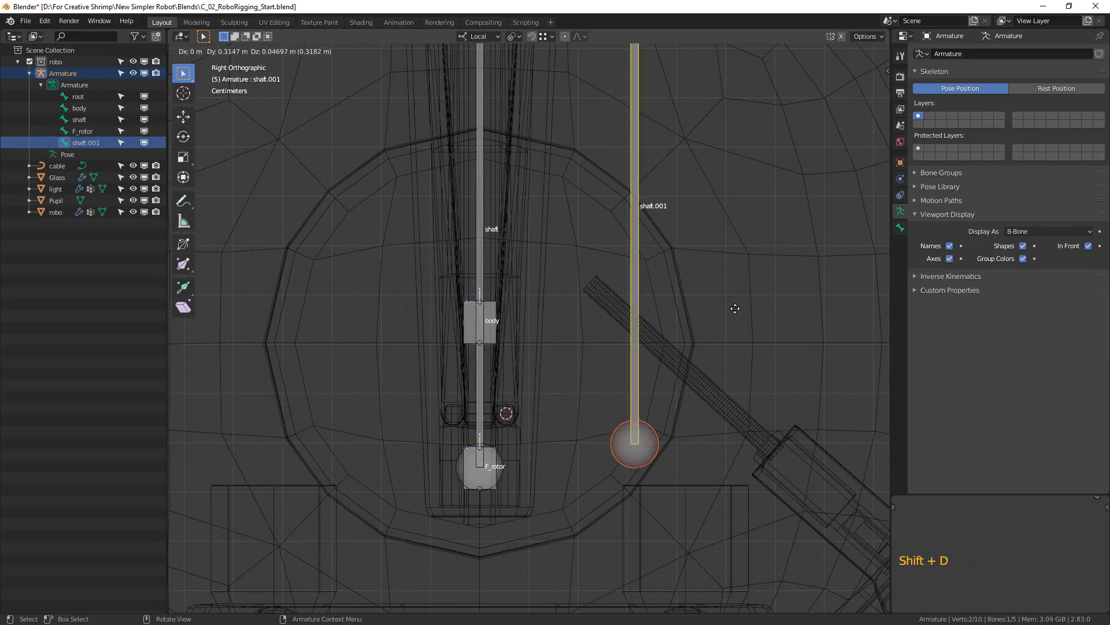
click(695, 313)
key(shift)
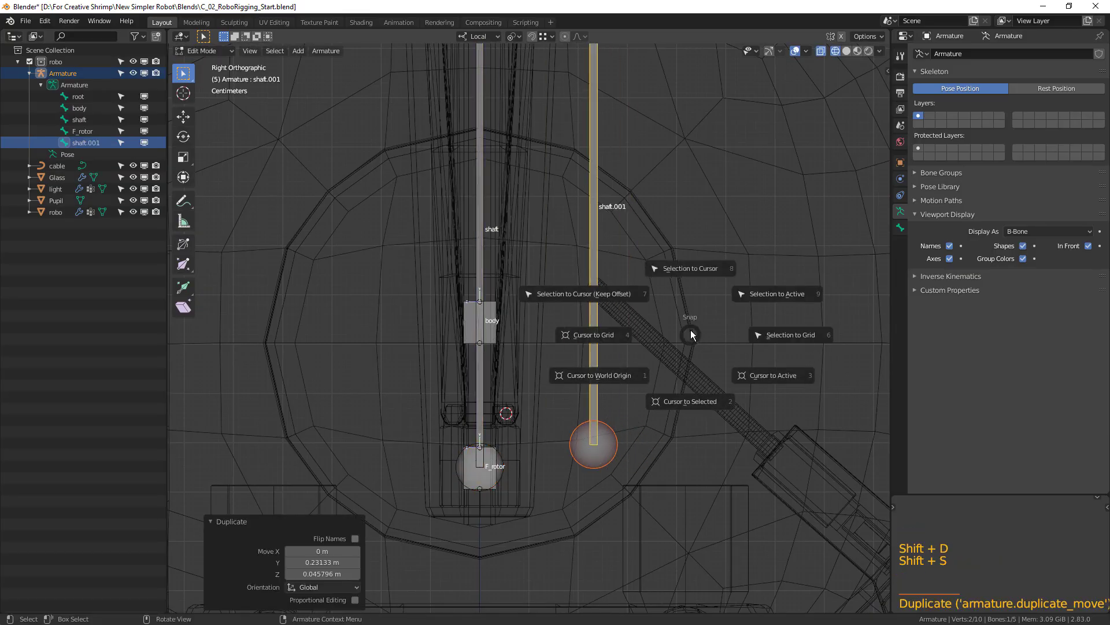
click(691, 268)
Move the duplicated bone's tip about 0.03 m in Y and 0.14 m up to the blade's upper end.
shift+middle_drag(688, 275, 713, 394)
scroll(703, 376, down, 2)
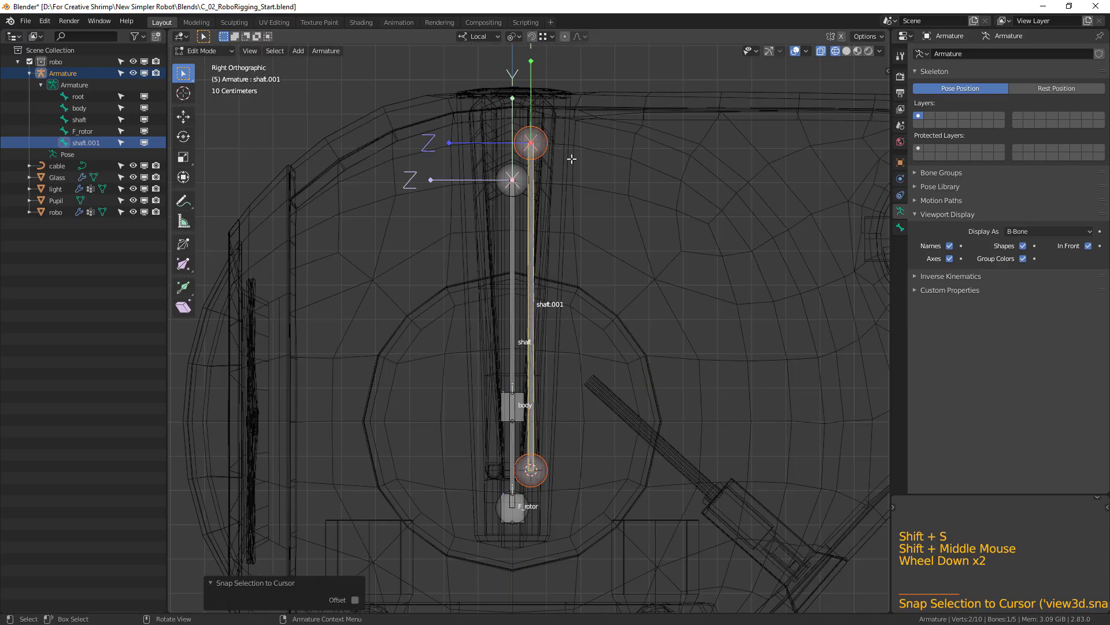
click(541, 142)
shift+middle_drag(575, 184, 585, 372)
scroll(632, 402, up, 9)
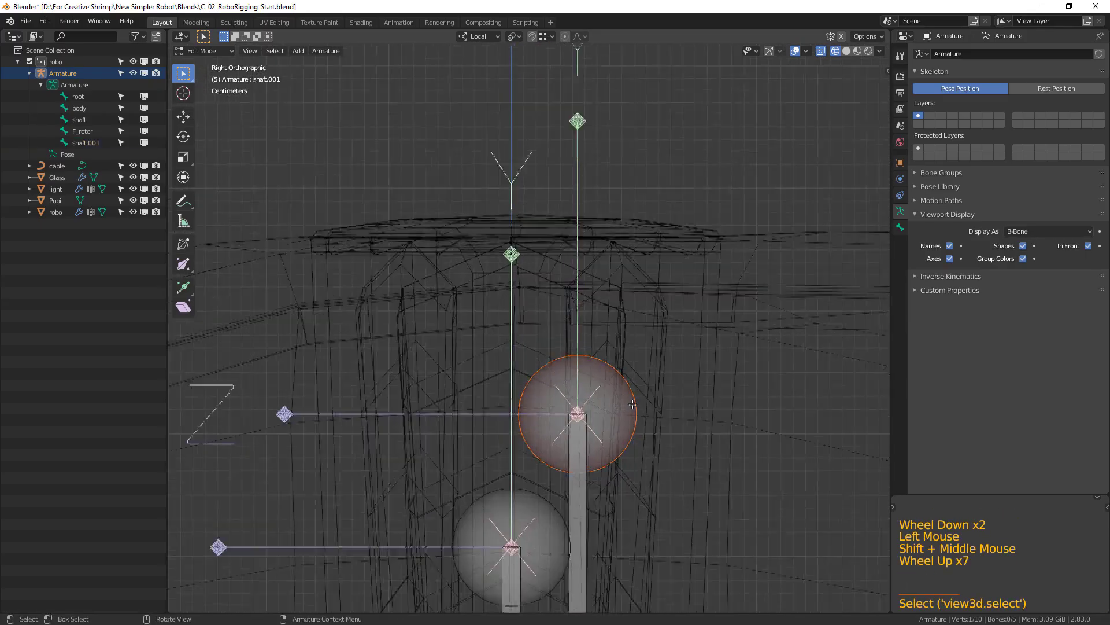
shift+middle_drag(632, 401, 651, 413)
scroll(532, 253, up, 1)
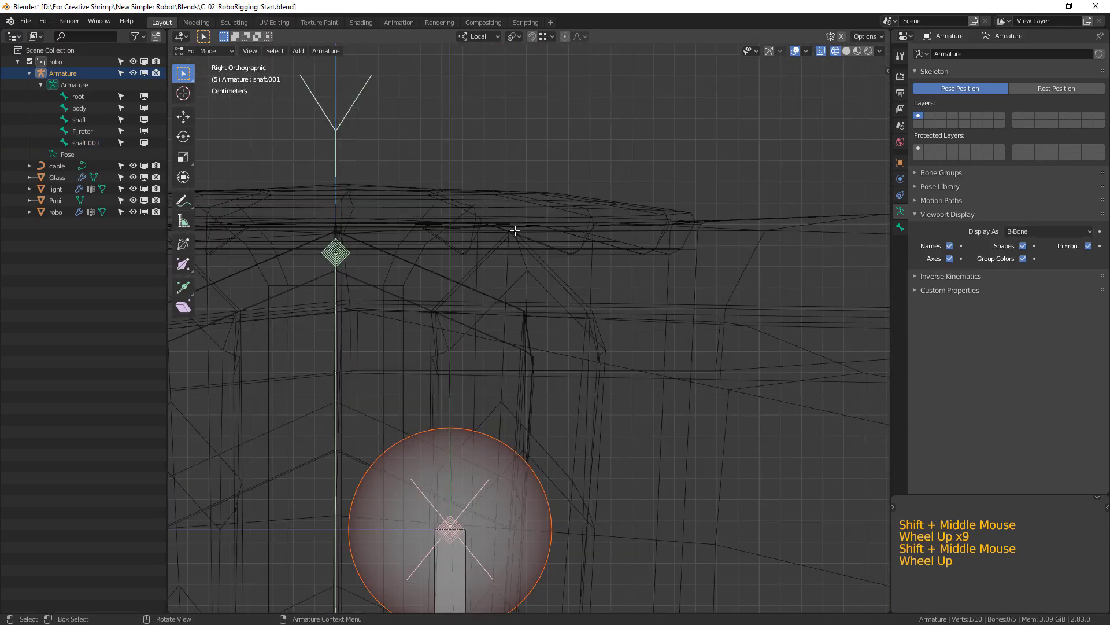
key(g)
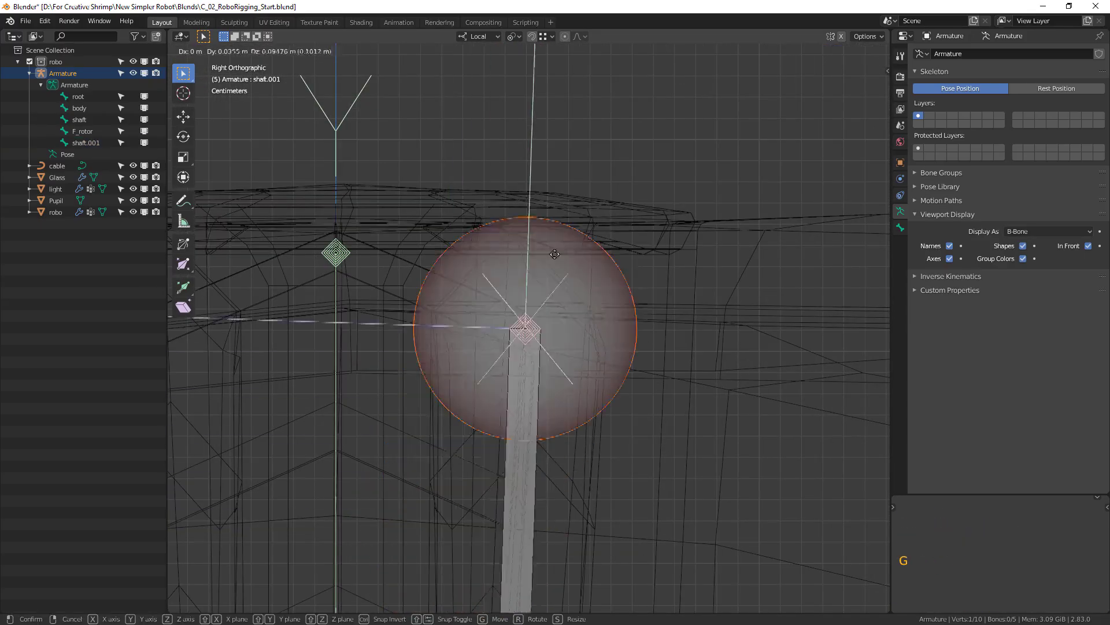
click(531, 197)
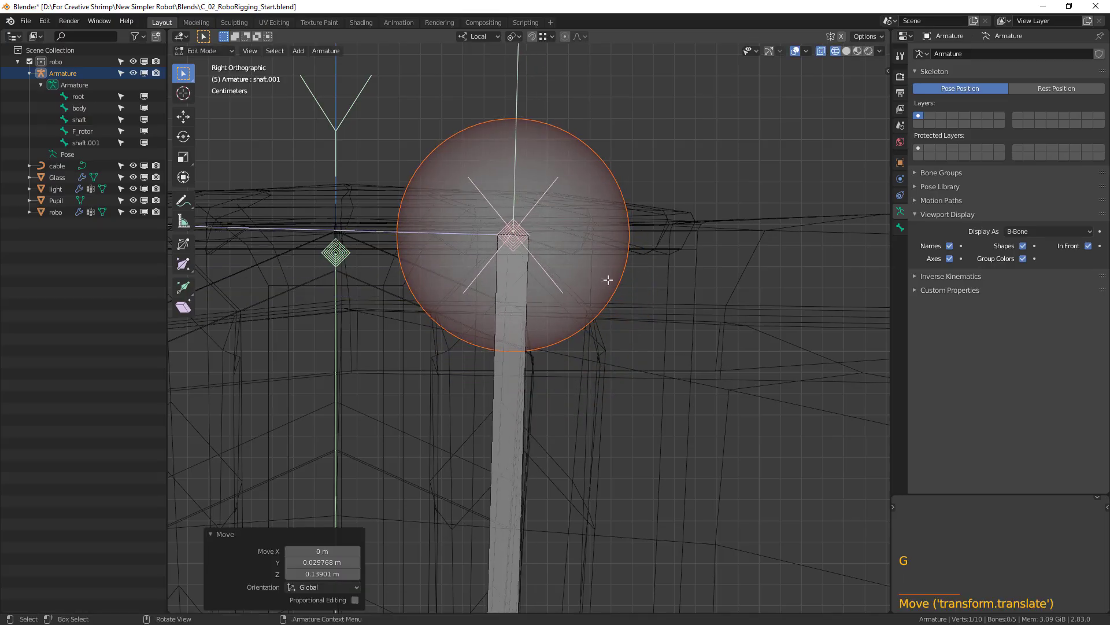
Select the whole tilted bone along the back blade and rename it to B_blade.
scroll(641, 509, down, 11)
shift+middle_drag(641, 509, 596, 279)
scroll(558, 295, up, 2)
click(515, 278)
scroll(581, 277, up, 1)
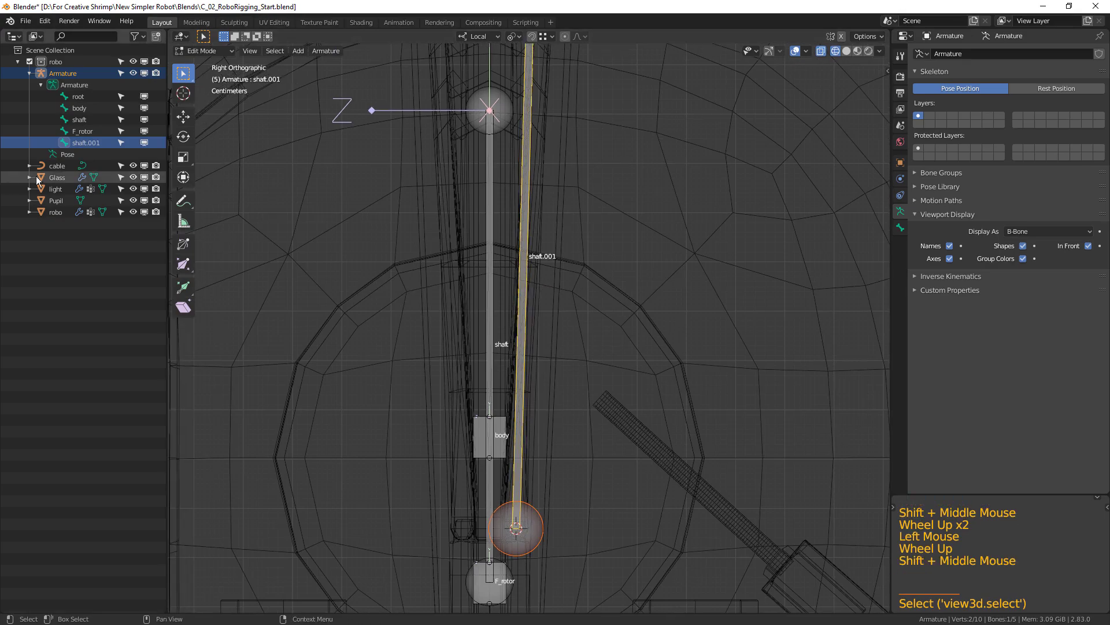
double_click(96, 145)
text(B)
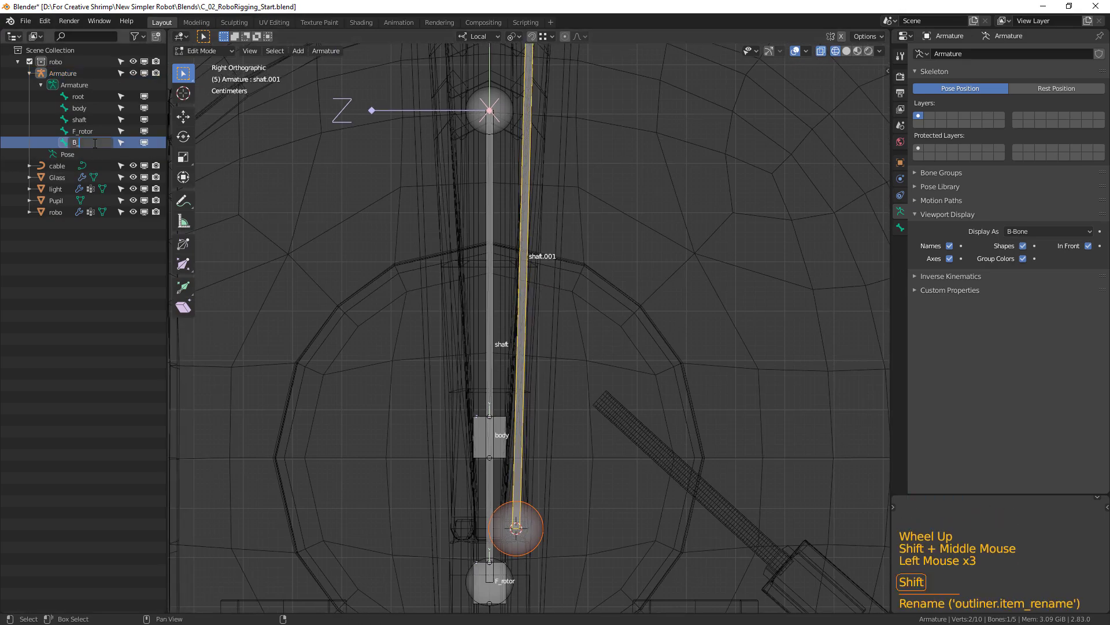
text(_blade)
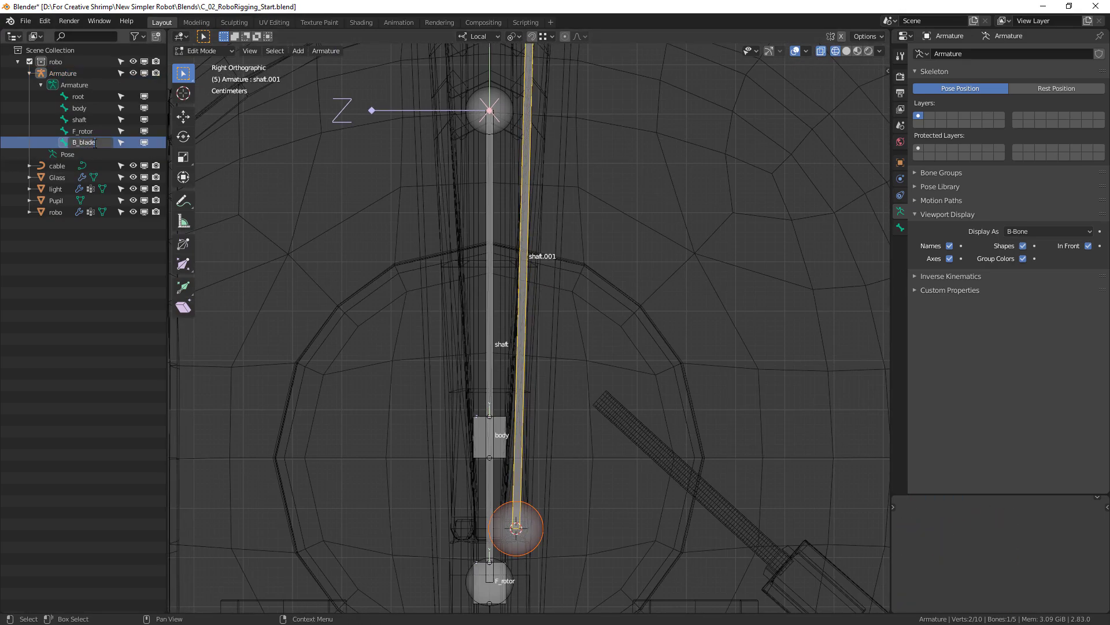
Select the F_rotor bone at the shaft's lower end and enlarge its B-Bone display size about 2.5 times.
scroll(585, 349, down, 2)
shift+middle_drag(664, 463, 633, 474)
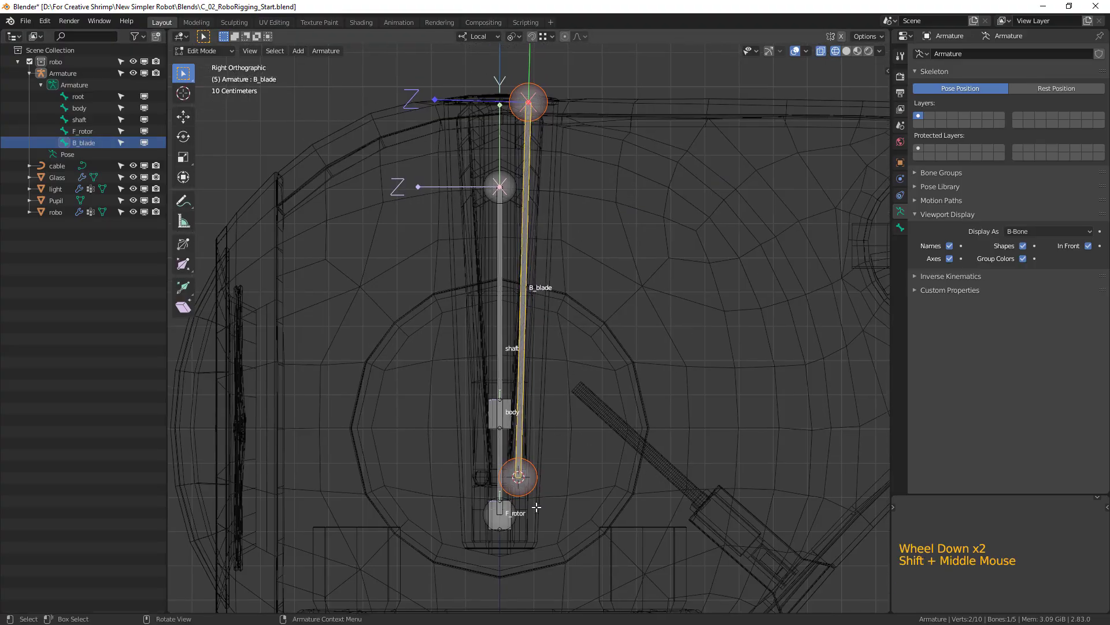
click(510, 521)
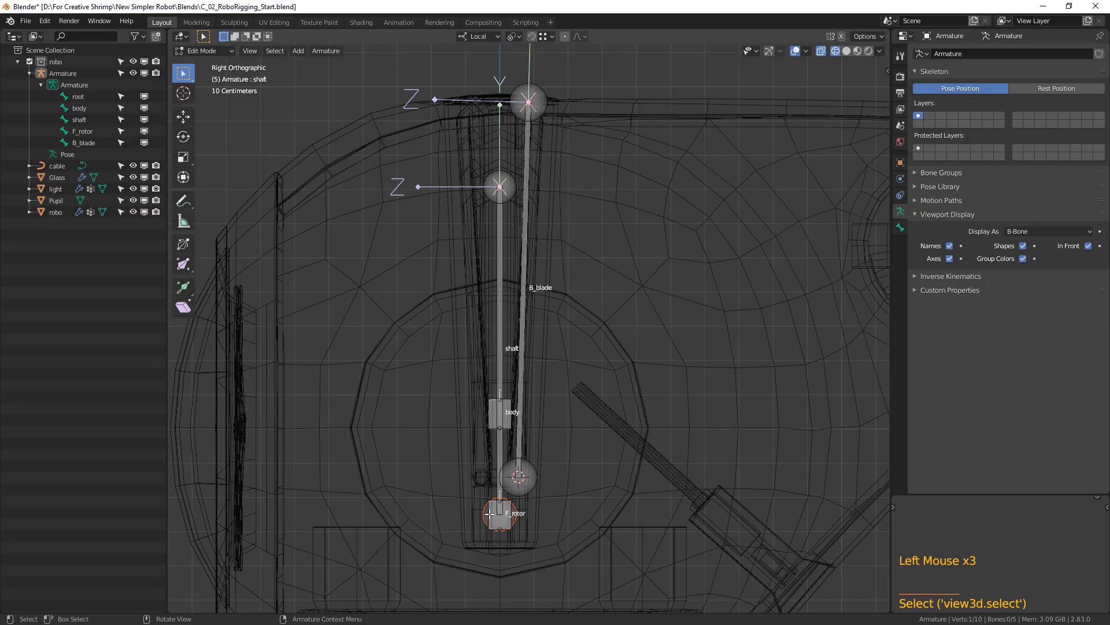
click(493, 511)
click(494, 511)
click(494, 510)
click(495, 510)
click(496, 510)
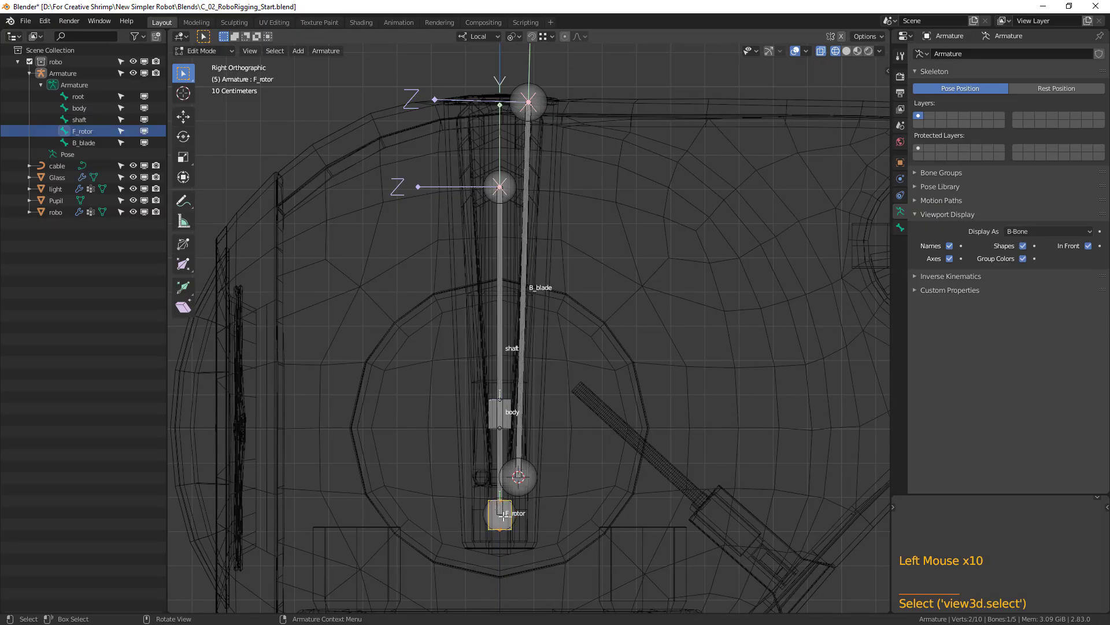
key(ctrl+alt+s)
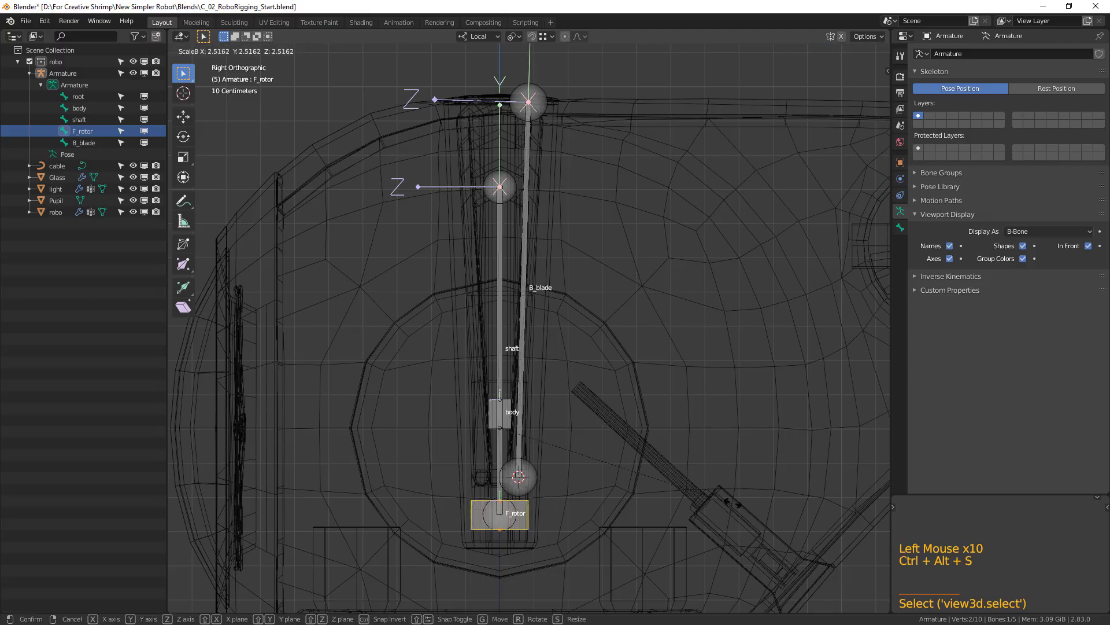
click(743, 488)
Snap the 3D cursor to the F_rotor bone.
click(523, 520)
scroll(561, 515, up, 2)
shift+middle_drag(573, 462, 572, 361)
shift+middle_drag(537, 457, 573, 394)
click(562, 440)
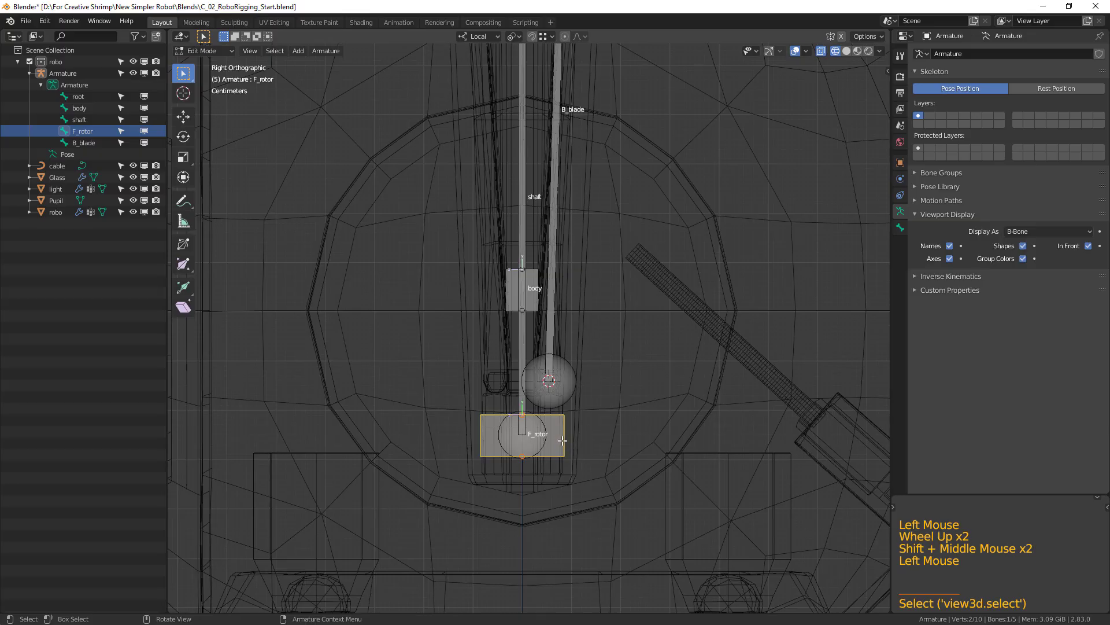
key(shift+s)
click(570, 494)
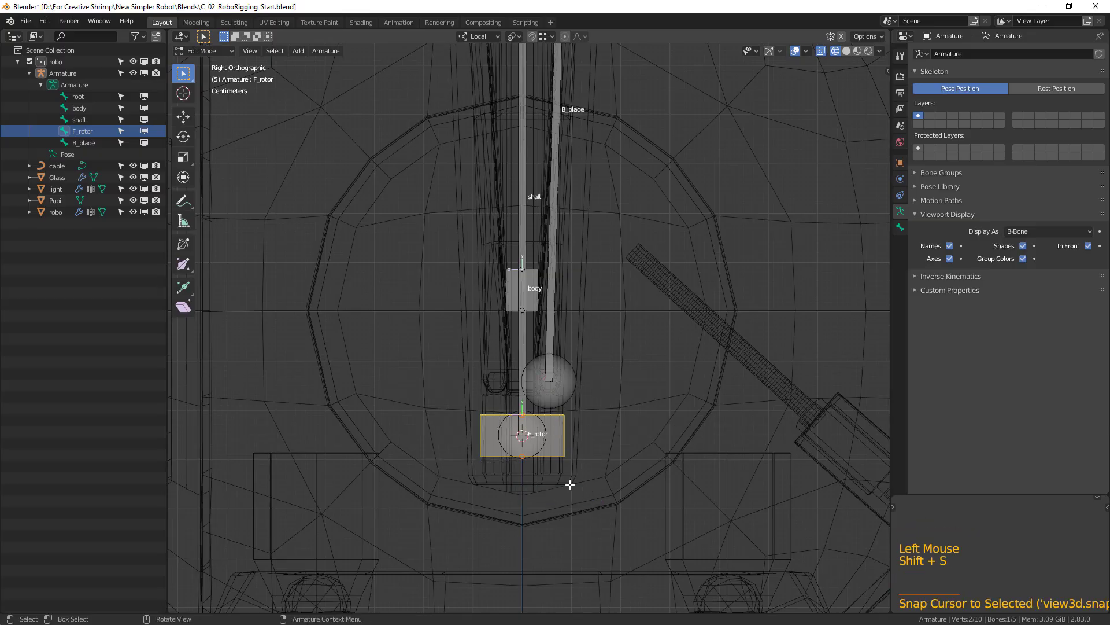
Select the B_blade bone in the top orthographic view and set the transform pivot point to 3D Cursor.
scroll(589, 330, down, 3)
shift+middle_drag(551, 205, 537, 327)
click(531, 312)
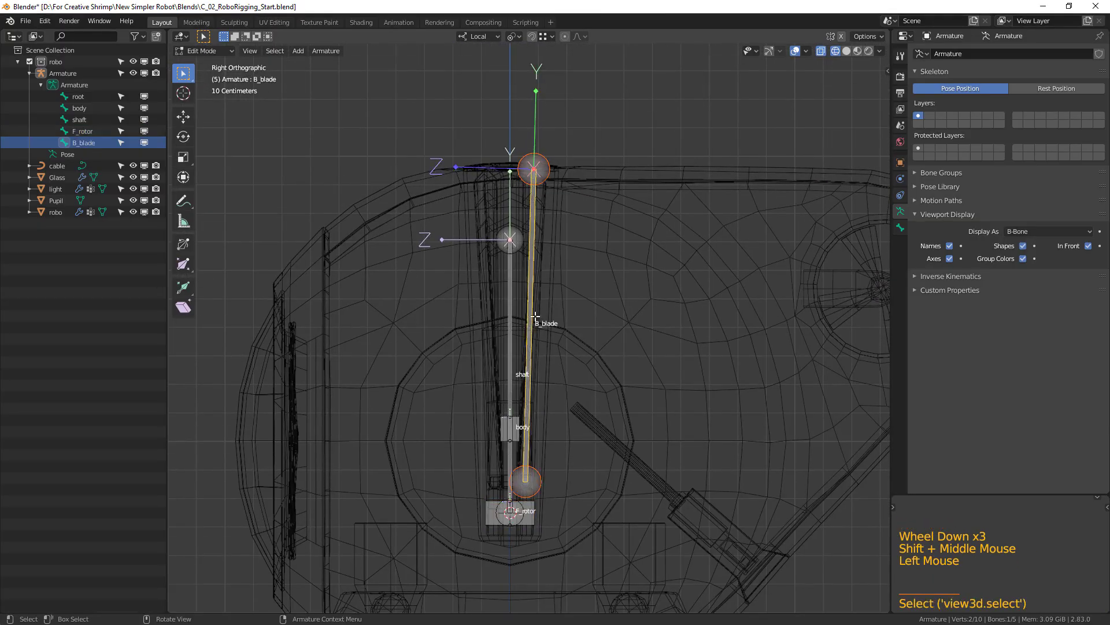
key(KP_7)
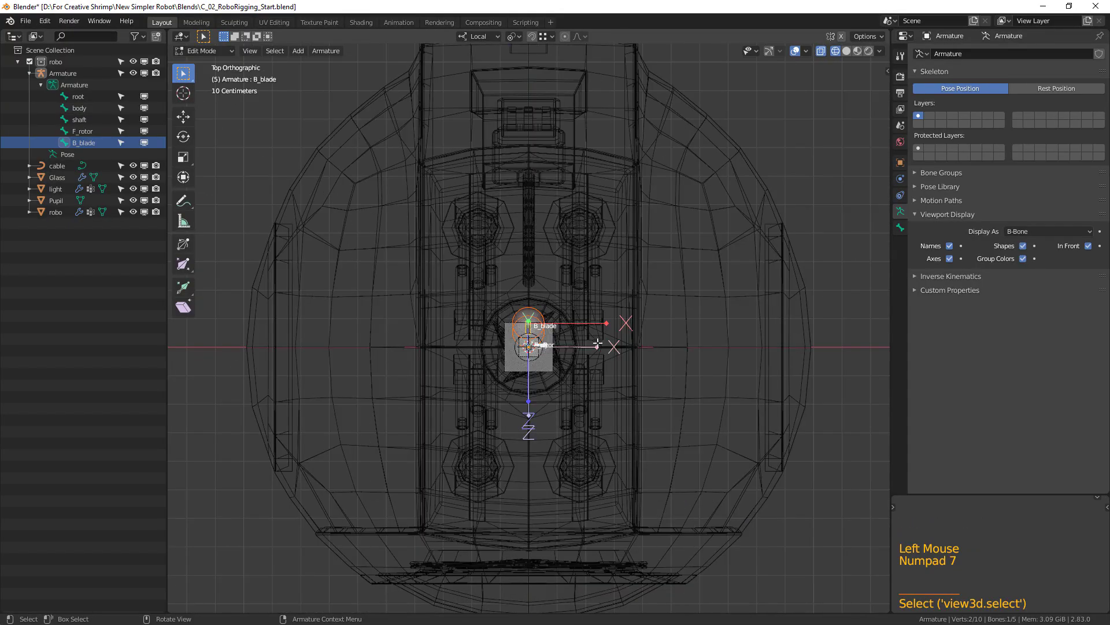
scroll(637, 352, up, 2)
shift+middle_drag(648, 354, 636, 391)
scroll(636, 390, up, 1)
click(513, 36)
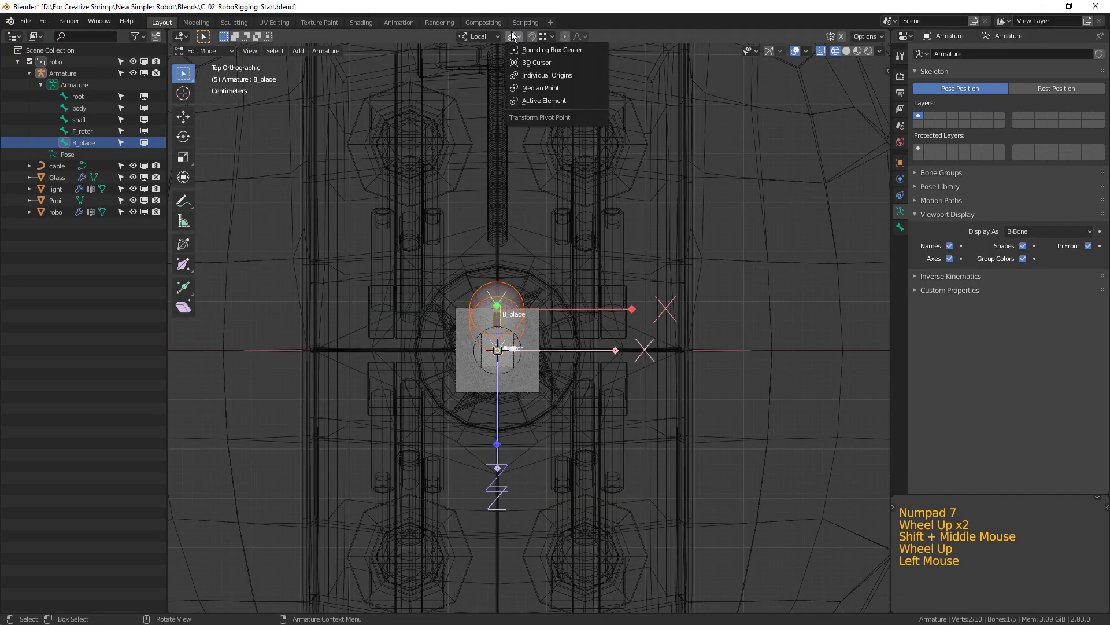
click(526, 60)
shift+middle_drag(621, 349, 632, 367)
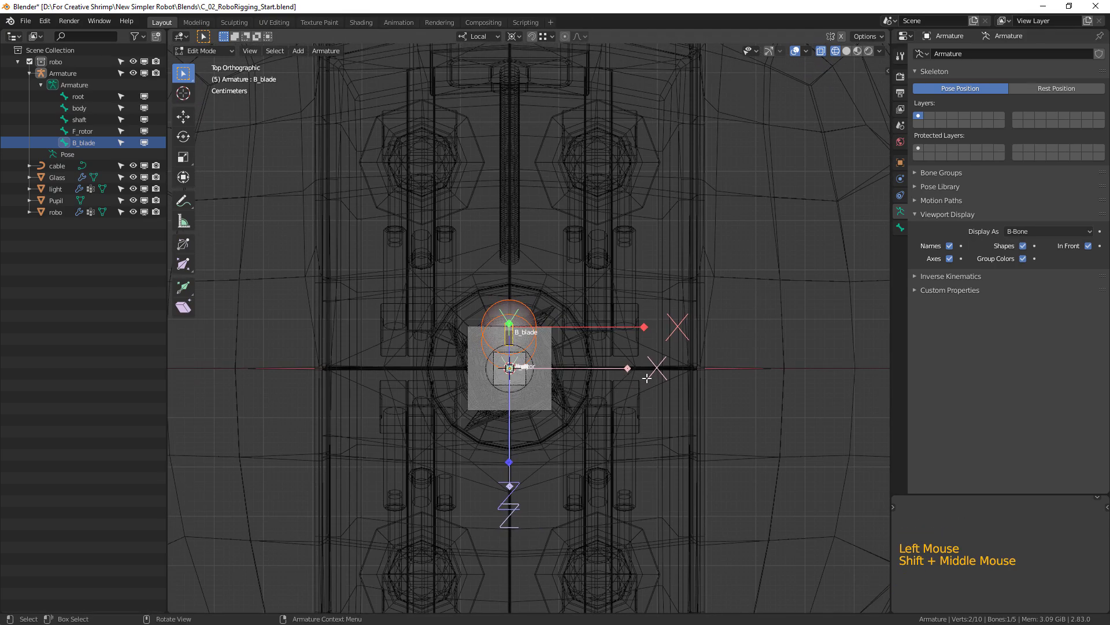
Duplicate the B_blade bone twice around the 3D cursor, rotating each successive copy 90° to reach the side and front blades.
key(shift+d)
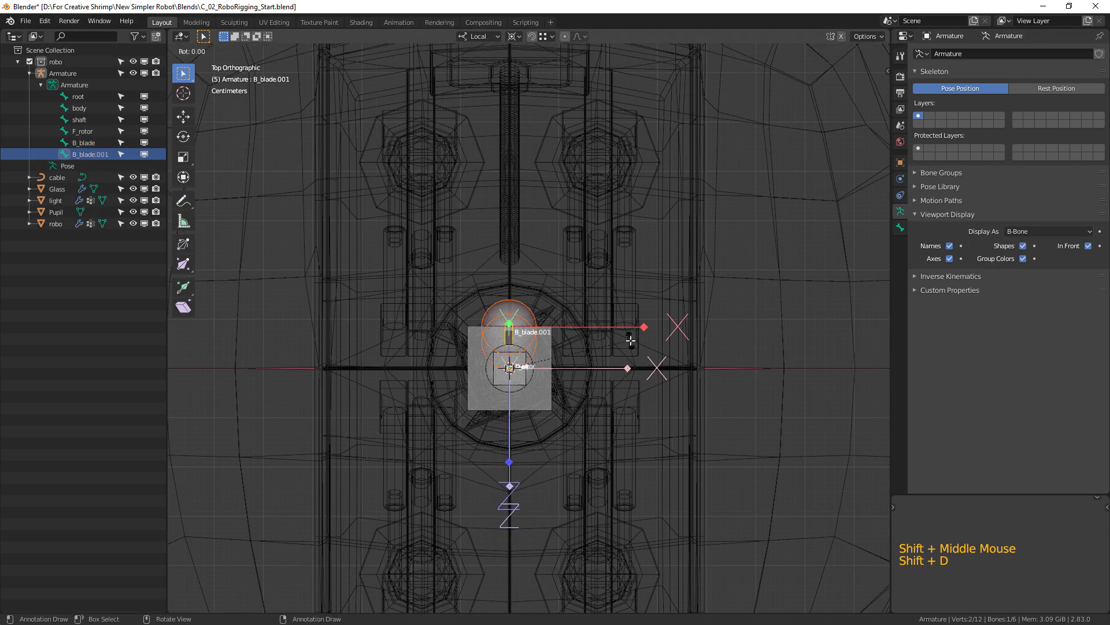
text(r90)
key(Return)
key(shift+d)
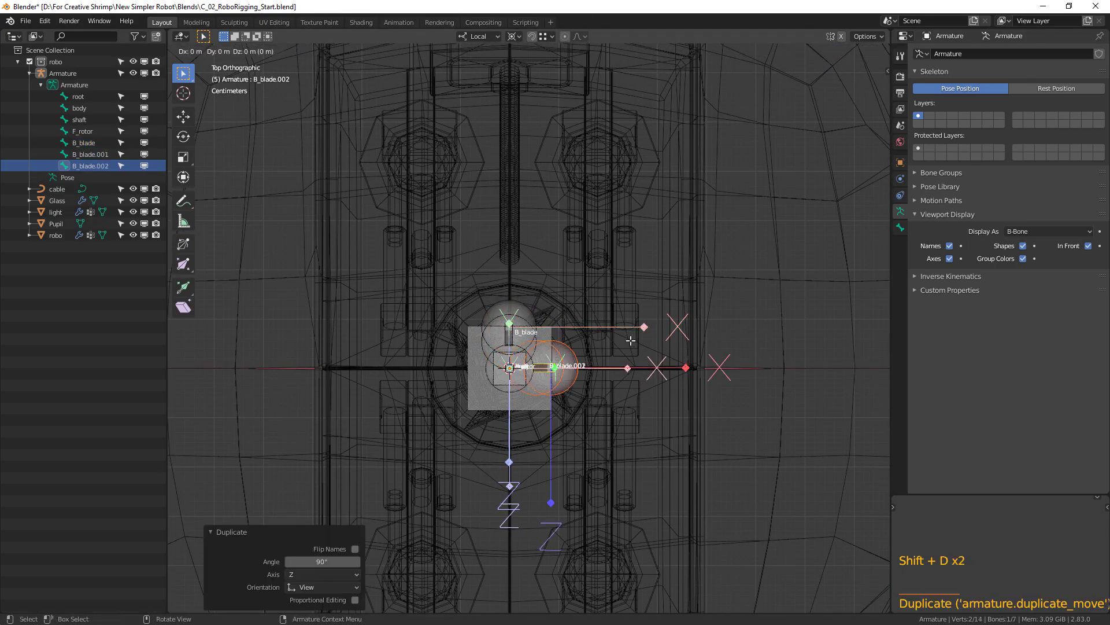
text(90)
key(Return)
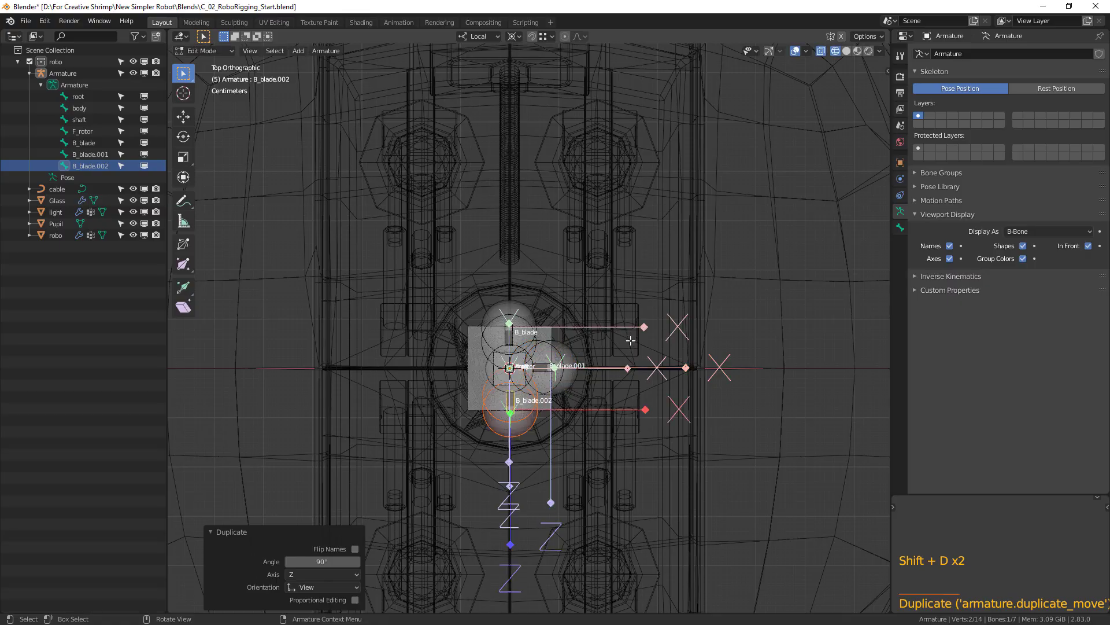
Duplicate the front blade bone and rotate the copy 90° around the 3D cursor for the fourth blade.
key(shift+d)
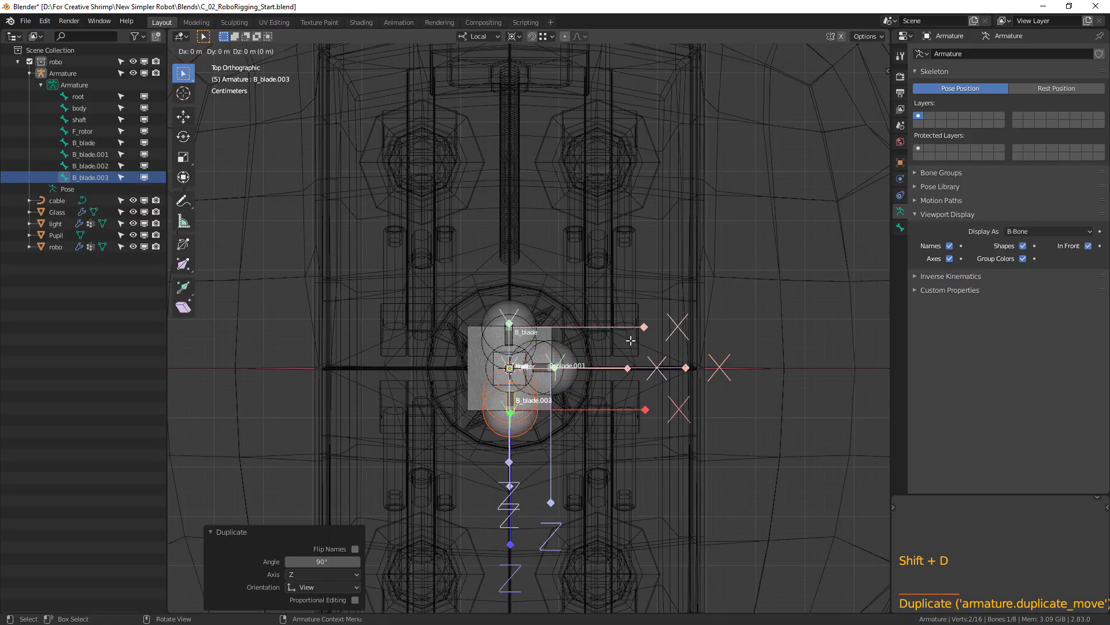
text(90)
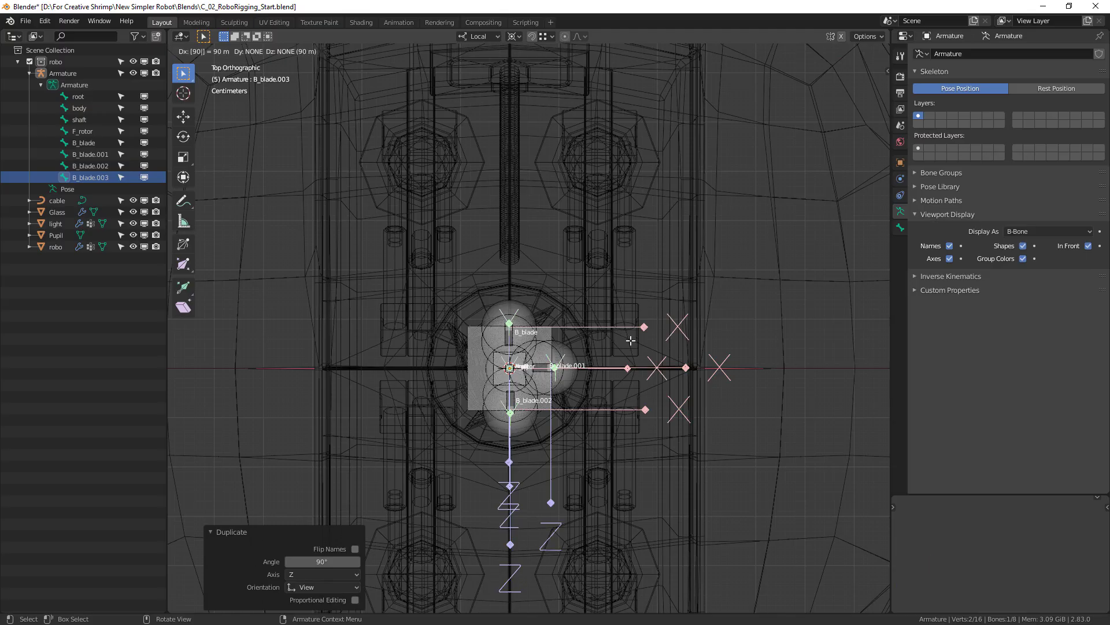
text(r)
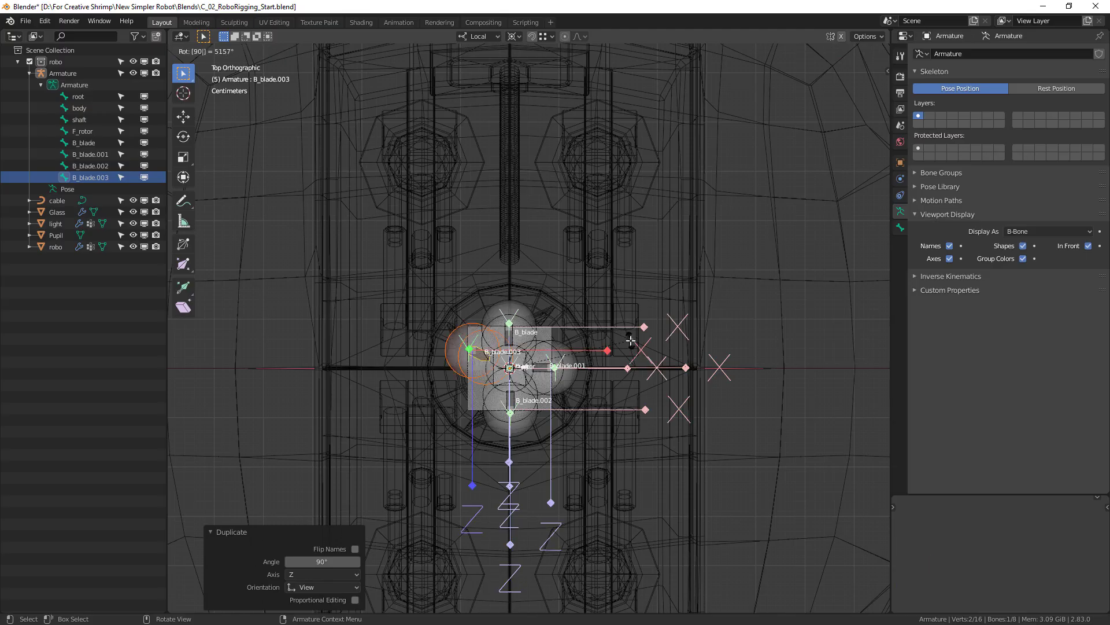
key(Escape)
text(r90)
key(Return)
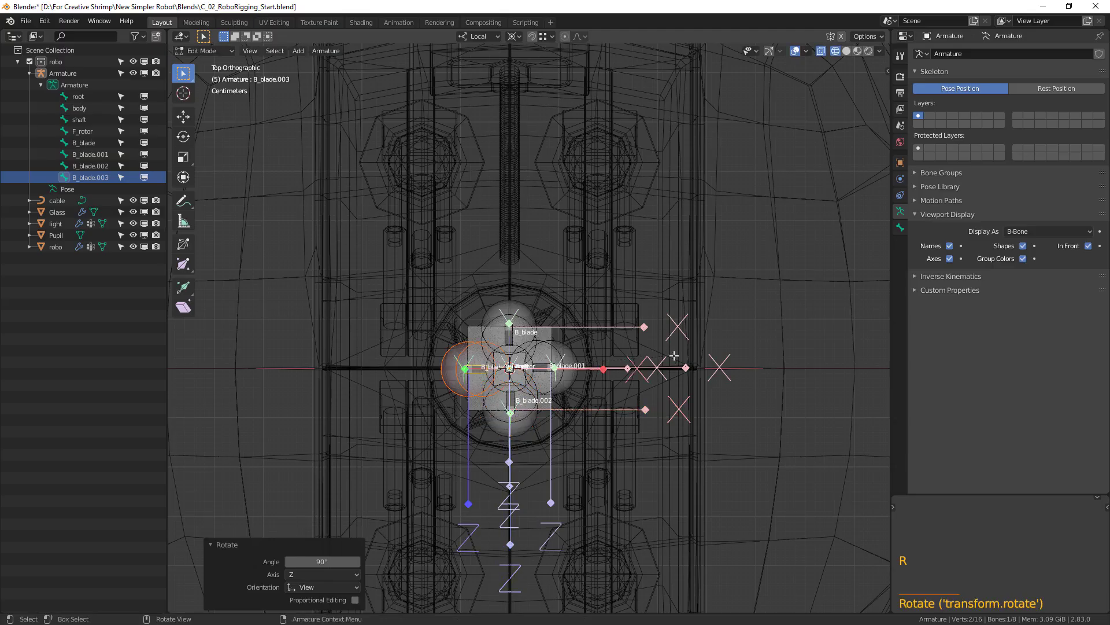
Select the bone along the front blade and rename it to F_blade.
middle_drag(731, 433, 551, 280)
click(528, 265)
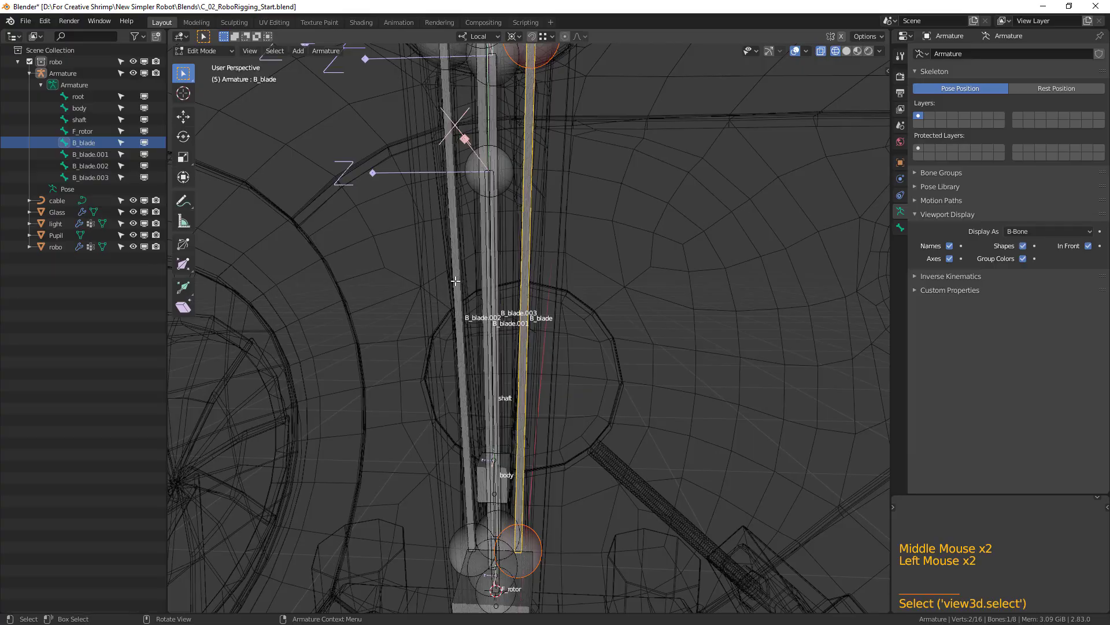
click(456, 280)
double_click(89, 166)
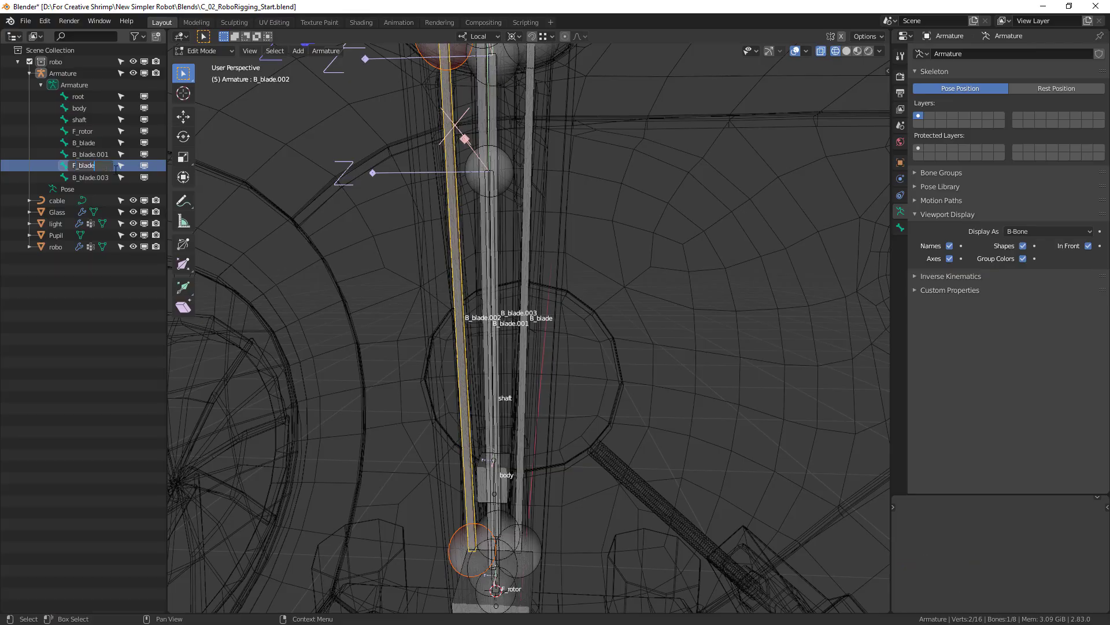
key(Return)
Select the side blade bone B_blade.001 and rename it to L_blade.
middle_drag(527, 332, 458, 316)
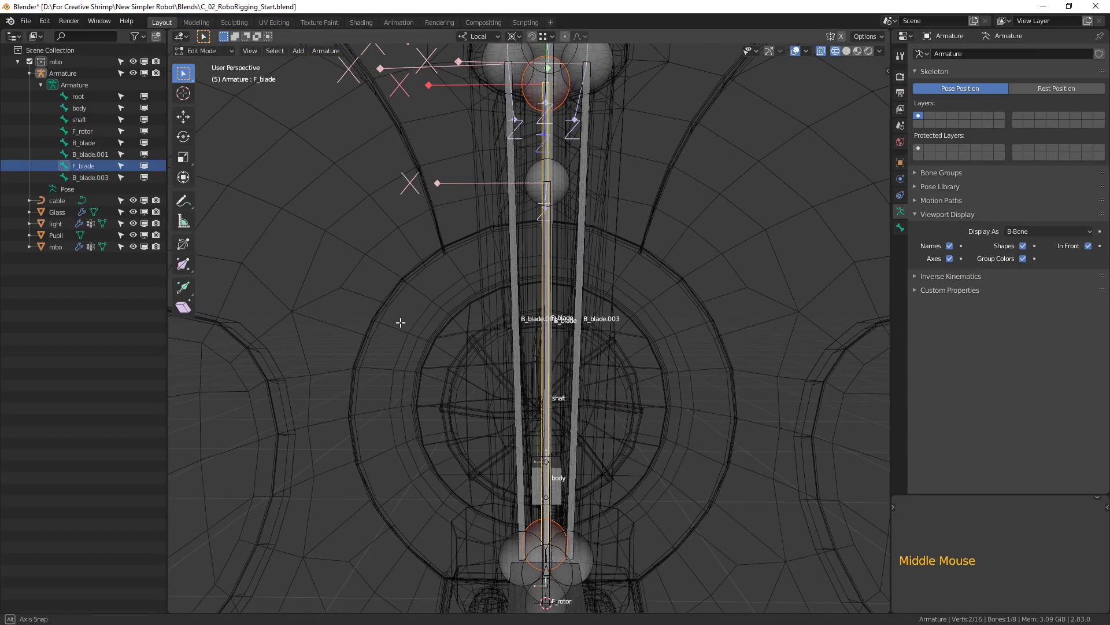
click(513, 299)
click(75, 155)
click(74, 155)
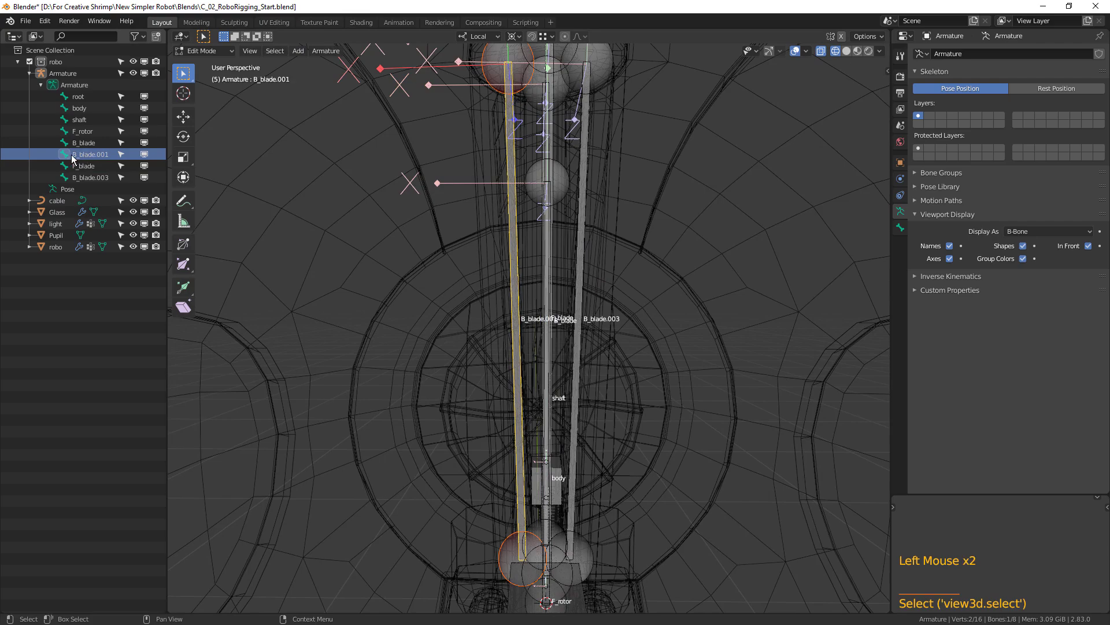
double_click(74, 155)
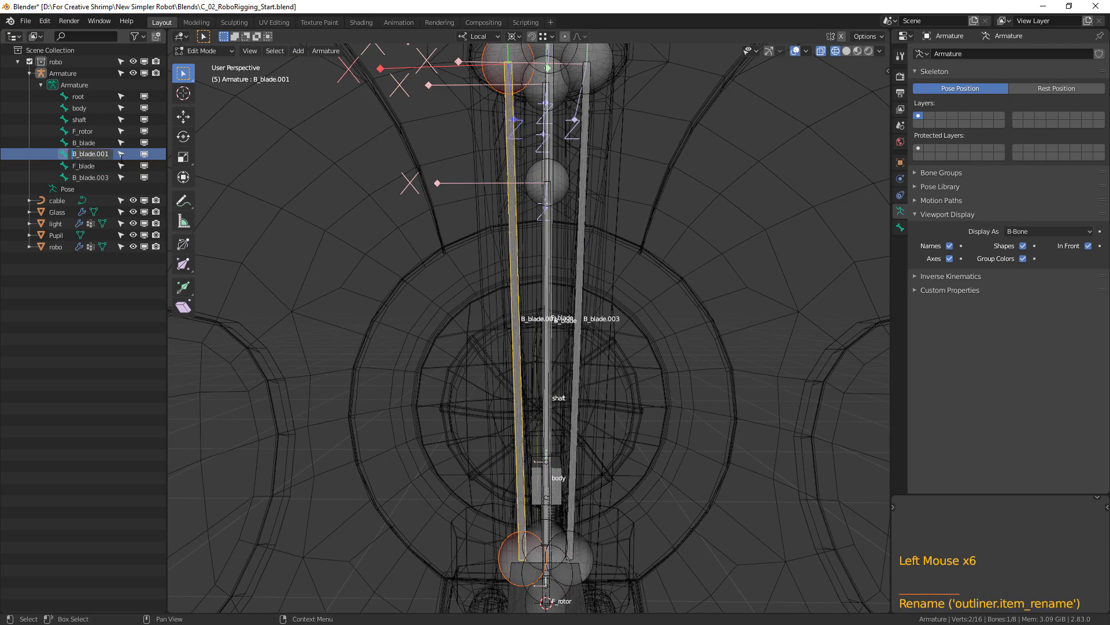
key(Right)
key(Right)
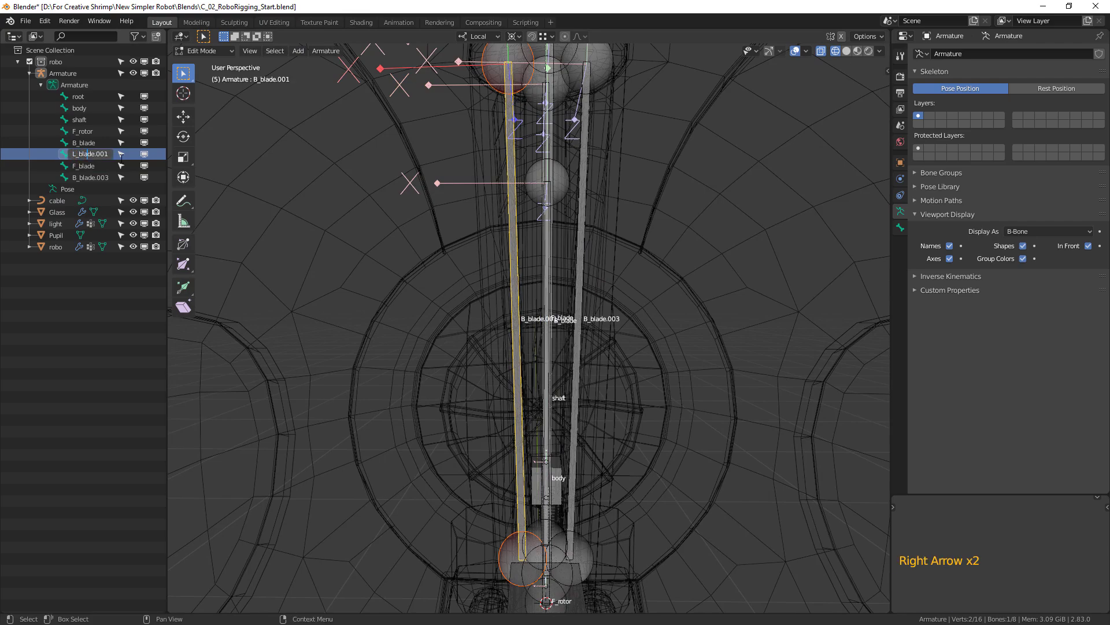
key(Delete)
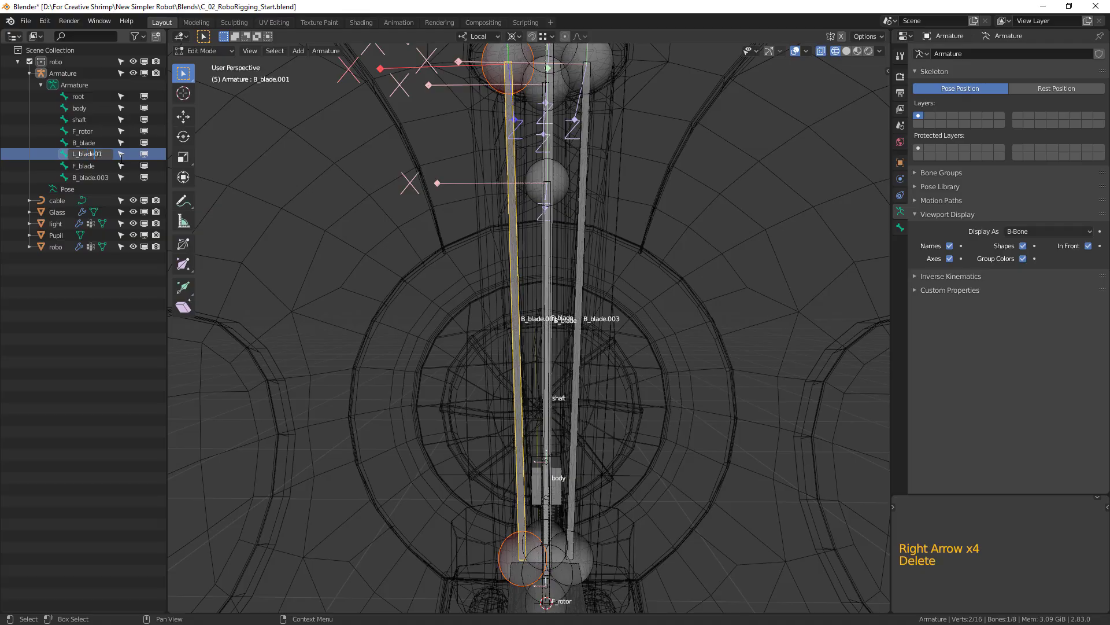
Rename the remaining side bone B_blade.003 to R_blade and leave the armature's Edit Mode.
click(88, 177)
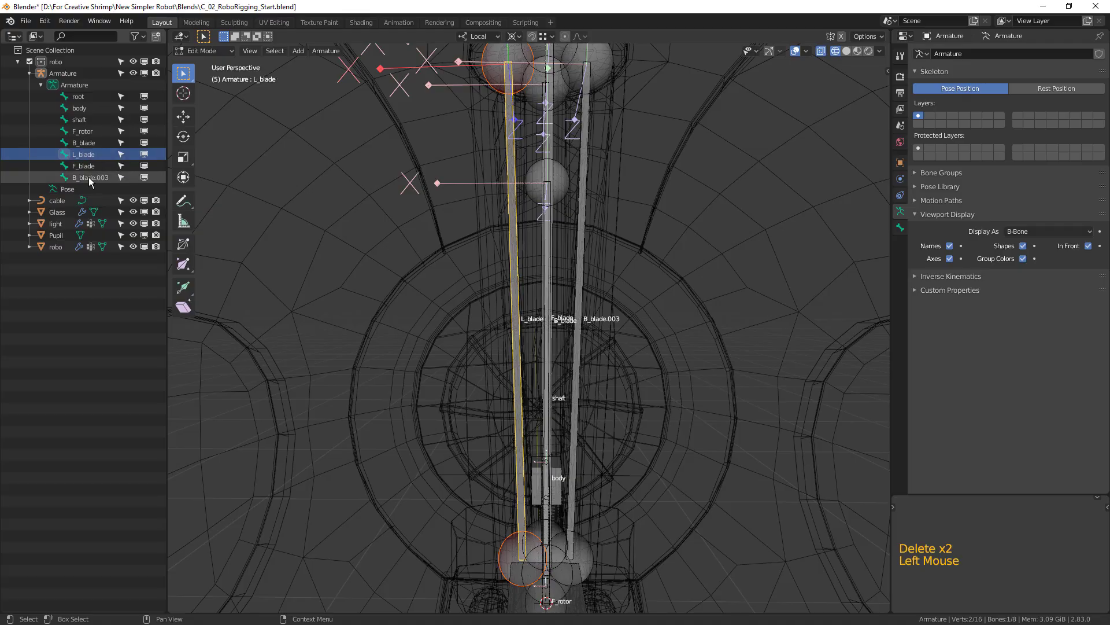
double_click(89, 177)
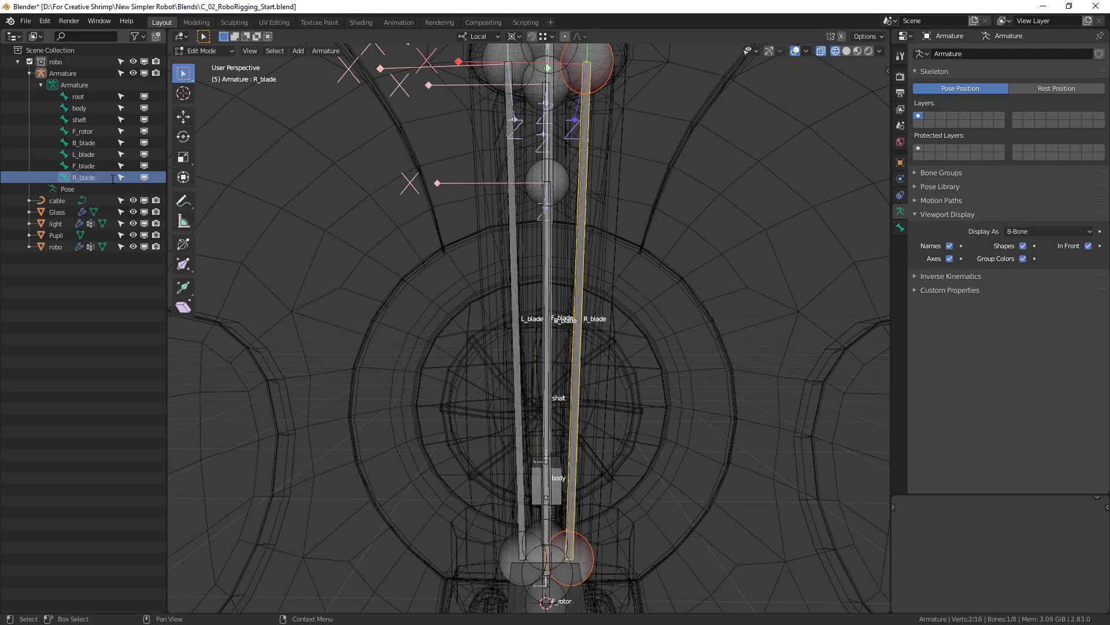
scroll(577, 366, down, 2)
middle_drag(578, 367, 647, 317)
key(Tab)
Select the robo mesh near the robot's tail and open it in Edit Mode.
scroll(673, 366, down, 3)
scroll(702, 343, up, 2)
shift+middle_drag(702, 342, 600, 362)
scroll(598, 342, up, 1)
scroll(600, 362, down, 3)
scroll(679, 279, up, 1)
middle_drag(669, 289, 692, 300)
click(675, 272)
scroll(744, 366, up, 2)
key(Tab)
Select all geometry linked to the rotor part in the tail opening and snap the 3D cursor to its centre.
middle_drag(743, 366, 700, 374)
click(667, 381)
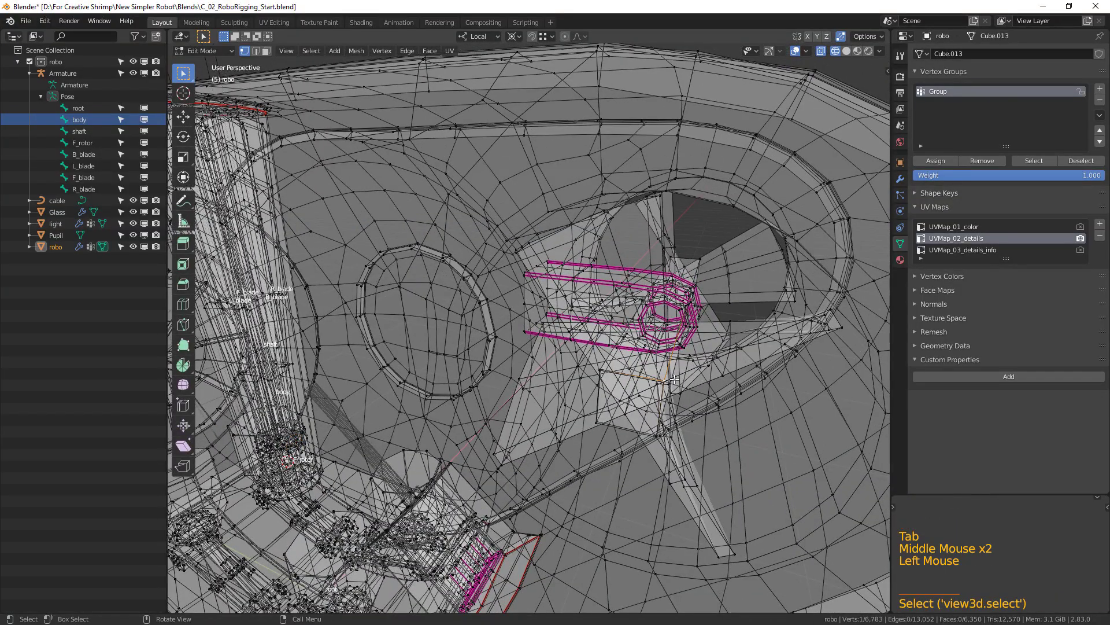
key(ctrl+l)
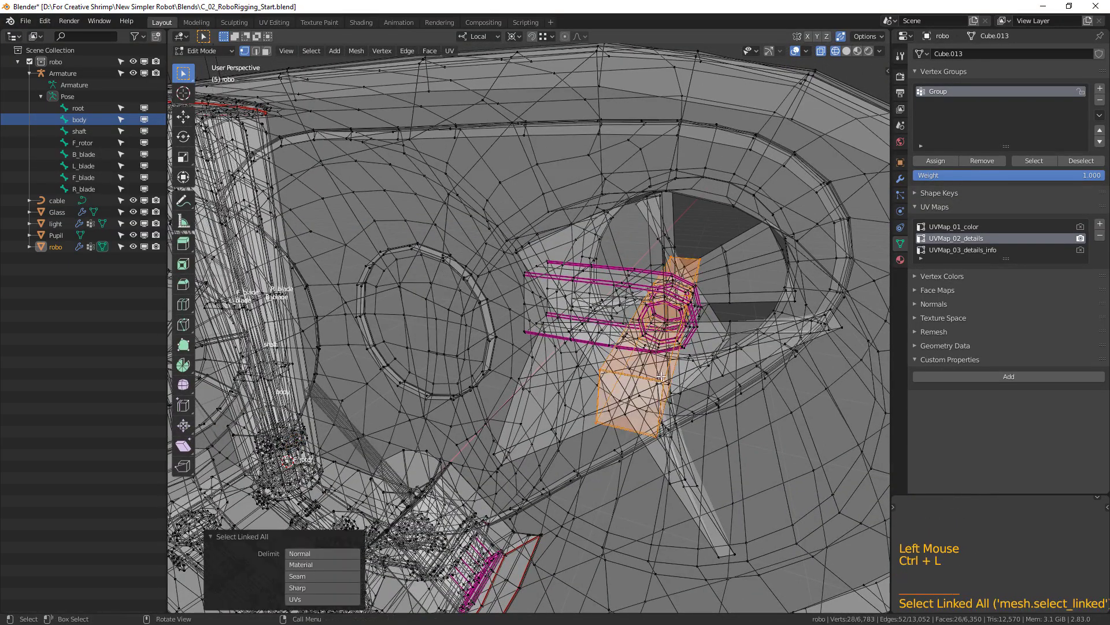
key(shift+s)
click(668, 446)
key(Tab)
Select the armature's body bone and open the armature in Edit Mode in the right orthographic view.
scroll(549, 398, down, 3)
middle_drag(549, 398, 342, 420)
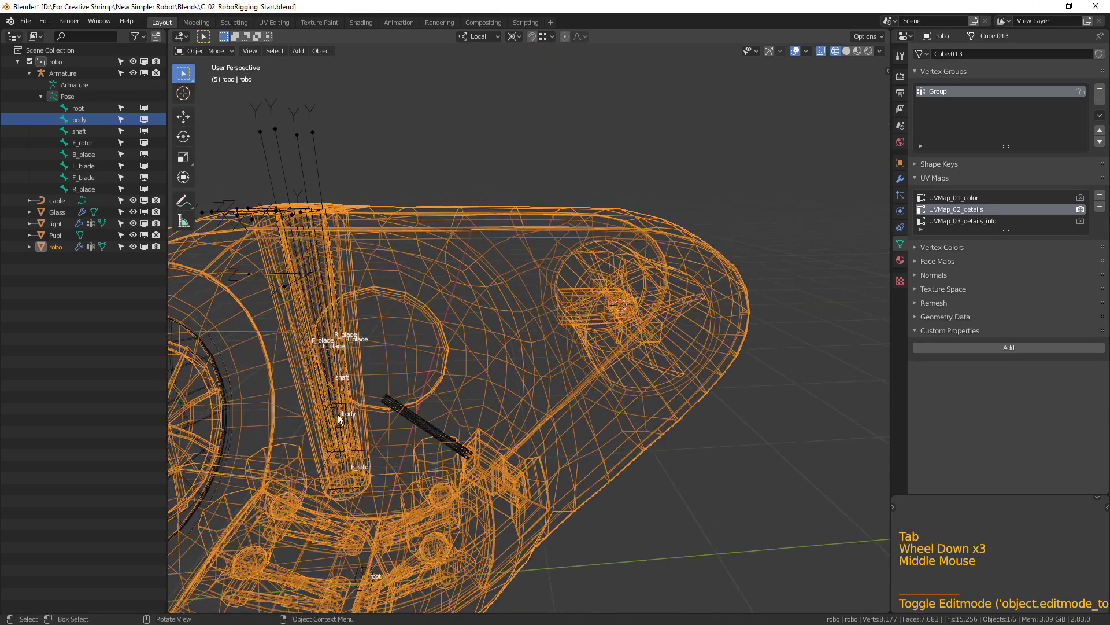
click(340, 417)
click(339, 417)
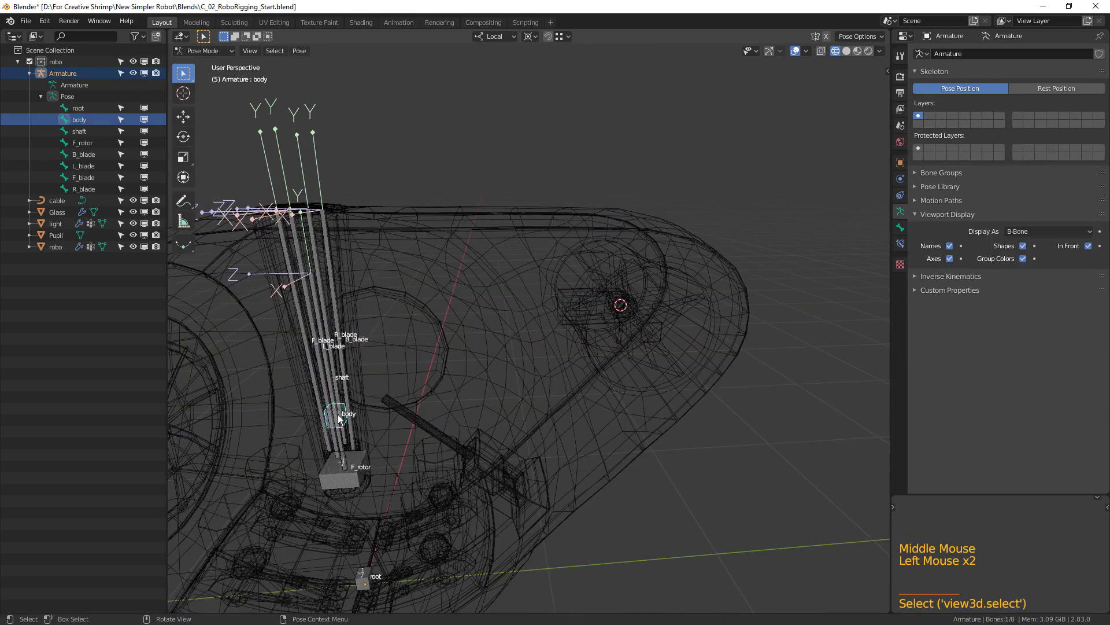
key(KP_3)
scroll(380, 427, up, 3)
shift+middle_drag(381, 426, 588, 350)
key(Tab)
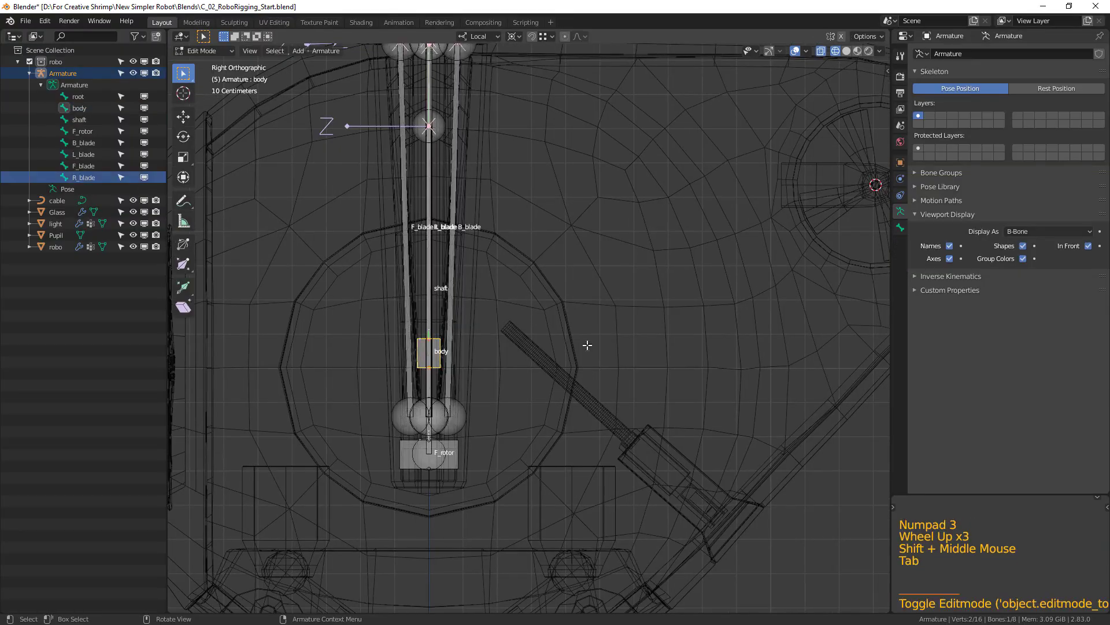
Duplicate the body bone and snap the copy to the 3D cursor at the tail rotor's centre.
key(shift+d)
click(804, 272)
shift+middle_drag(804, 272, 484, 363)
key(shift+s)
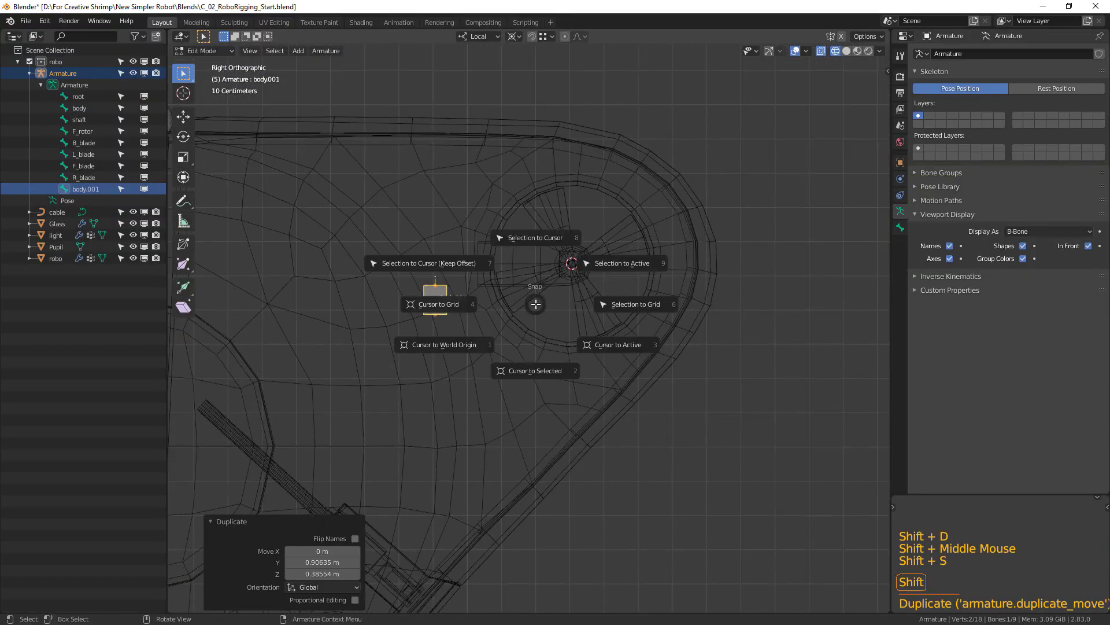
click(543, 242)
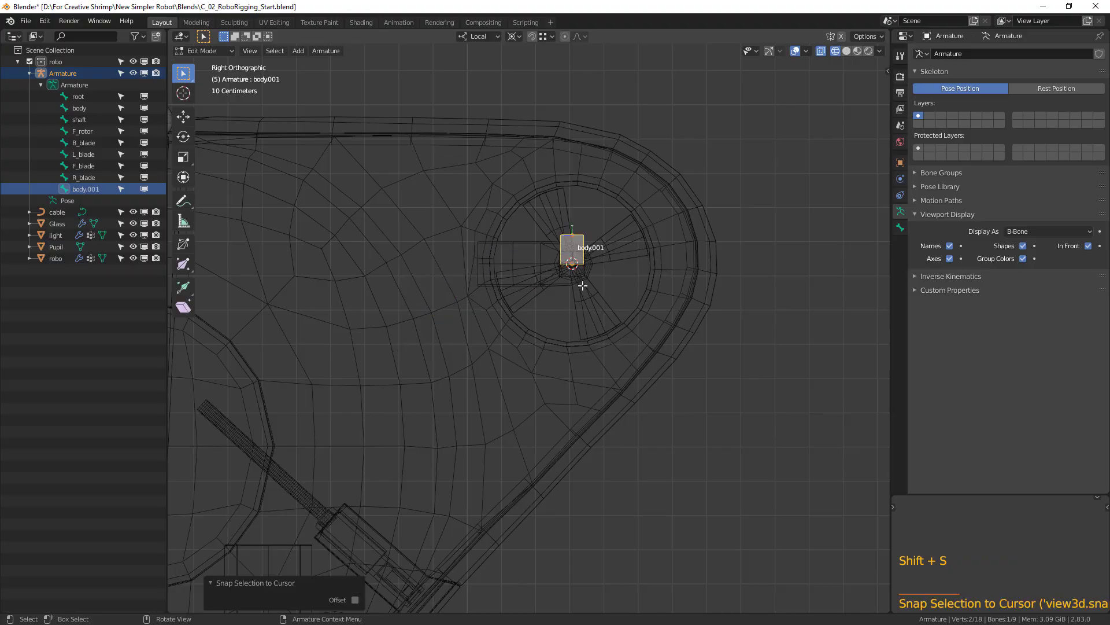
Set the transform pivot point to Active Element and rotate the tail bone 90° about the local Y axis.
click(512, 36)
click(533, 101)
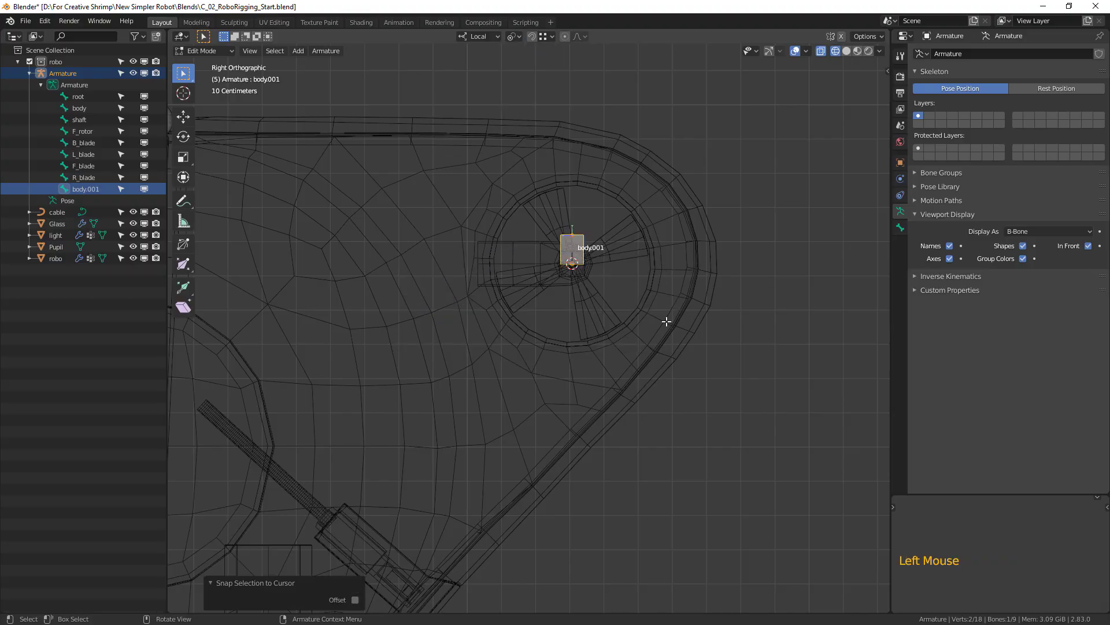
text(ry90)
key(Return)
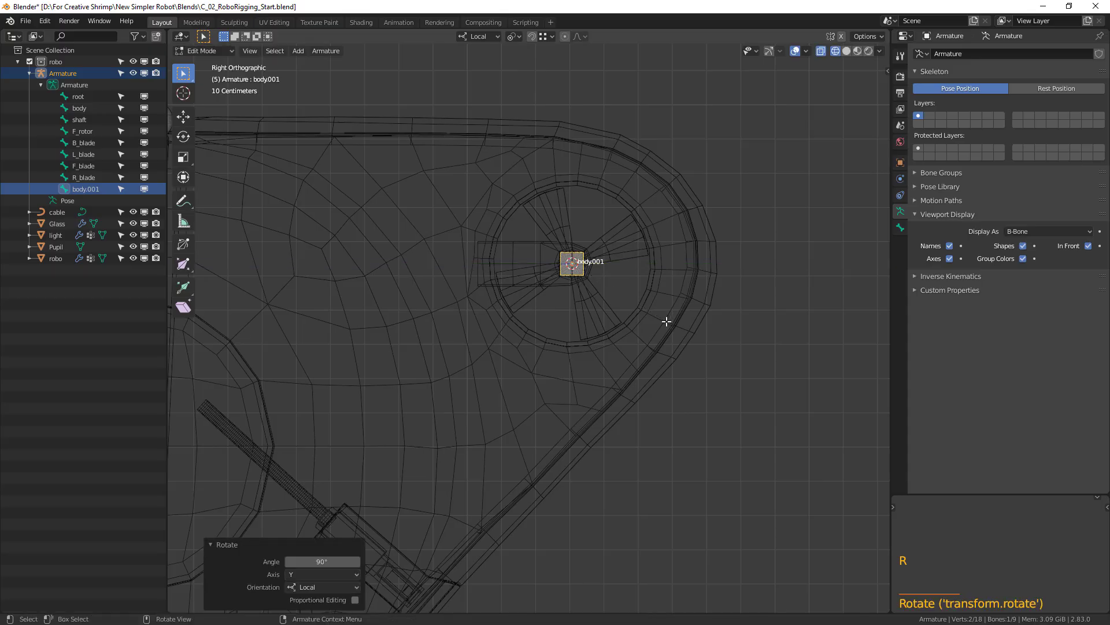
Rename the tail rotor bone as B_rotor.
click(89, 189)
double_click(89, 190)
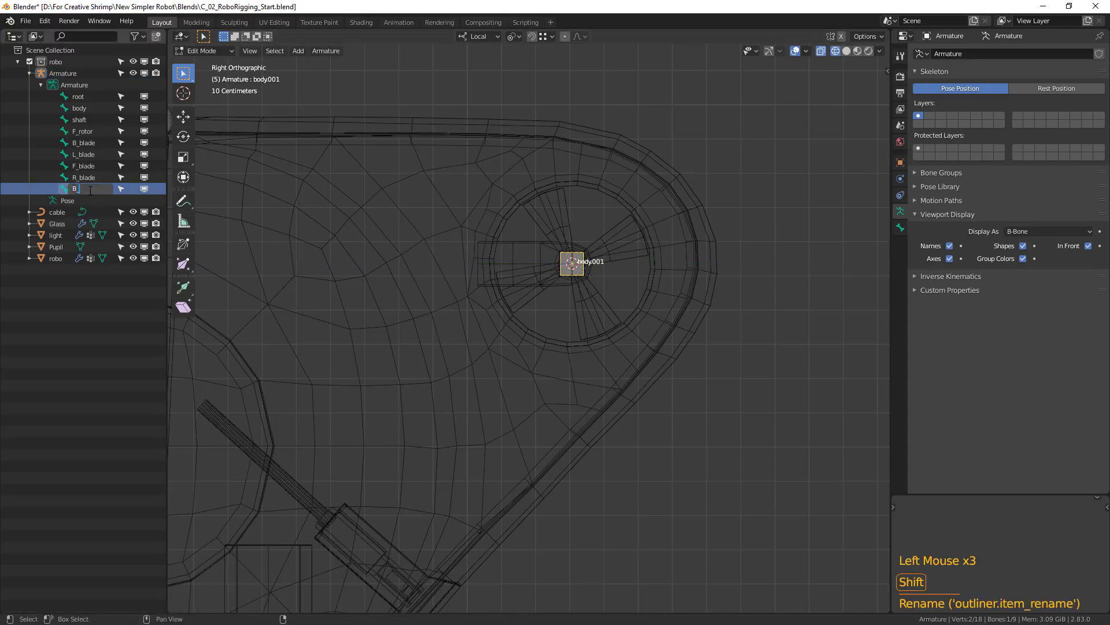
text(B_rotor)
key(Return)
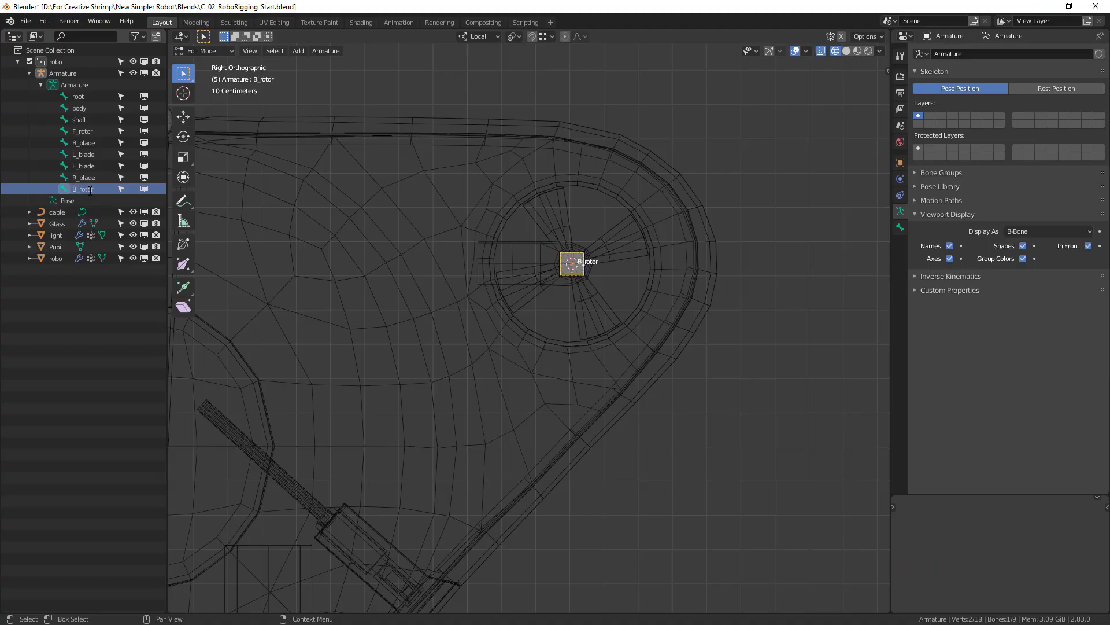
Leave the armature's Edit Mode and open the robot mesh for editing around the front leg's shoulder cylinder.
scroll(472, 365, down, 3)
shift+middle_drag(472, 365, 696, 291)
scroll(590, 399, up, 2)
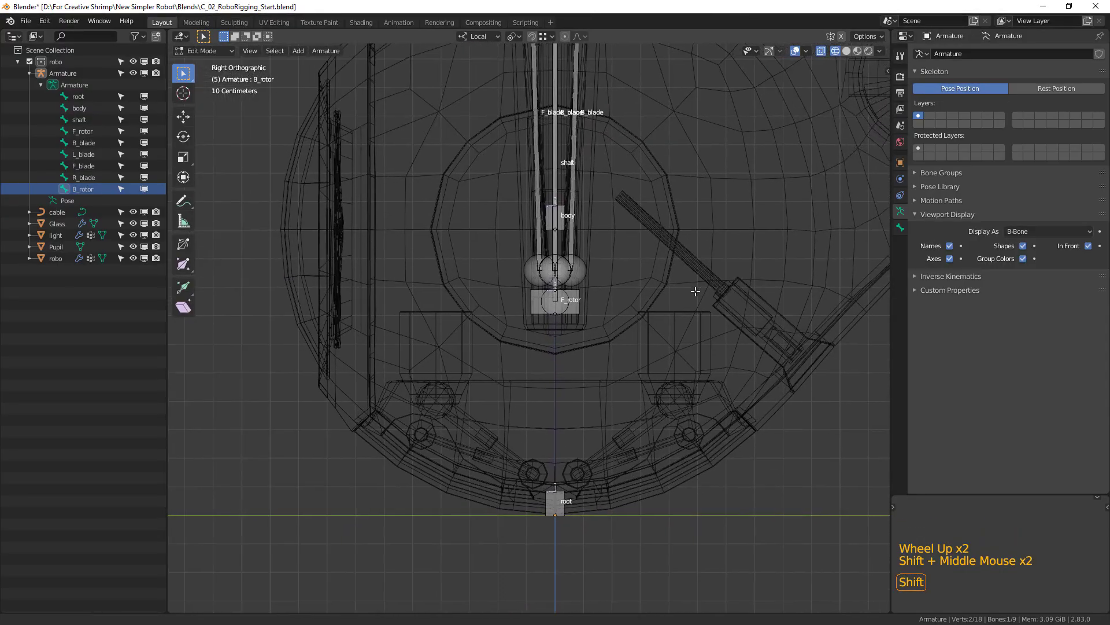
scroll(602, 349, up, 2)
middle_drag(602, 349, 568, 411)
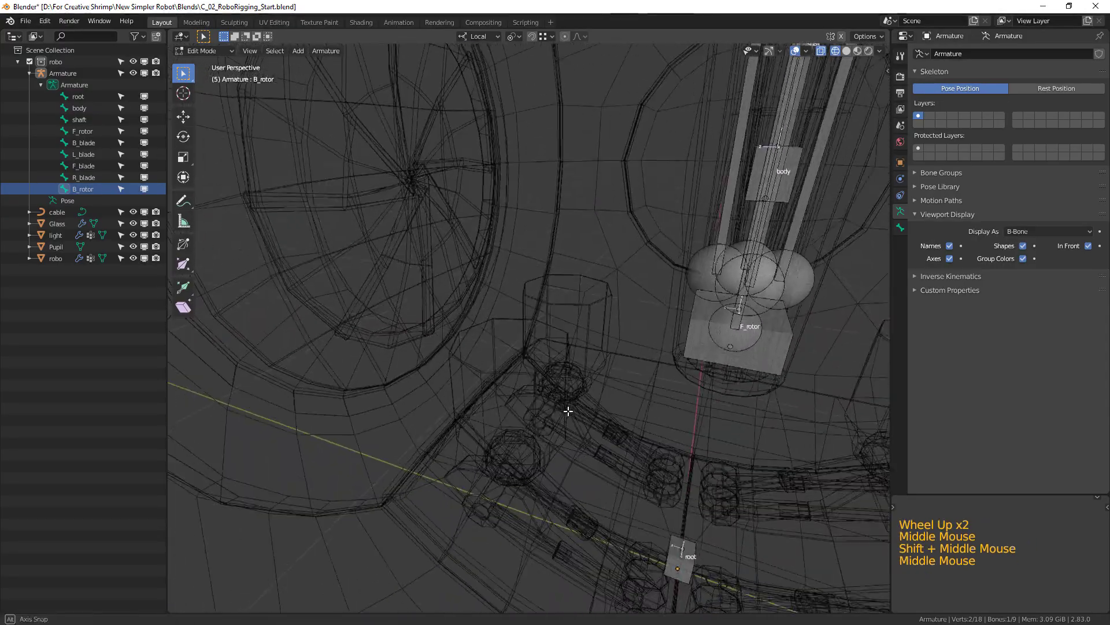
key(Tab)
scroll(569, 404, up, 2)
click(546, 366)
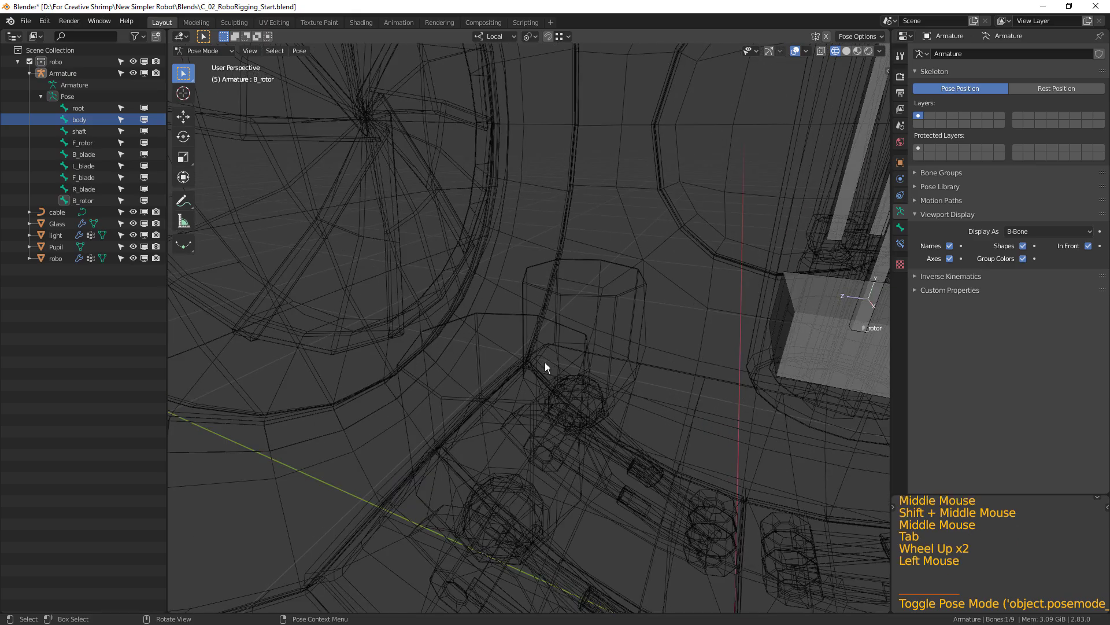
click(568, 332)
key(Tab)
middle_drag(566, 359, 347, 145)
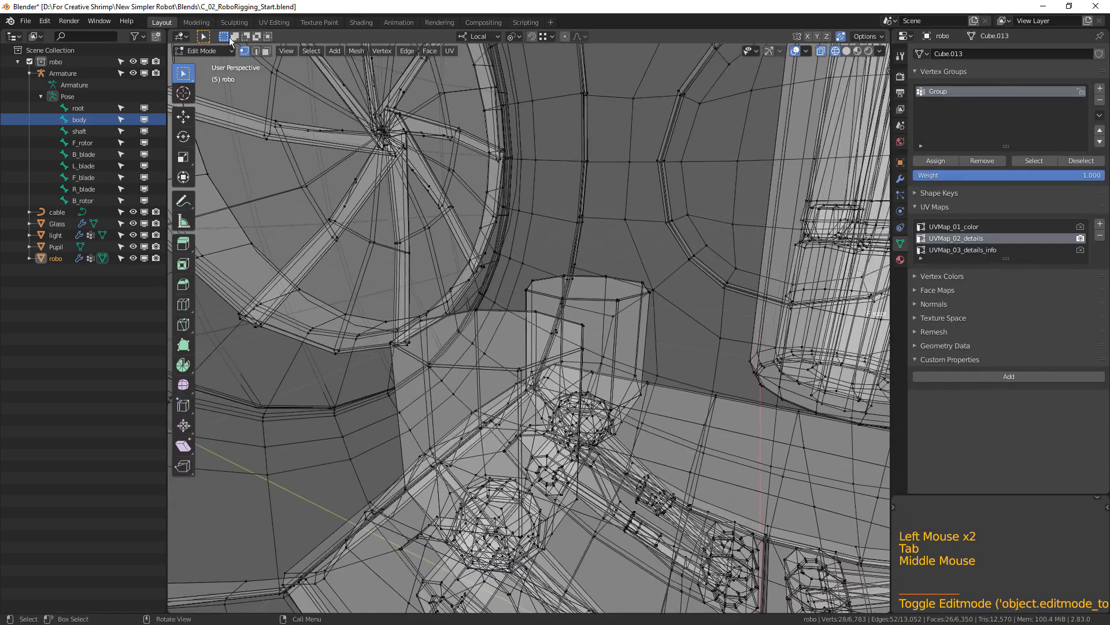
Select the top face of the front leg's shoulder cylinder in face mode and snap the 3D cursor to it.
click(265, 51)
click(494, 338)
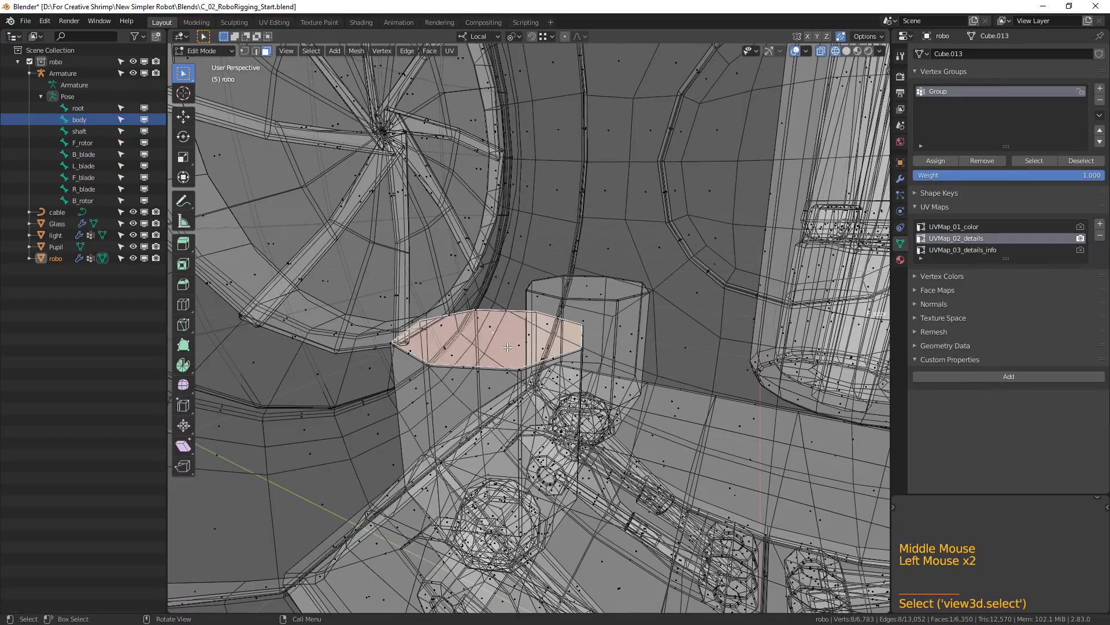
middle_drag(494, 338, 506, 352)
key(shift+s)
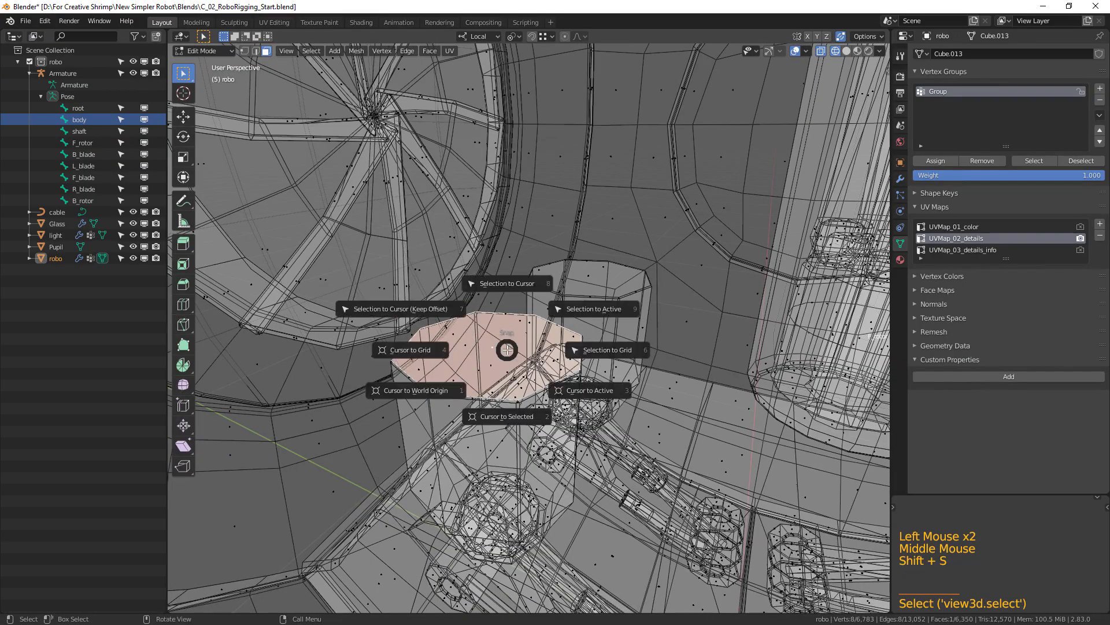
Return to the armature and select its body bone in the right orthographic view.
key(Tab)
scroll(626, 410, down, 3)
shift+middle_drag(627, 410, 612, 354)
click(636, 314)
click(654, 308)
click(658, 307)
key(KP_3)
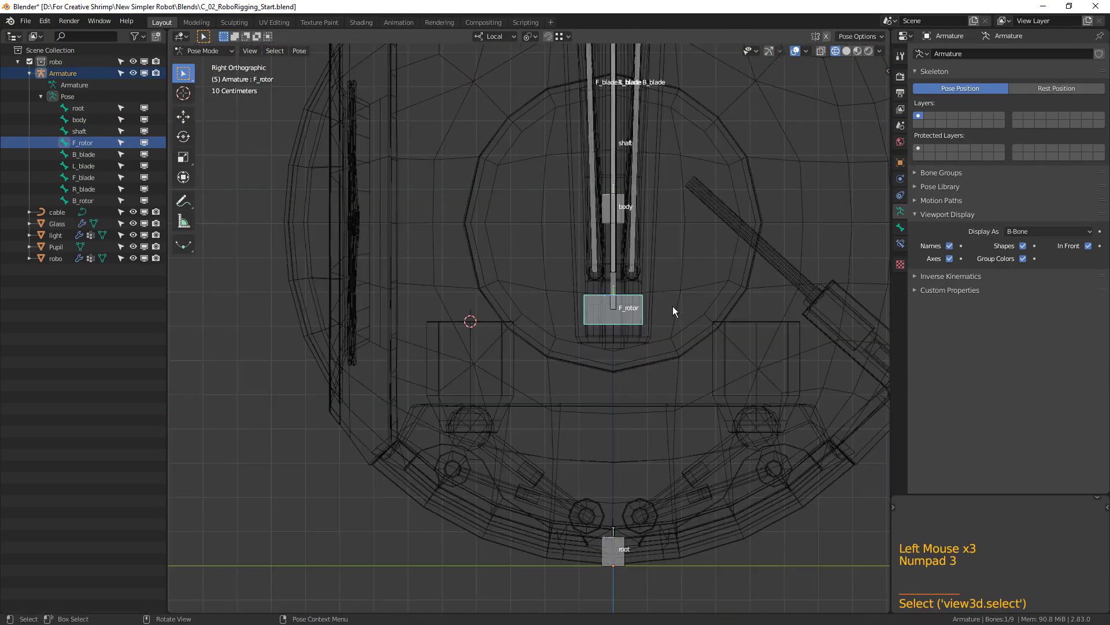
scroll(699, 342, up, 3)
shift+middle_drag(699, 342, 649, 514)
click(623, 201)
scroll(618, 212, down, 1)
shift+middle_drag(618, 212, 616, 301)
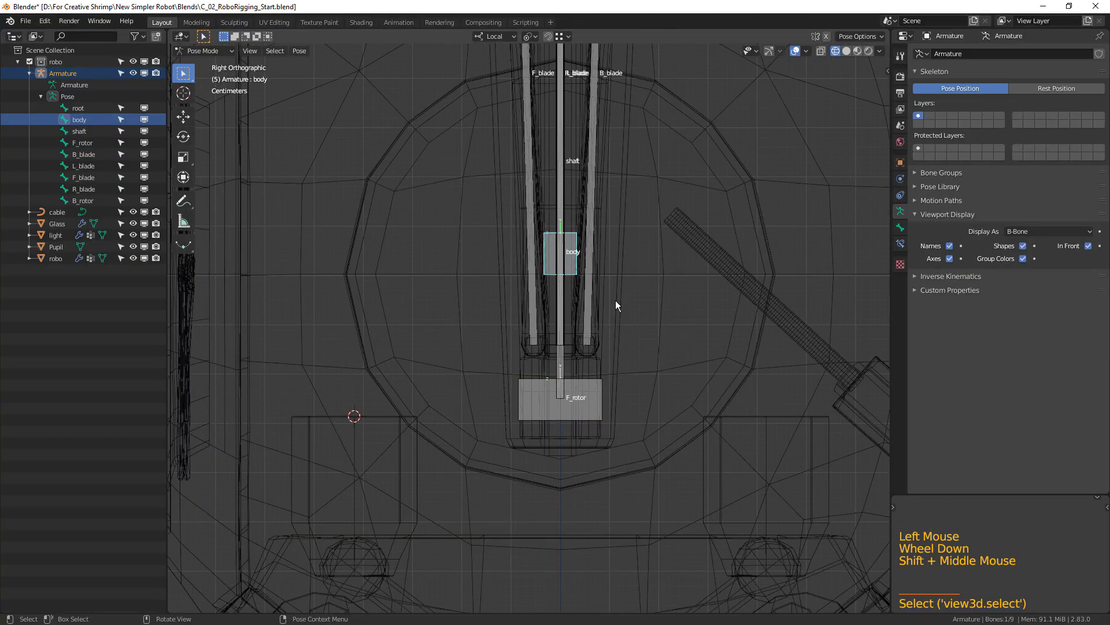
Duplicate the body bone in Edit Mode and snap the copy to the 3D cursor on top of the shoulder cylinder.
key(Tab)
key(shift+d)
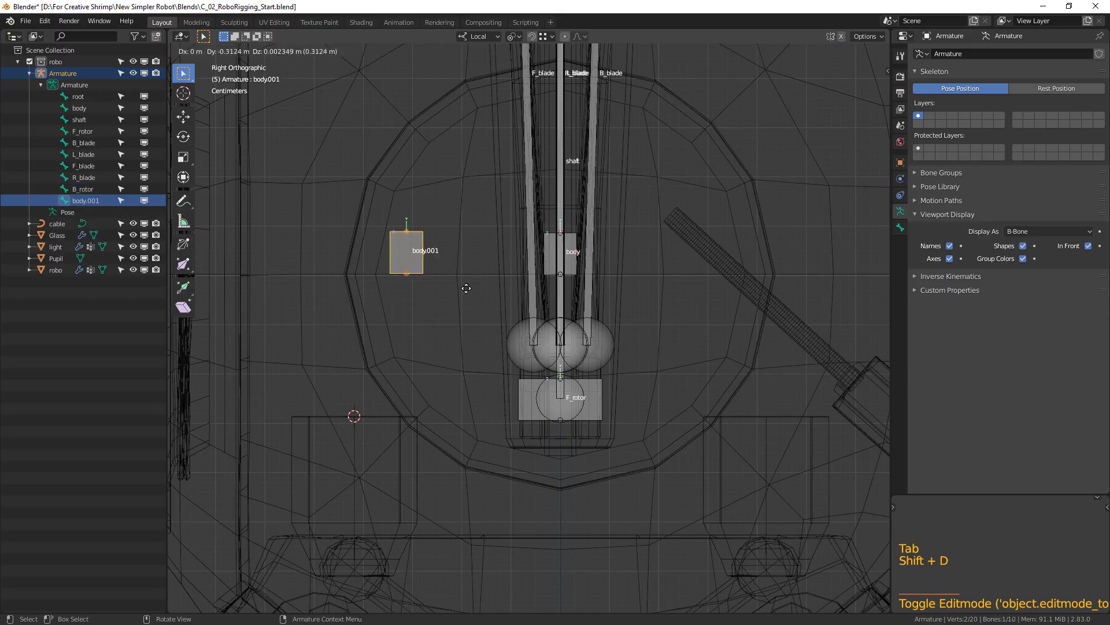
click(406, 281)
key(shift+s)
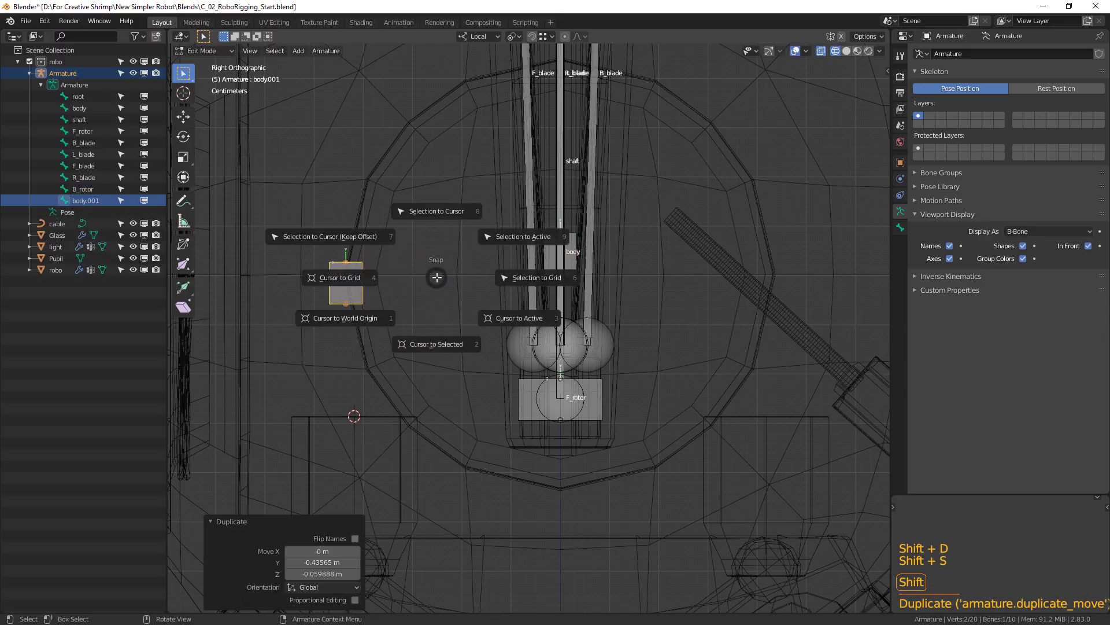
click(446, 213)
Rotate the duplicated bone 180° to point downward and scale it by about 2.635 to span the shoulder cylinder.
shift+middle_drag(414, 392, 410, 347)
text(r180)
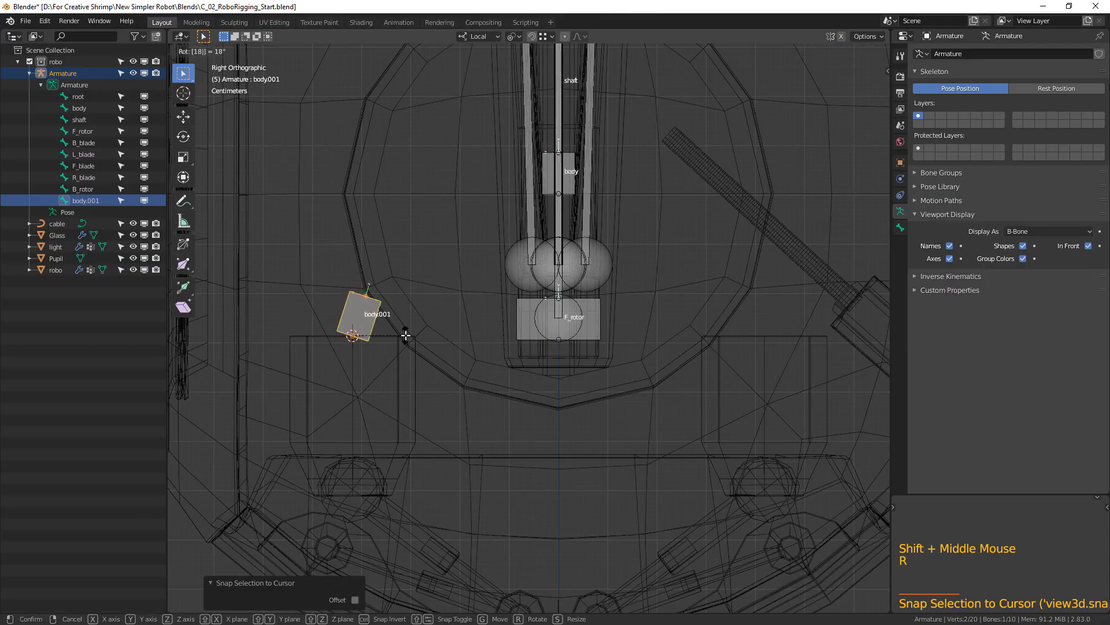
key(Return)
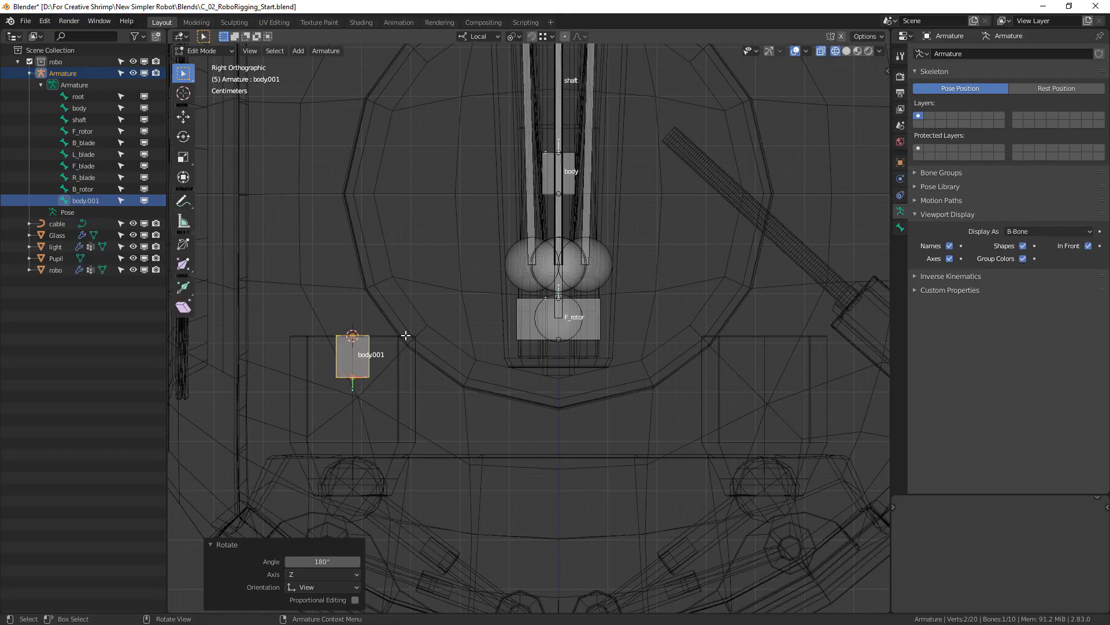
shift+middle_drag(543, 298, 590, 409)
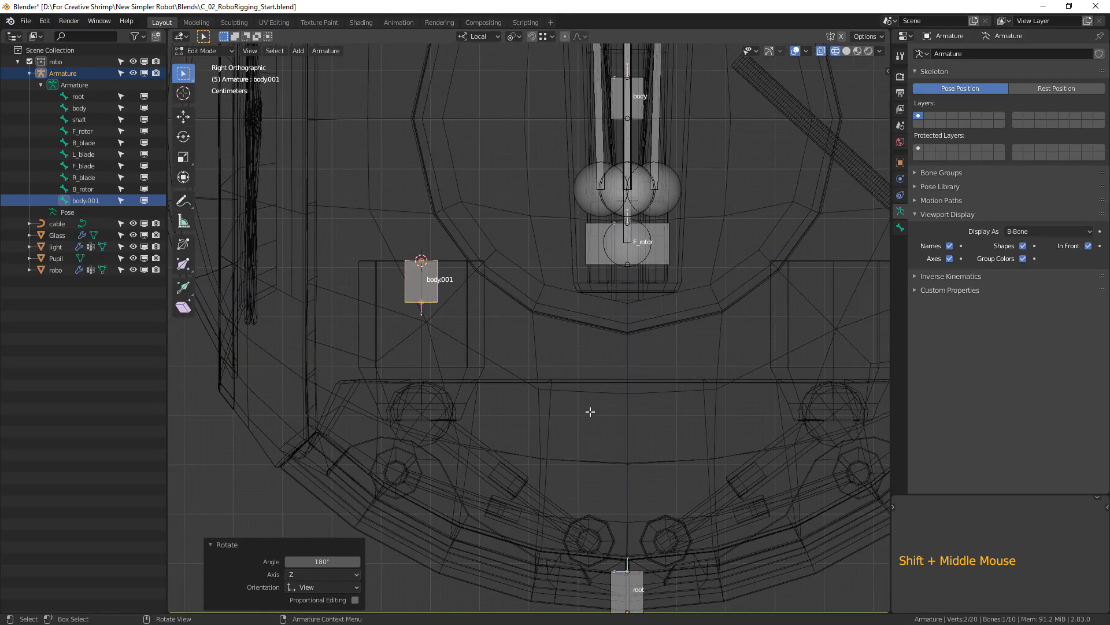
key(s)
click(279, 396)
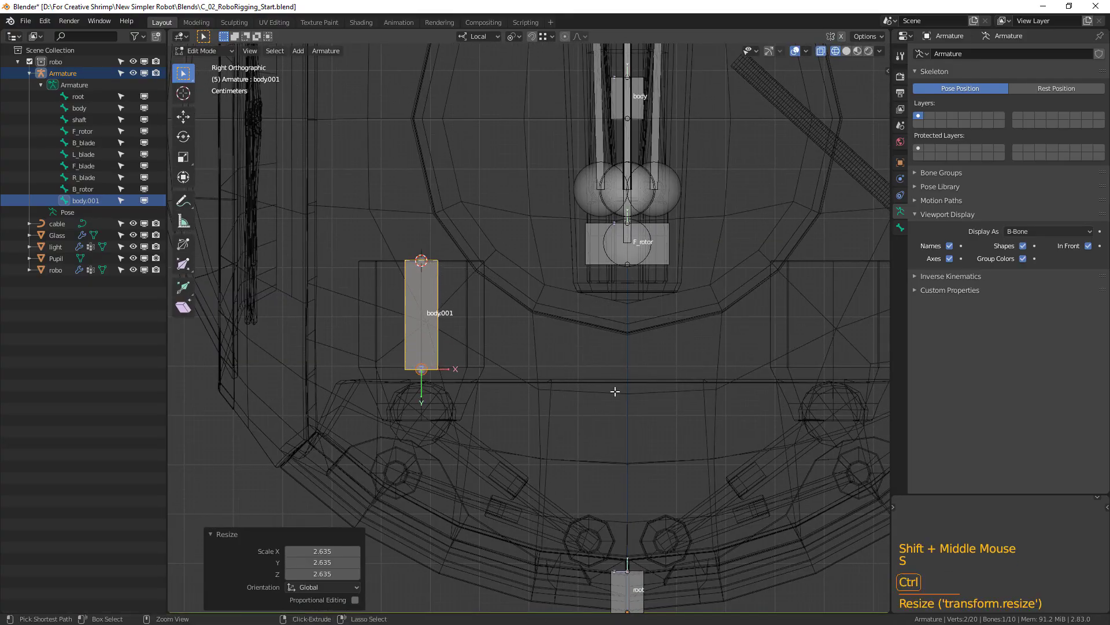
Scale the shoulder bone's B-Bone display thickness down by a factor of about 0.18.
key(ctrl+alt+s)
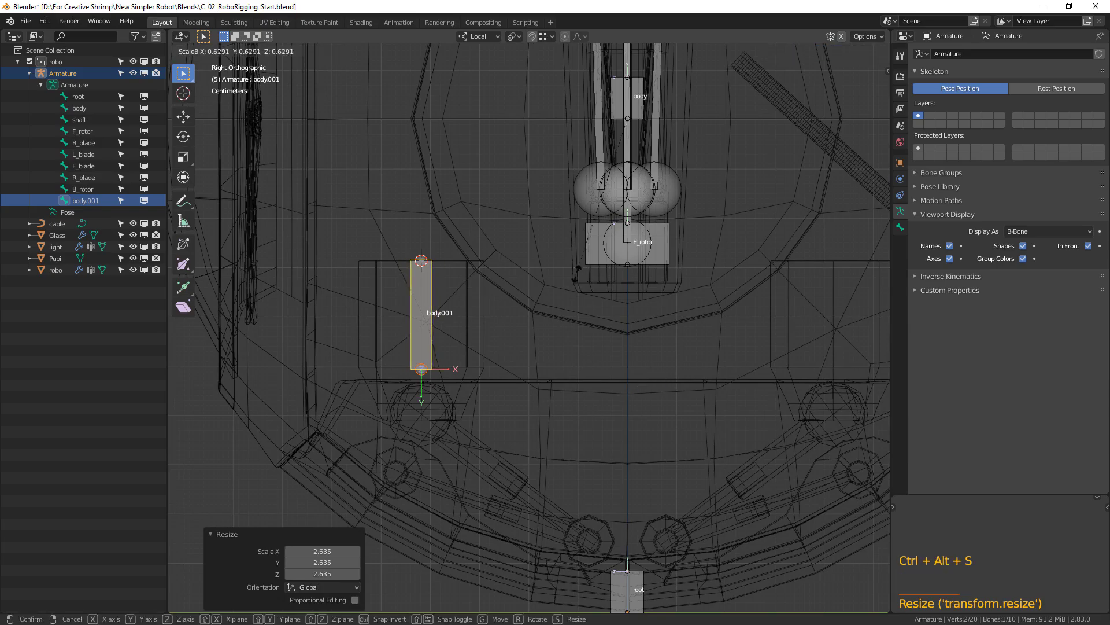
click(577, 334)
scroll(577, 334, up, 3)
shift+middle_drag(577, 334, 385, 317)
key(KP_3)
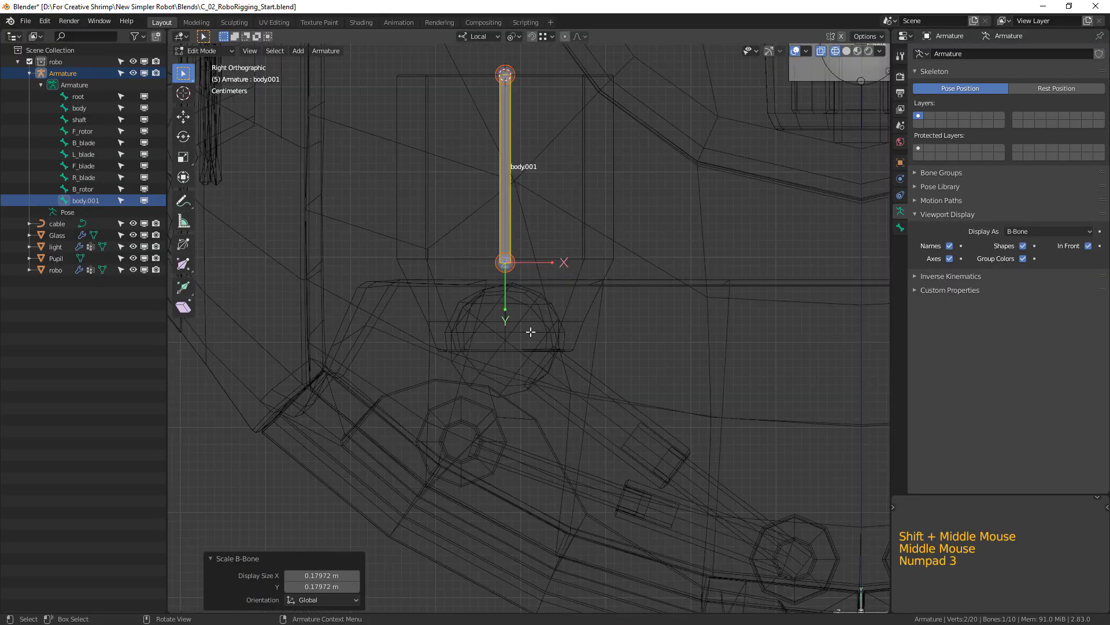
Select the edge loop around the ball joint under the shoulder cylinder on the robot mesh and snap the 3D cursor to it.
middle_drag(509, 361, 368, 379)
key(Tab)
click(370, 379)
key(Tab)
click(256, 52)
shift+middle_drag(294, 240, 358, 298)
key(alt)
alt+click(408, 300)
middle_drag(409, 301, 463, 325)
key(shift+s)
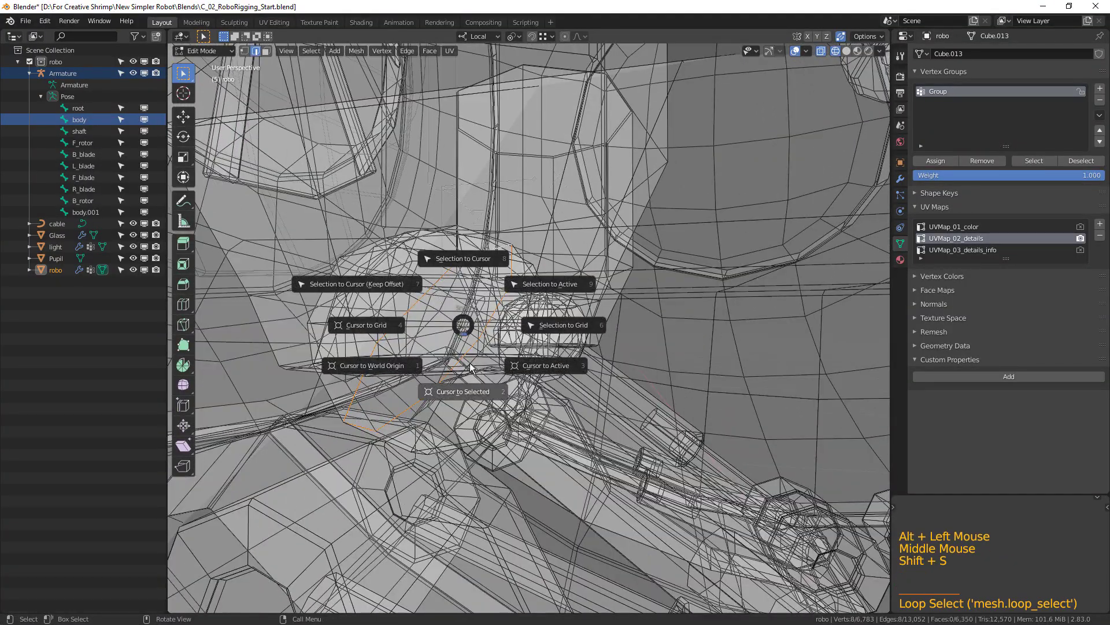
Reopen the armature in Edit Mode and snap the shoulder bone's lower tip to the 3D cursor in the ball joint.
key(Tab)
scroll(521, 359, down, 2)
middle_drag(524, 323, 524, 318)
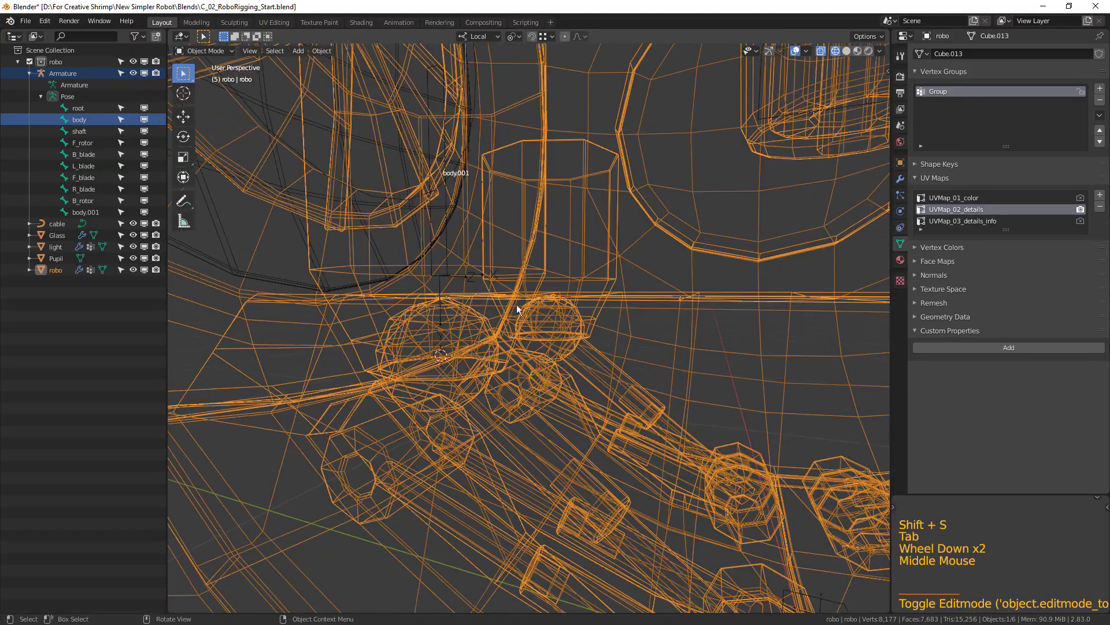
click(449, 252)
key(Tab)
click(445, 279)
middle_drag(445, 278, 469, 290)
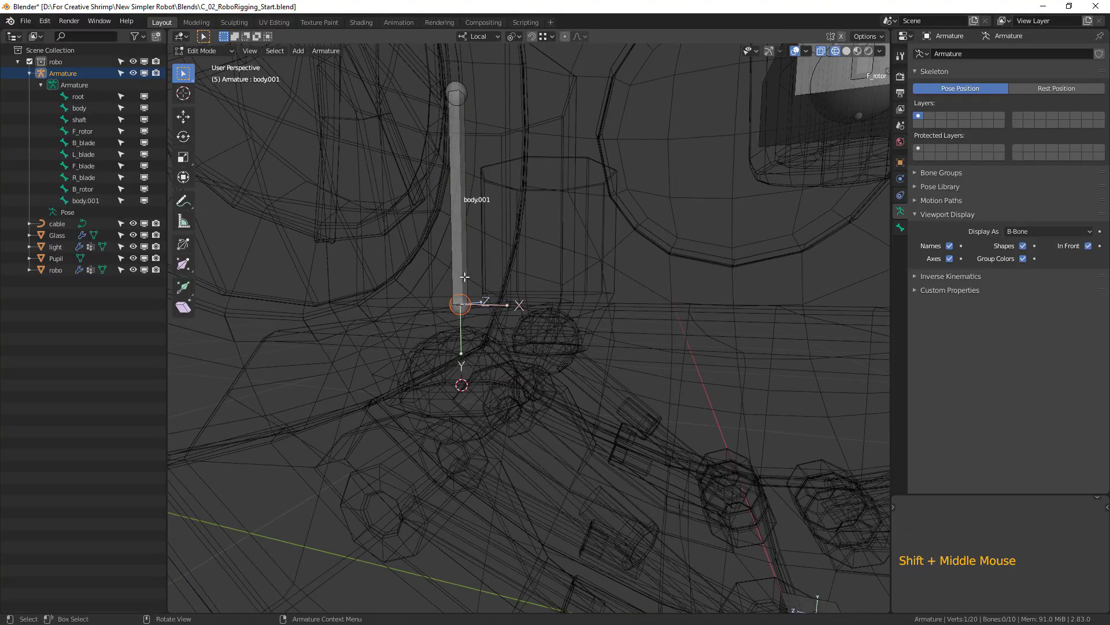
key(shift+s)
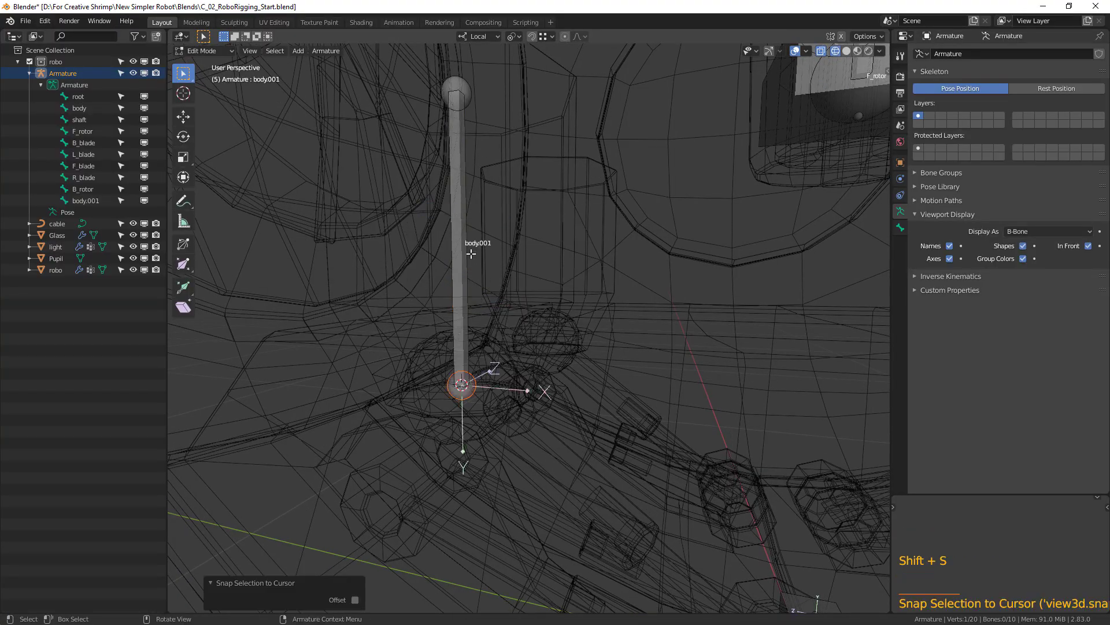
Select the shoulder bone and rename it as LF_soulder.
click(457, 271)
double_click(100, 203)
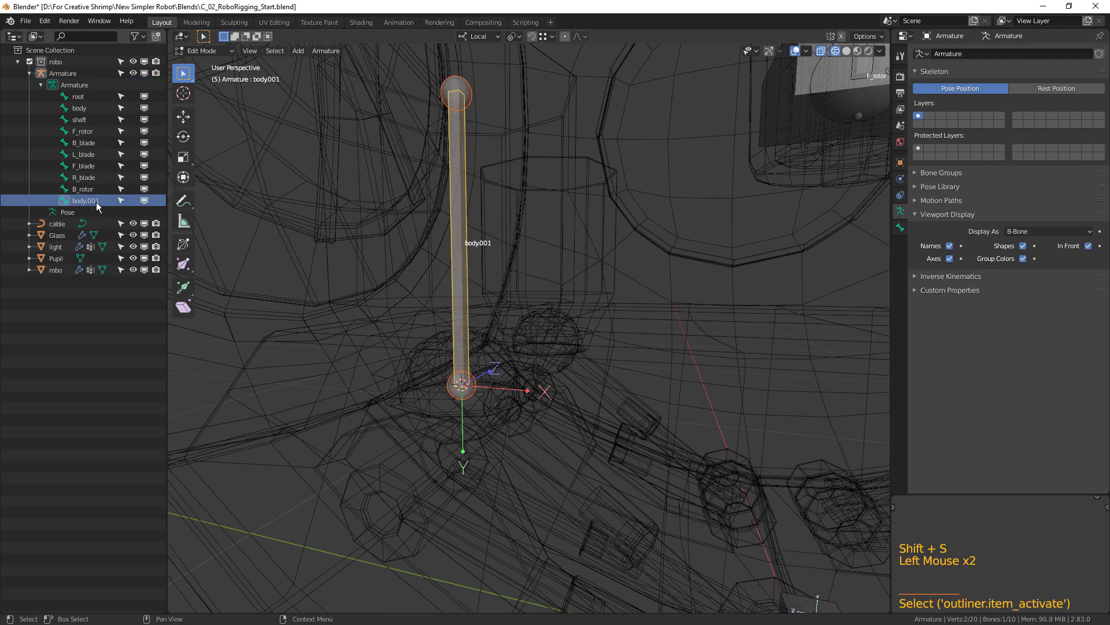
key(shift)
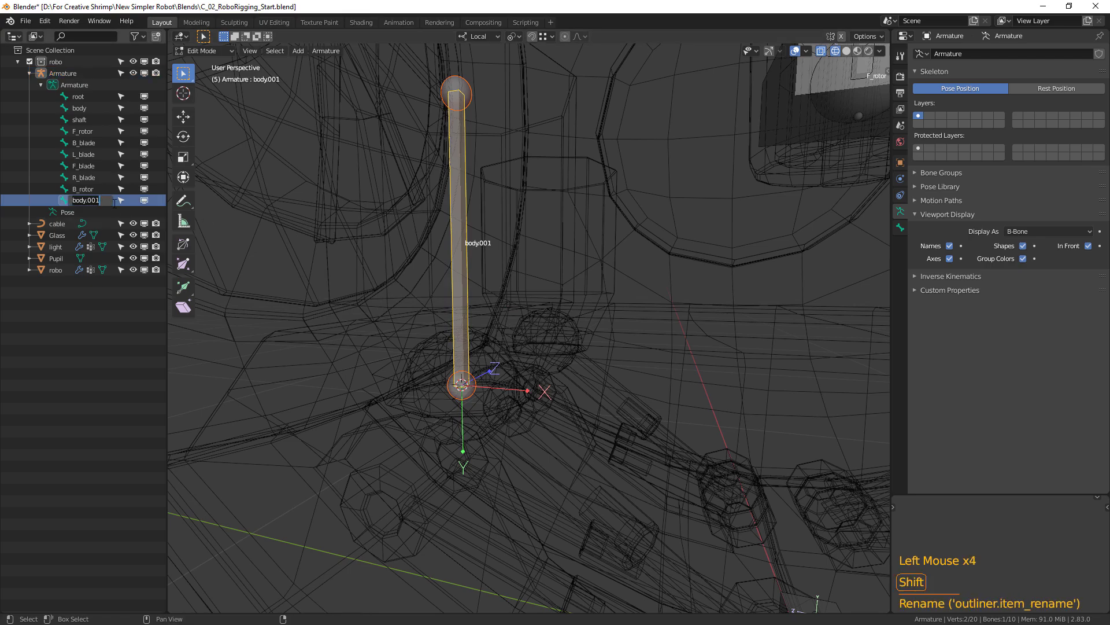
text(FL)
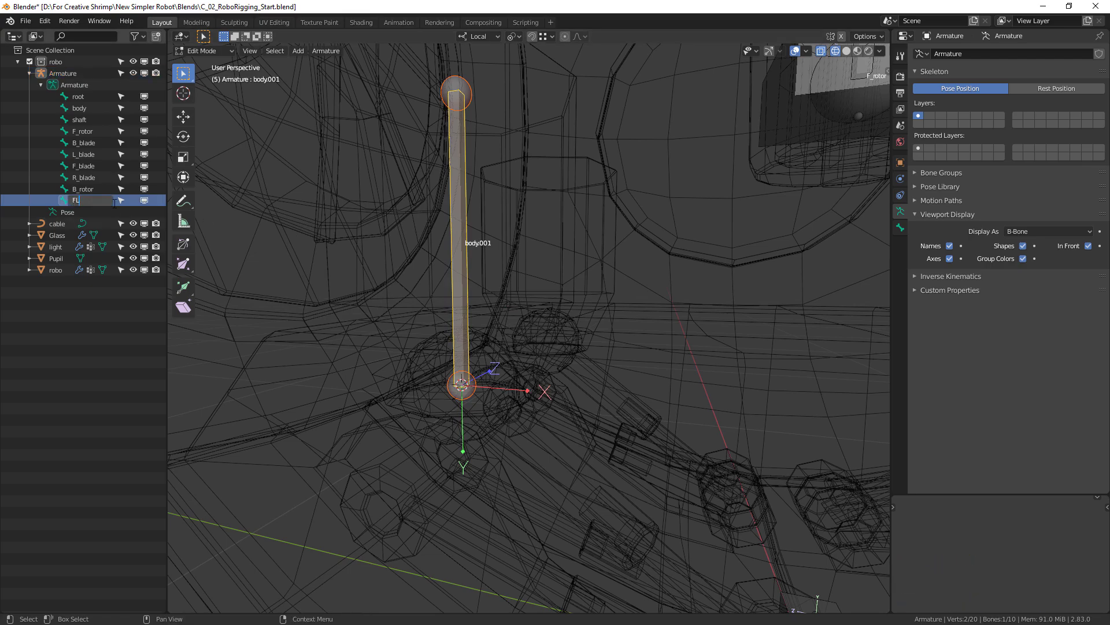
key(BackSpace)
key(BackSpace)
text(LF_)
key(Return)
Open the robot mesh in Edit Mode with face selection around the front leg's lower joint near the root bone.
scroll(657, 347, down, 1)
middle_drag(657, 347, 503, 397)
scroll(489, 404, up, 2)
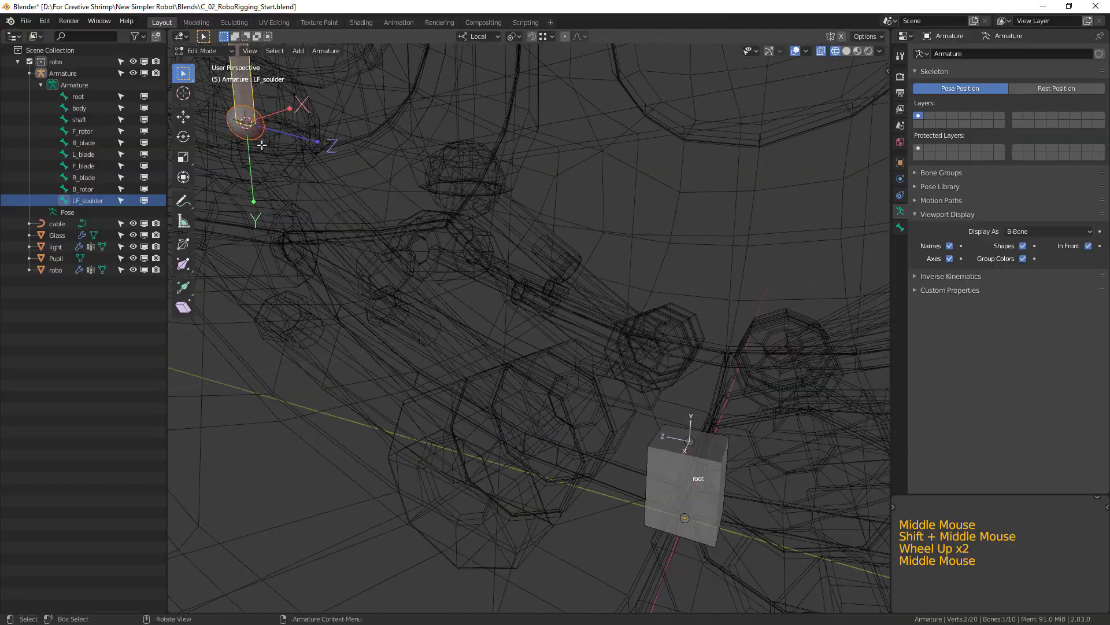
key(Tab)
click(573, 431)
key(Tab)
middle_drag(575, 434, 383, 387)
click(265, 52)
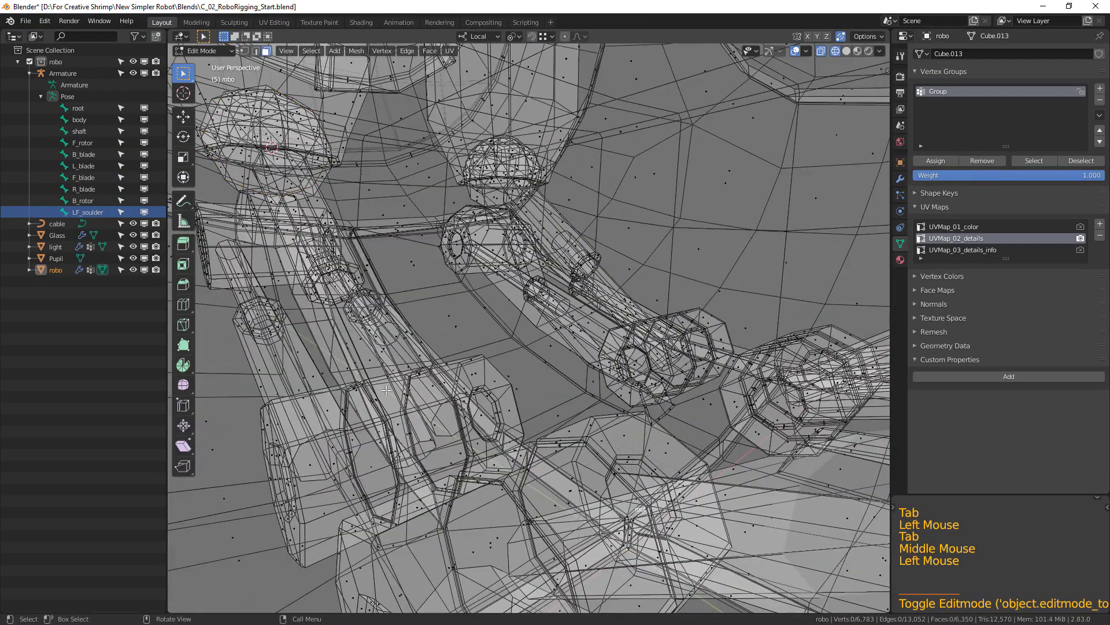
Select the ring of faces around the front leg's lower joint and snap the 3D cursor to its centre.
alt+click(431, 409)
middle_drag(431, 409, 462, 401)
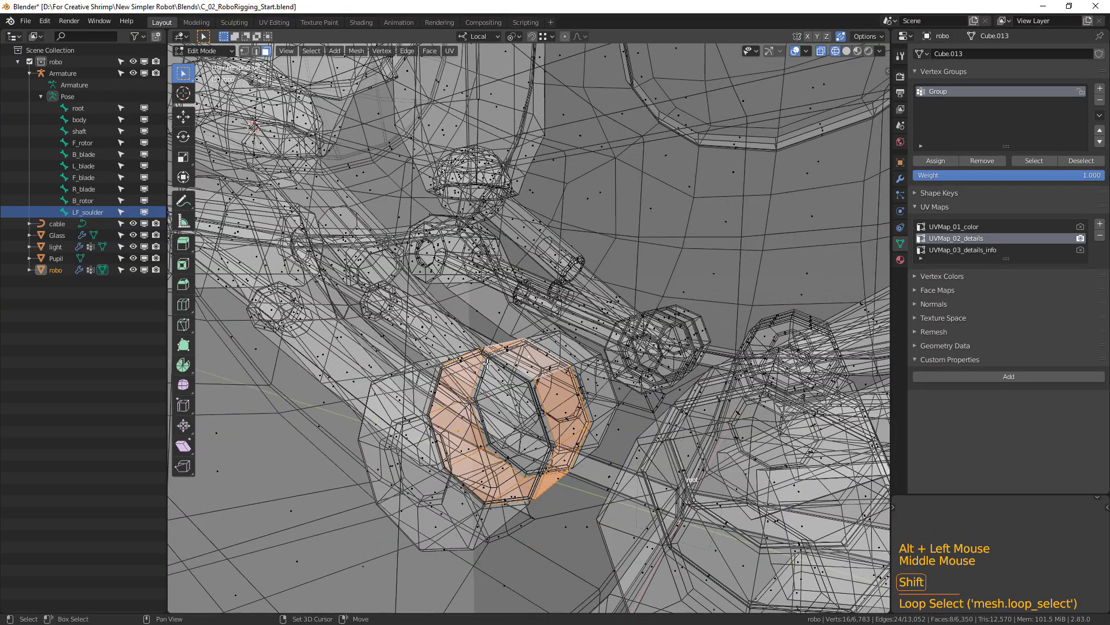
key(shift+s)
click(489, 431)
Return to the armature in Edit Mode and select the LF_soulder bone's lower tip in the right orthographic view.
key(Tab)
middle_drag(505, 416, 393, 241)
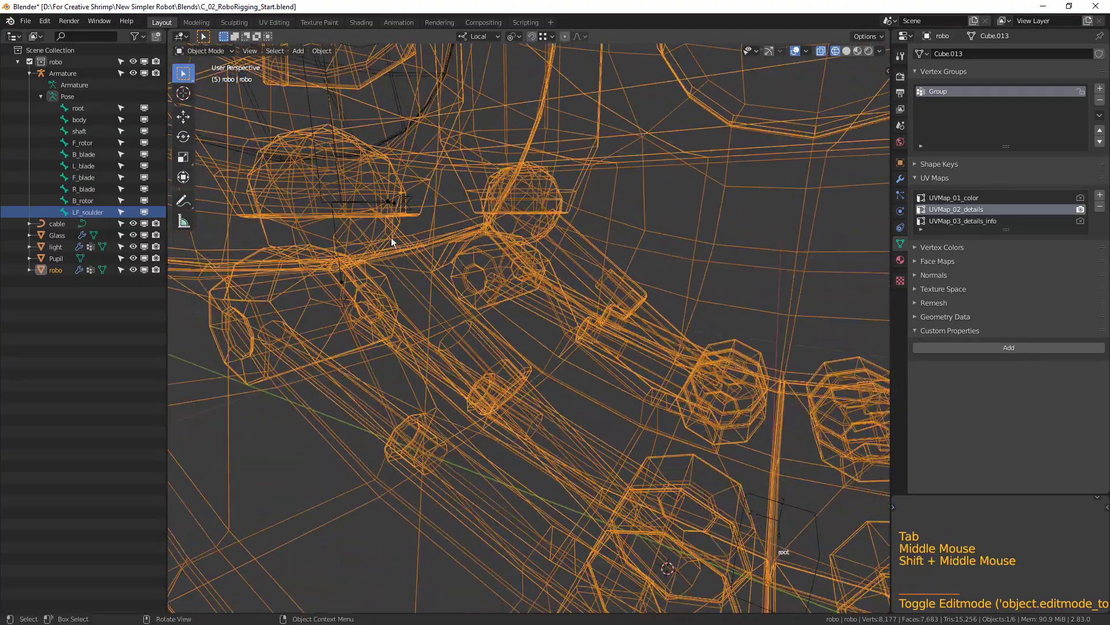
click(353, 202)
click(353, 206)
click(351, 204)
click(337, 199)
click(336, 200)
key(Tab)
click(340, 216)
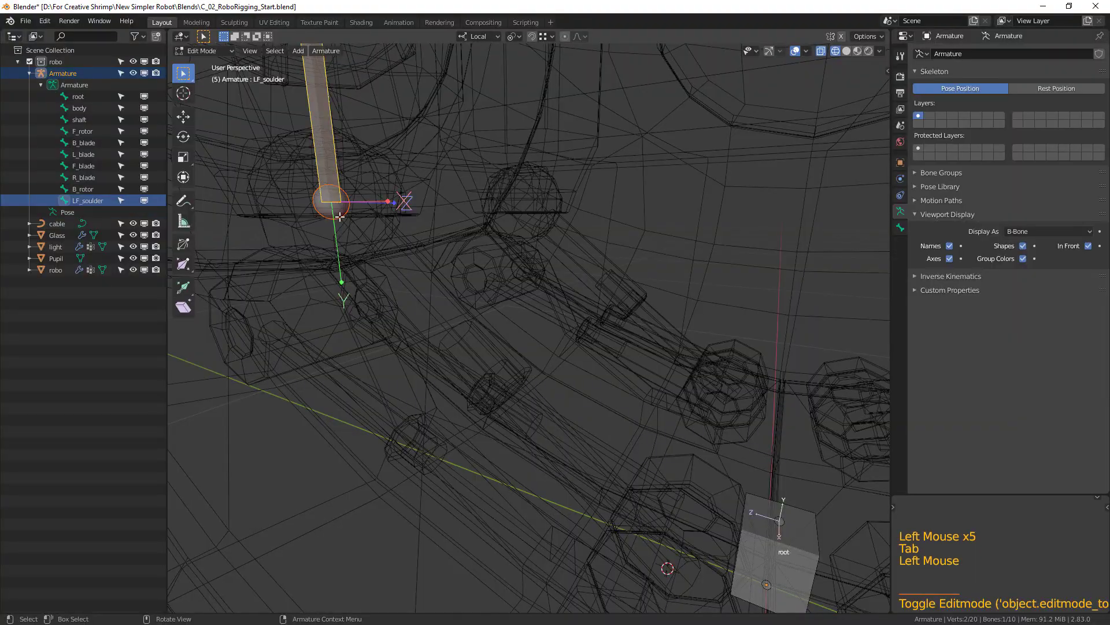
key(KP_3)
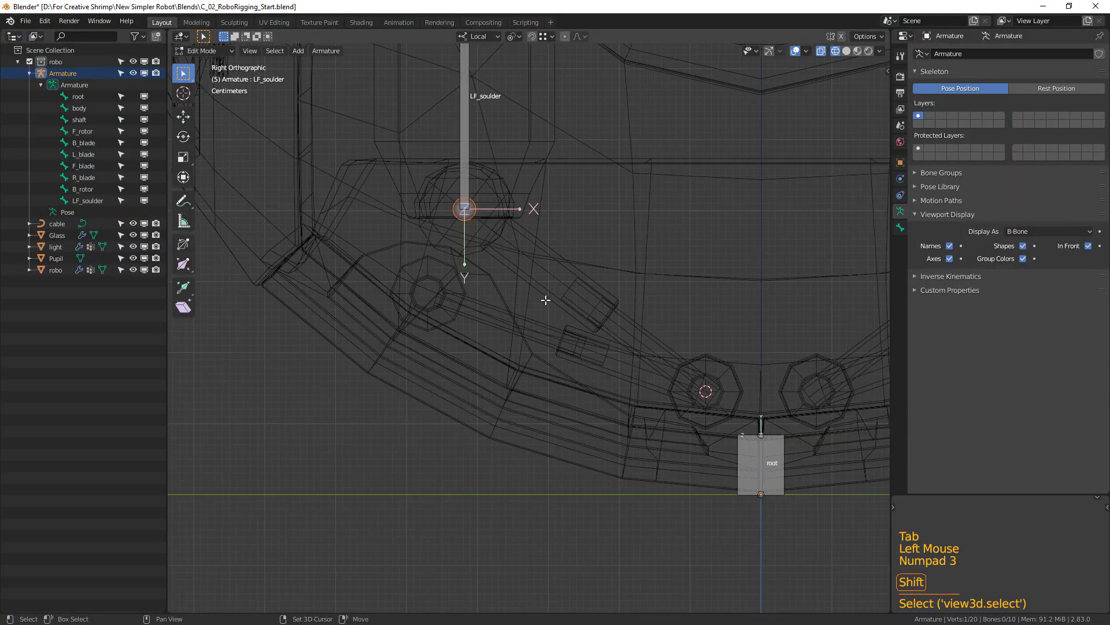
Extrude a bone from the LF_soulder tip toward the lower leg joint and snap its end to the 3D cursor.
shift+middle_drag(545, 300, 420, 247)
key(e)
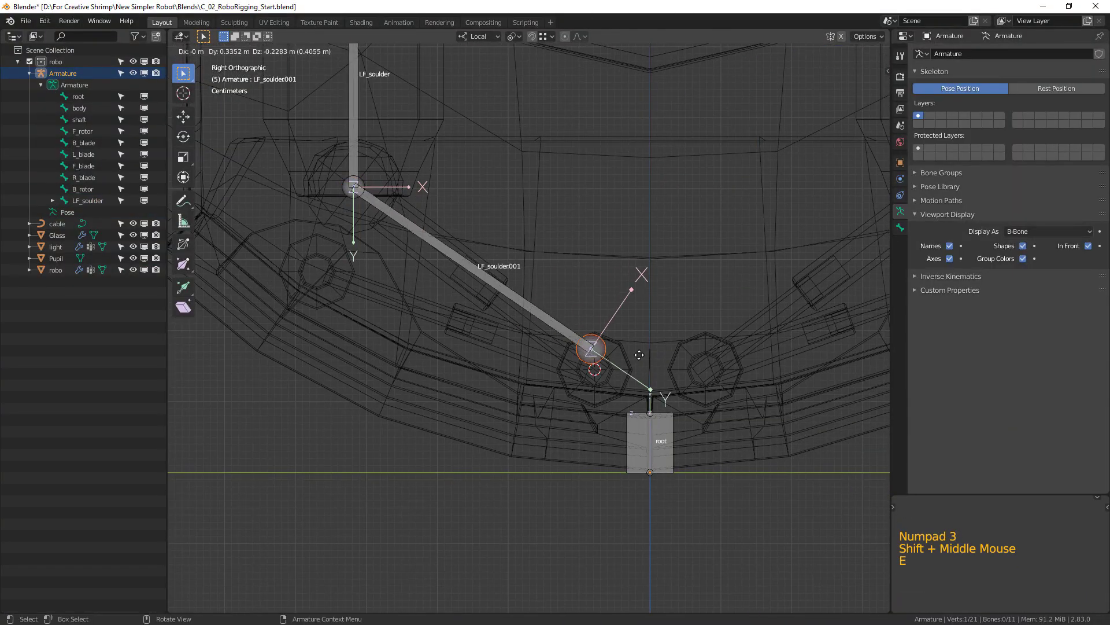
click(638, 354)
key(shift+s)
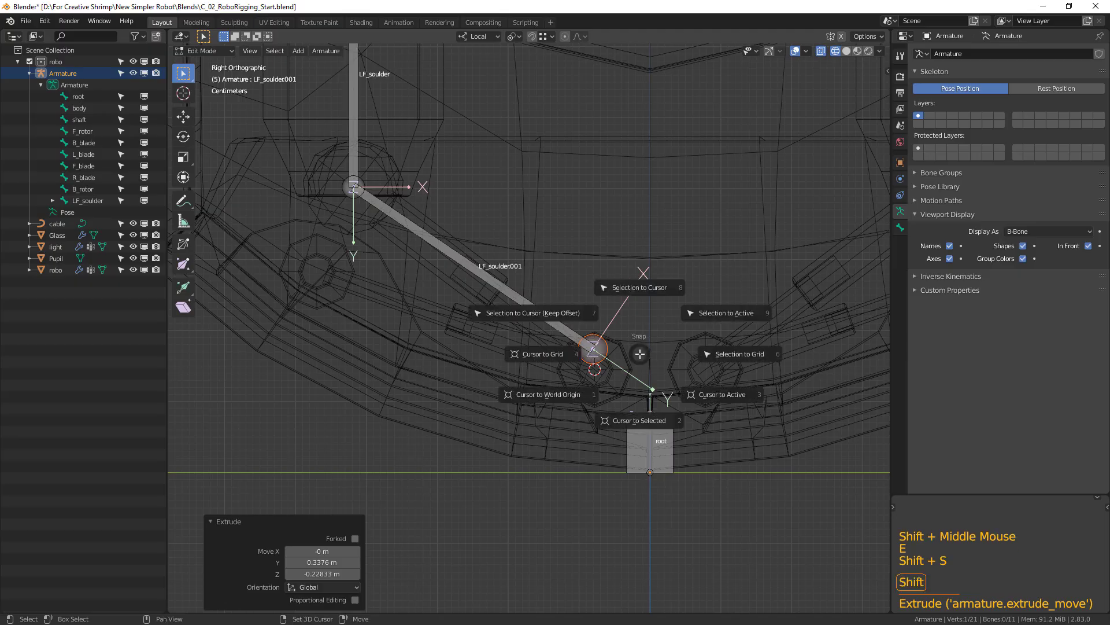
click(646, 289)
Extrude another bone from the lower joint back toward the foot end, moving about -0.322 m in Y and 0.110 m in Z.
scroll(565, 367, up, 2)
shift+middle_drag(565, 366, 661, 395)
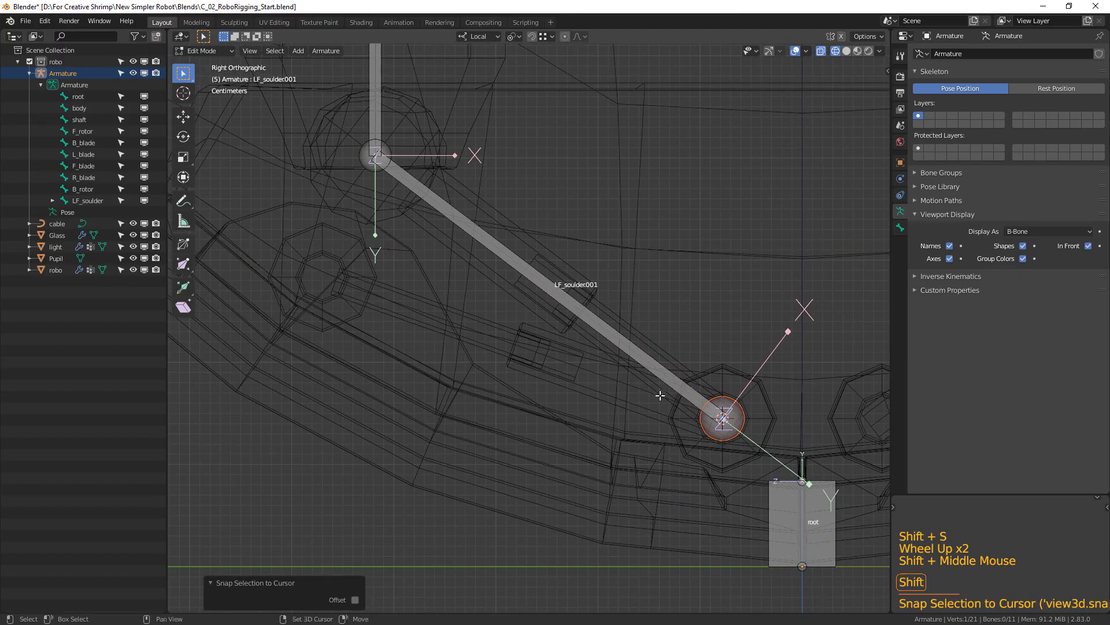
click(730, 432)
key(e)
click(370, 315)
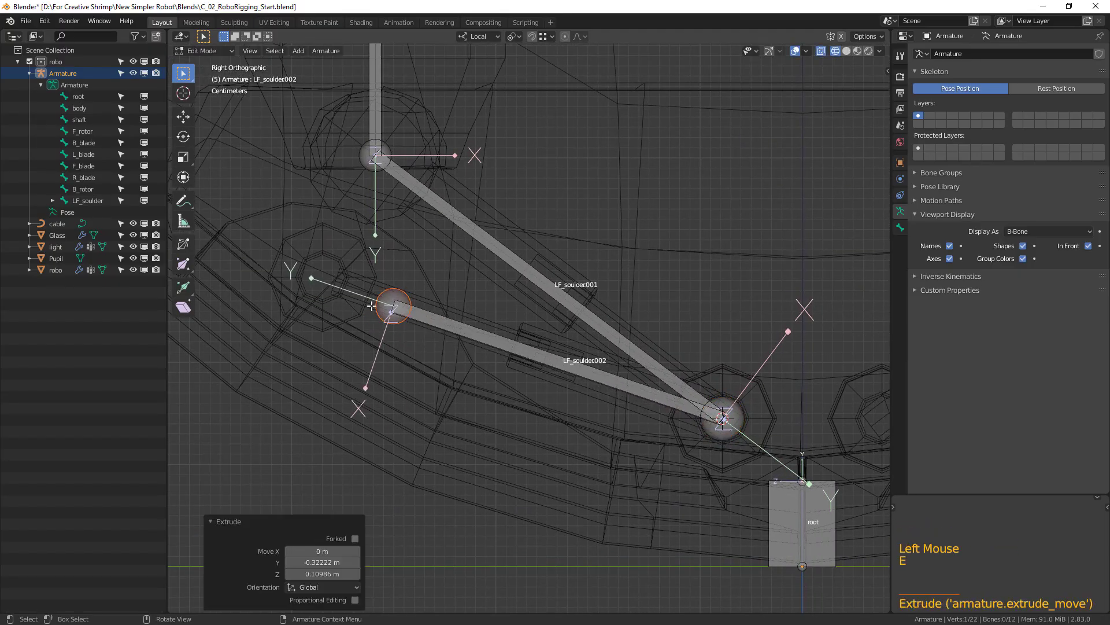
In the robo mesh, select the face loop around the front leg's outer joint cylinder and snap the 3D cursor to its centre.
shift+middle_drag(370, 316, 434, 348)
key(Tab)
click(406, 279)
middle_drag(406, 282, 372, 371)
key(Tab)
alt+click(373, 371)
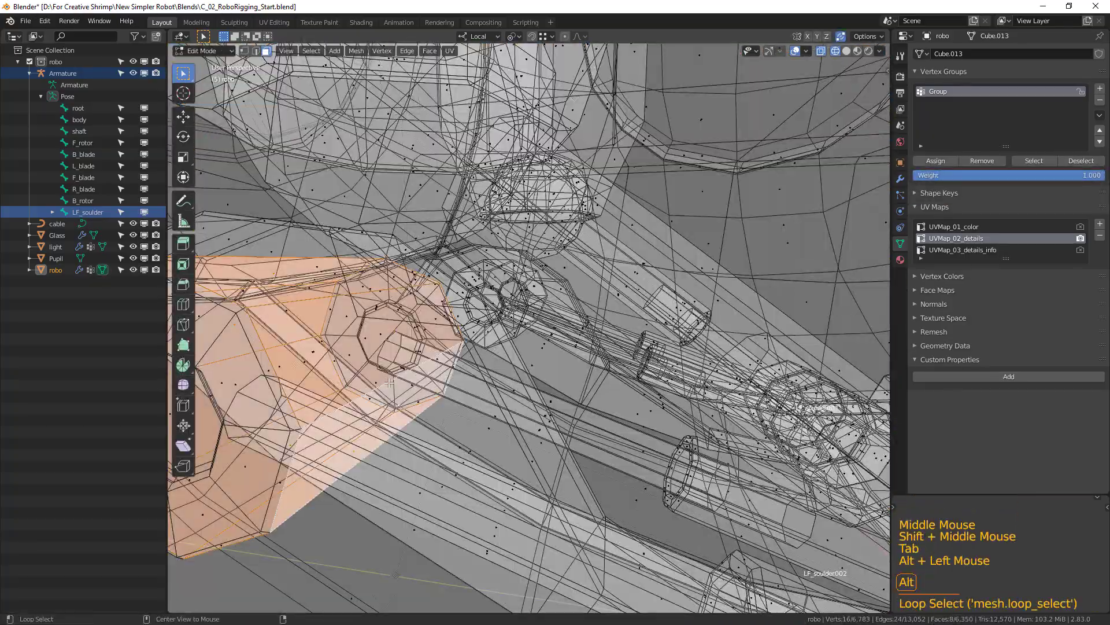
scroll(376, 370, down, 4)
scroll(441, 366, up, 2)
middle_drag(441, 367, 422, 354)
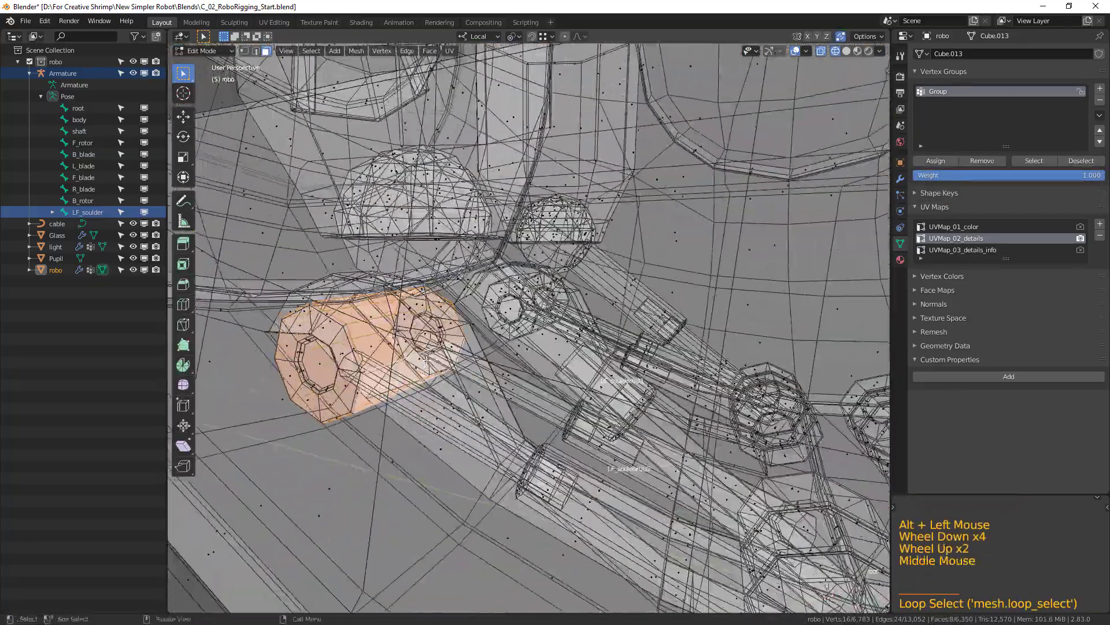
key(shift+s)
click(434, 421)
Return to the armature in Edit Mode and snap the end of the LF_soulder.002 bone to the 3D cursor.
key(Tab)
middle_drag(458, 416, 469, 385)
click(425, 355)
click(444, 369)
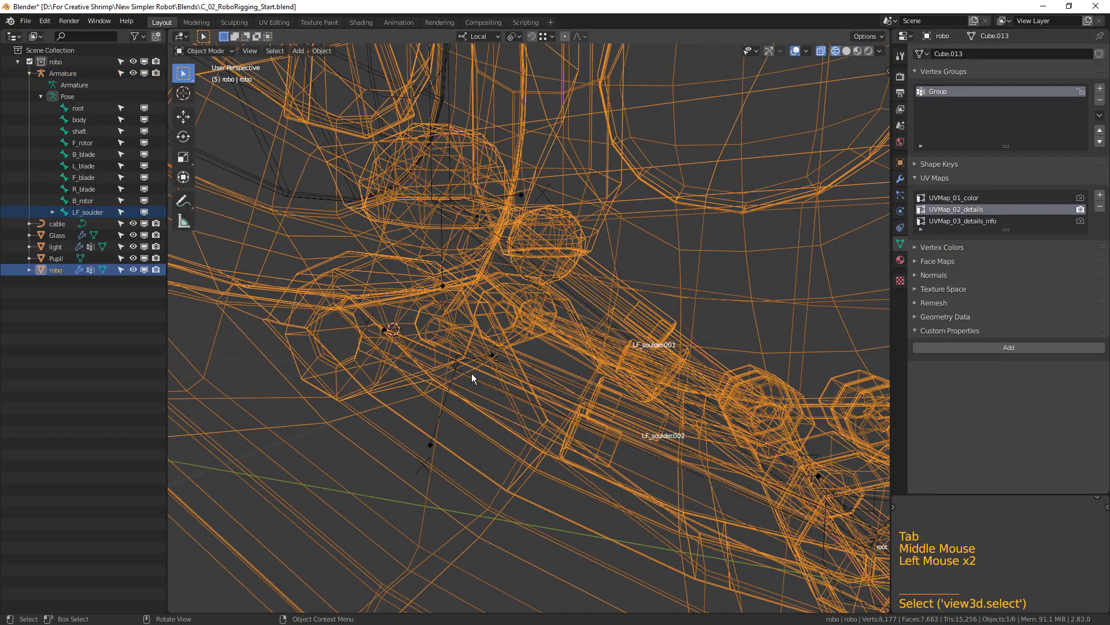
click(472, 373)
key(Tab)
click(455, 347)
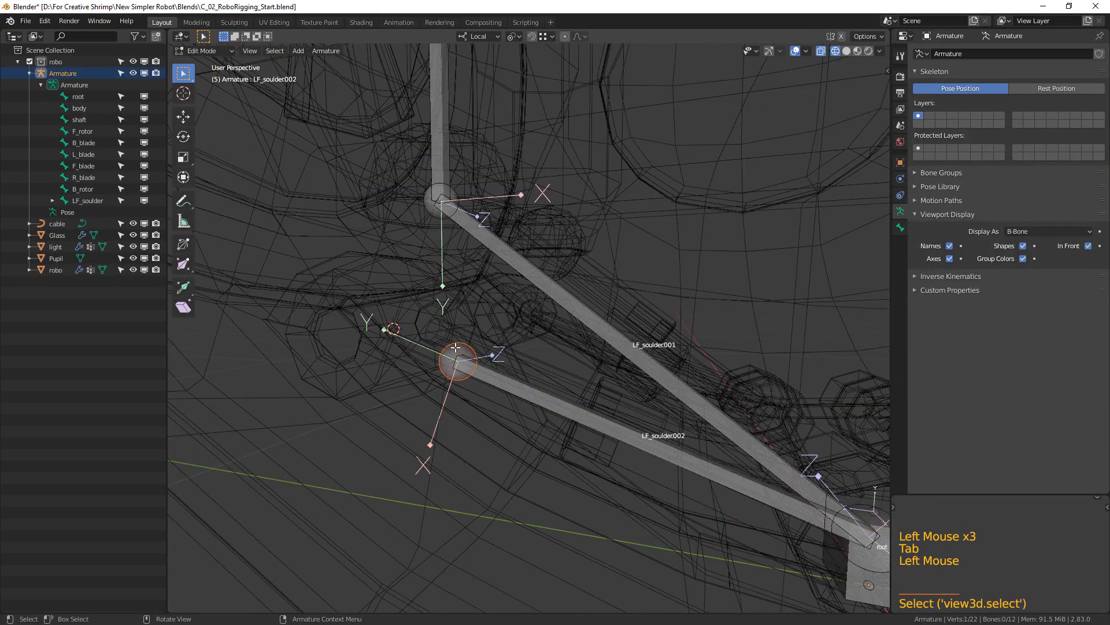
key(shift+s)
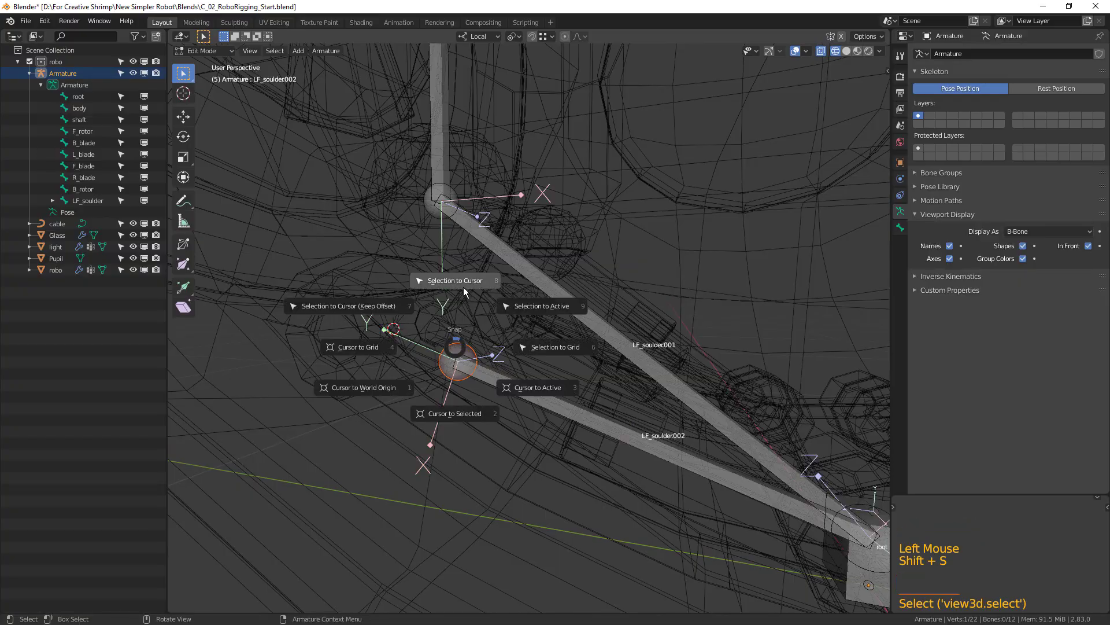
In the robo mesh, select the short edge on the body's bottom seam in edge mode and snap the 3D cursor to it.
middle_drag(550, 434, 507, 430)
key(Tab)
click(543, 493)
shift+middle_drag(549, 481, 602, 466)
scroll(550, 456, up, 2)
key(Tab)
middle_drag(601, 465, 622, 443)
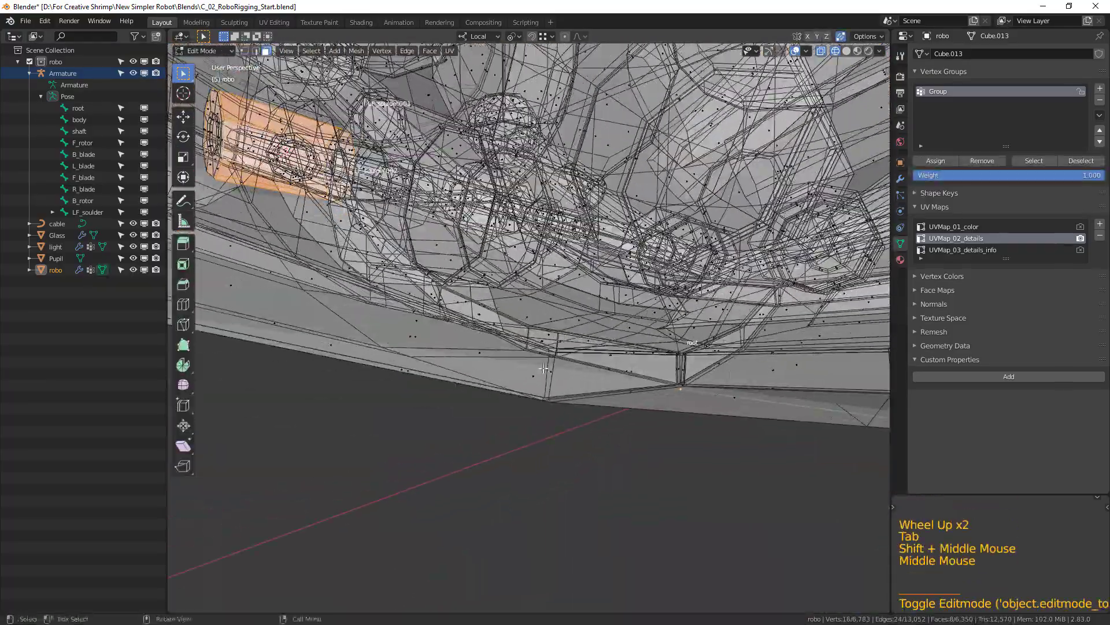
click(255, 51)
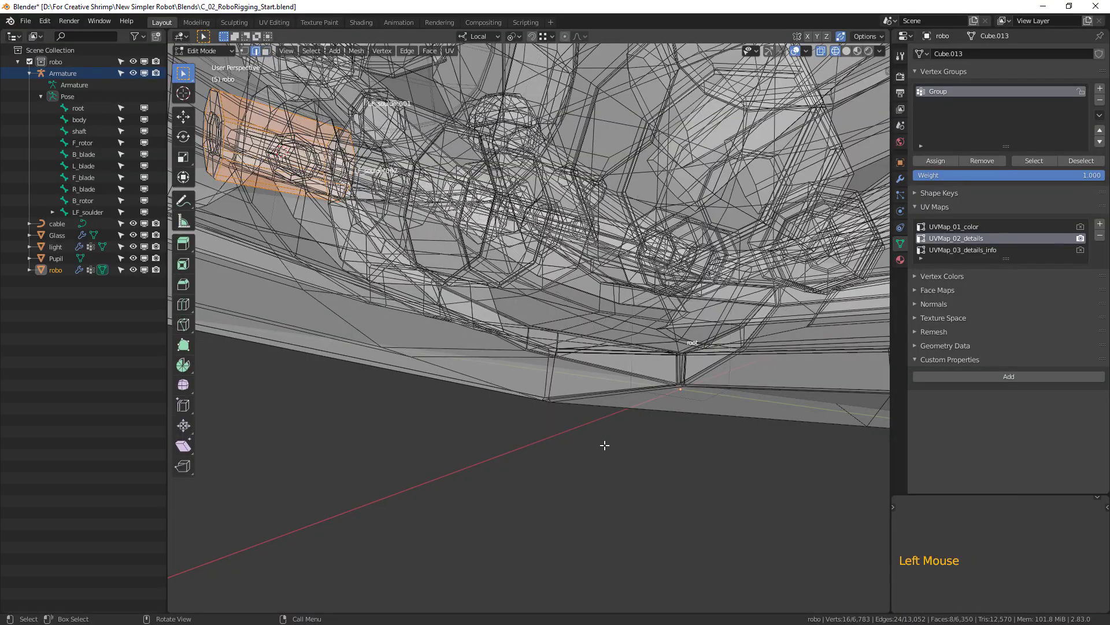
click(547, 372)
middle_drag(548, 372, 579, 409)
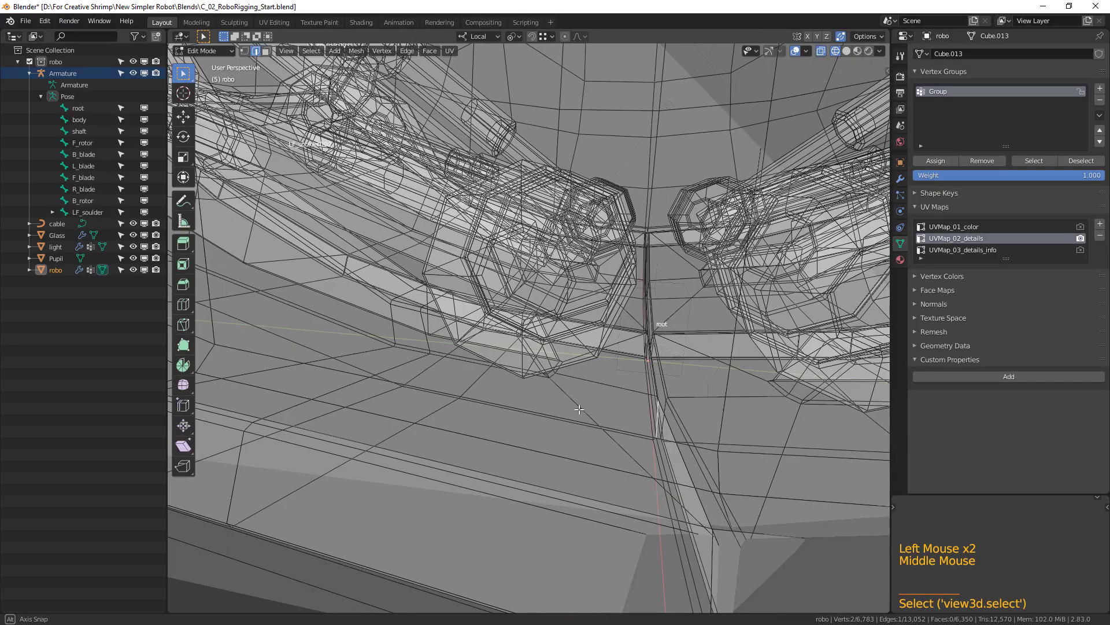
middle_drag(579, 409, 572, 408)
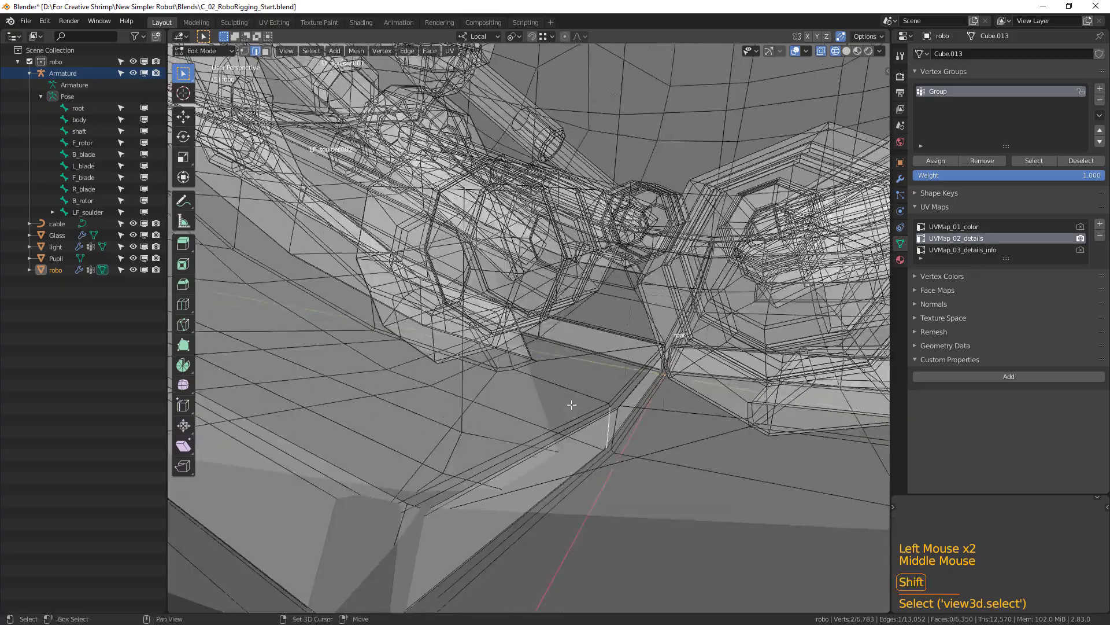
key(shift+s)
click(589, 462)
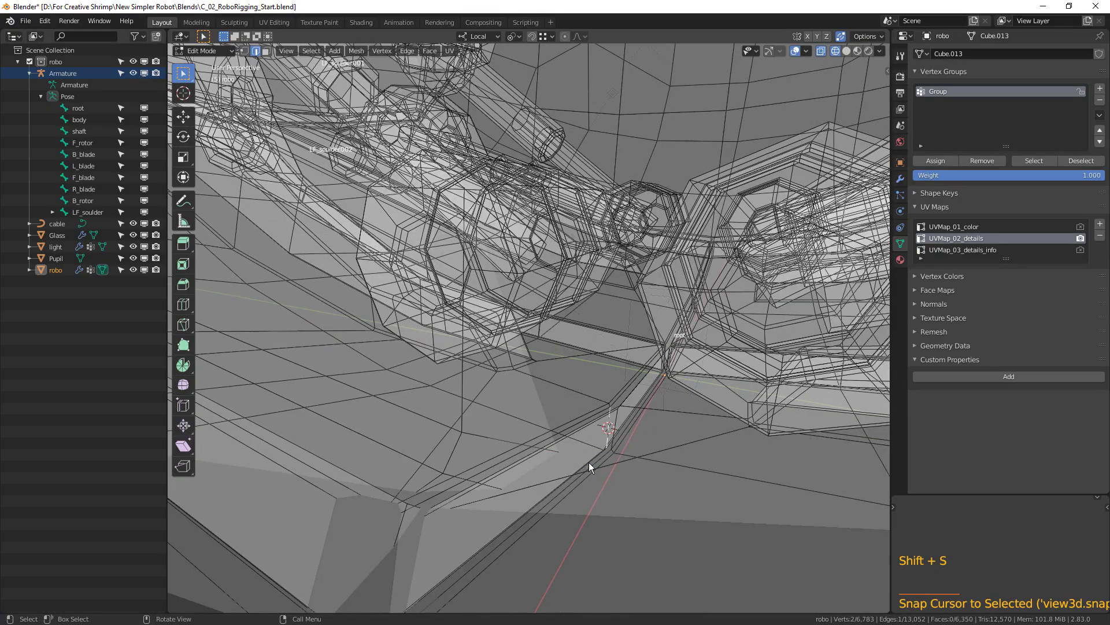
Extrude a bone in the right view from the LF_soulder.002 tip to the 3D cursor, about 0.469 m in Y and -0.247 m in Z.
scroll(589, 463, down, 5)
shift+middle_drag(589, 462, 381, 386)
scroll(565, 446, up, 1)
key(Tab)
scroll(463, 410, up, 1)
click(369, 391)
click(369, 386)
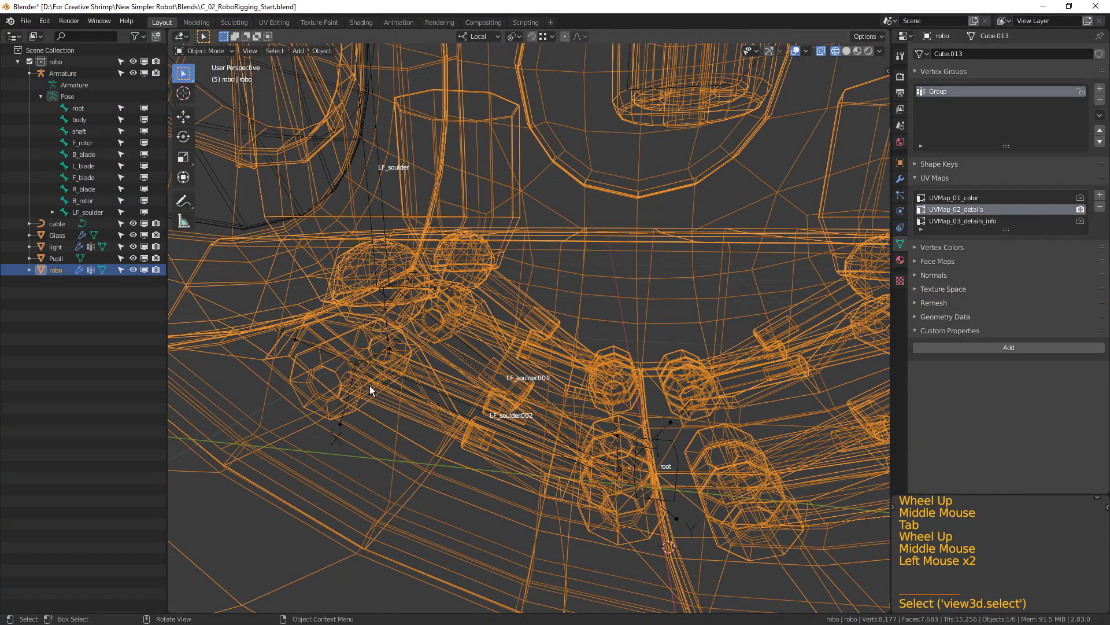
click(369, 386)
key(Tab)
click(355, 357)
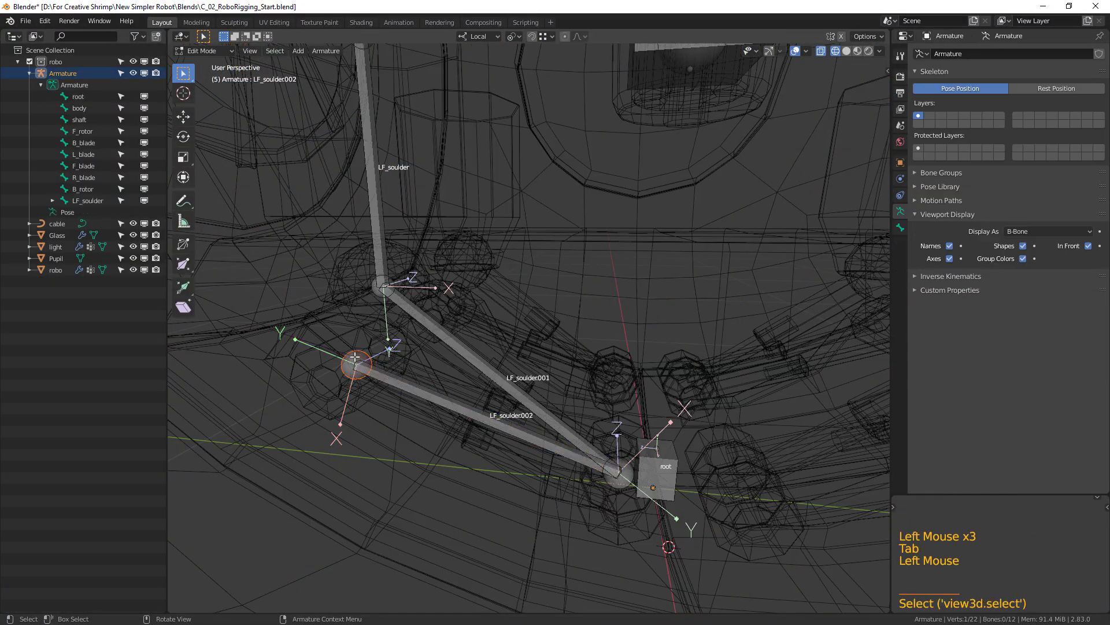
key(KP_3)
key(e)
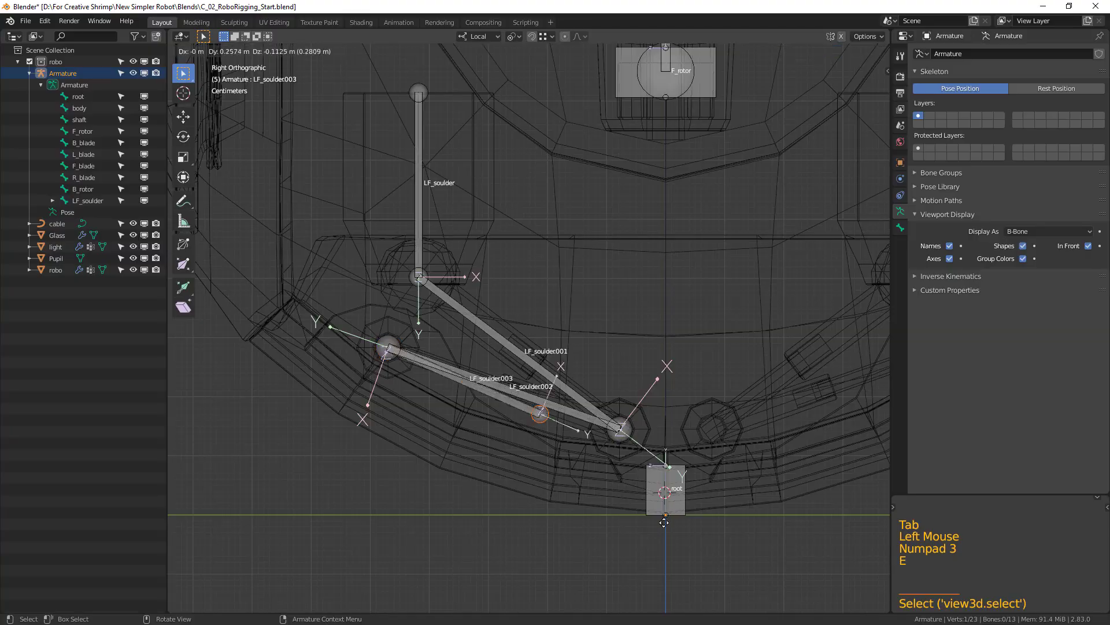
click(729, 580)
Fine-tune the new bone's tip onto the 3D cursor in the right view, moving it about -0.0008 m in Y and 0.0008 m in Z.
scroll(690, 492, up, 2)
shift+middle_drag(690, 492, 563, 463)
scroll(527, 356, up, 5)
scroll(564, 463, down, 3)
shift+middle_drag(365, 431, 471, 456)
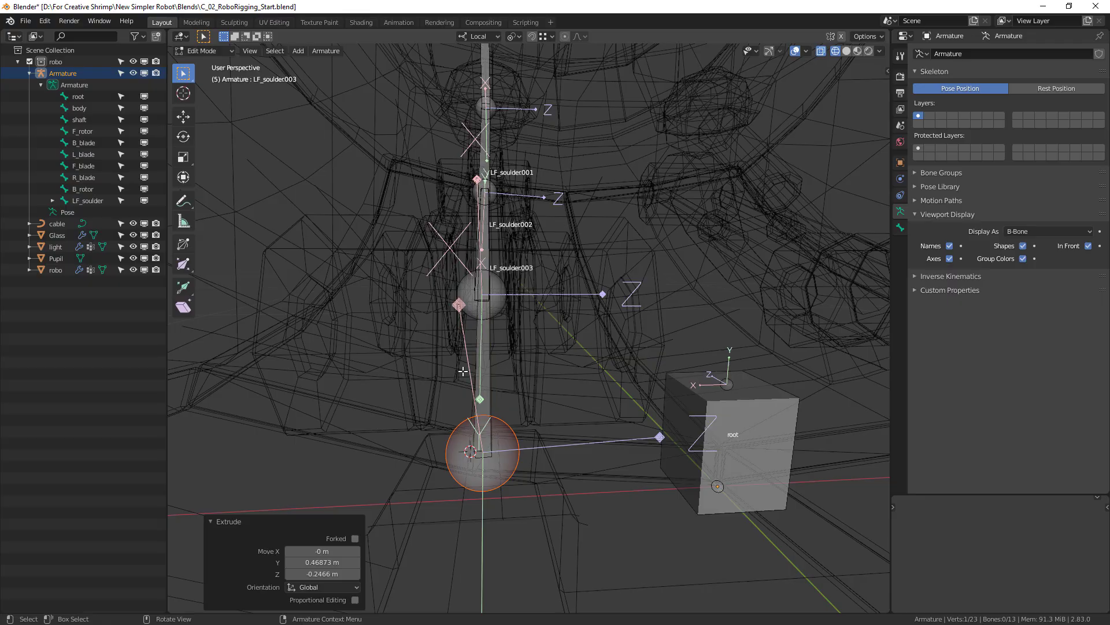
scroll(509, 480, up, 1)
shift+middle_drag(520, 503, 496, 385)
scroll(444, 389, up, 2)
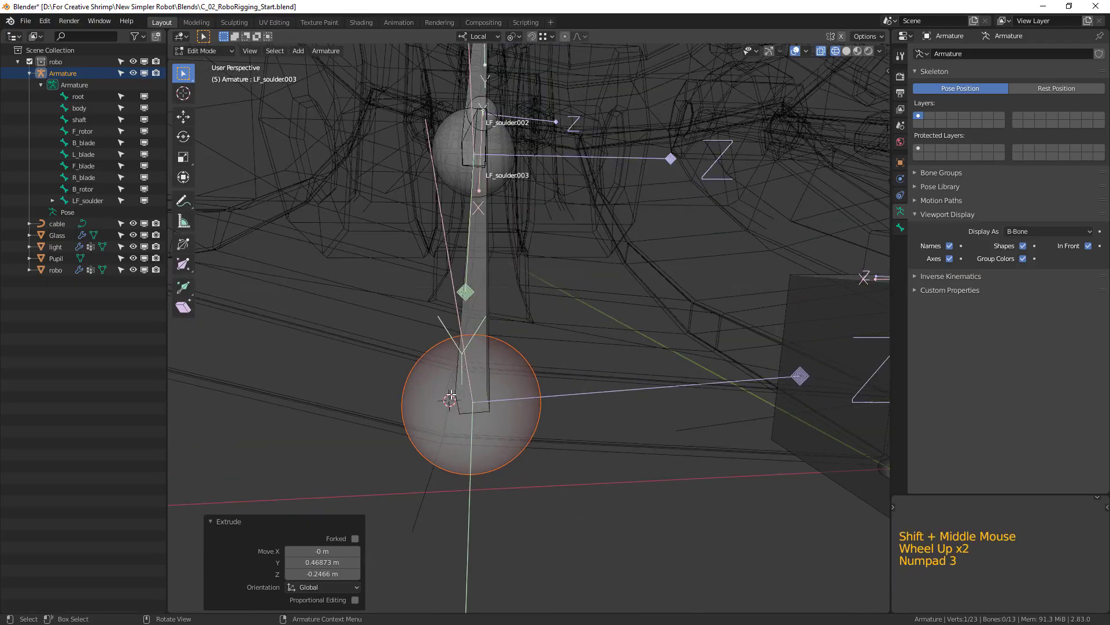
key(KP_3)
scroll(449, 394, up, 5)
shift+middle_drag(449, 393, 457, 347)
scroll(403, 416, up, 4)
scroll(457, 347, up, 3)
key(g)
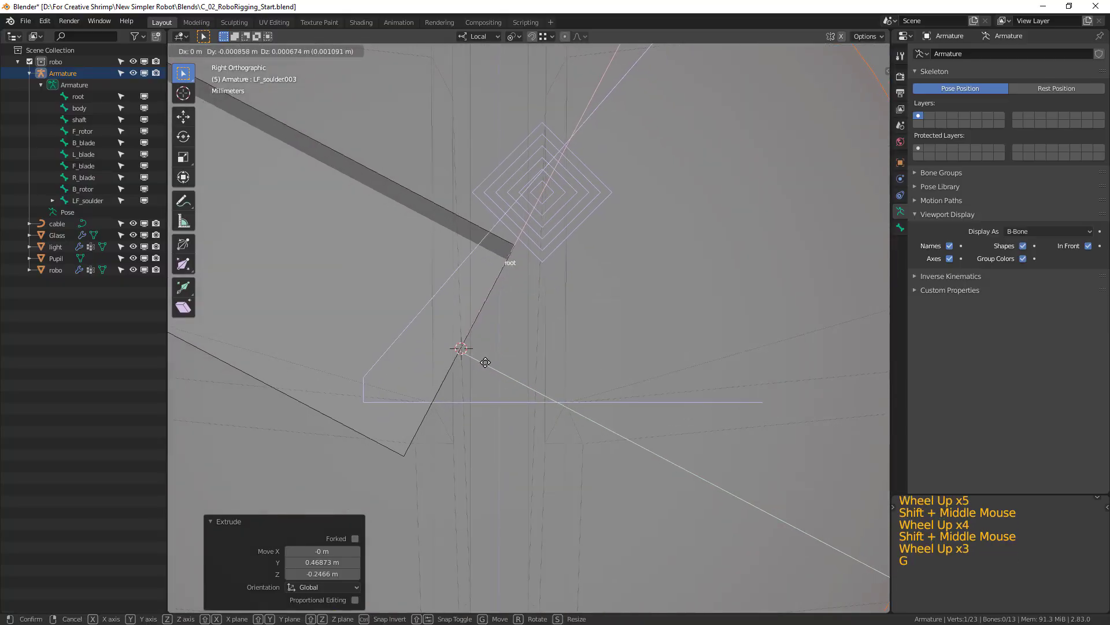
click(485, 359)
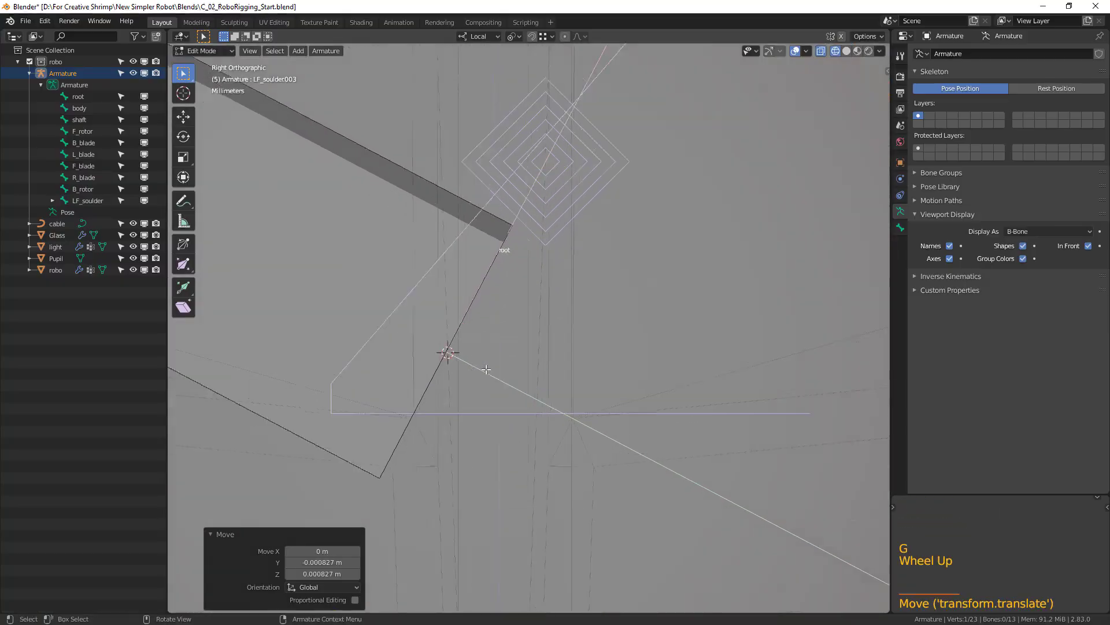
Select the LF_soulder.001 bone, then expand the LF_soulder hierarchy in the Outliner and widen it to show the full bone names.
scroll(491, 341, up, 2)
scroll(495, 337, down, 20)
mouse_move(496, 337)
shift+middle_down()
mouse_move(584, 404)
mouse_move(448, 422)
mouse_move(503, 437)
mouse_move(497, 370)
mouse_move(515, 347)
shift+middle_up()
scroll(584, 405, up, 2)
scroll(497, 370, down, 2)
scroll(514, 347, up, 2)
click(521, 335)
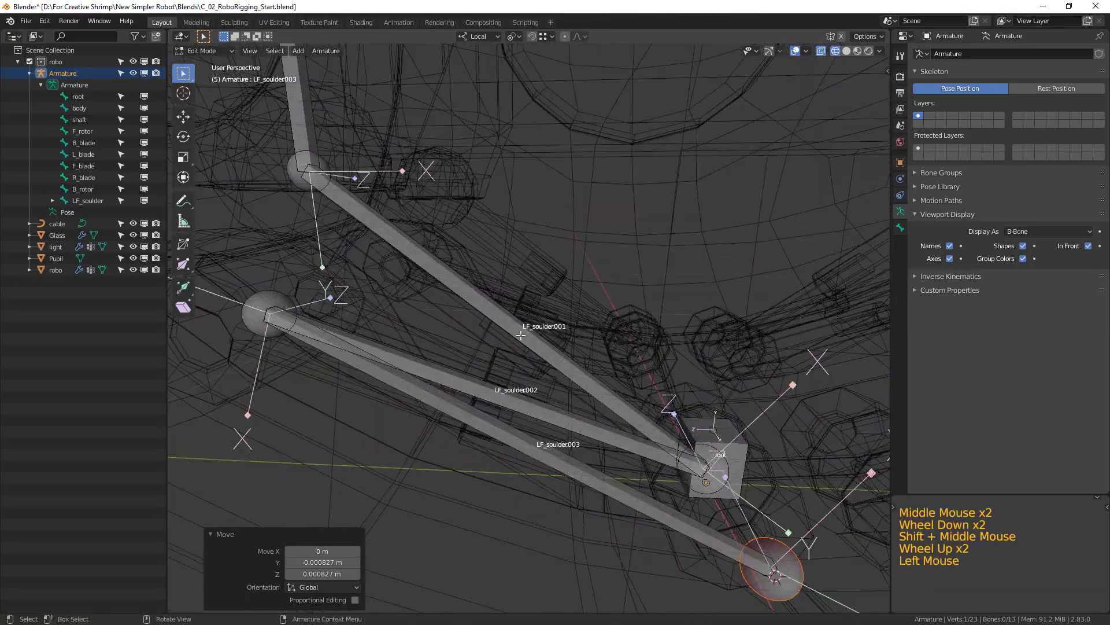
shift+click(51, 203)
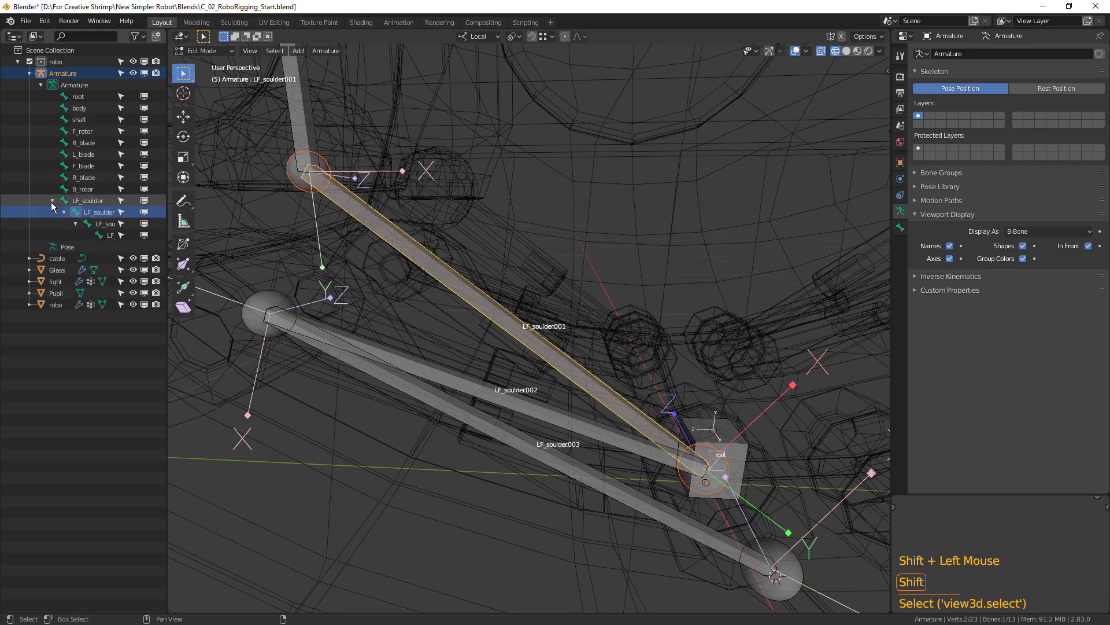
drag(168, 252, 220, 252)
scroll(133, 247, down, 2)
Rename the LF_soulder.001 bone as LF_arm.
click(98, 214)
double_click(98, 214)
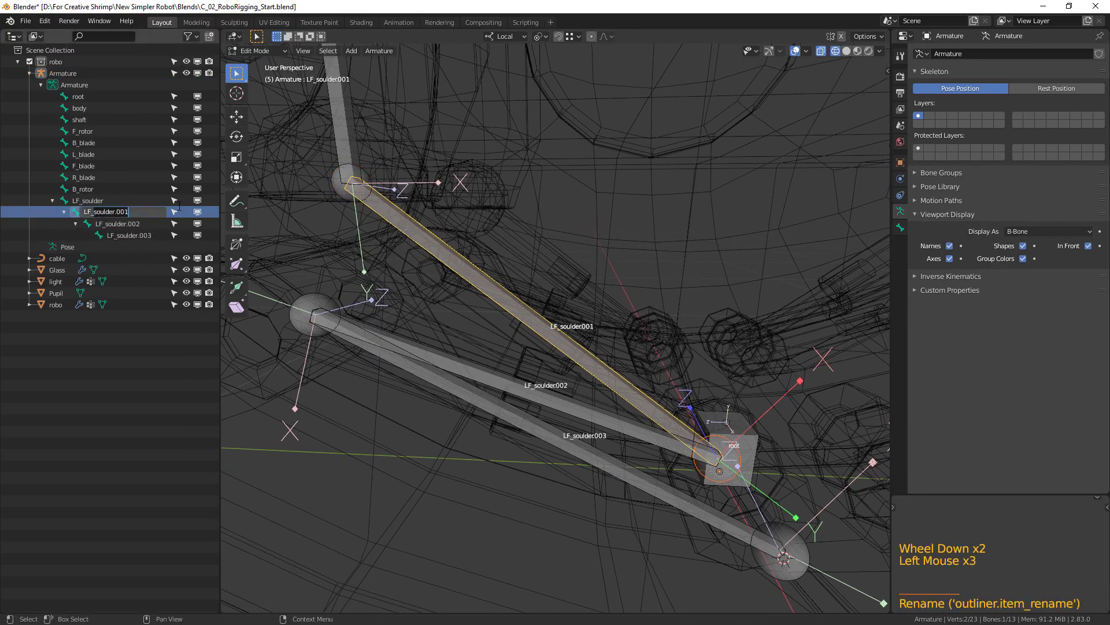
key(shift+End)
text(amr)
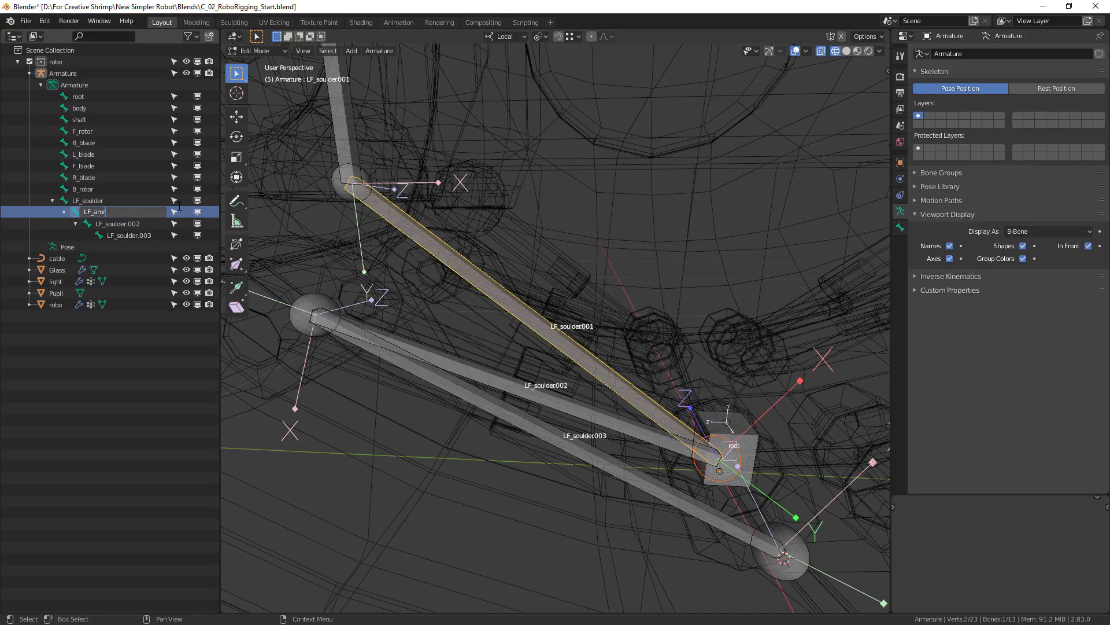
key(Return)
click(115, 213)
double_click(107, 212)
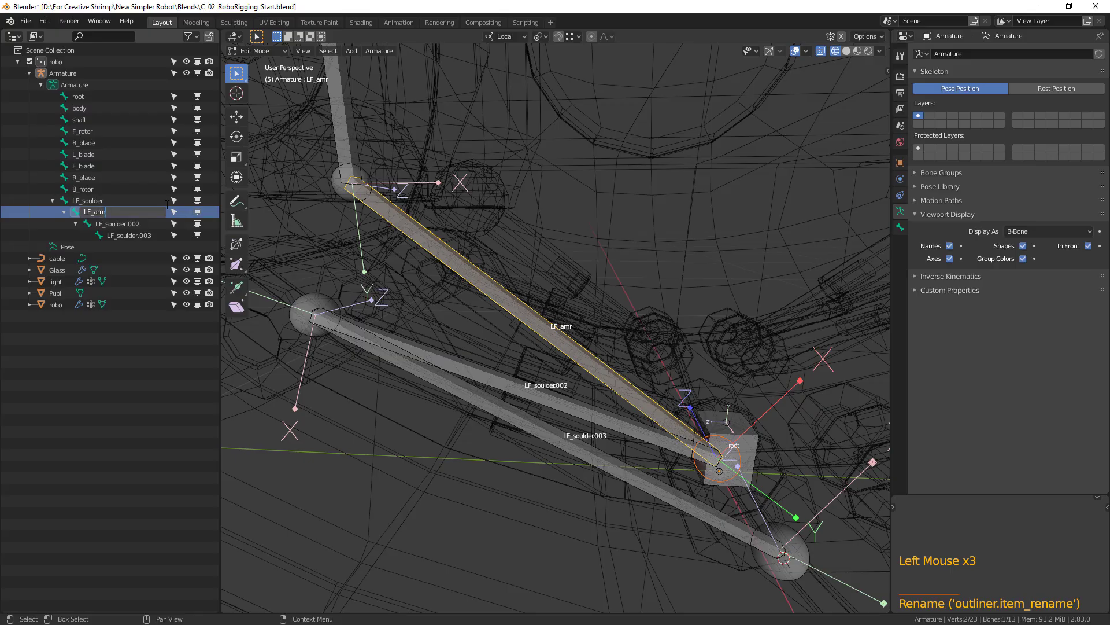
text(rm)
Rename the LF_soulder.002 bone as LF_forearm.
click(119, 224)
double_click(118, 224)
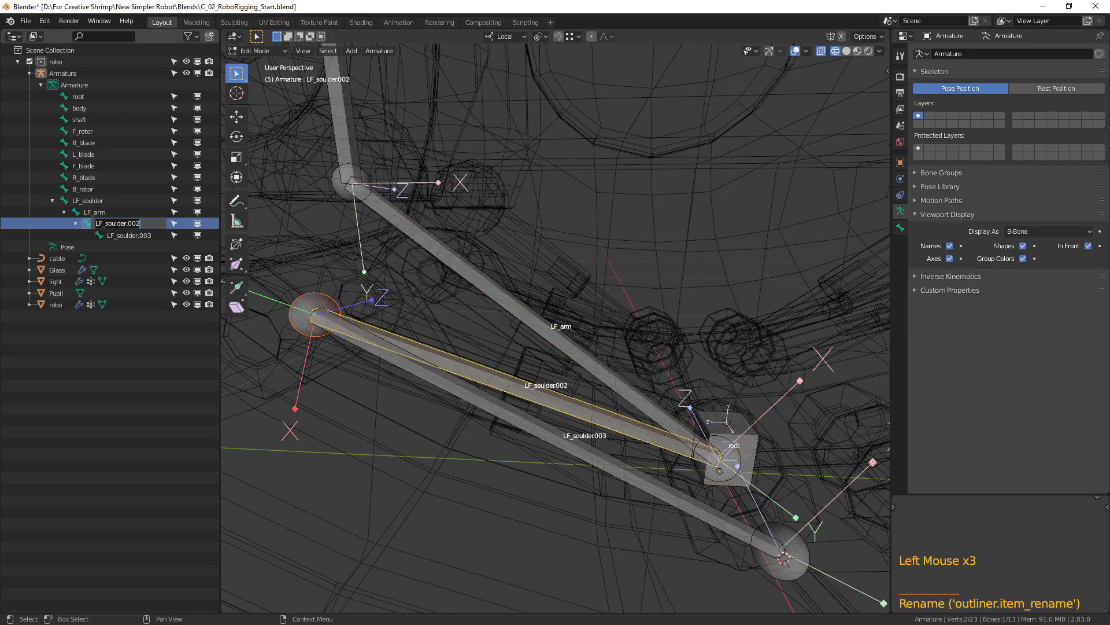
text(LF_forearm)
key(Return)
Rename the LF_soulder.003 bone as LF_hand.
click(126, 235)
double_click(126, 235)
drag(116, 235, 194, 235)
text(hand)
key(Return)
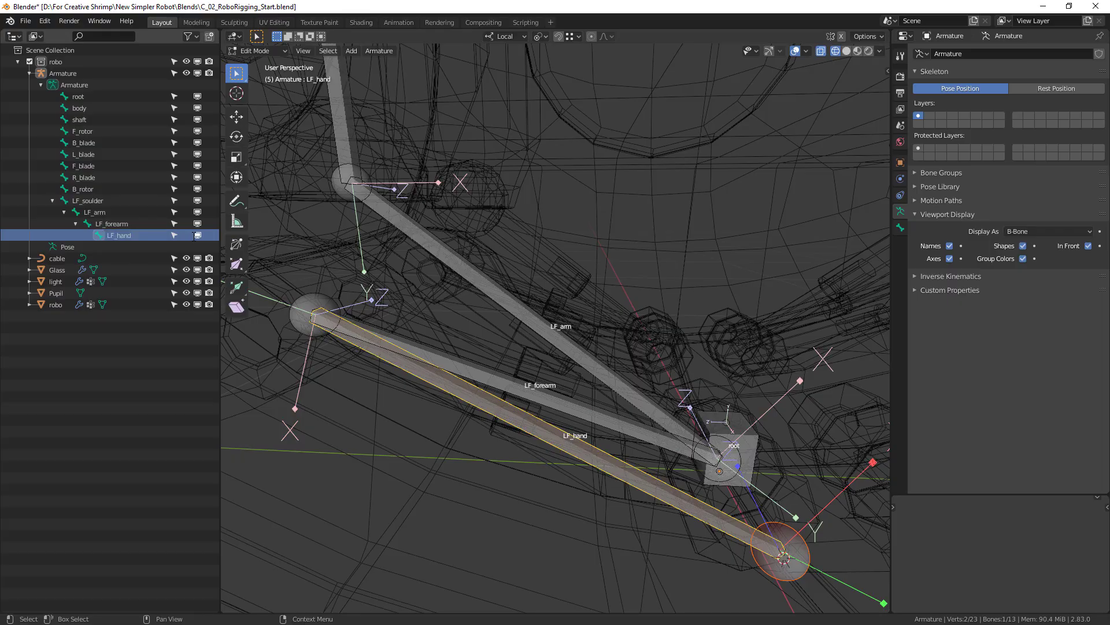
Check the front leg's bone chain in Pose Mode by selecting its bones one after another down to LF_hand.
scroll(554, 319, down, 3)
shift+middle_drag(555, 319, 548, 327)
key(Tab)
scroll(627, 362, down, 1)
middle_drag(627, 362, 422, 217)
click(422, 217)
click(429, 262)
click(475, 323)
click(546, 399)
click(568, 435)
middle_drag(568, 435, 440, 259)
shift+middle_drag(755, 361, 703, 332)
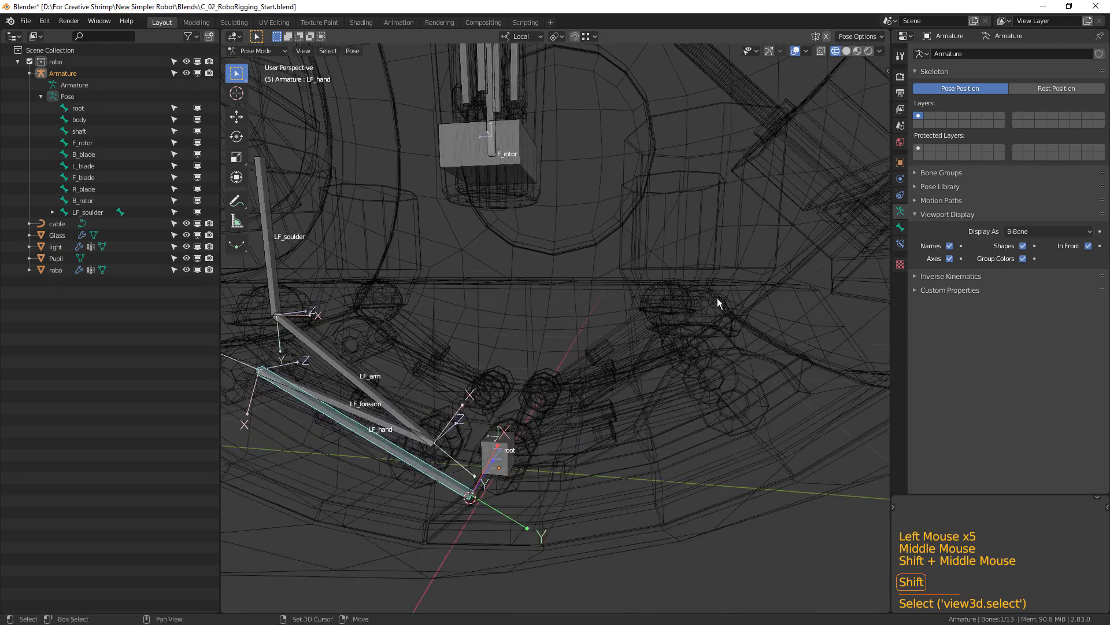
Reset the 3D cursor to the world origin.
middle_drag(616, 290, 630, 336)
key(shift+c)
shift+middle_drag(622, 448, 600, 503)
scroll(721, 397, up, 4)
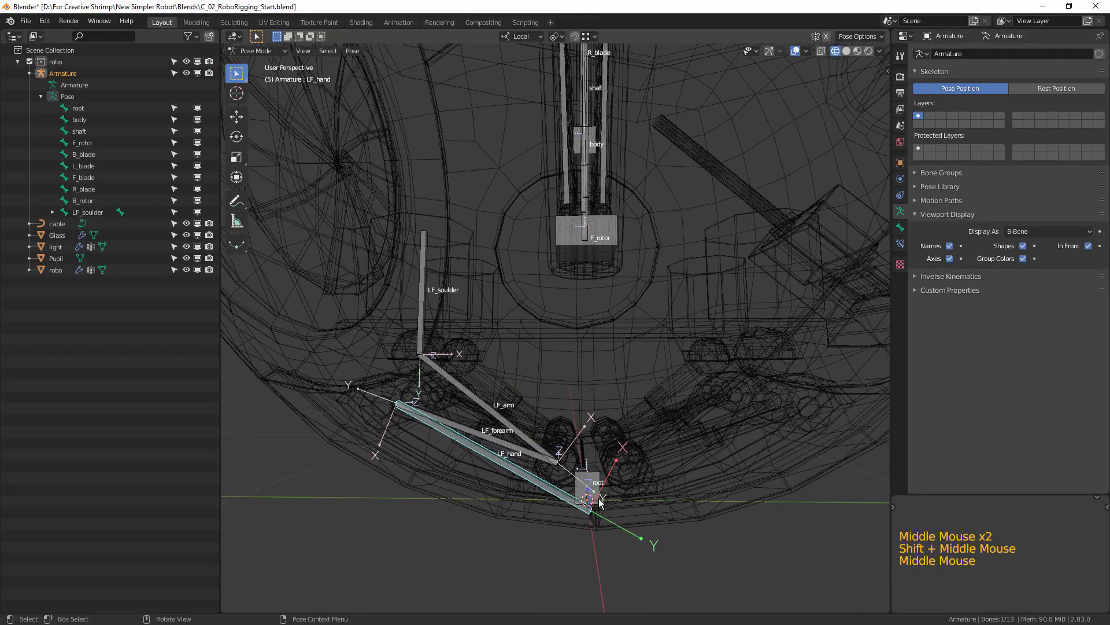
In the right view, add LF_forearm, LF_arm and LF_soulder to the selected LF_hand bone and enter Edit Mode.
key(KP_3)
scroll(687, 407, up, 2)
shift+middle_drag(687, 407, 654, 409)
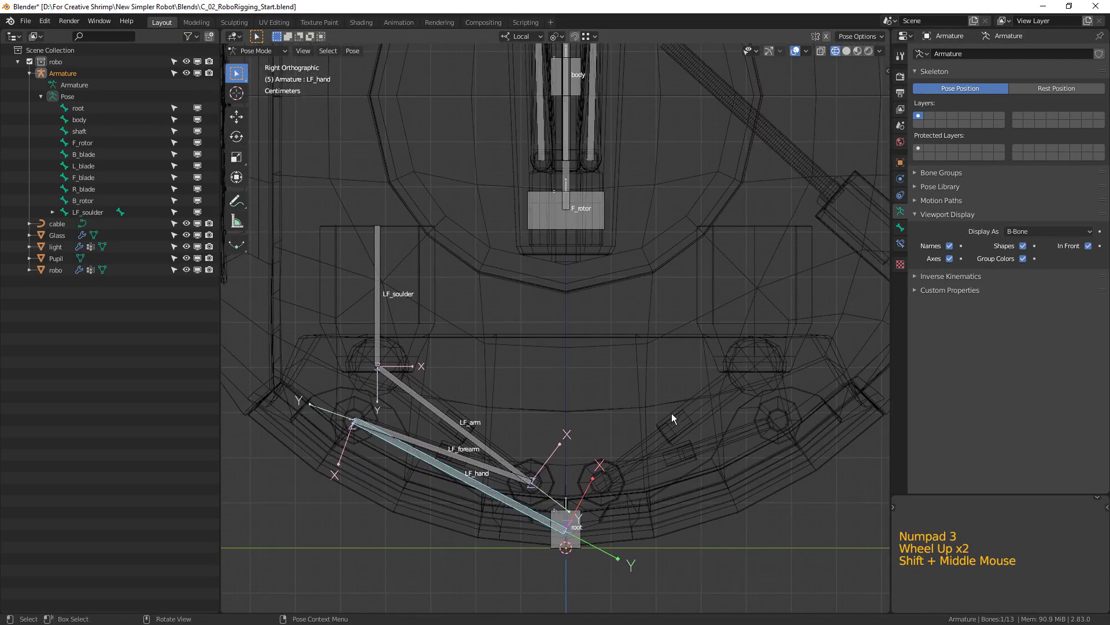
shift+click(459, 457)
shift+click(416, 397)
shift+click(379, 324)
shift+middle_drag(380, 323, 307, 245)
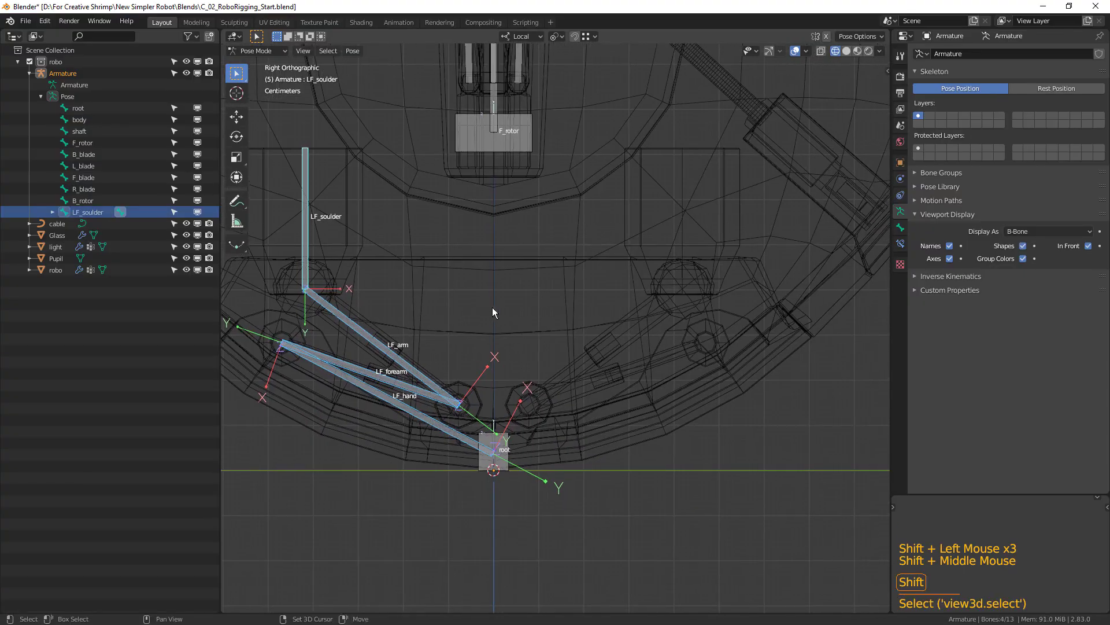
key(Tab)
Set the transform pivot point to 3D Cursor and the transform orientation to Global.
click(541, 38)
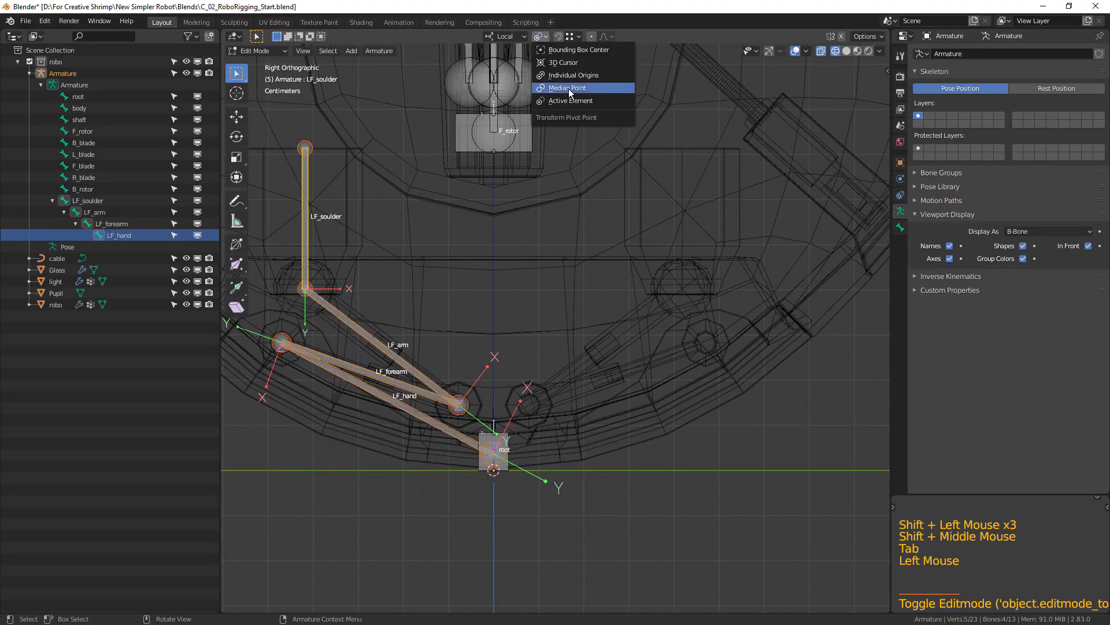
click(568, 62)
click(506, 36)
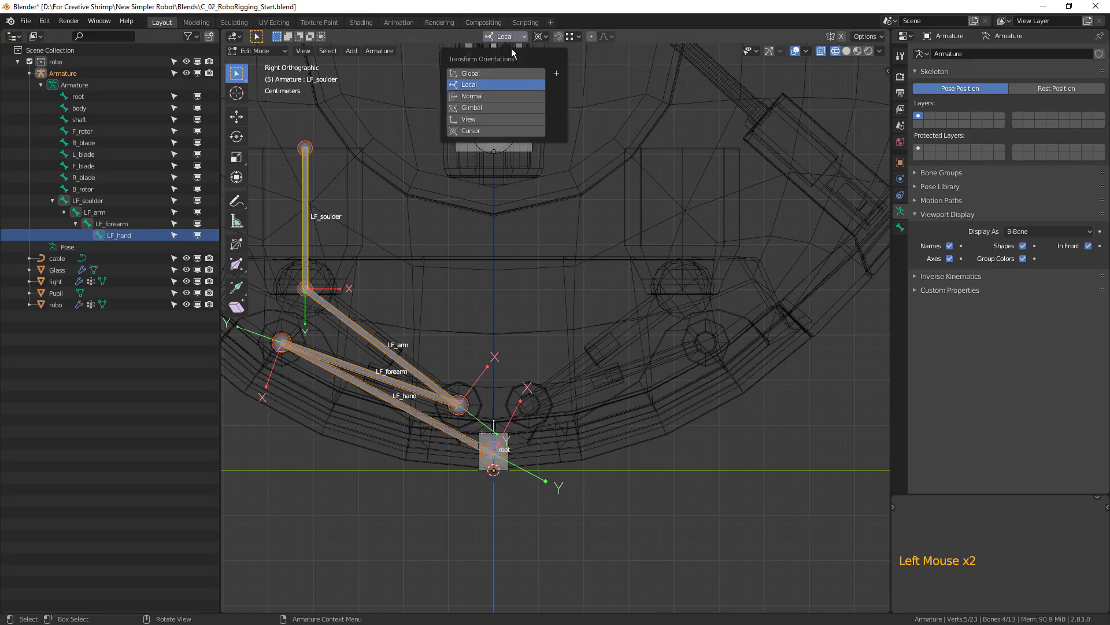
shift+middle_drag(531, 263, 546, 276)
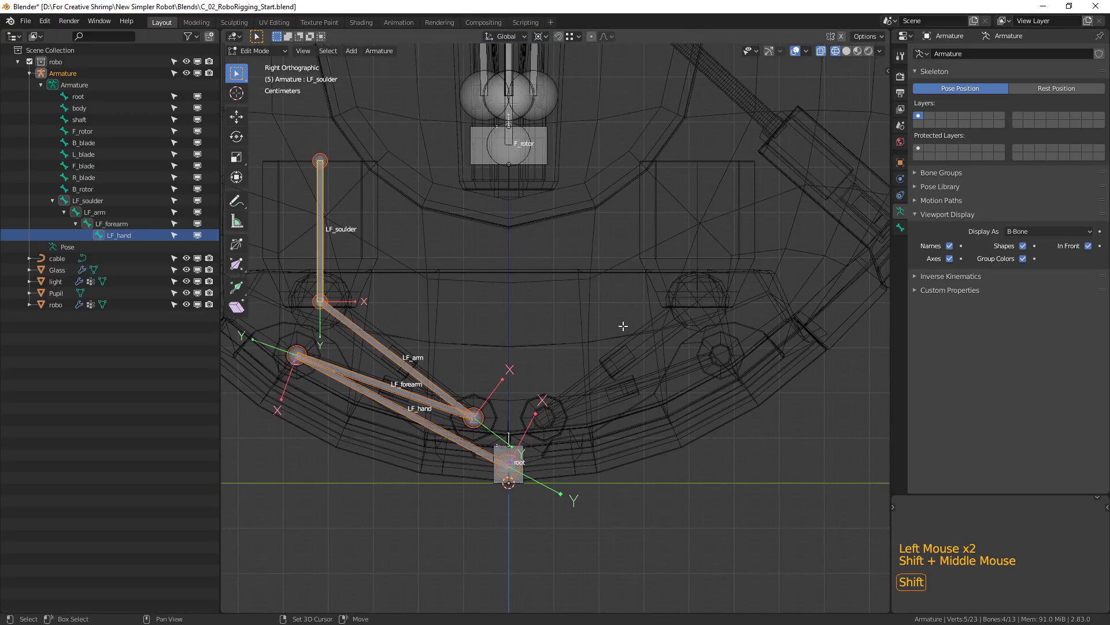
Duplicate the four LF leg bones in place and mirror the copies to the opposite side by scaling them -1 along Y.
key(shift+d)
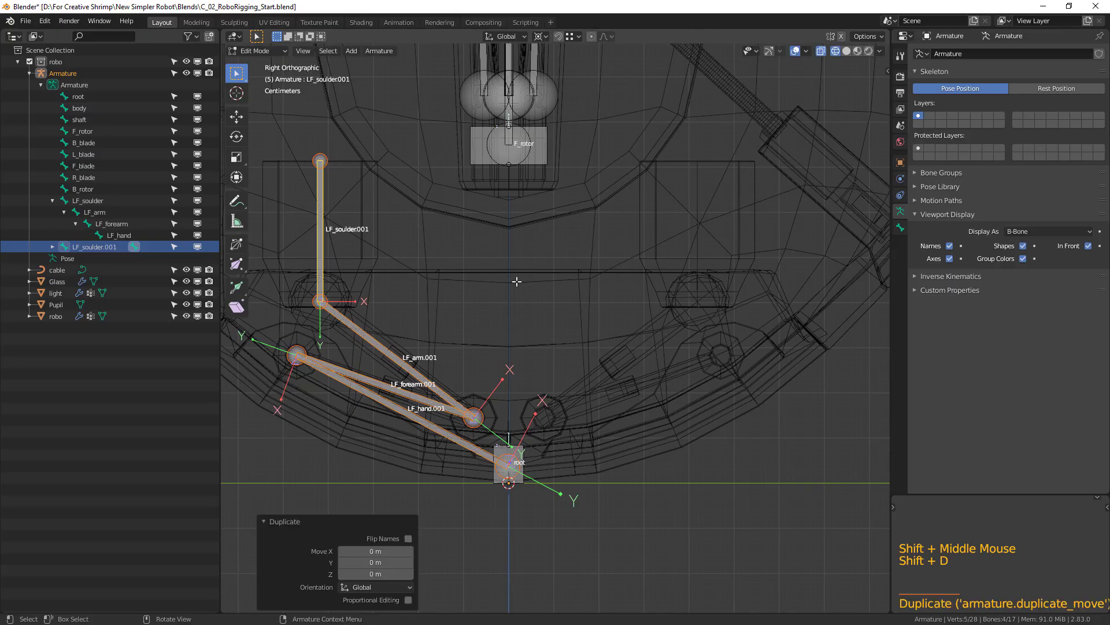
key(s)
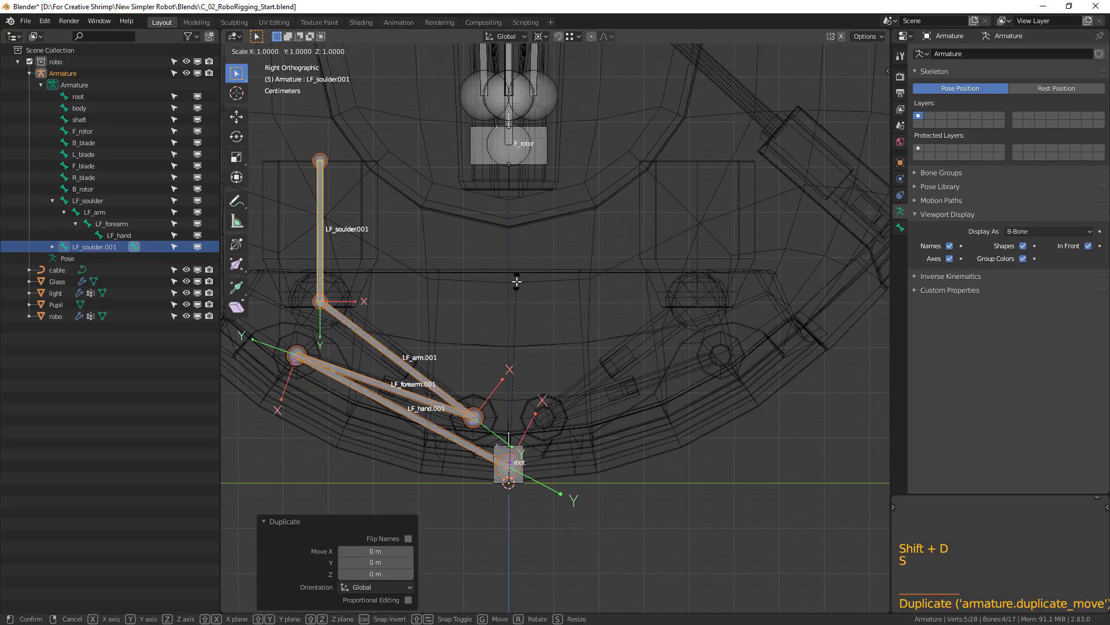
key(y)
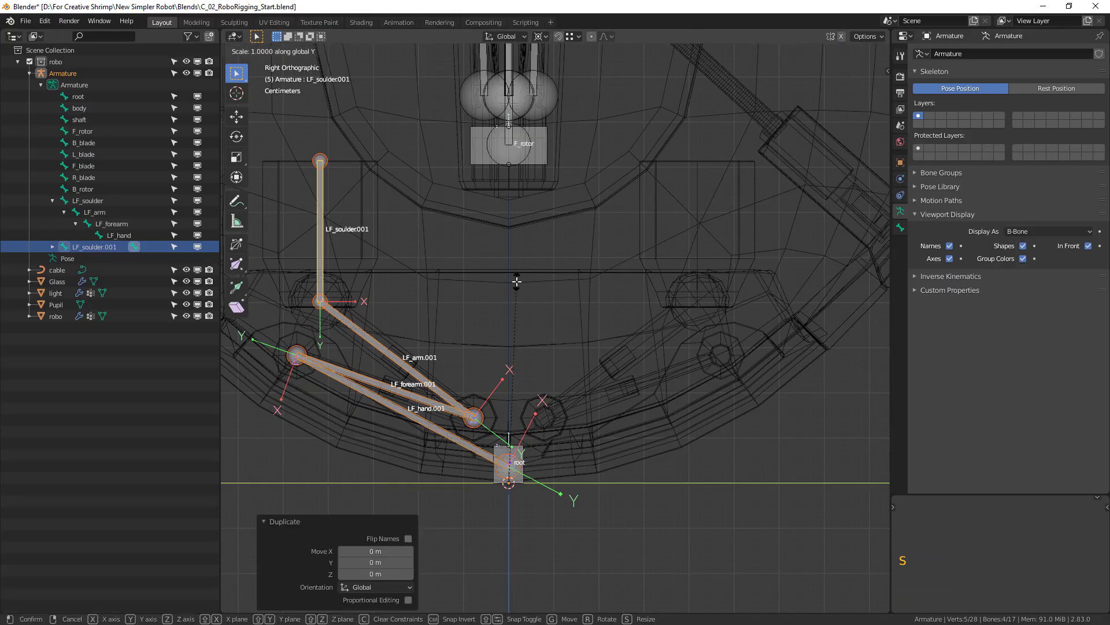
text(-1)
key(Return)
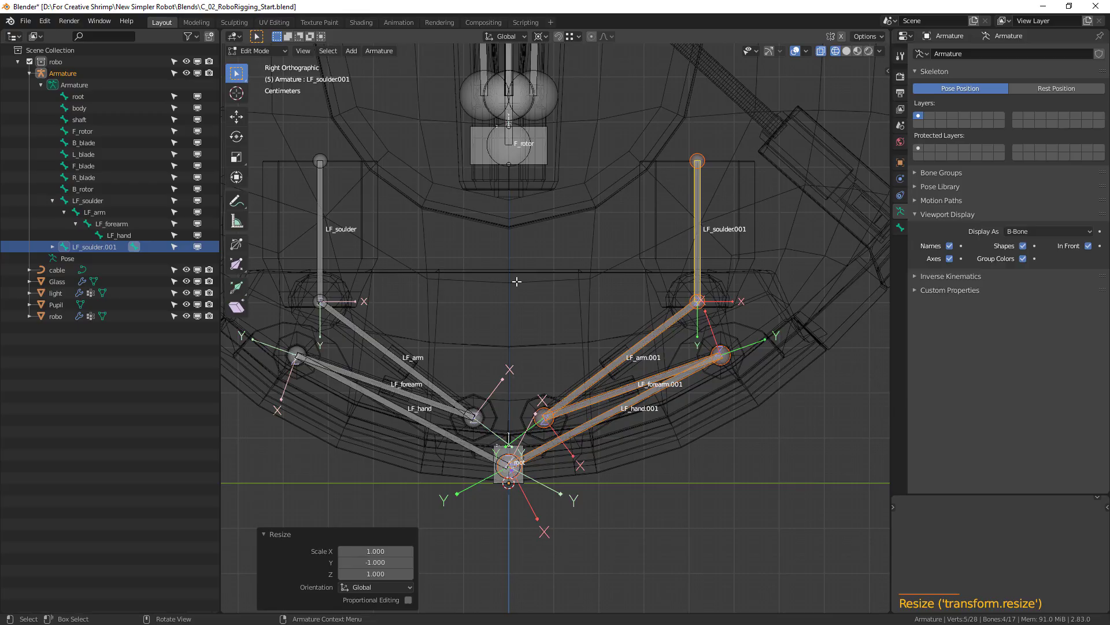
Open Batch Rename for the four mirrored leg bones and set its data type to Bones.
shift+middle_drag(715, 483, 672, 460)
scroll(660, 473, up, 1)
shift+middle_drag(661, 473, 583, 420)
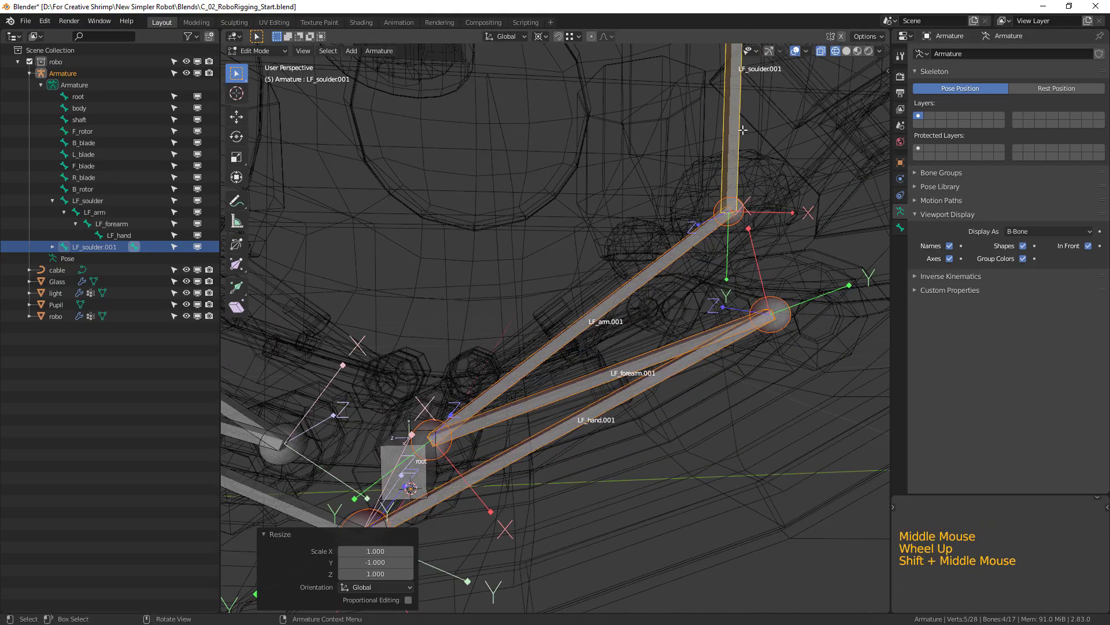
key(shift)
shift+middle_drag(630, 386, 688, 294)
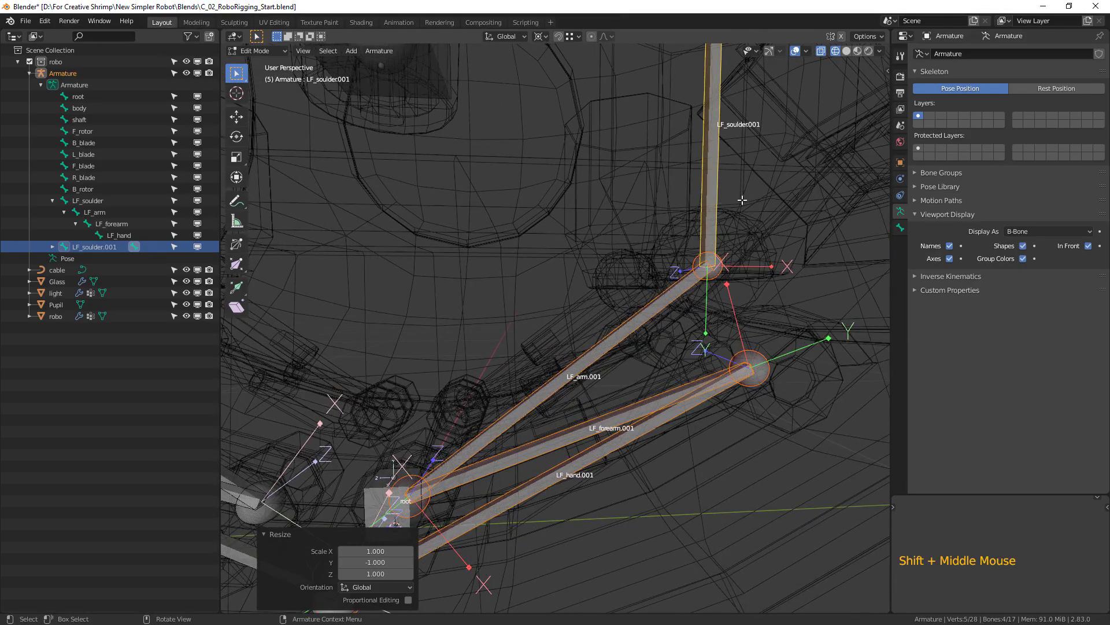
shift+middle_drag(587, 385, 646, 305)
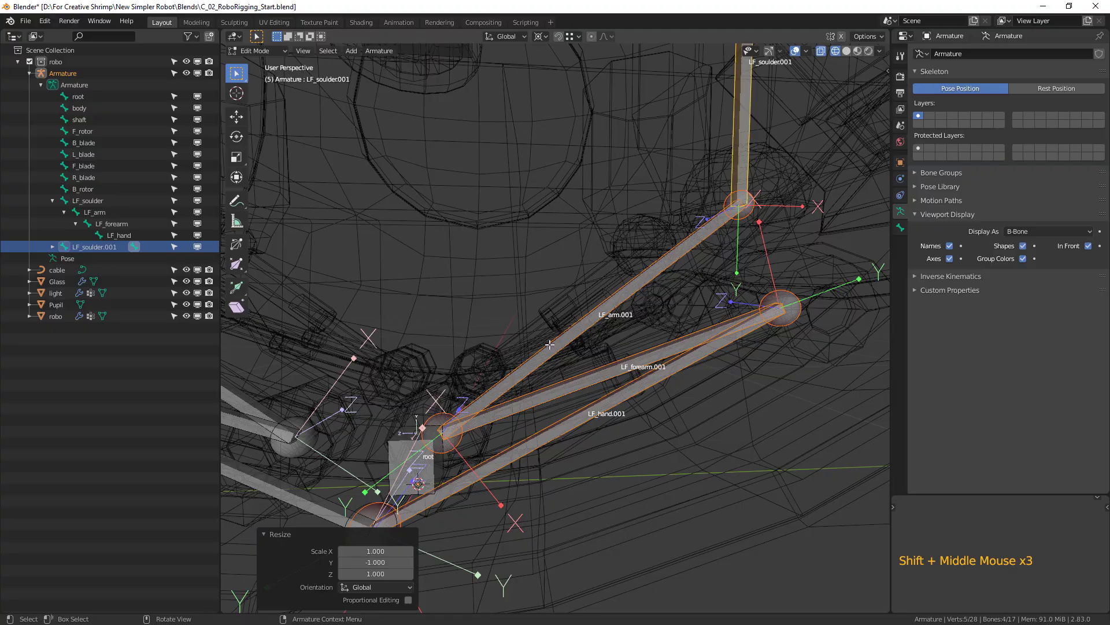
key(ctrl)
key(ctrl+F2)
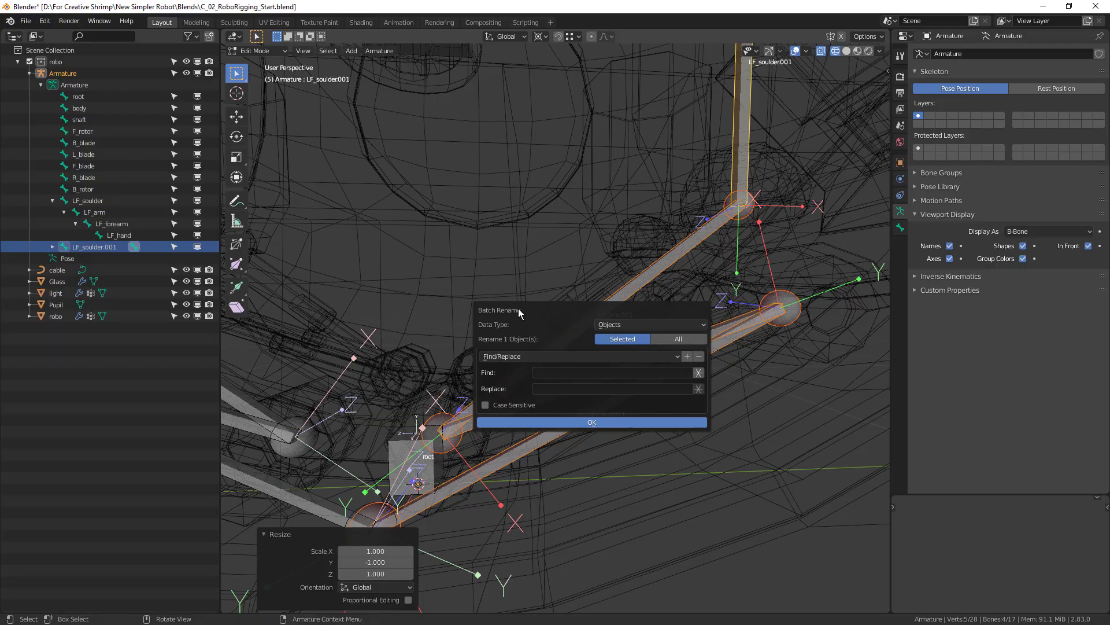
drag(529, 311, 477, 234)
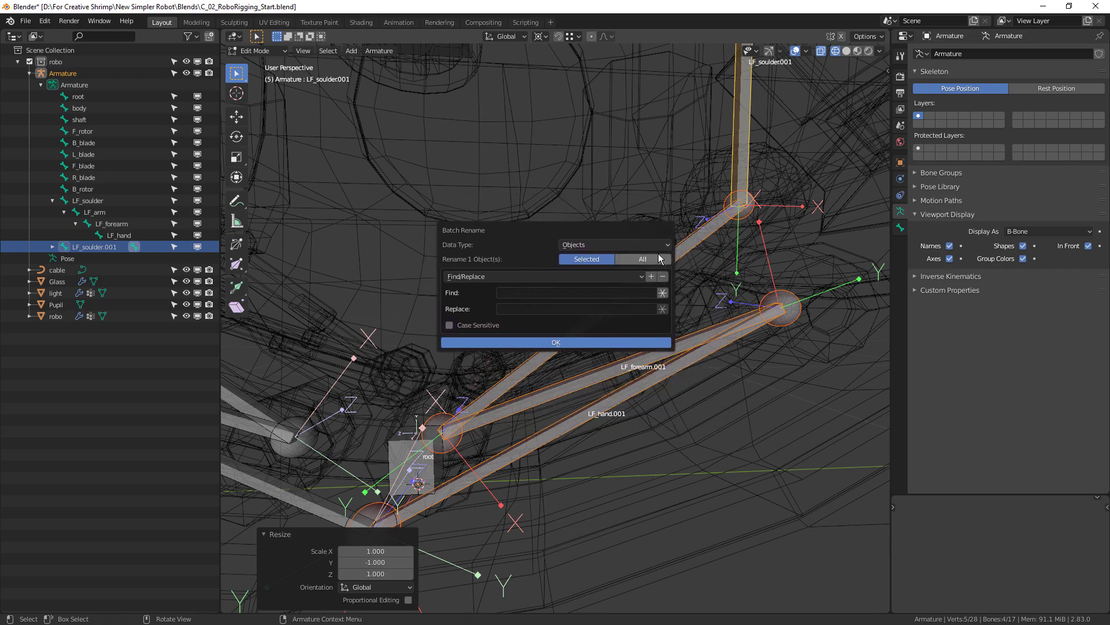
click(618, 245)
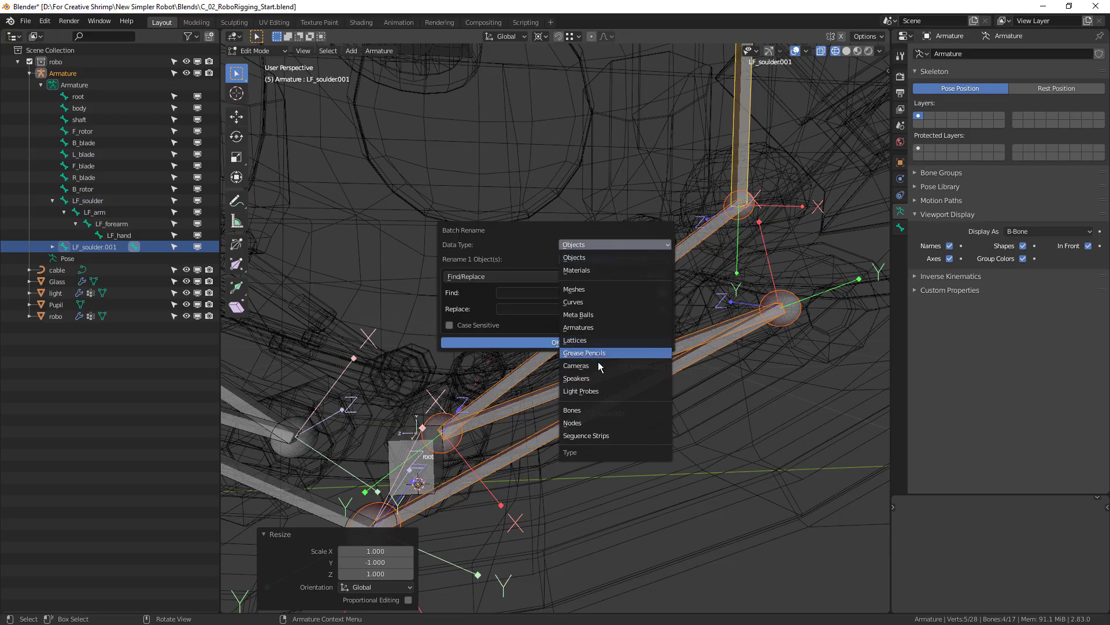
click(593, 410)
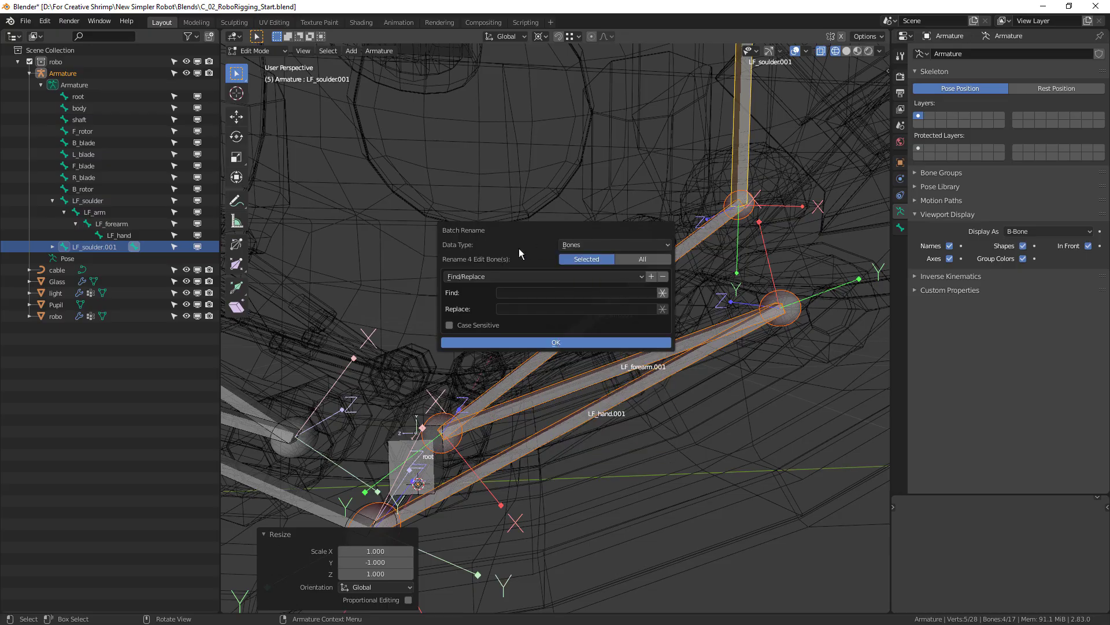
Batch-rename the four mirrored leg bones by replacing F with B, with case-sensitive matching enabled.
drag(525, 234, 478, 169)
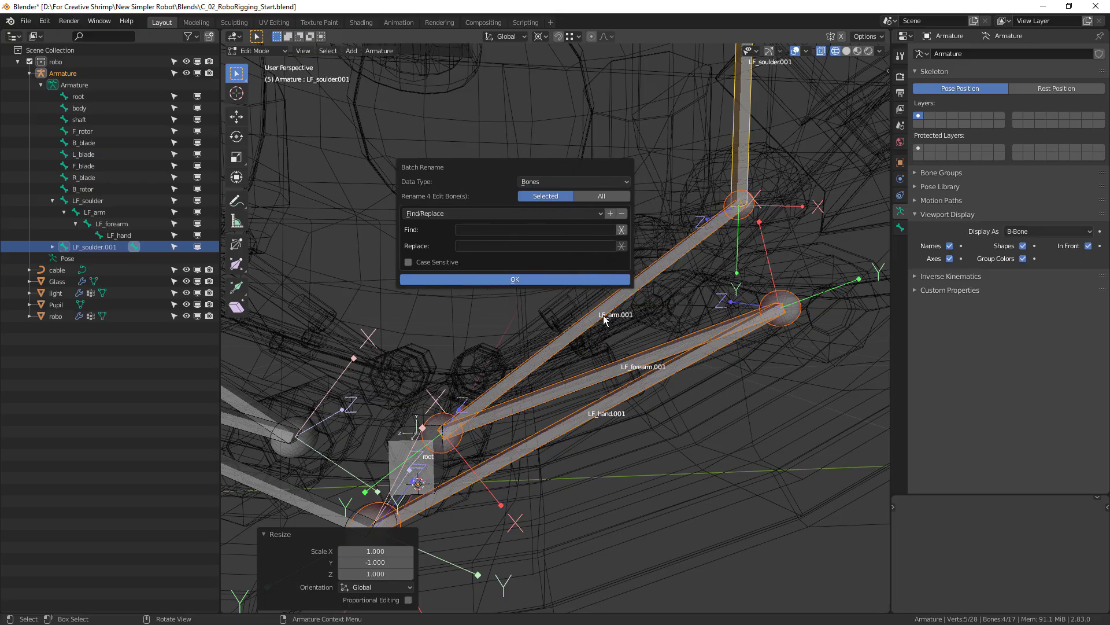
click(471, 229)
text(F)
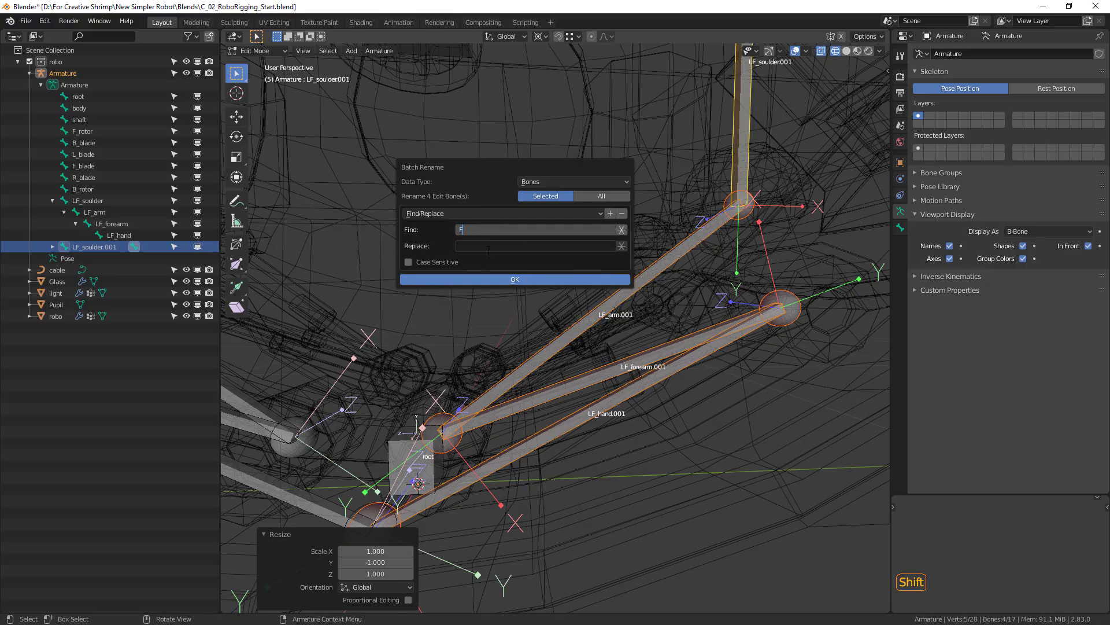
click(480, 247)
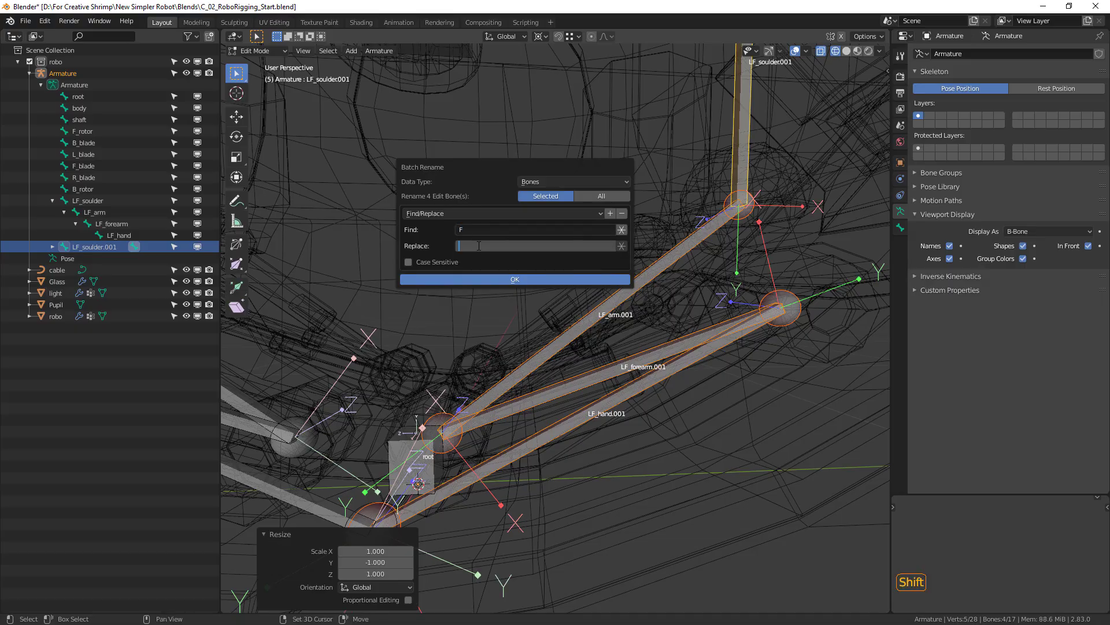
text(B)
key(Return)
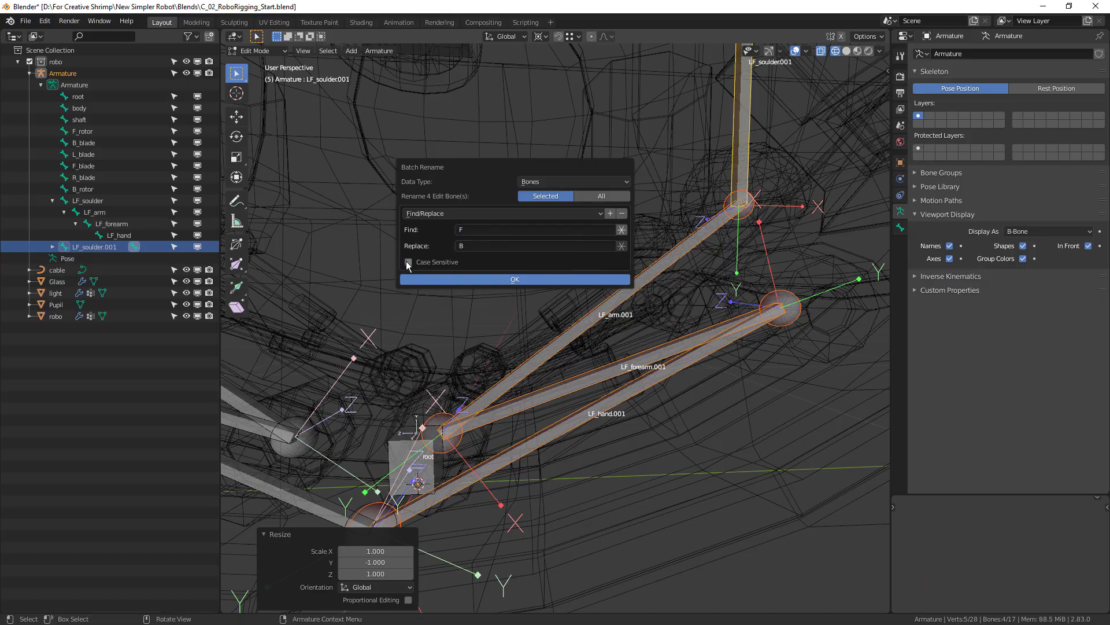
click(505, 279)
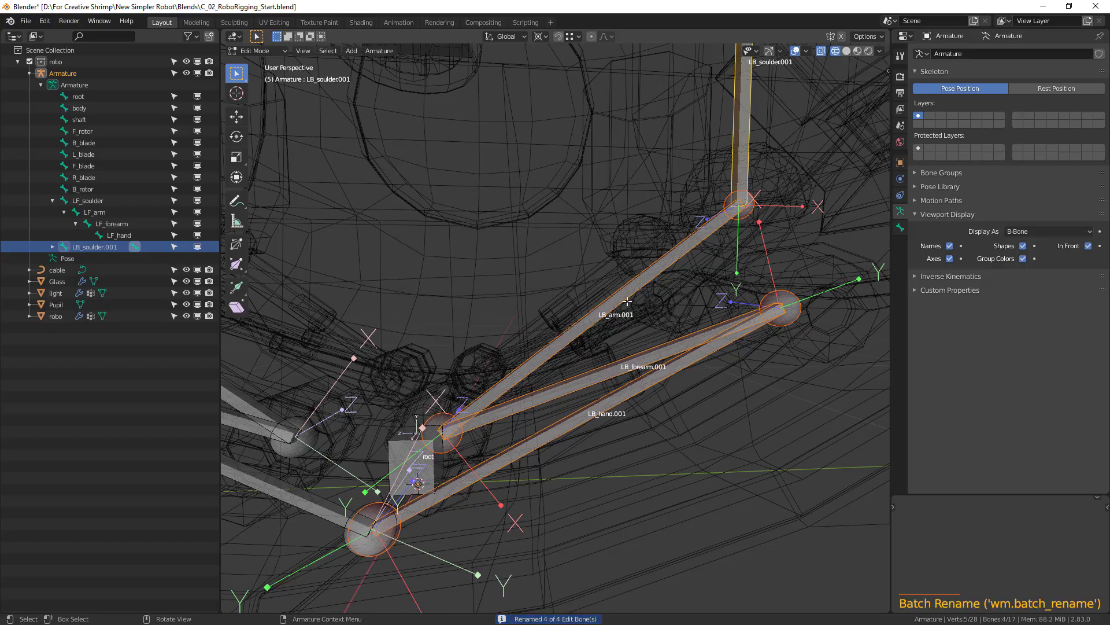
Batch-rename the four LB leg bones to remove the .001 suffix by replacing it with nothing.
shift+middle_drag(801, 110, 761, 78)
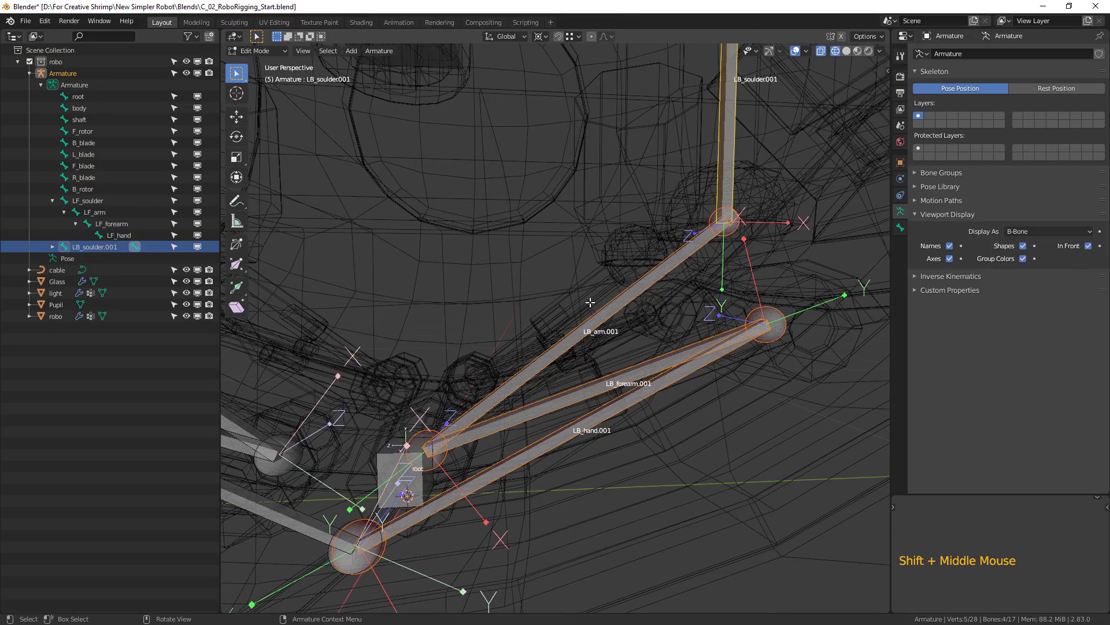
key(ctrl+F2)
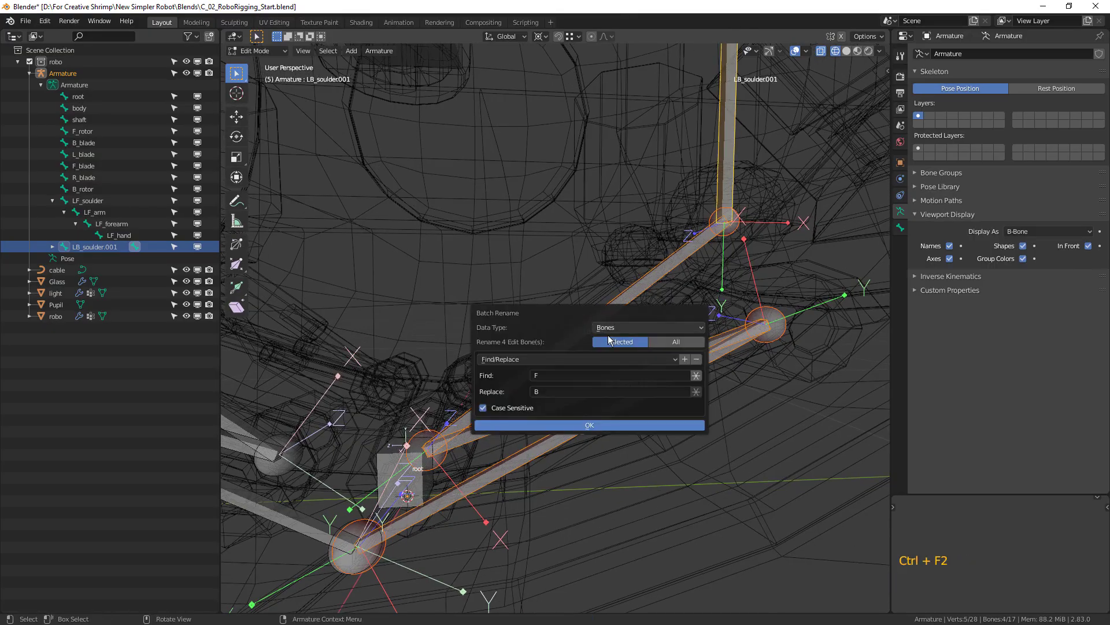
click(550, 373)
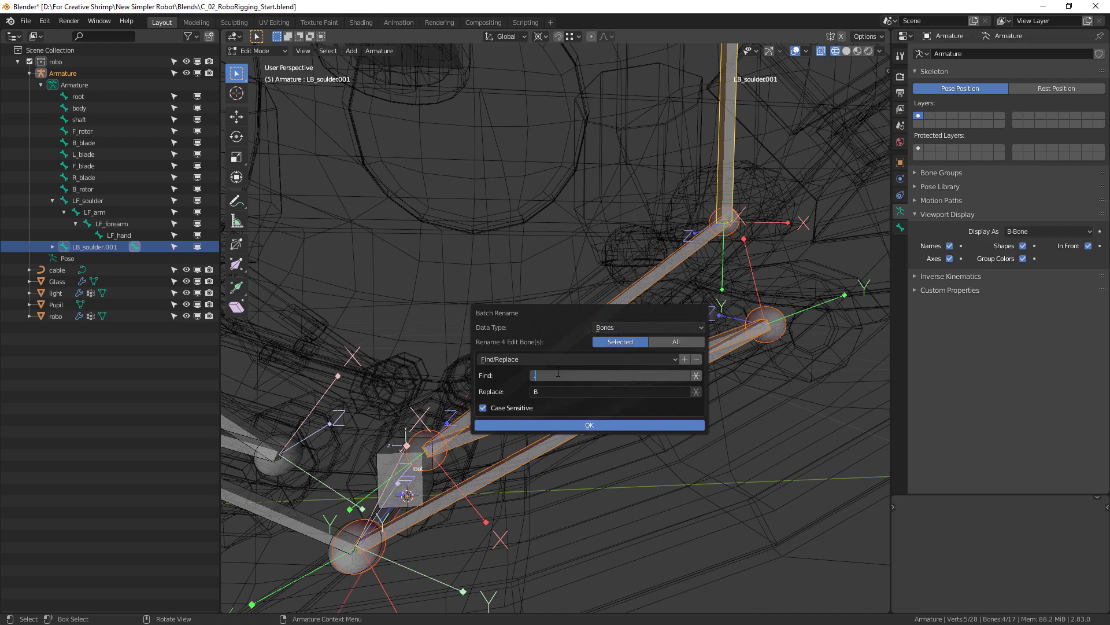
text(.001)
click(545, 391)
key(BackSpace)
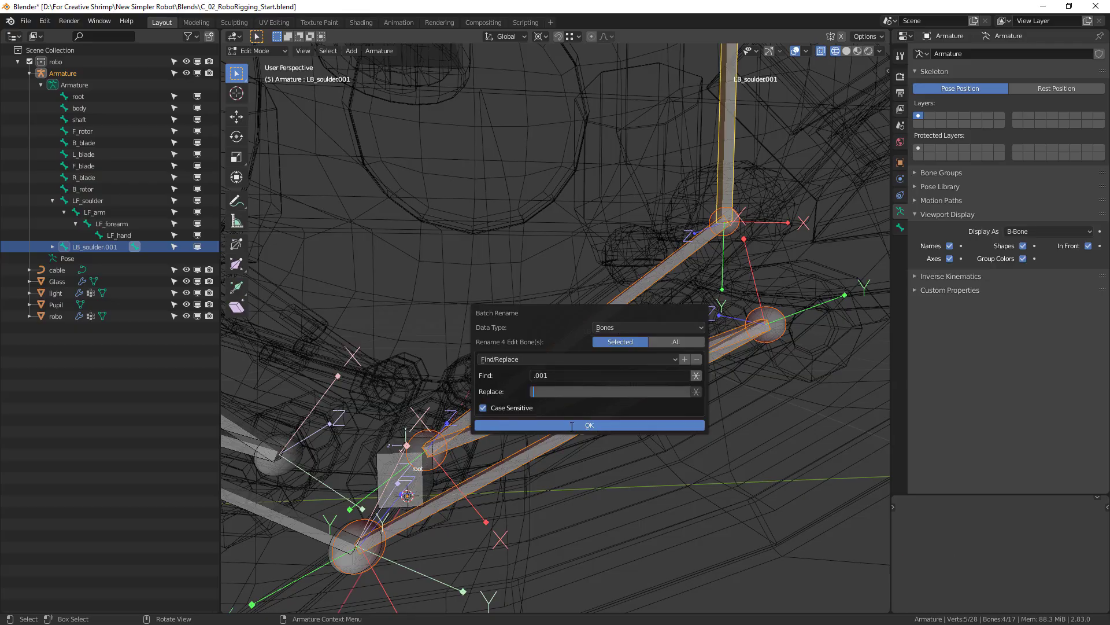
click(574, 424)
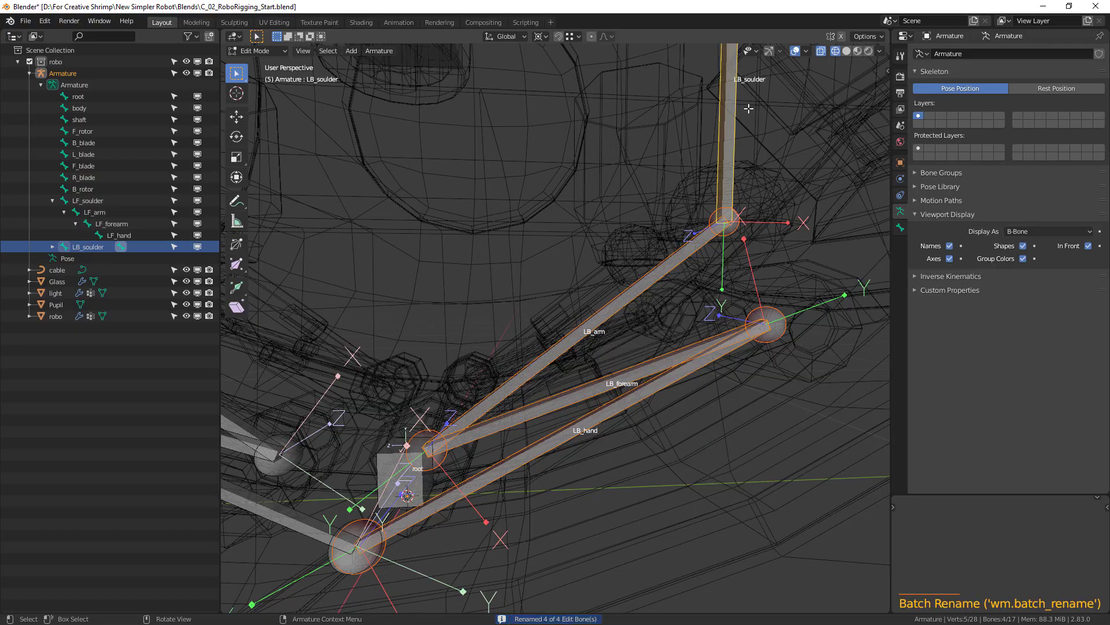
Add LF_soulder, LF_arm, LF_forearm and LF_hand to the selected LB leg bones.
scroll(567, 455, down, 2)
shift+middle_drag(567, 455, 784, 210)
middle_drag(719, 396, 532, 353)
scroll(636, 404, up, 1)
scroll(557, 427, down, 1)
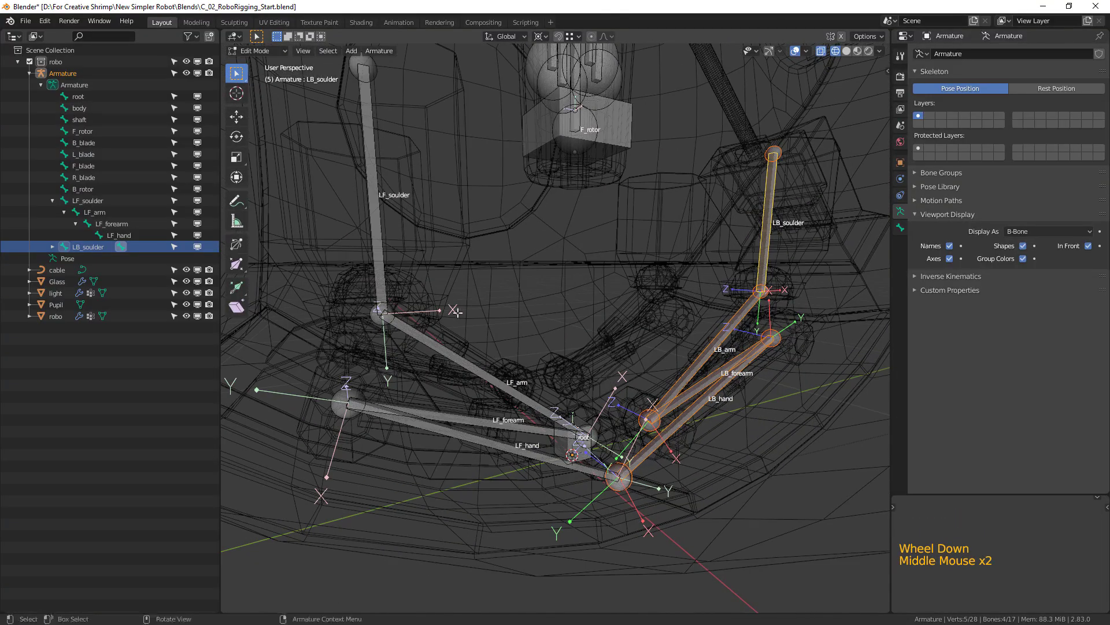
shift+click(378, 235)
shift+click(439, 344)
shift+click(530, 429)
shift+click(523, 454)
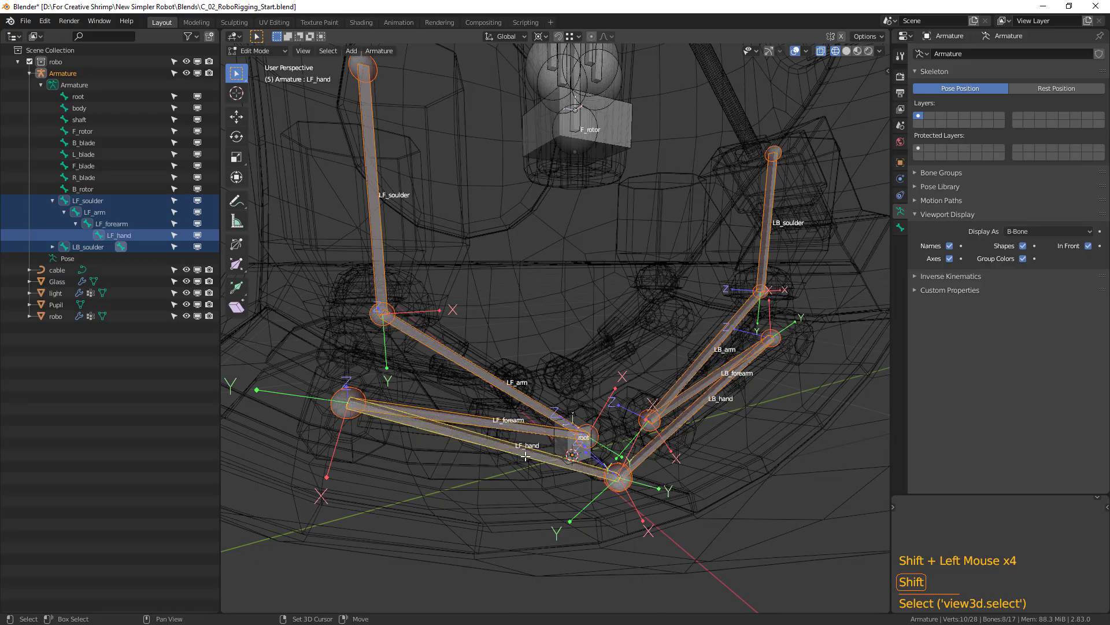
Try to symmetrize the selected LF and LB leg bones, undoing each attempt.
click(380, 51)
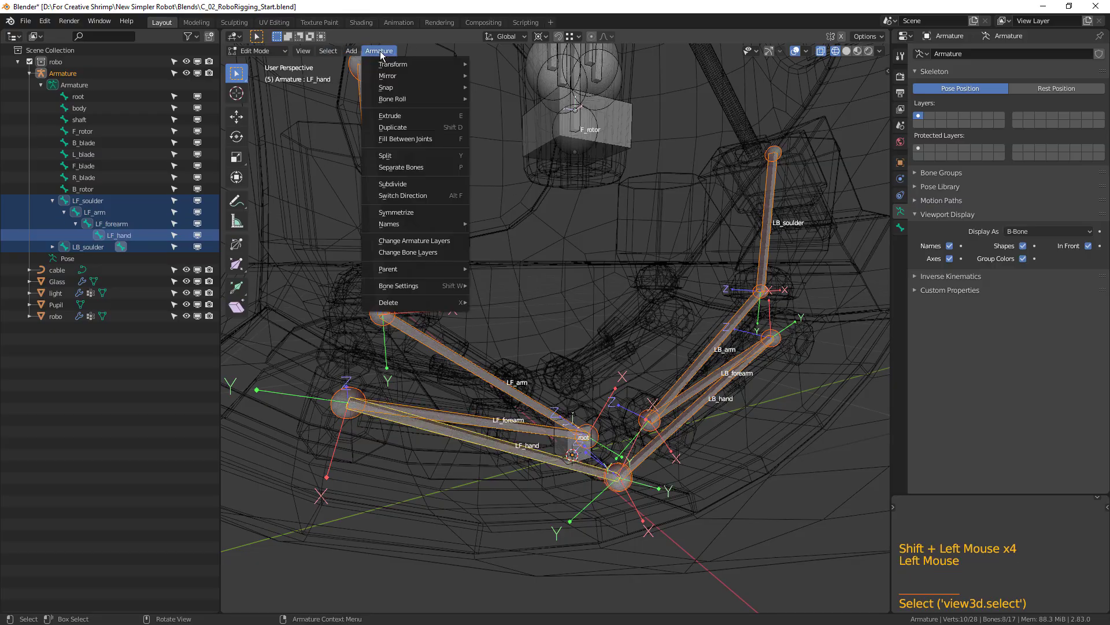
click(396, 212)
middle_drag(440, 290, 691, 382)
key(ctrl+z)
shift+middle_drag(723, 423, 734, 403)
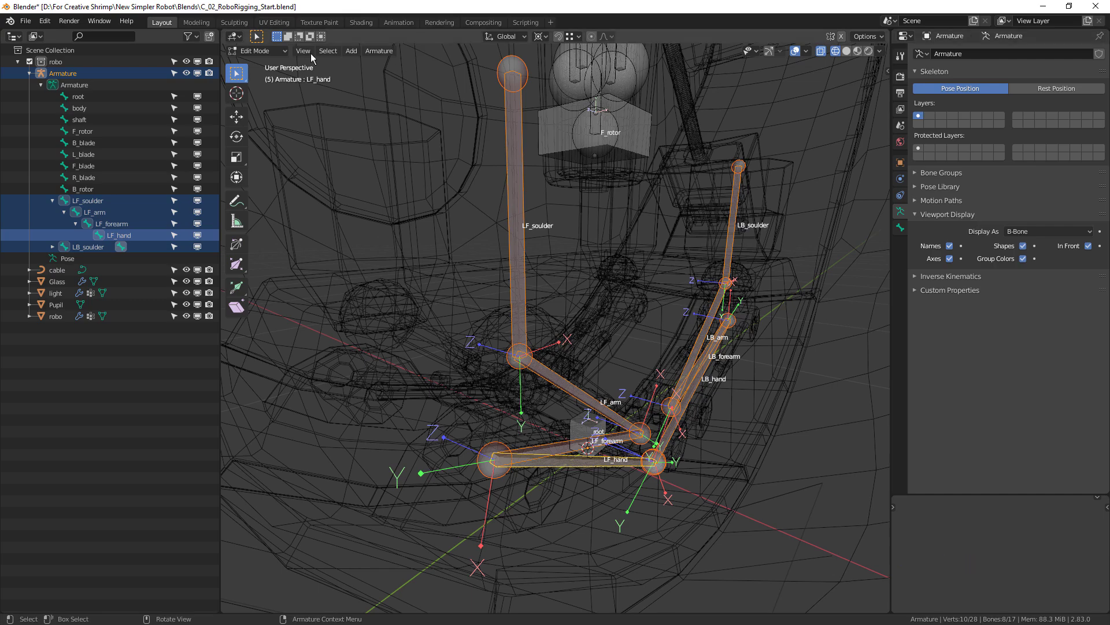
click(379, 51)
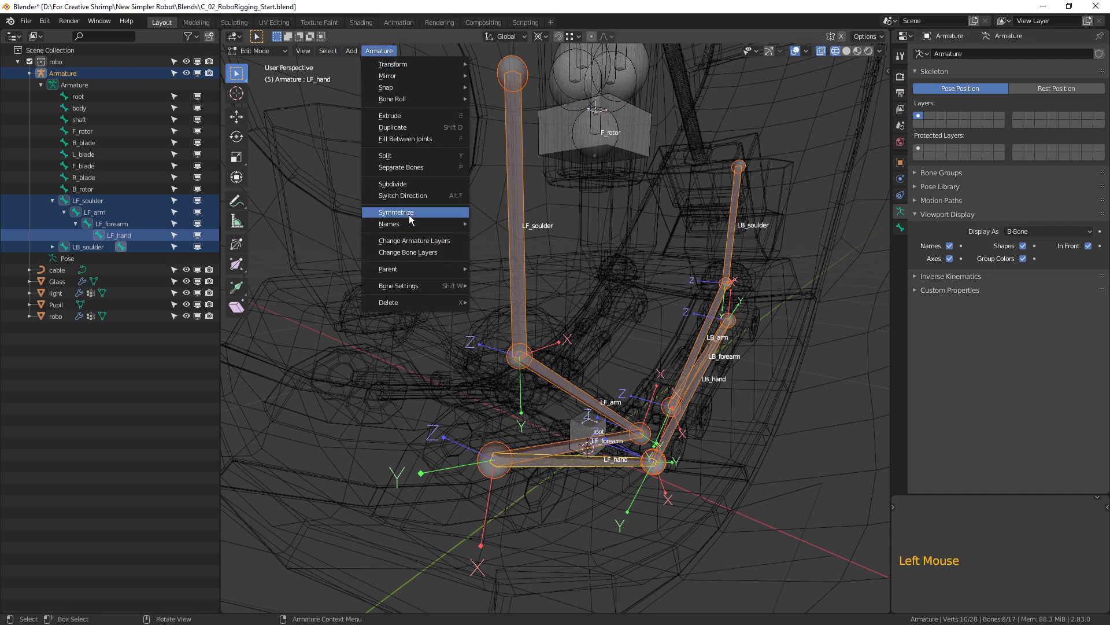
click(408, 214)
middle_drag(409, 216, 436, 223)
middle_drag(475, 368, 612, 439)
key(ctrl+z)
scroll(625, 373, down, 1)
key(ctrl+z)
scroll(648, 390, up, 1)
shift+click(542, 421)
Duplicate the eight selected leg bones in place and mirror the copies by scaling them -1 along X.
middle_drag(612, 440, 678, 439)
scroll(610, 440, up, 2)
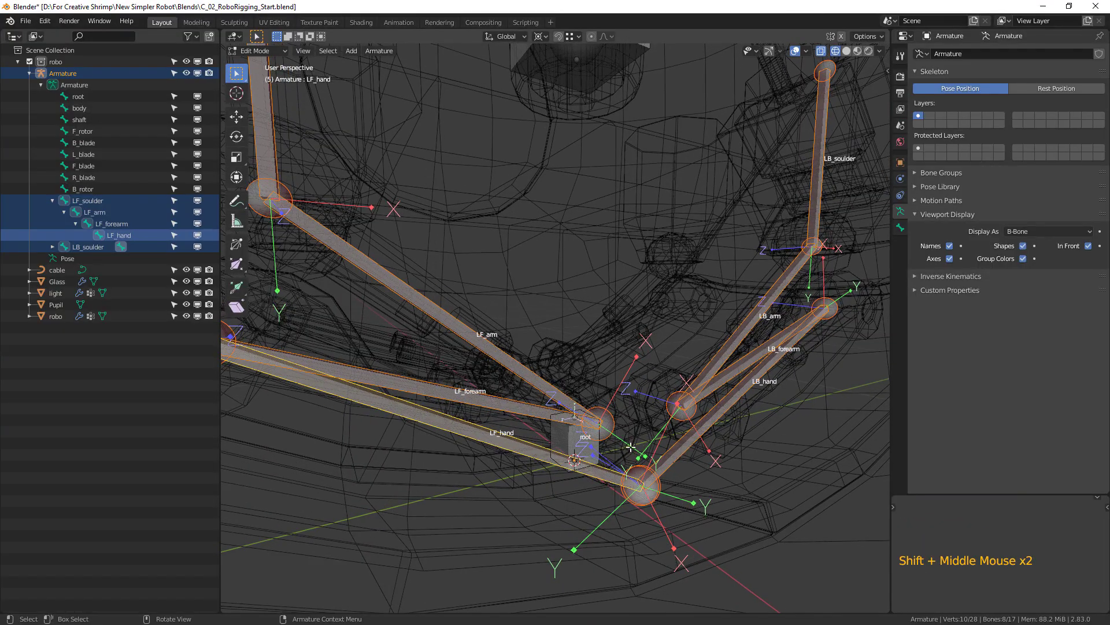
key(shift+d)
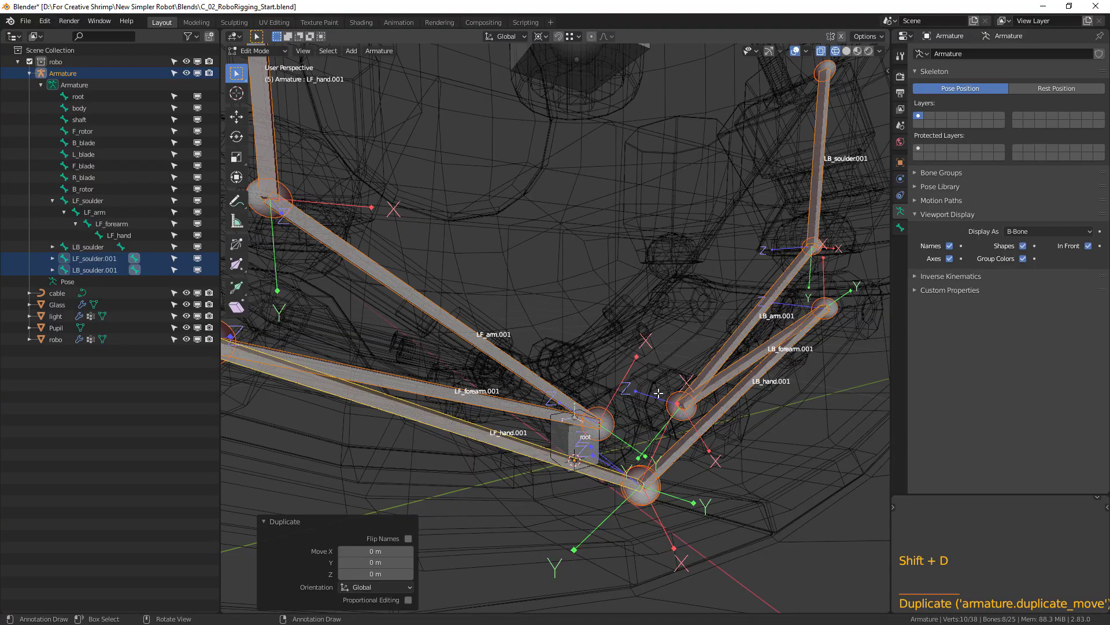
key(s)
key(x)
key(minus)
key(1)
key(Return)
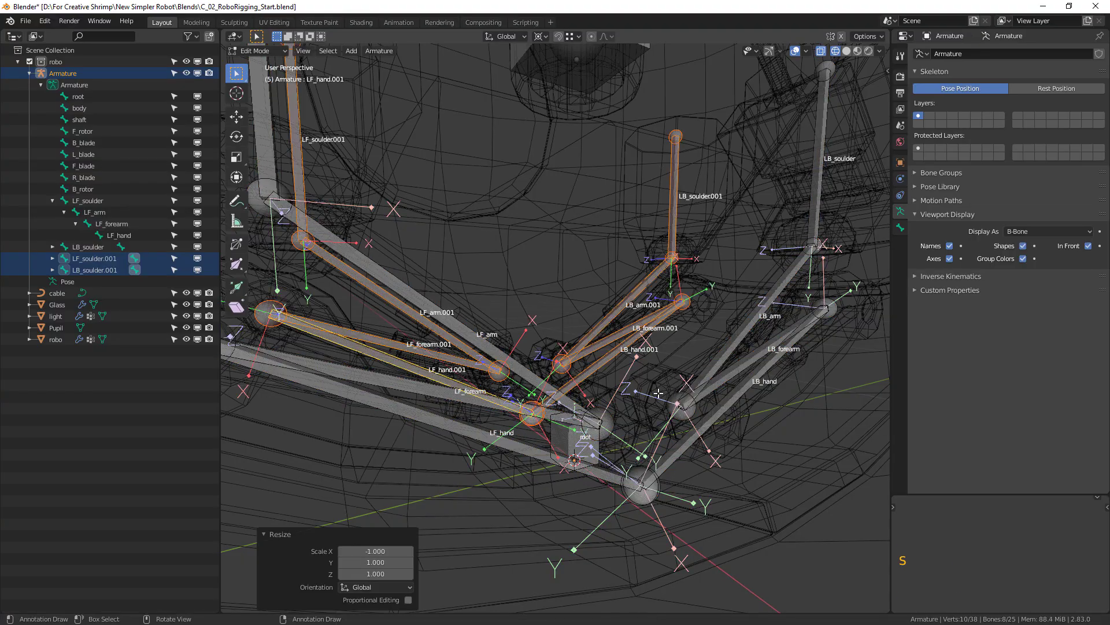
Batch-rename the eight duplicated leg bones by replacing L with R.
scroll(596, 376, down, 1)
middle_drag(597, 376, 552, 376)
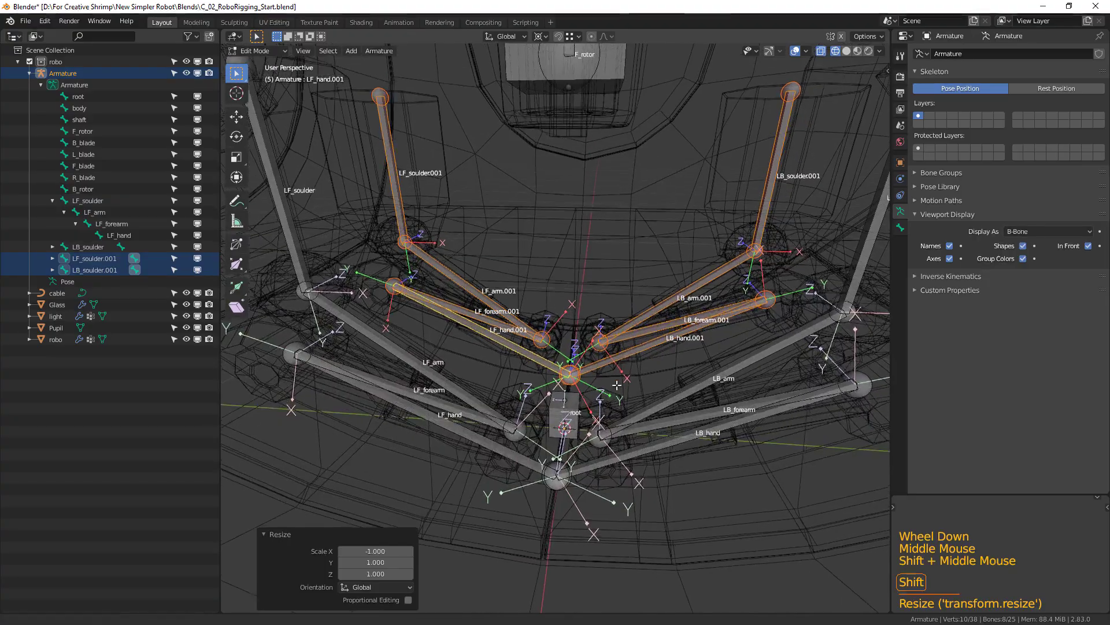
shift+middle_drag(625, 362, 610, 413)
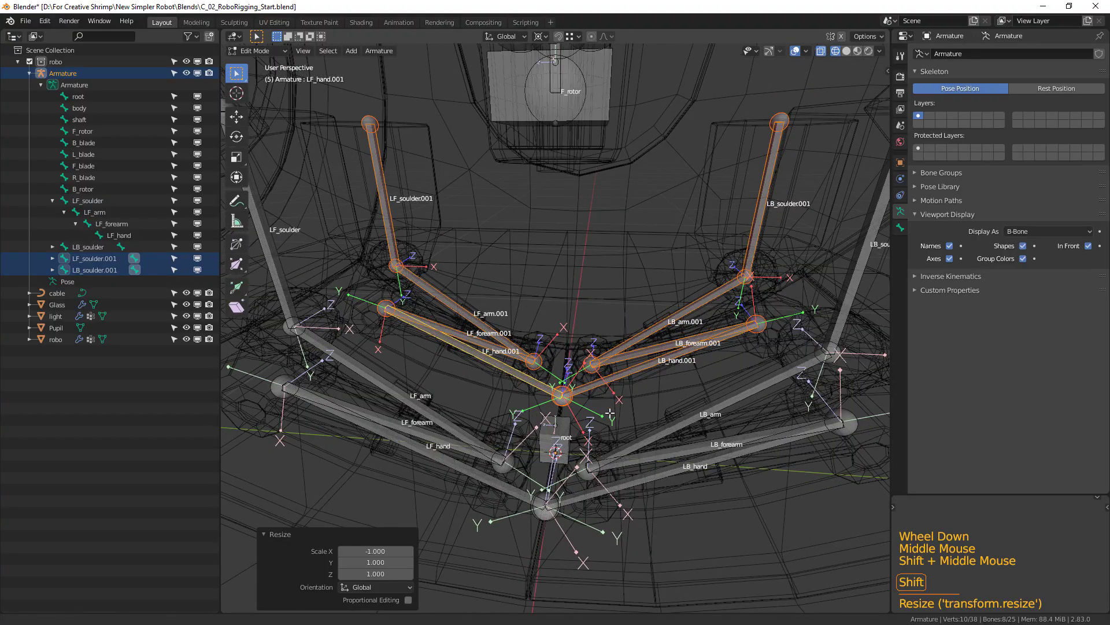
middle_drag(610, 413, 370, 289)
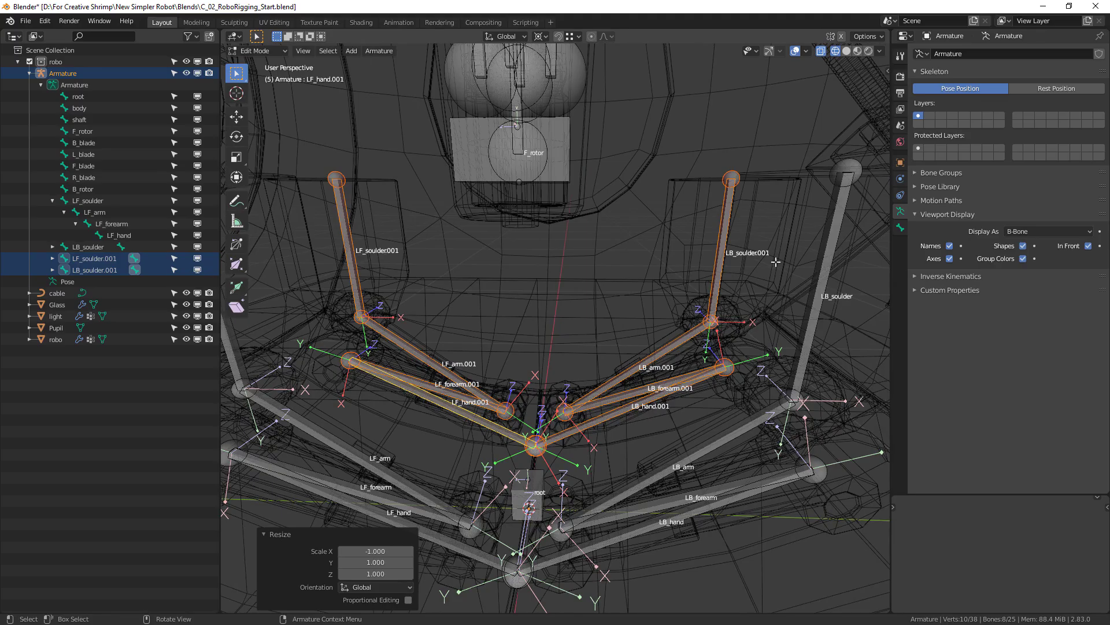
key(ctrl)
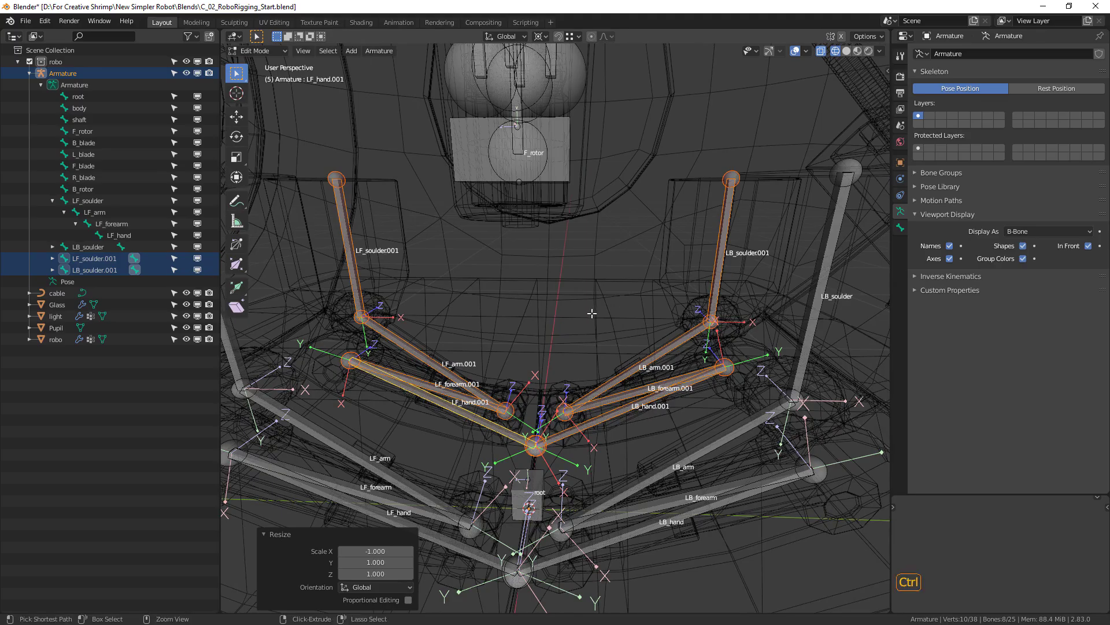
key(ctrl+F2)
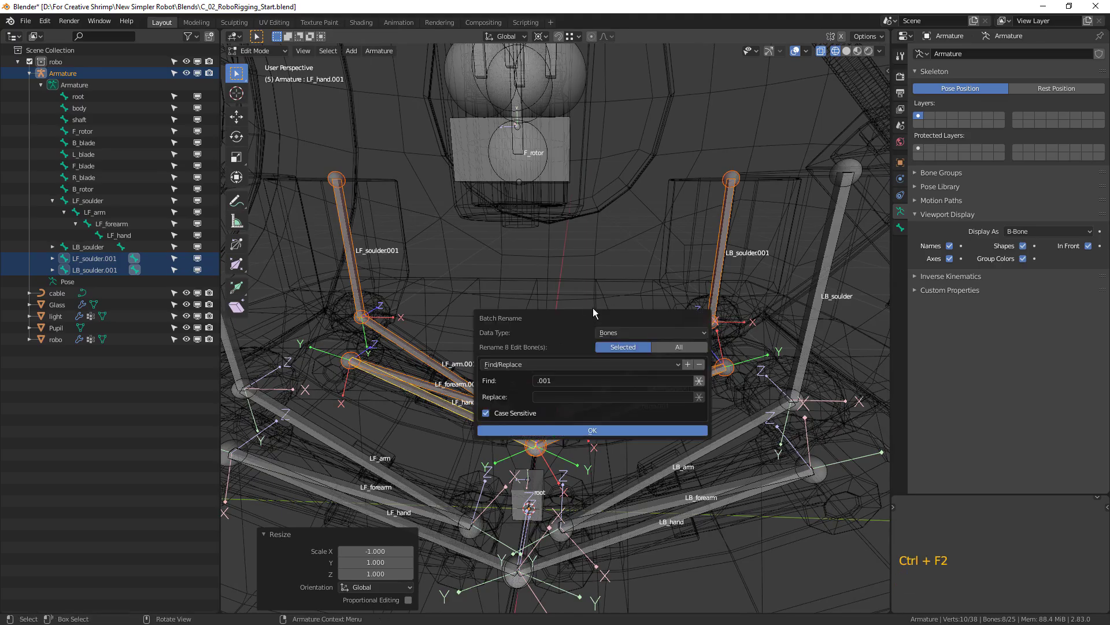
click(569, 380)
text(L)
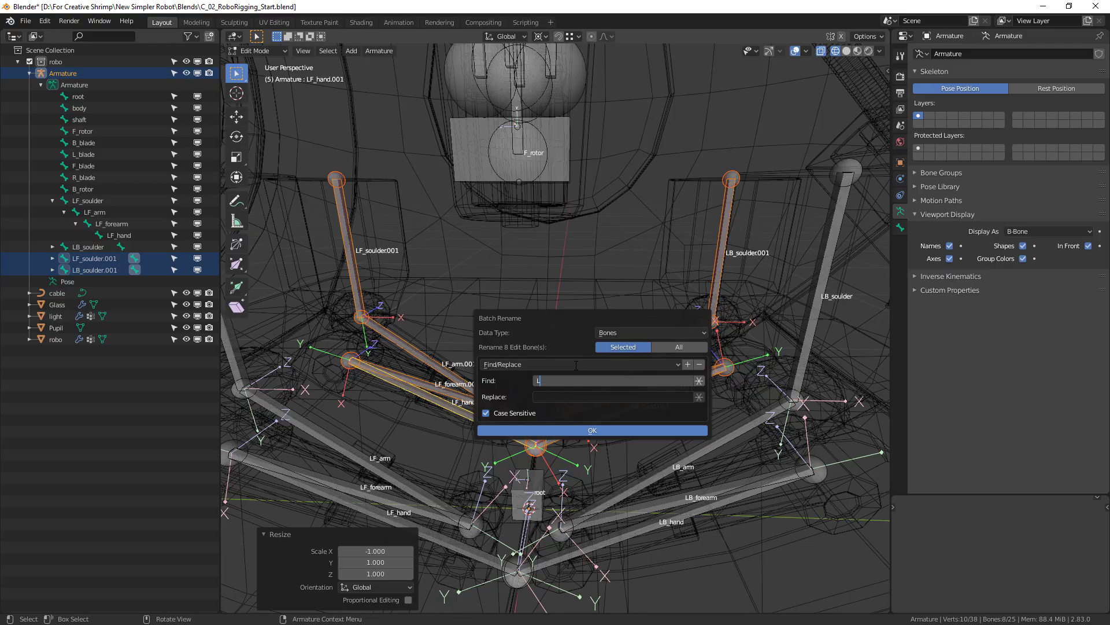
click(570, 397)
text(R)
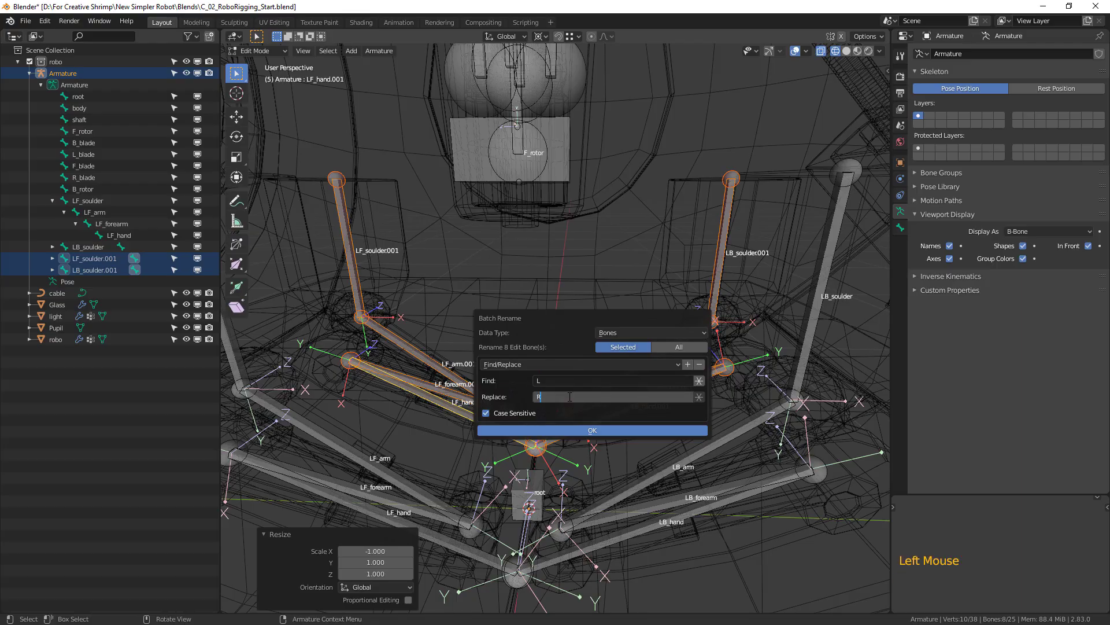
click(592, 430)
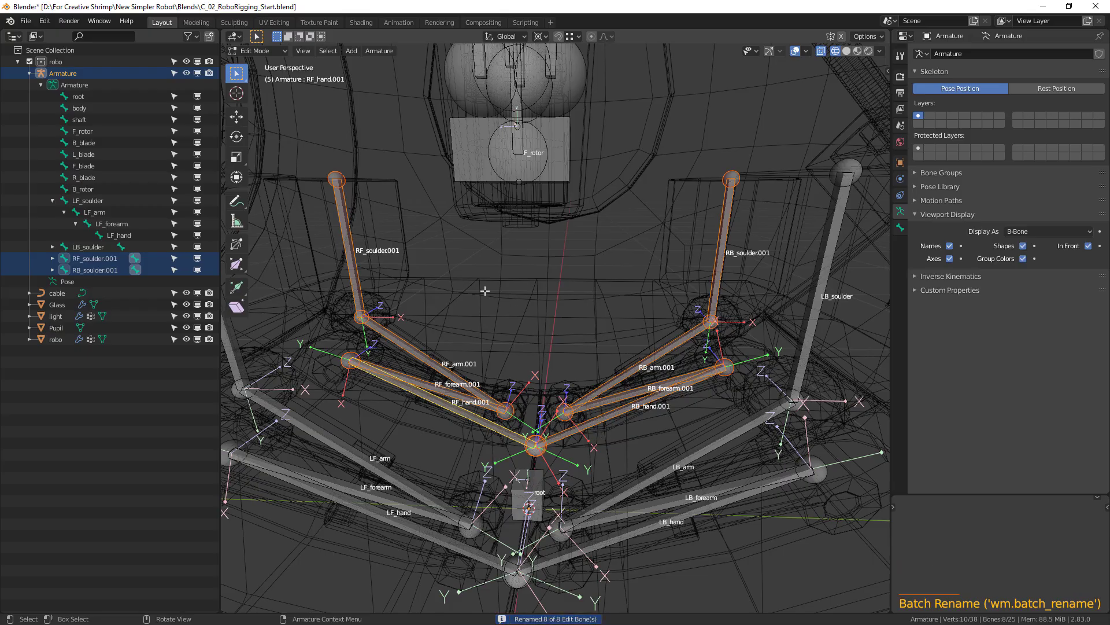
Batch-rename the eight selected right-side leg bones by finding .001 and replacing it with nothing.
key(ctrl+F2)
click(472, 359)
text(.001)
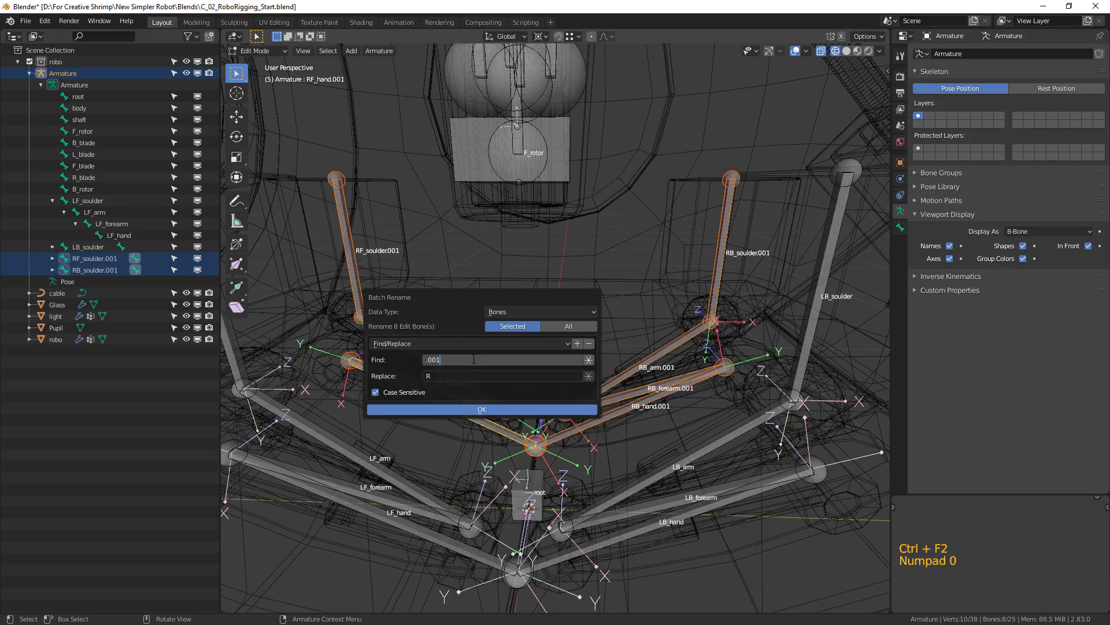
key(Return)
click(436, 376)
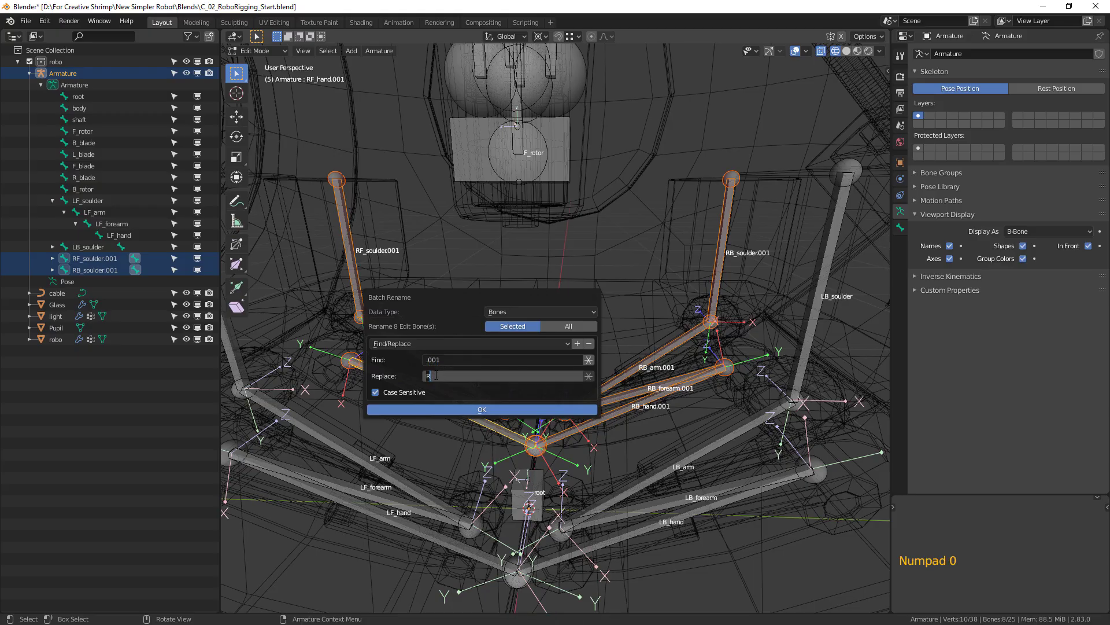
key(BackSpace)
click(470, 409)
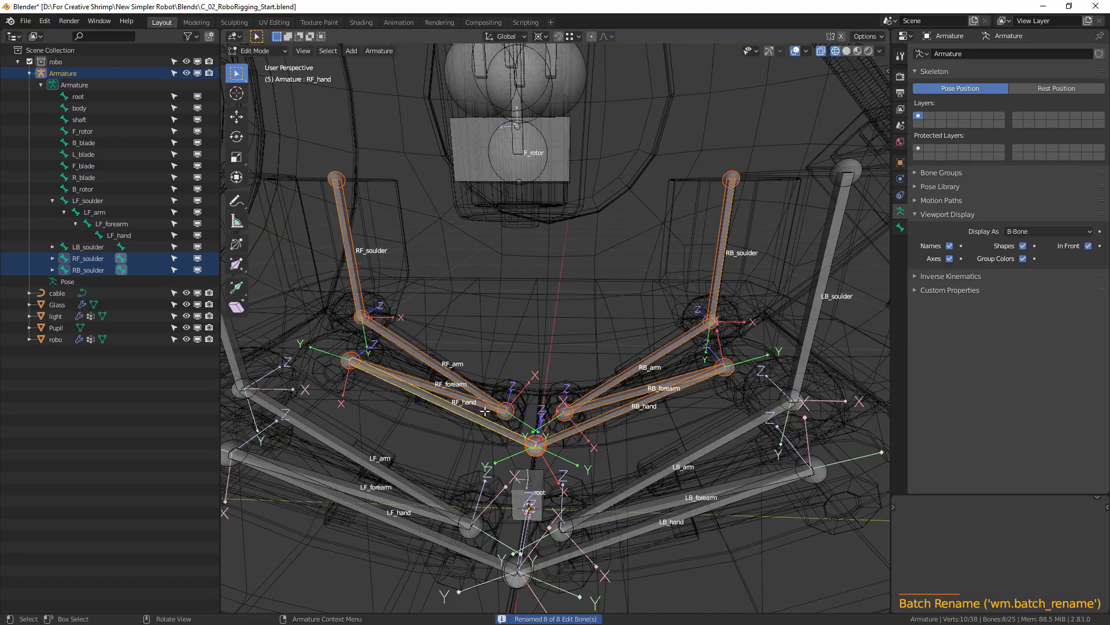
Deselect all bones and examine the four leg chains and their names from several angles.
scroll(676, 402, down, 3)
middle_drag(675, 402, 670, 387)
scroll(675, 399, up, 3)
key(alt+a)
scroll(675, 398, down, 2)
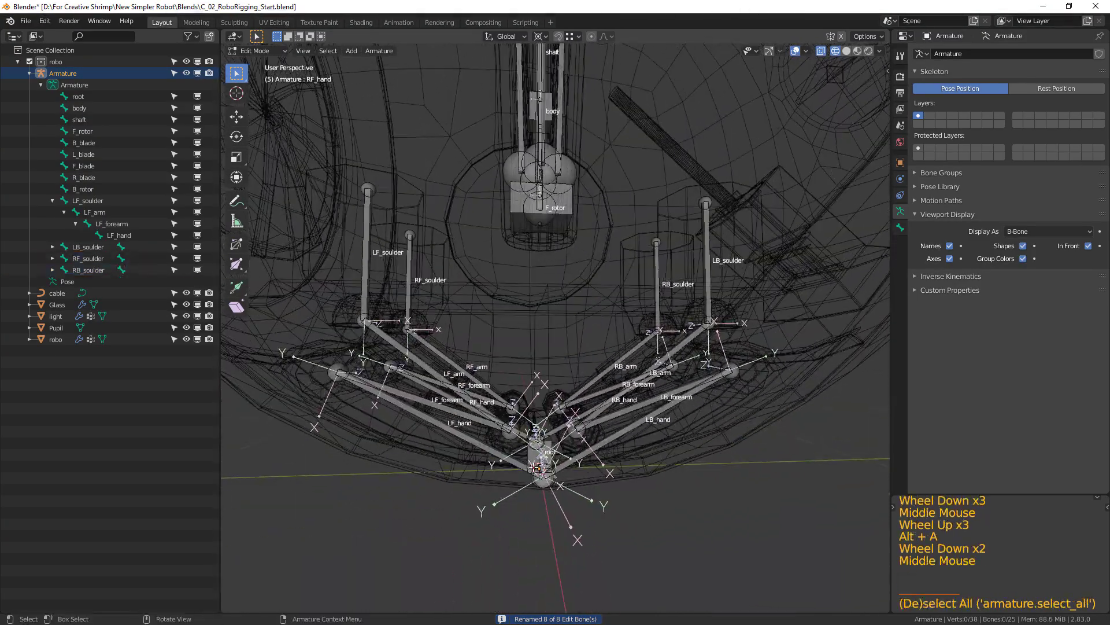
shift+middle_drag(555, 362, 445, 306)
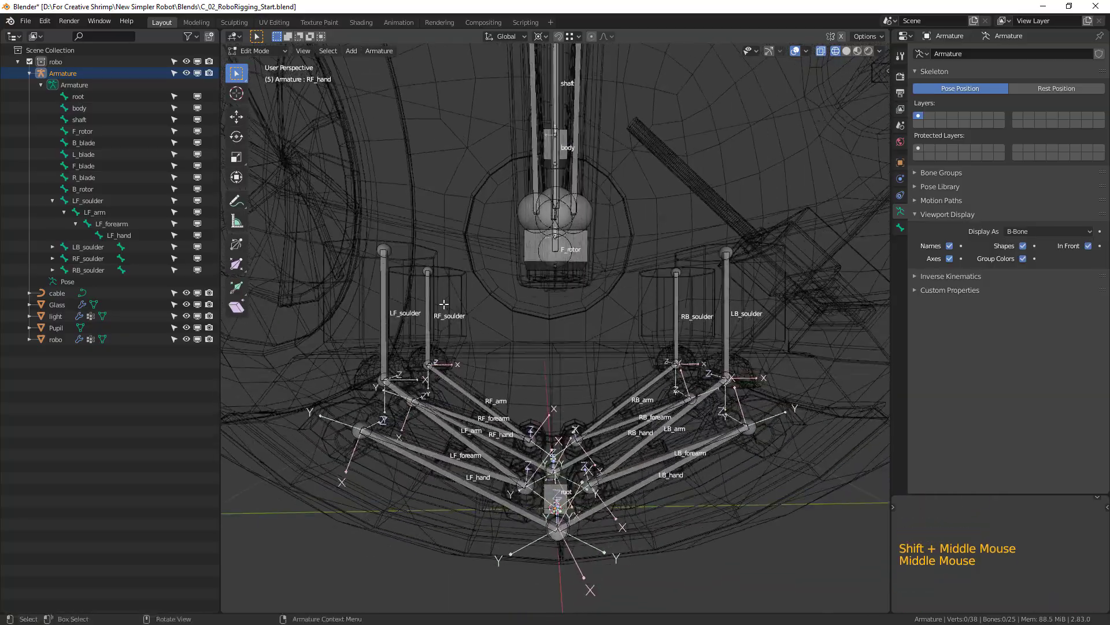
scroll(566, 380, down, 2)
shift+middle_drag(581, 320, 492, 375)
scroll(503, 348, up, 1)
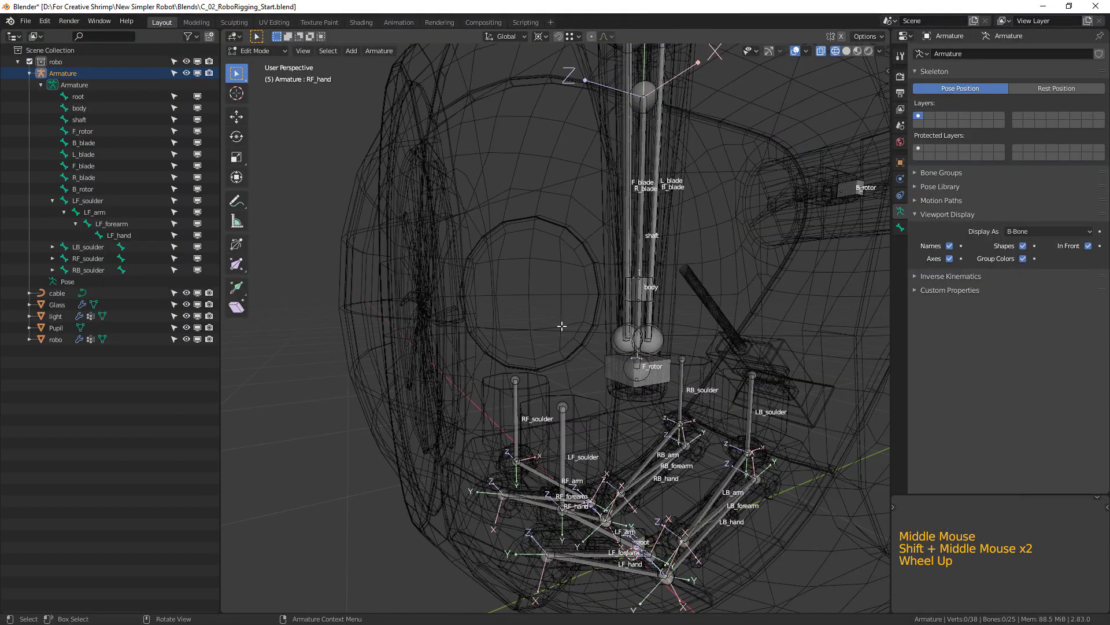
Duplicate the body bone in the right side view, moving the copy about -0.43 m in Y and 0.19 m in Z.
key(KP_3)
scroll(562, 326, up, 3)
shift+middle_drag(783, 203, 751, 316)
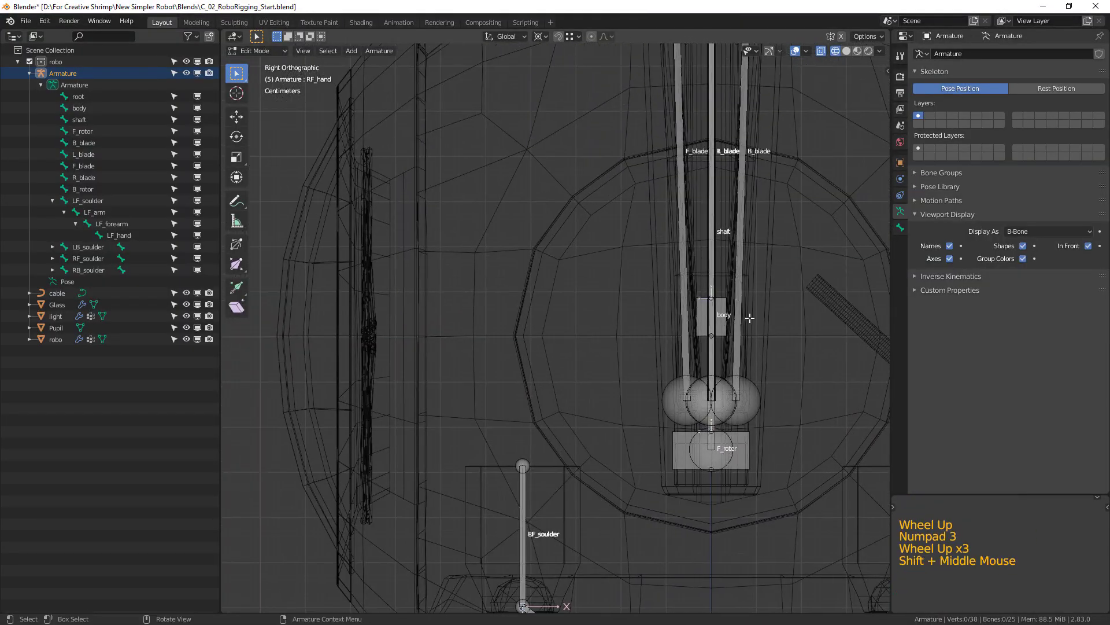
click(726, 316)
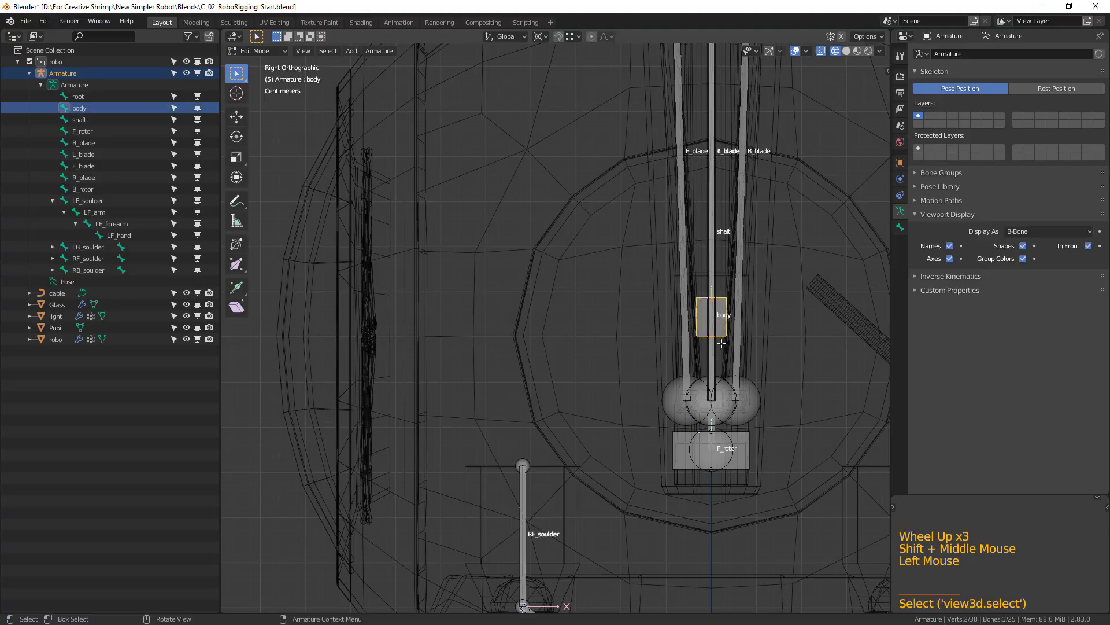
key(shift+d)
click(531, 255)
shift+middle_drag(531, 256, 489, 298)
shift+middle_drag(574, 318, 512, 312)
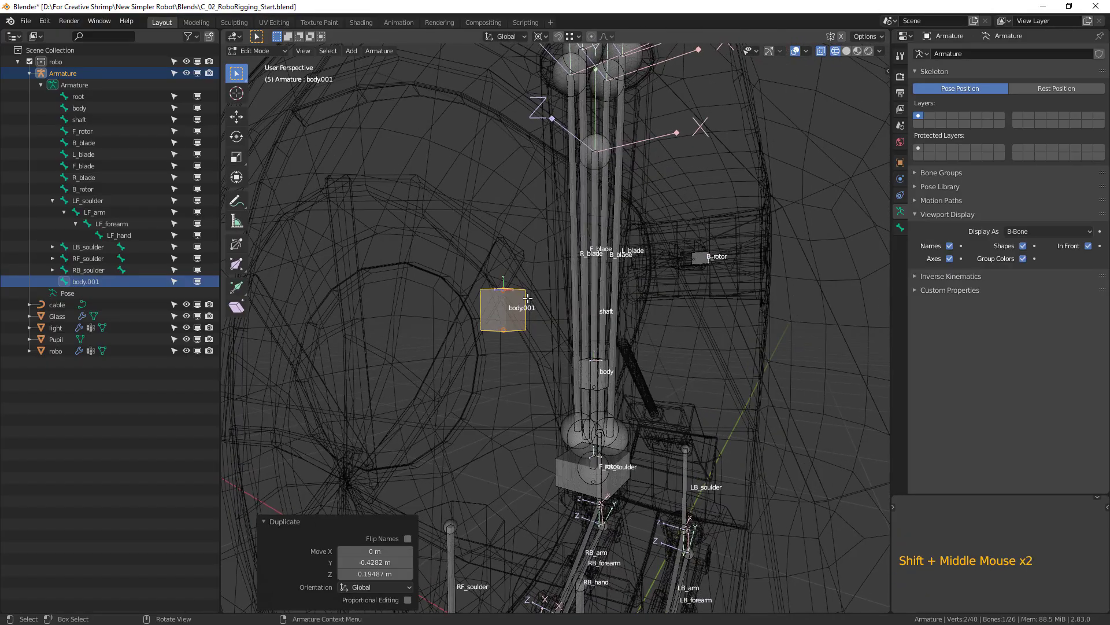
Set the transform pivot point to Individual Origins and the transform orientation to Local.
click(543, 40)
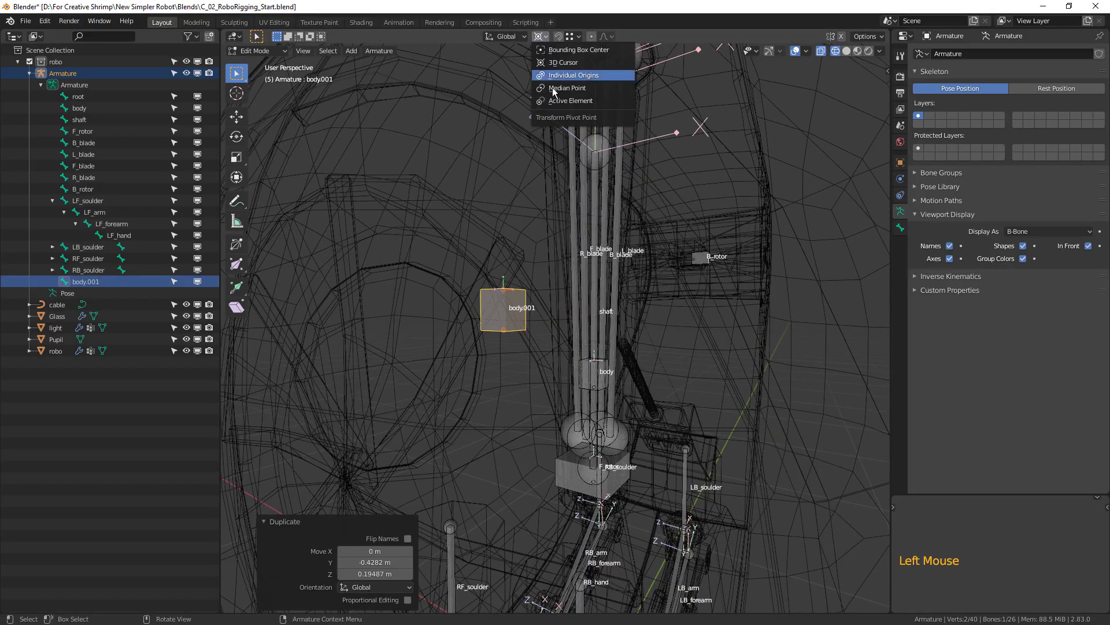
click(508, 37)
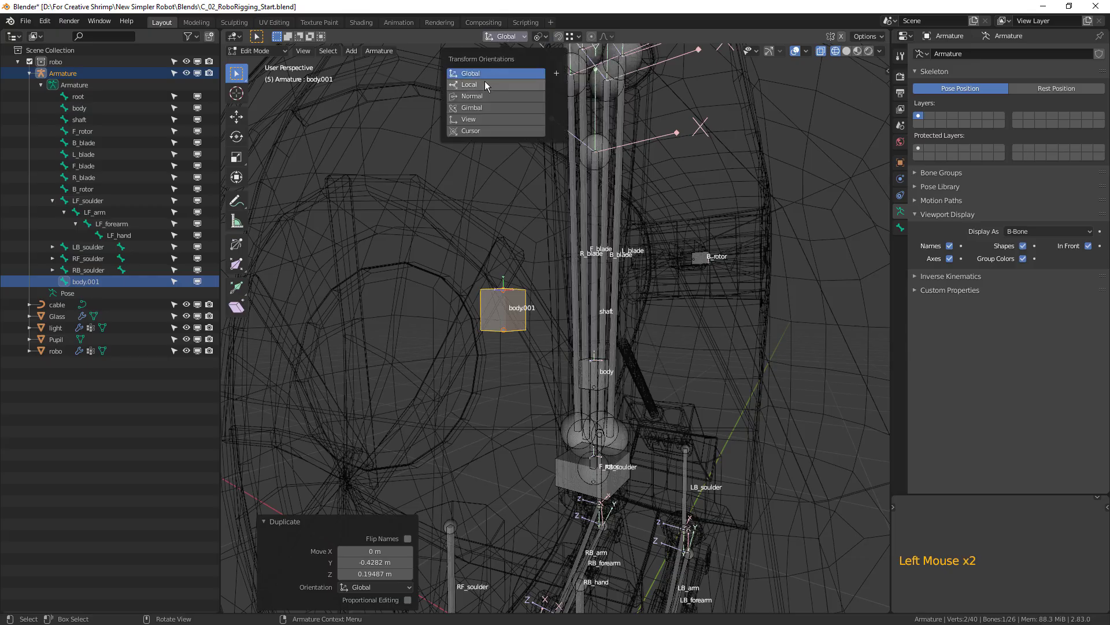
click(488, 85)
Rotate the duplicated body bone 180° in the side view and move it about -0.34 m in Y and 0.21 m in Z.
key(KP_3)
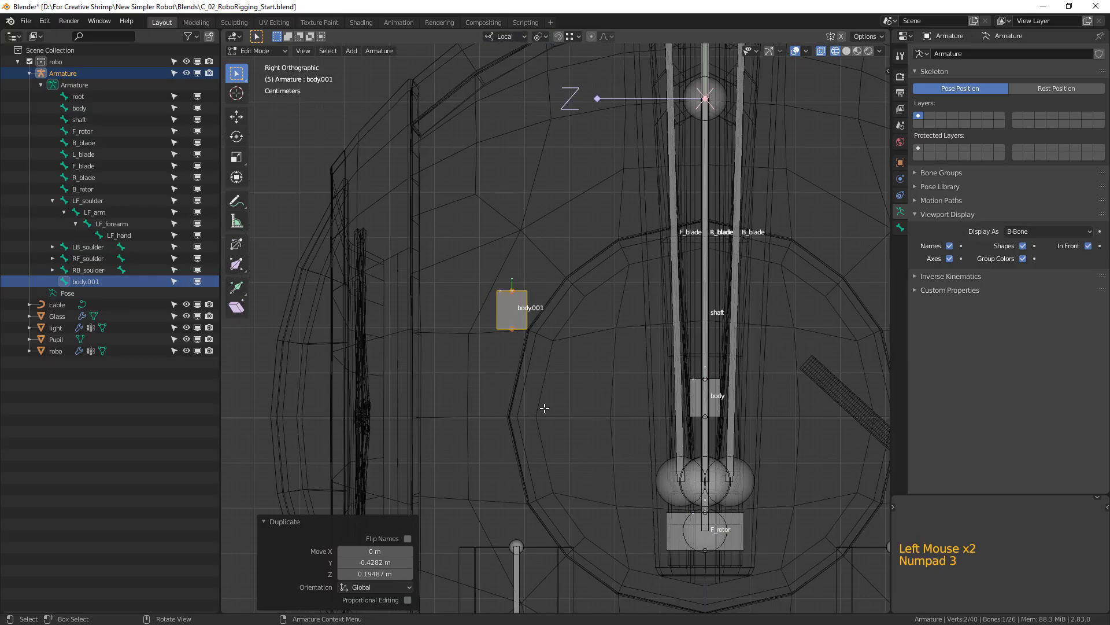
text(r)
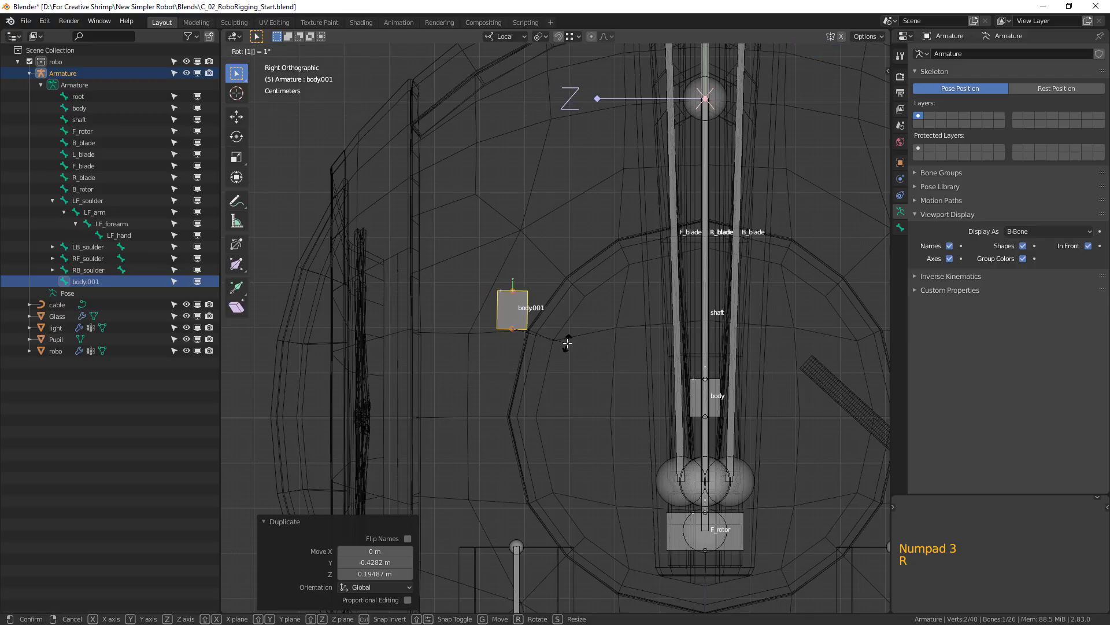
text(180)
key(Return)
key(g)
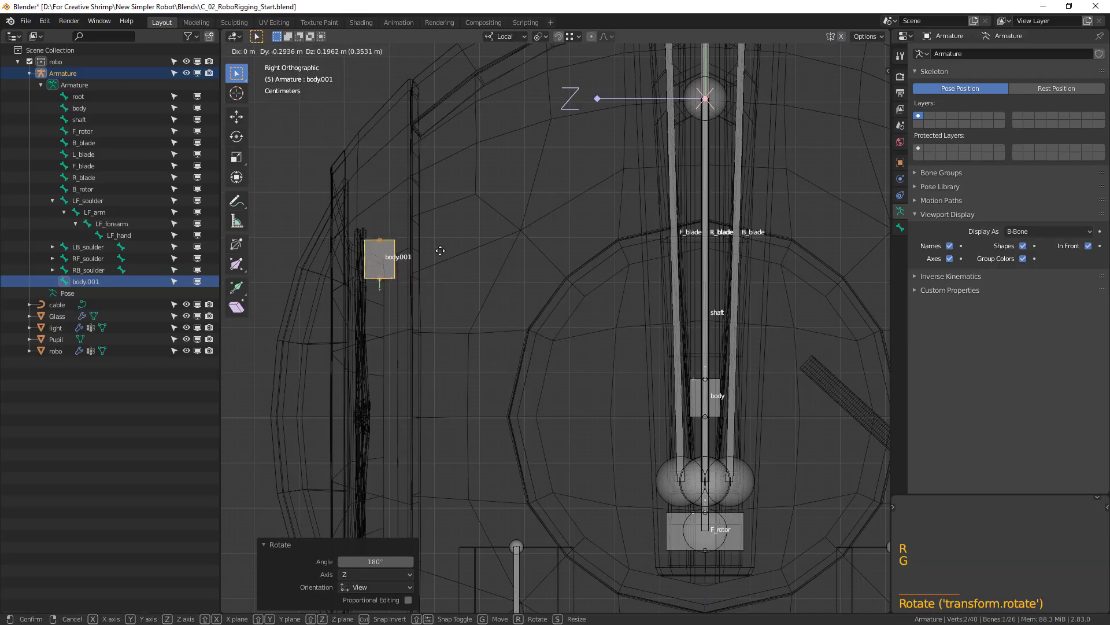
click(390, 280)
Scale the duplicated body bone up by about 4.44 and shrink its B-Bone display to a thin bar.
middle_drag(390, 281, 555, 319)
scroll(474, 255, down, 2)
key(KP_1)
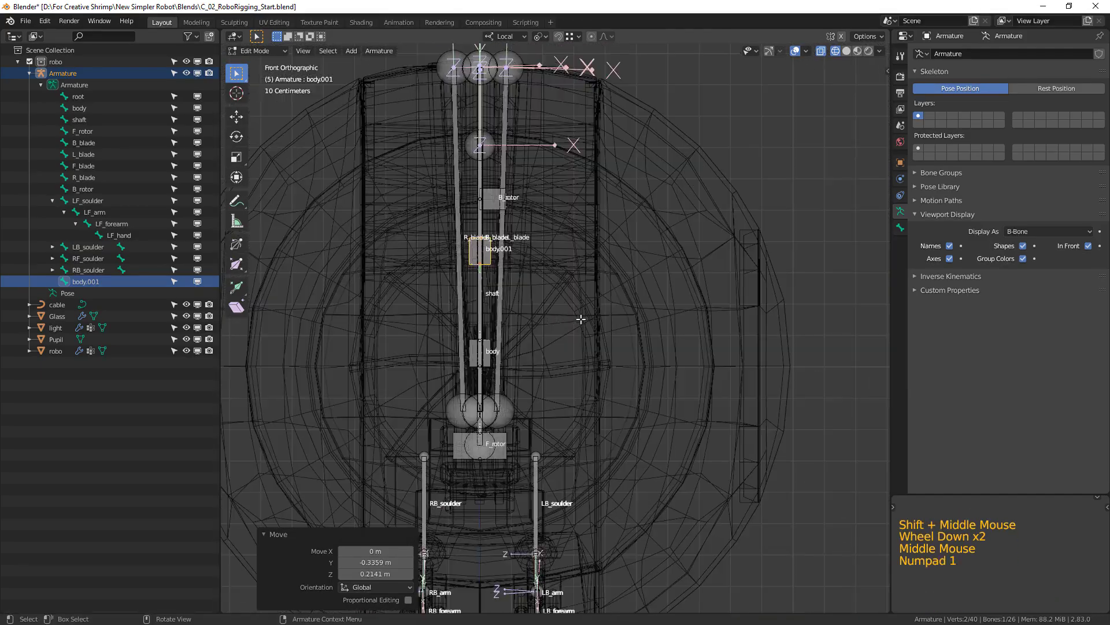
scroll(630, 343, up, 2)
middle_drag(630, 344, 565, 310)
scroll(641, 339, down, 1)
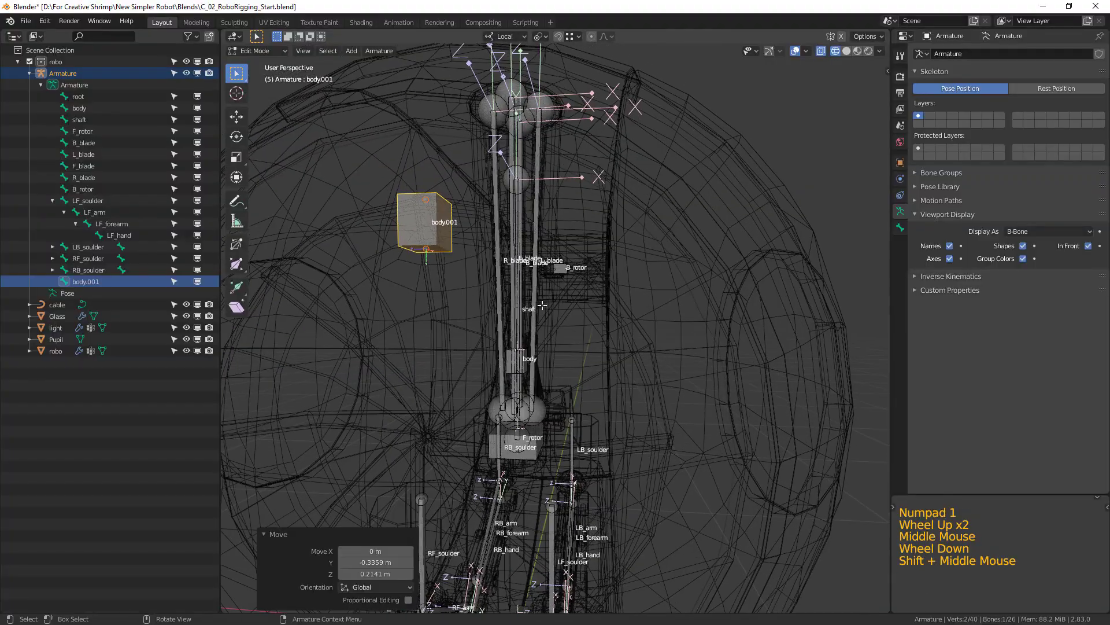
key(s)
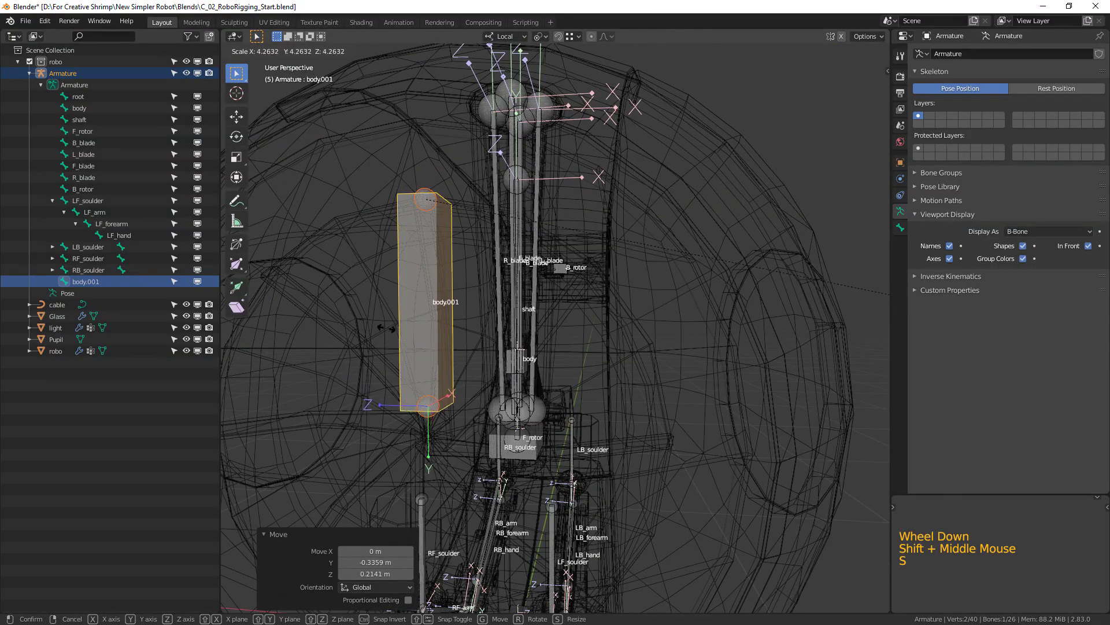
click(551, 330)
key(ctrl+alt+s)
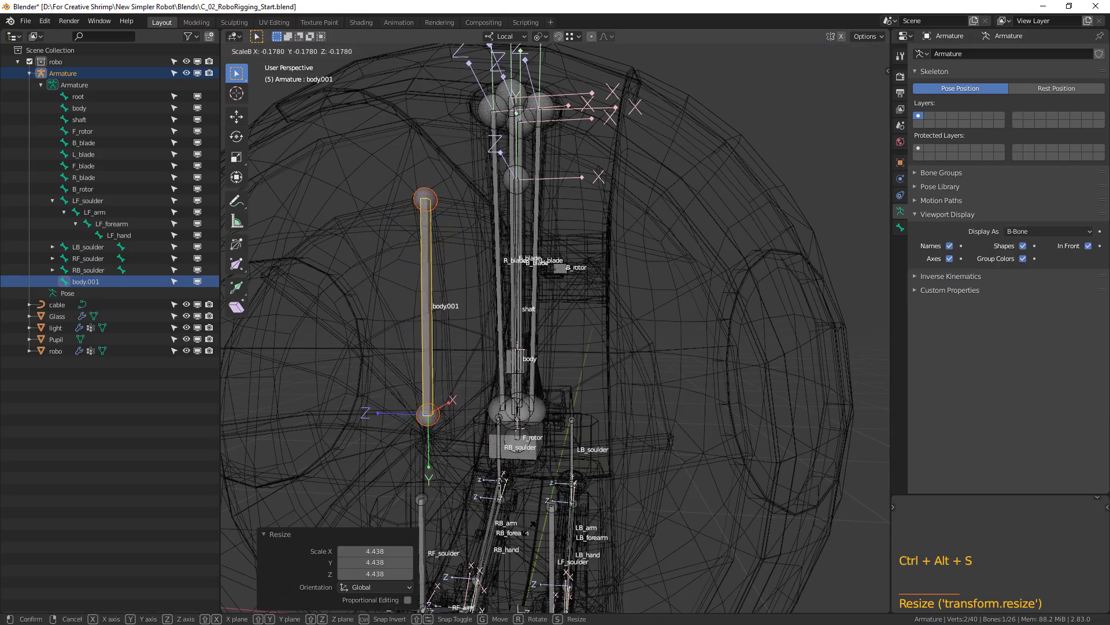
click(526, 538)
Rename the duplicated body.001 bone as Iris1.
click(99, 282)
double_click(100, 282)
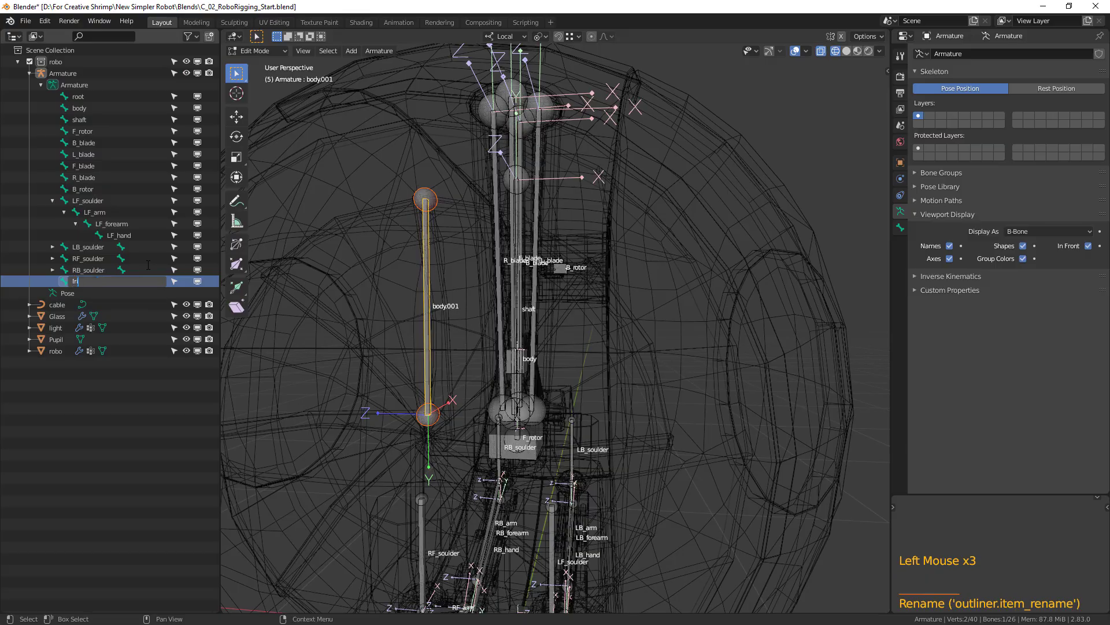
text(Iris91)
key(BackSpace)
key(BackSpace)
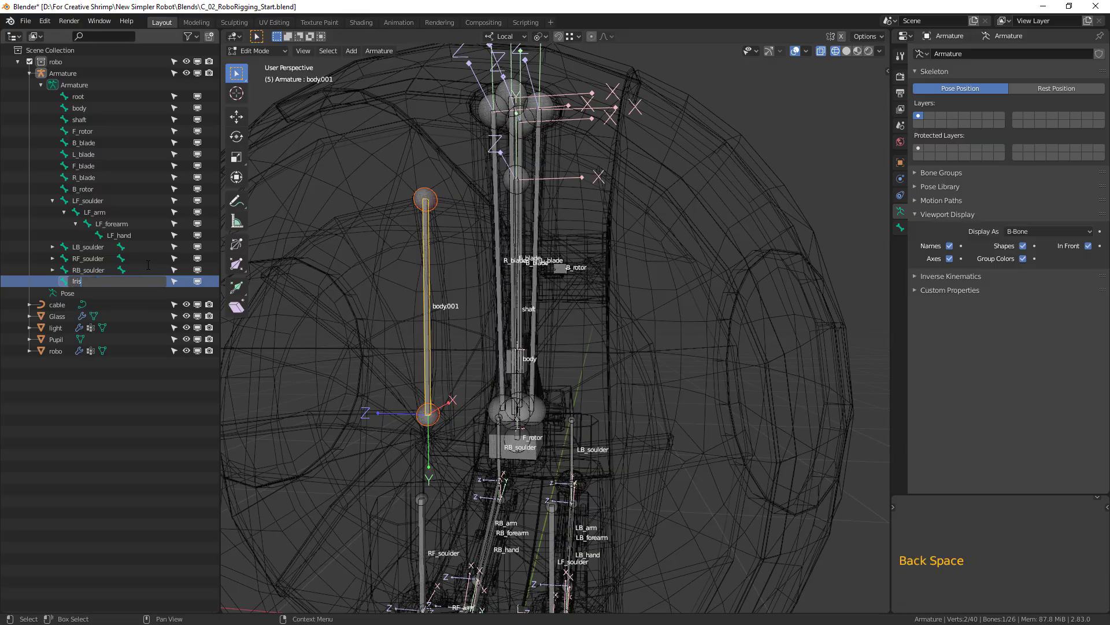
key(Return)
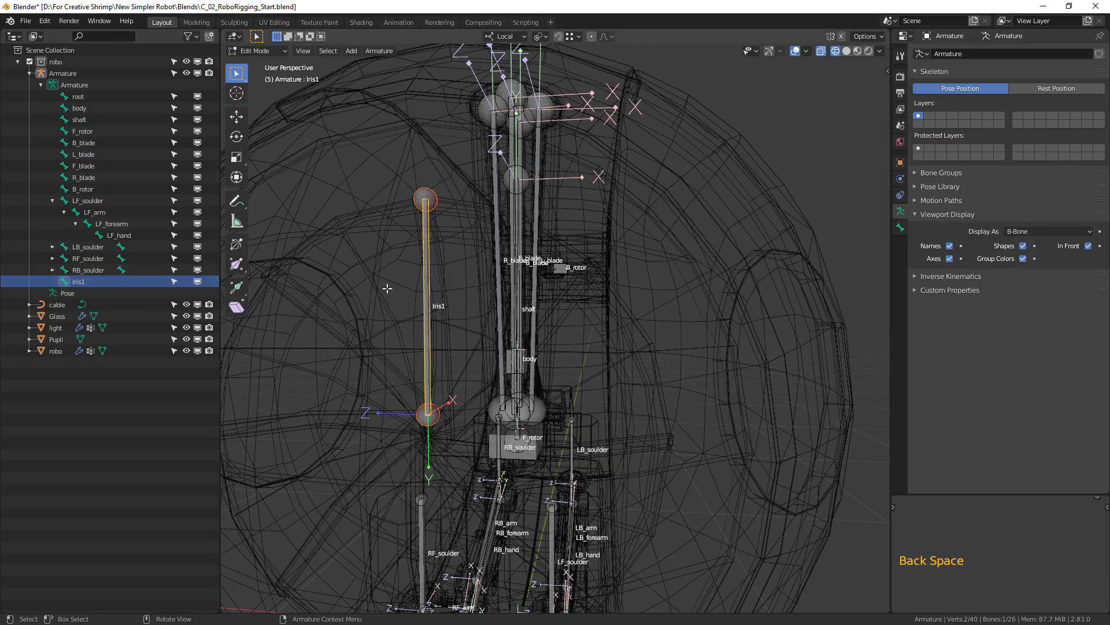
Test rotating the Iris1 bone in Pose Mode and examine its placement against the iris blades from several angles.
mouse_move(471, 269)
shift+middle_down()
mouse_move(471, 243)
mouse_move(429, 249)
mouse_move(418, 220)
mouse_move(463, 248)
shift+middle_up()
key(Tab)
click(418, 217)
key(r)
click(422, 192)
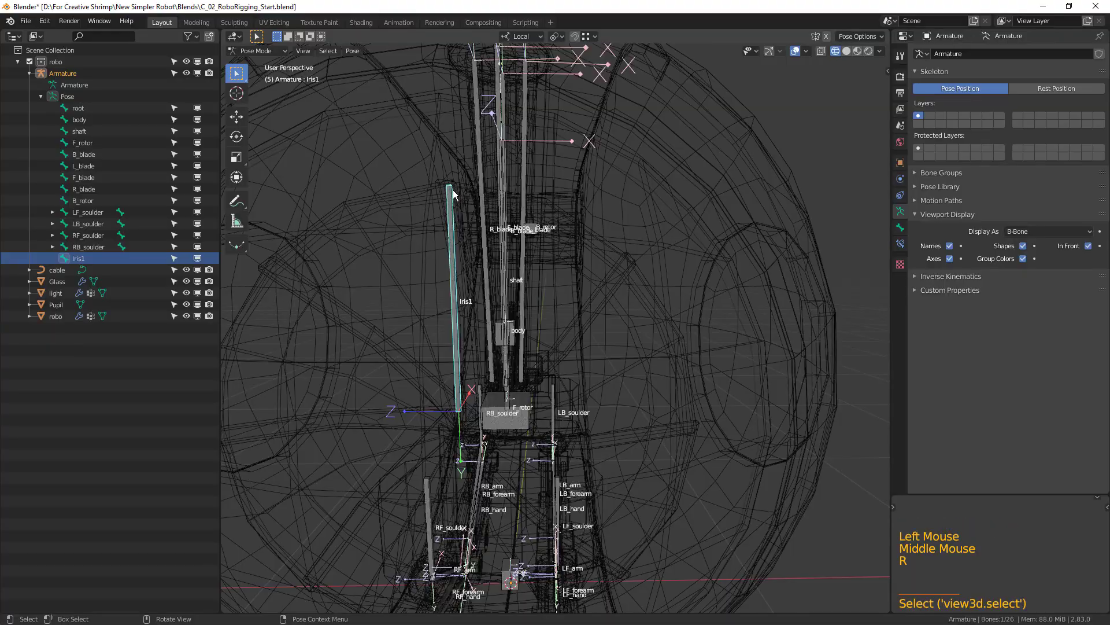
key(r)
middle_drag(588, 324, 544, 309)
middle_drag(516, 300, 461, 229)
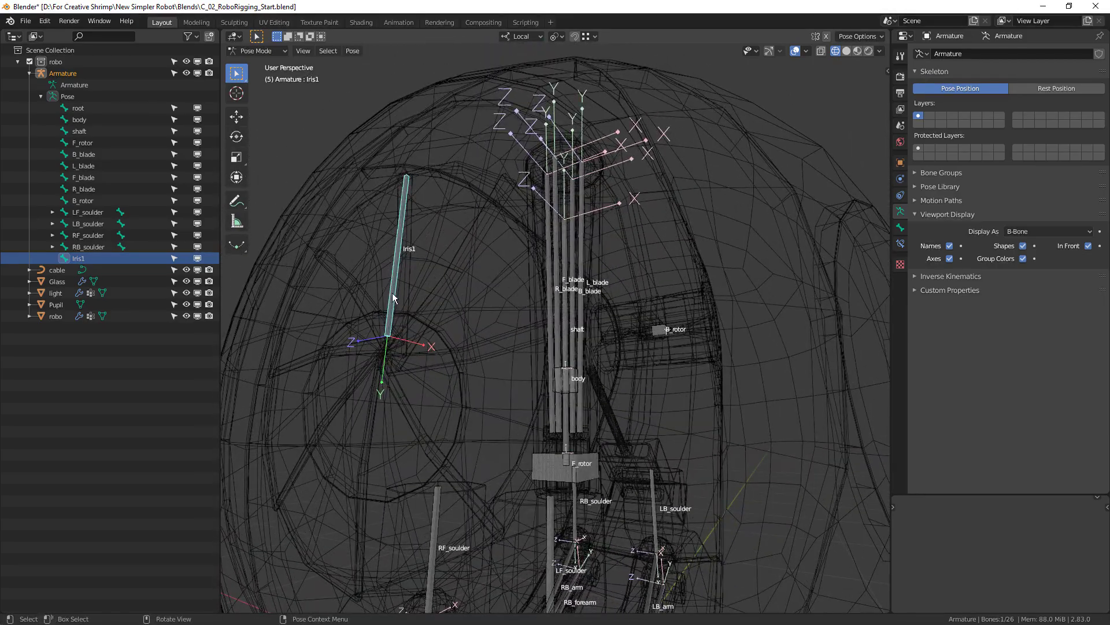
middle_drag(390, 290, 409, 291)
scroll(500, 418, down, 1)
shift+middle_drag(521, 418, 567, 413)
middle_drag(572, 412, 546, 422)
scroll(544, 419, up, 1)
middle_drag(423, 385, 457, 347)
Select the ring of faces surrounding the iris blades in the robo mesh, using face selection in Edit Mode.
key(Tab)
key(Tab)
click(481, 126)
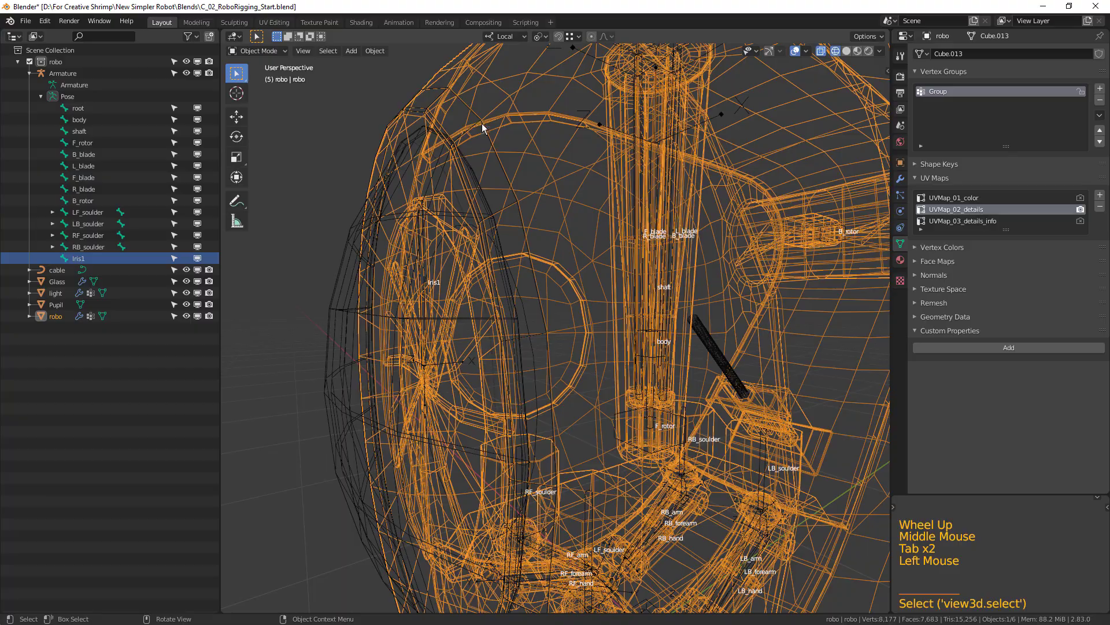
key(Tab)
middle_drag(485, 242, 402, 145)
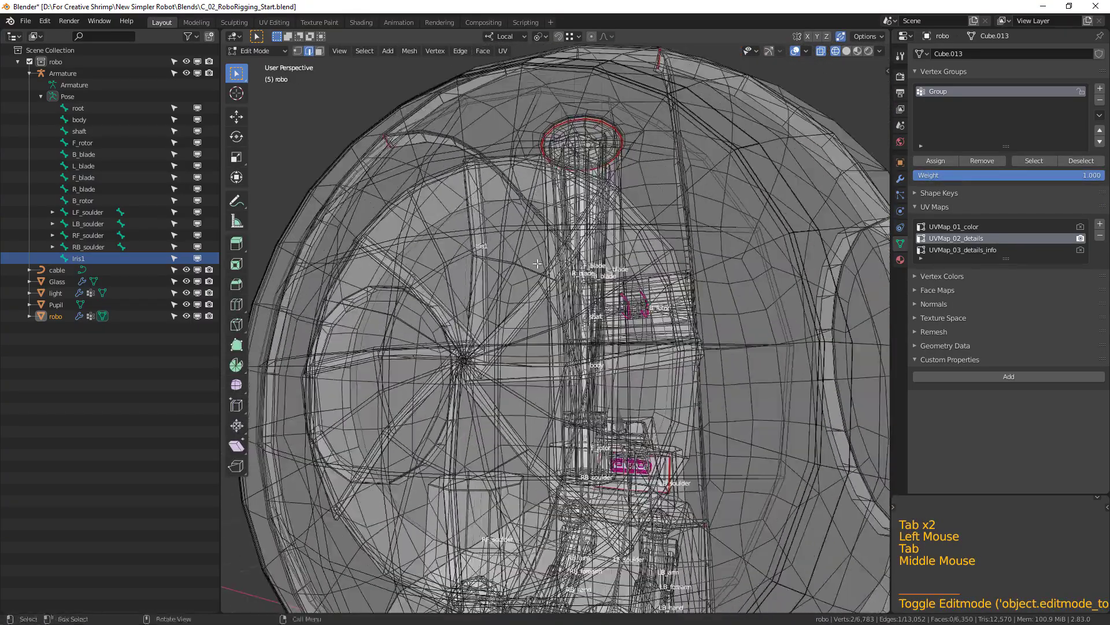
scroll(397, 139, up, 1)
alt+click(406, 162)
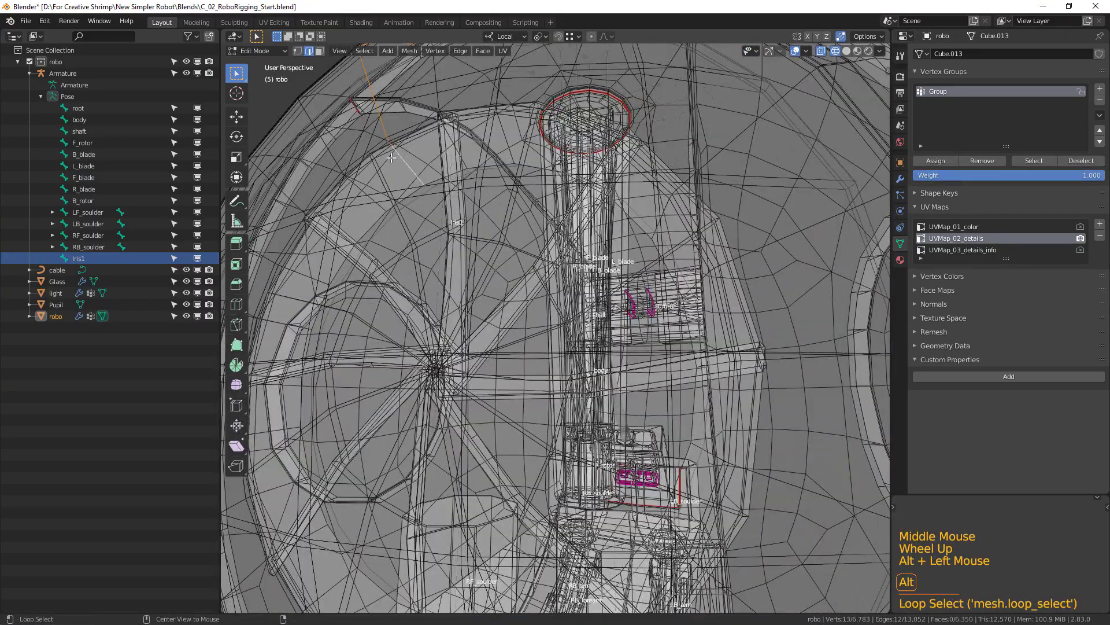
click(318, 51)
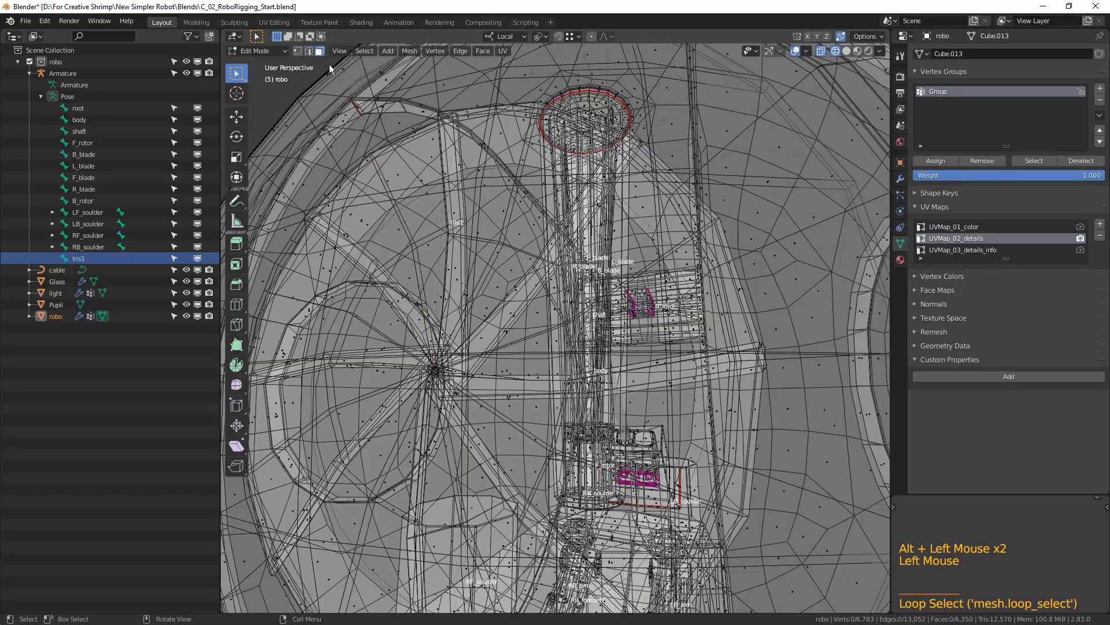
alt+click(396, 175)
Snap the 3D cursor to the centre of the selected ring of faces.
scroll(397, 176, down, 2)
middle_drag(396, 175, 506, 272)
scroll(509, 275, up, 1)
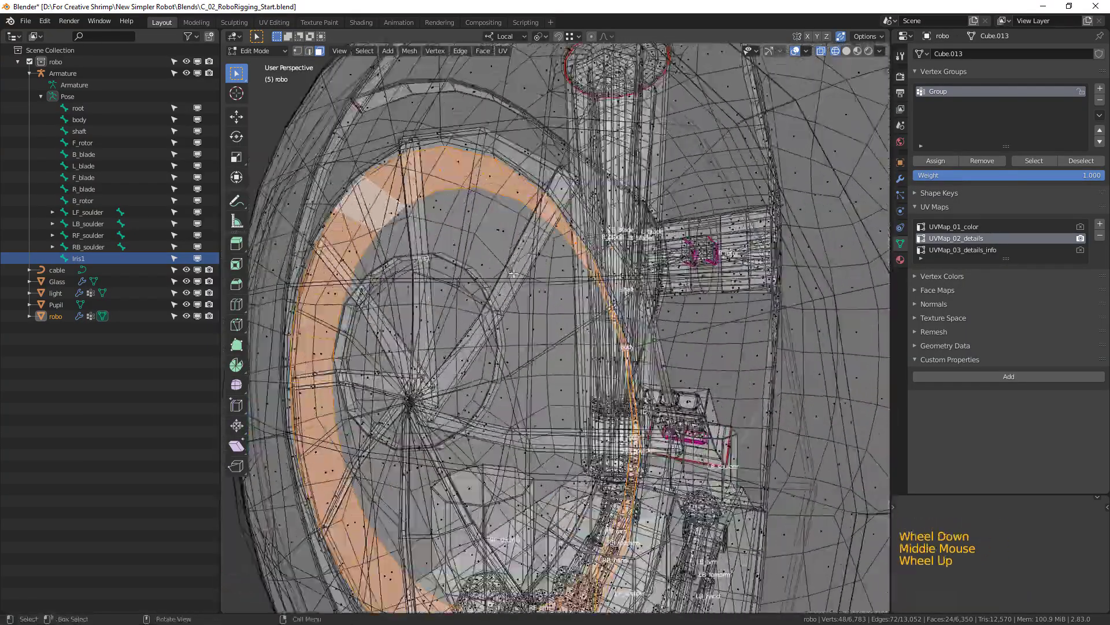
key(shift+s)
click(506, 345)
Return from the robo mesh to Edit Mode on the armature's Iris1 bone and open the transform pivot point choices.
shift+middle_drag(506, 346, 503, 258)
scroll(610, 357, down, 1)
key(Tab)
scroll(611, 370, up, 1)
click(417, 258)
key(Tab)
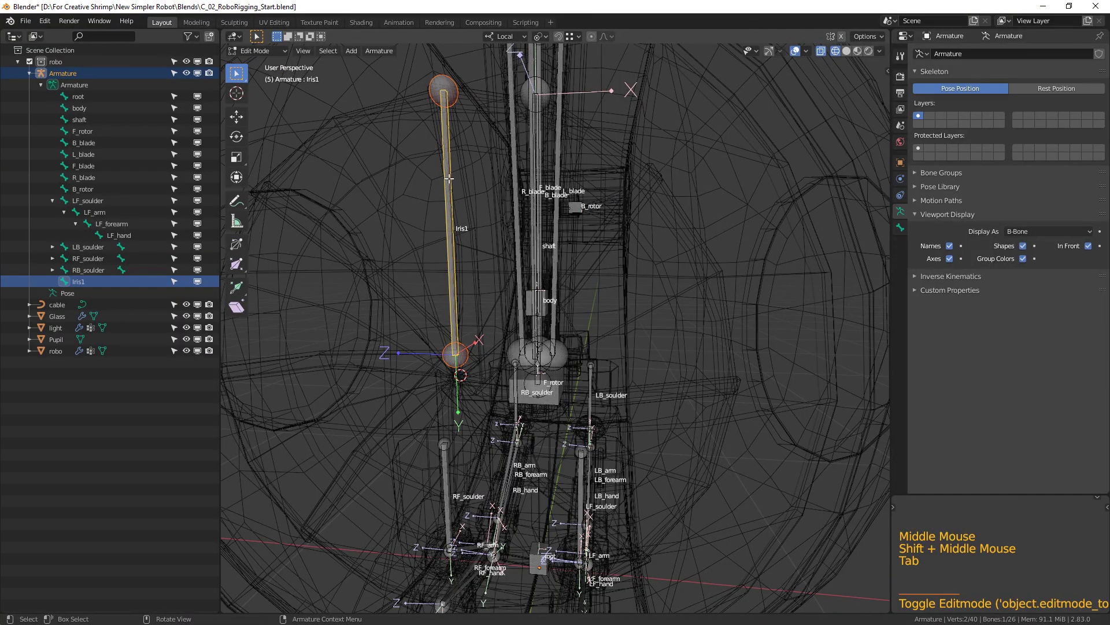
click(540, 37)
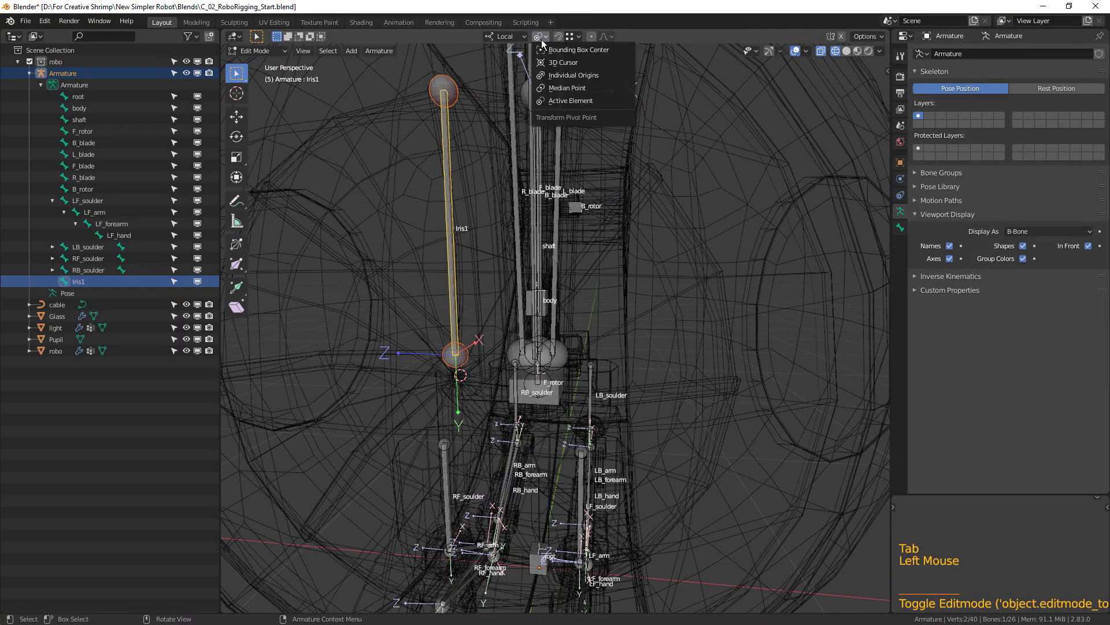
Set the transform pivot point to 3D Cursor and the transform orientation to Global.
click(564, 63)
click(505, 37)
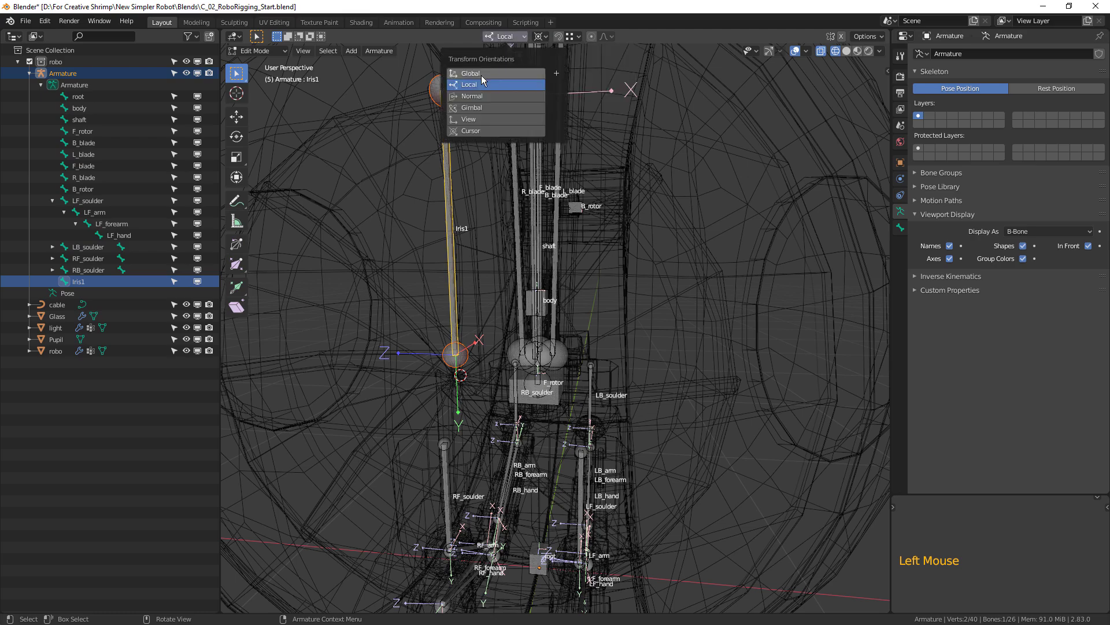
click(478, 73)
In front view, duplicate the Iris1 bone twice around the 3D cursor, rotating each successive copy by 45°.
key(KP_1)
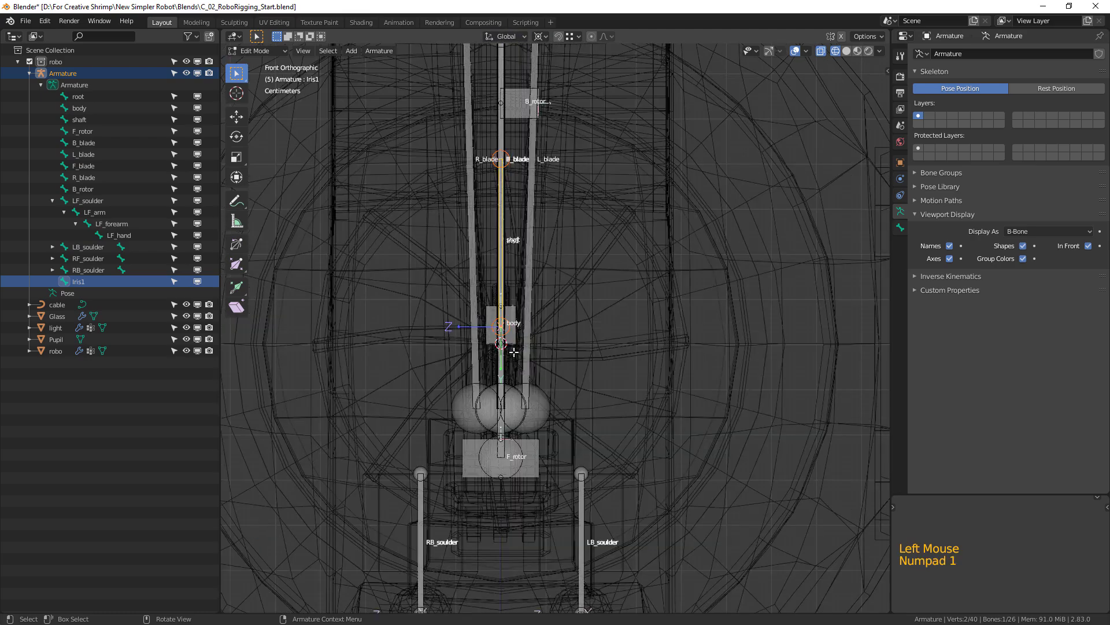
scroll(520, 376, up, 1)
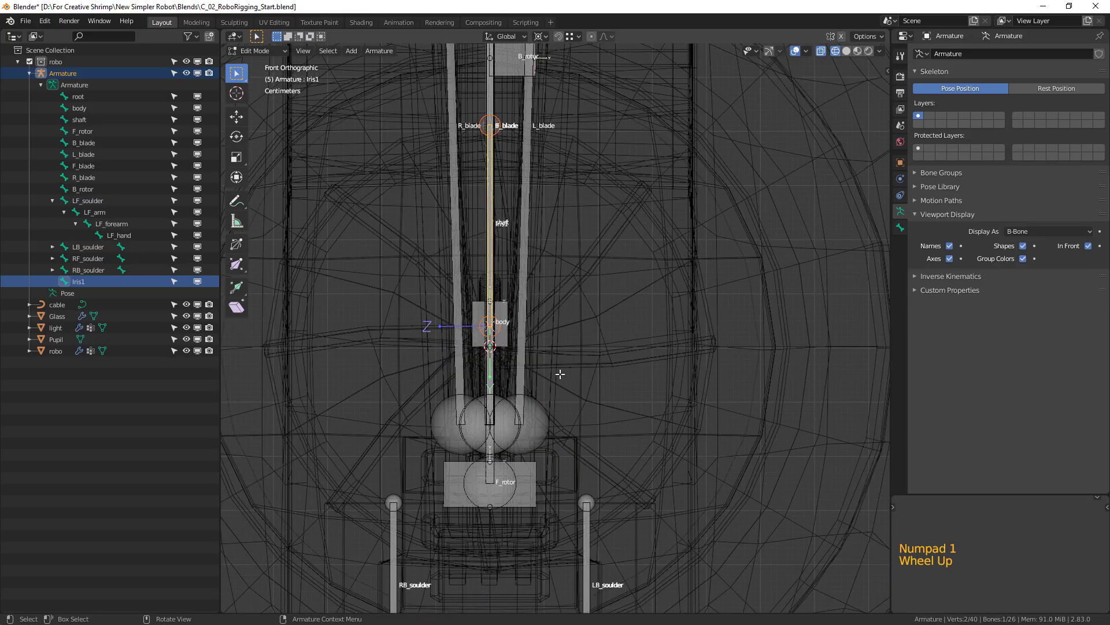
key(shift+d)
text(45)
key(Return)
key(shift+d)
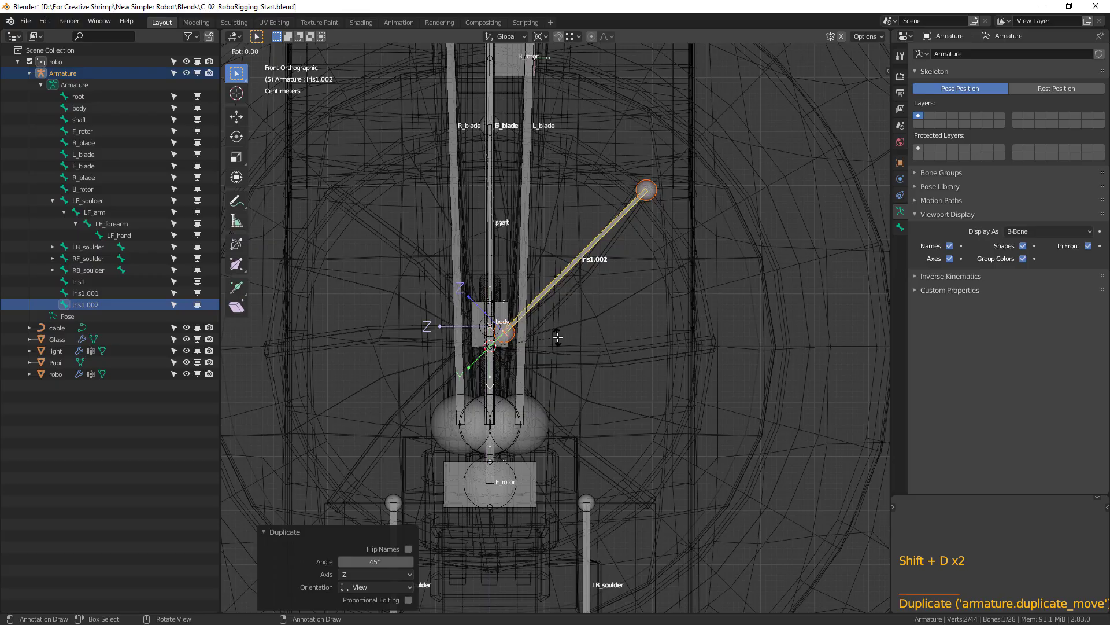
text(45)
key(Return)
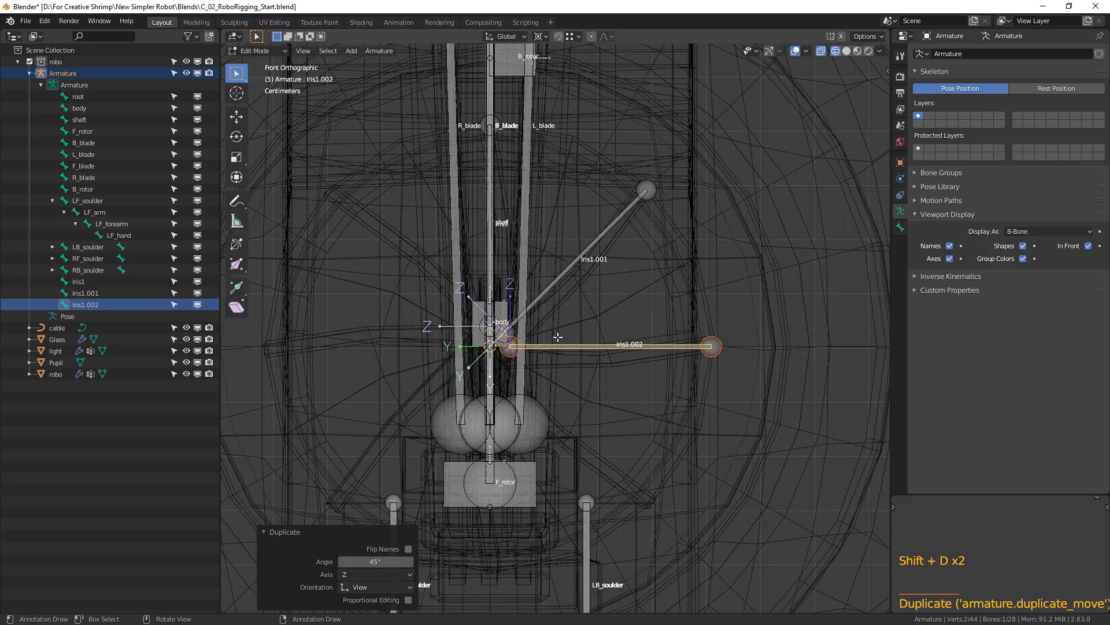
Duplicate the horizontal Iris1.002 bone and its new copy once each, rotating each duplicate another 45° around the 3D cursor.
key(shift+d)
text(45)
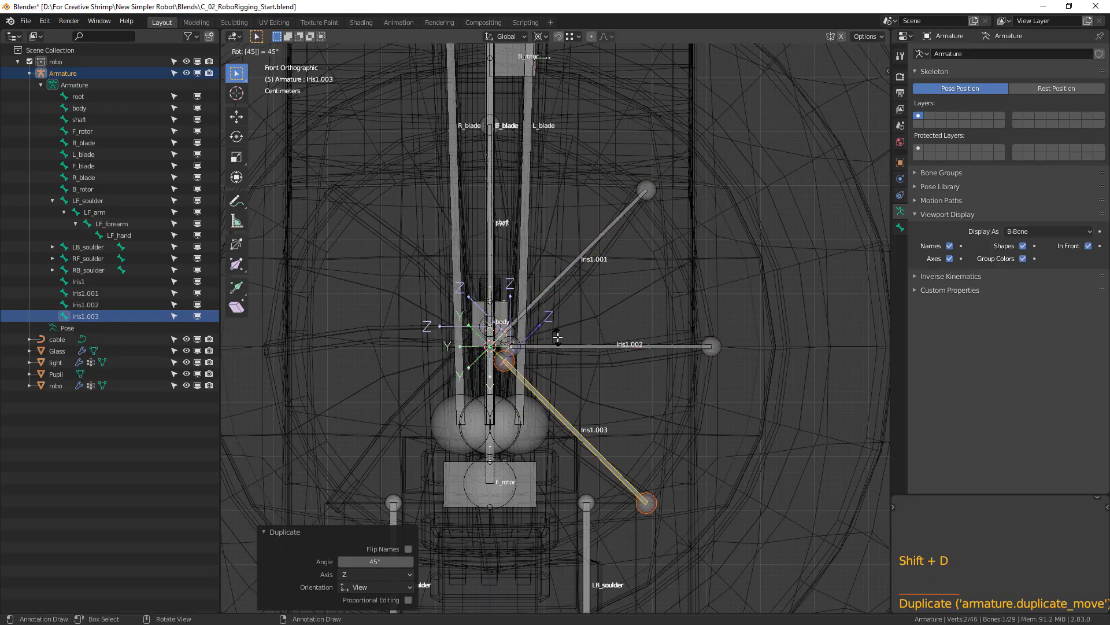
key(Return)
key(shift+d)
text(r45)
key(Return)
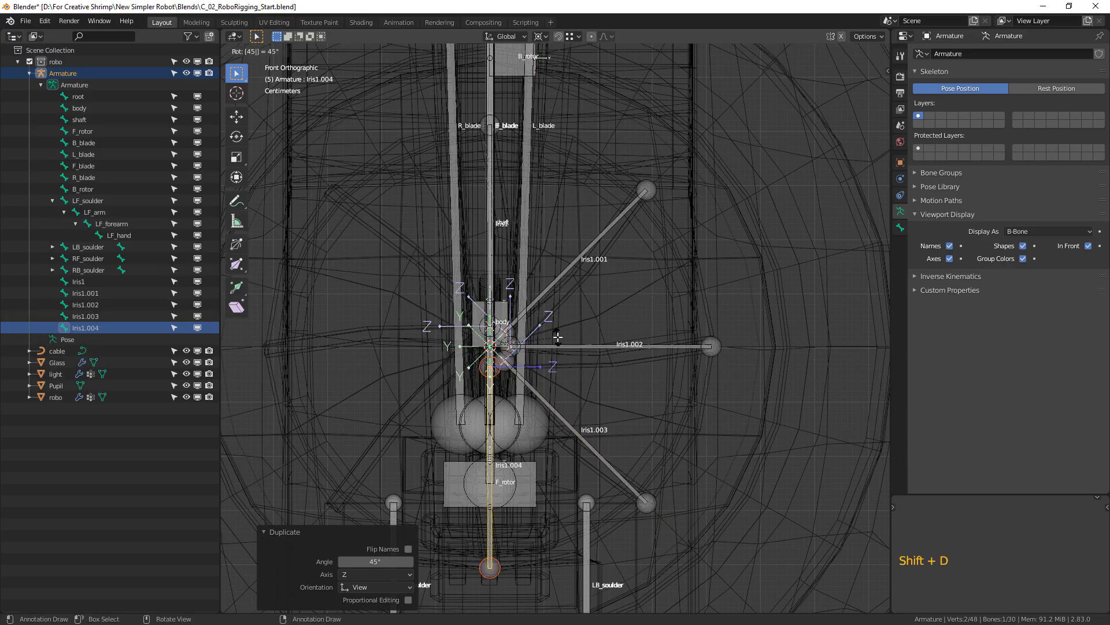
Repeat the last 45° duplication three times to complete the ring of eight iris bones.
key(shift+r)
key(shift+r)
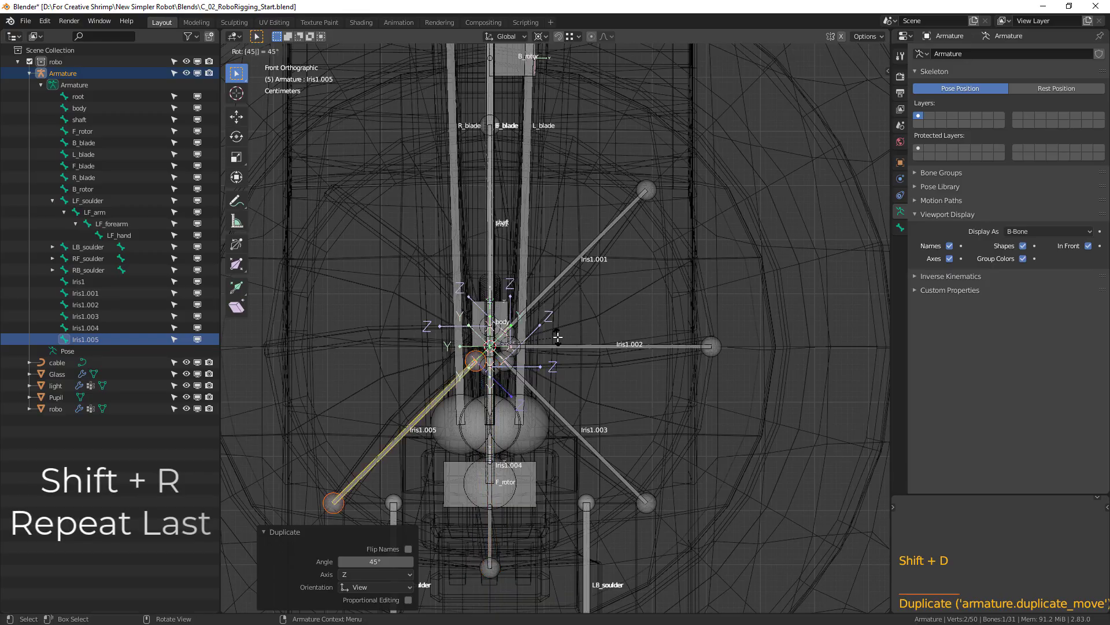
key(shift+r)
key(shift+r)
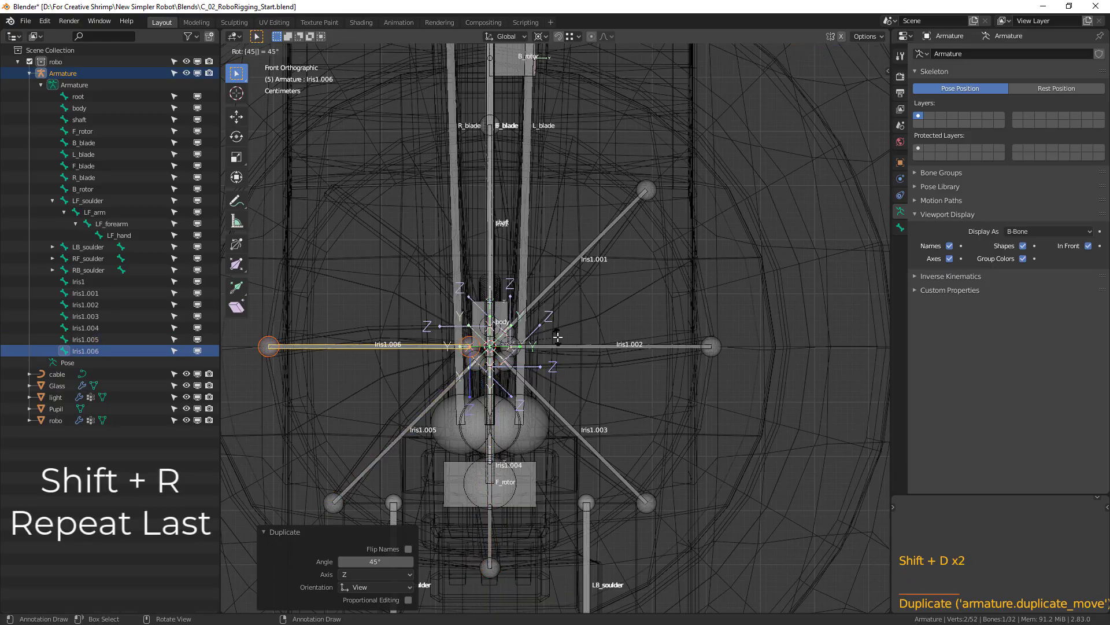
key(shift+r)
key(shift+r)
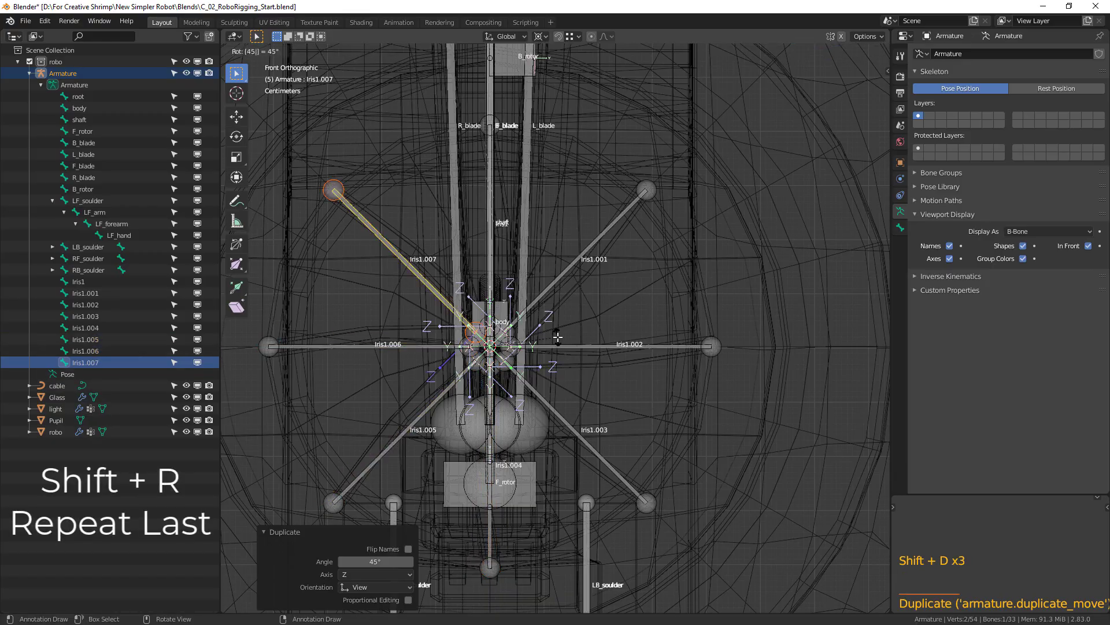
Rename bone Iris1.001 to Iris2 and bone Iris1.002 to Iris3.
middle_drag(760, 268, 809, 436)
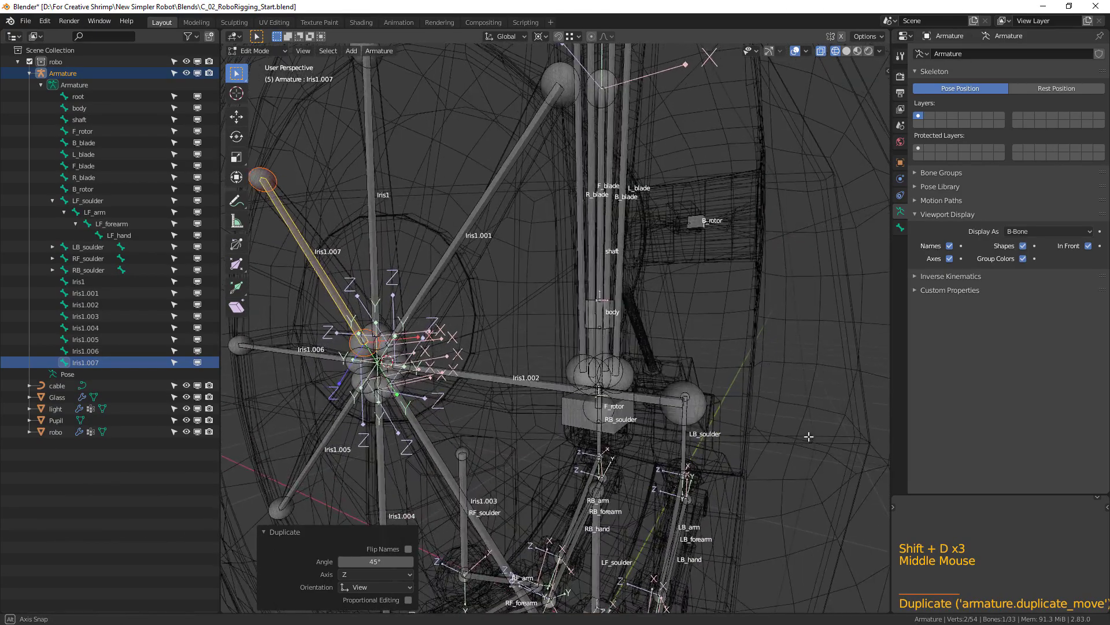
click(470, 222)
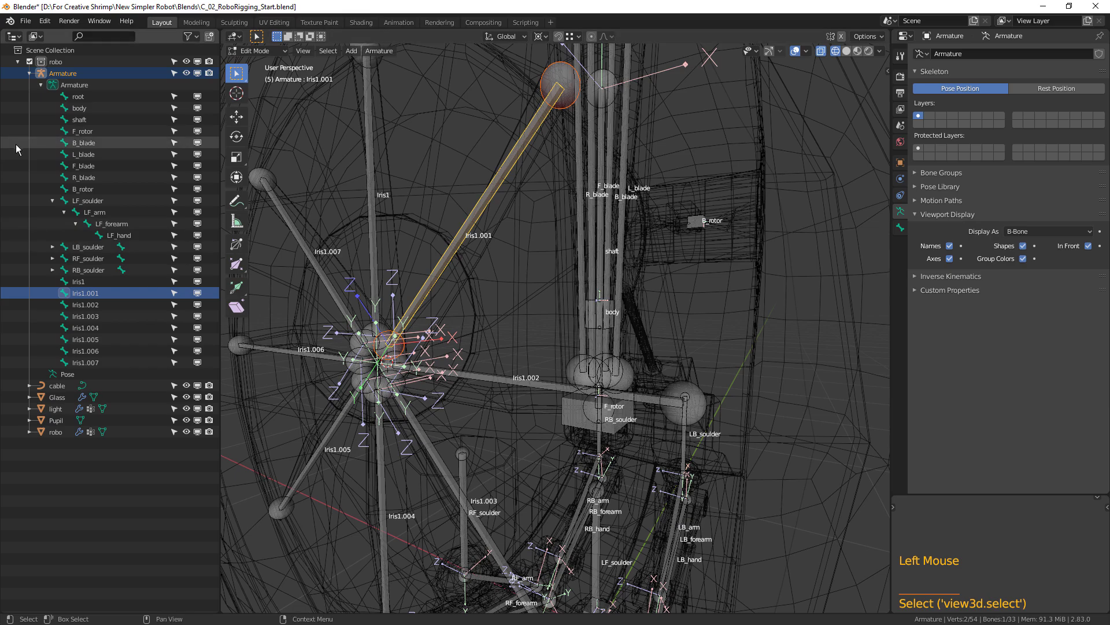
double_click(85, 293)
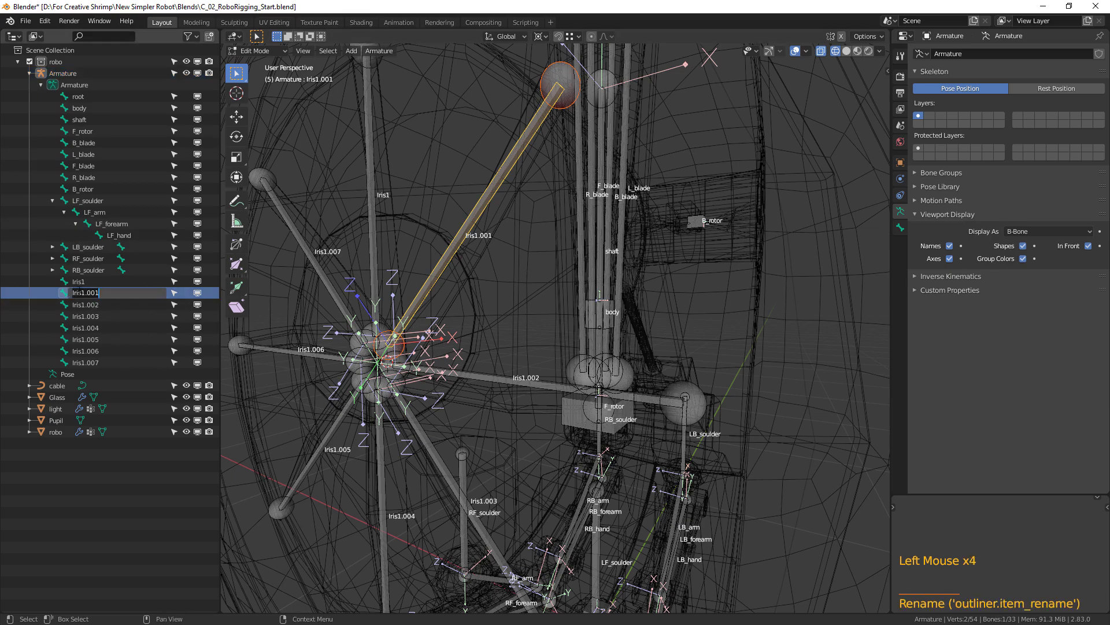
text(2)
key(Return)
double_click(107, 309)
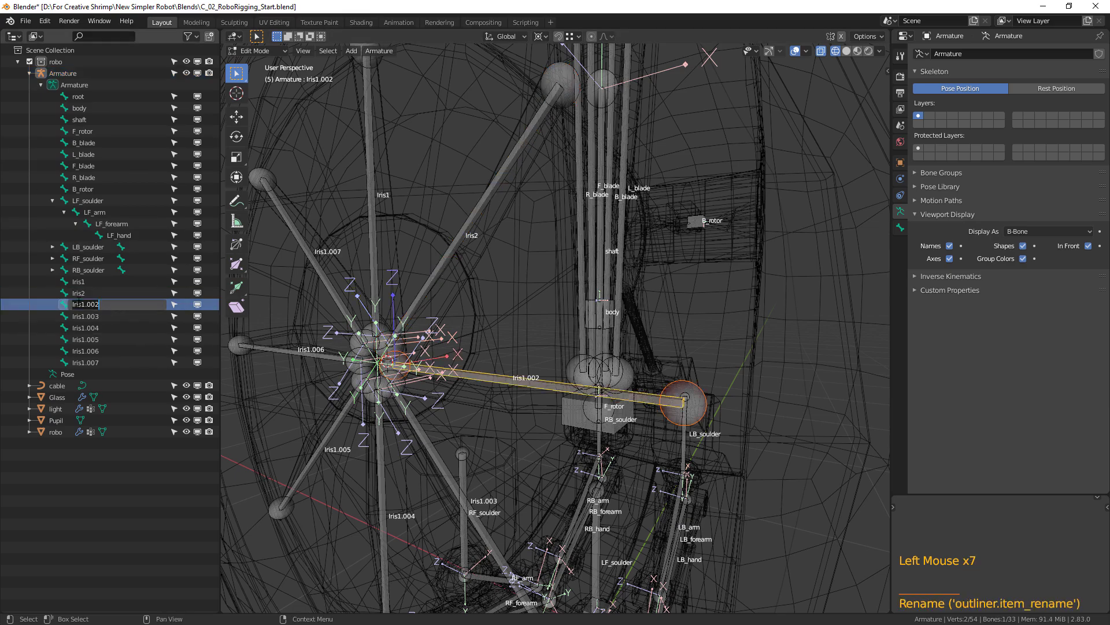
text(3)
key(Return)
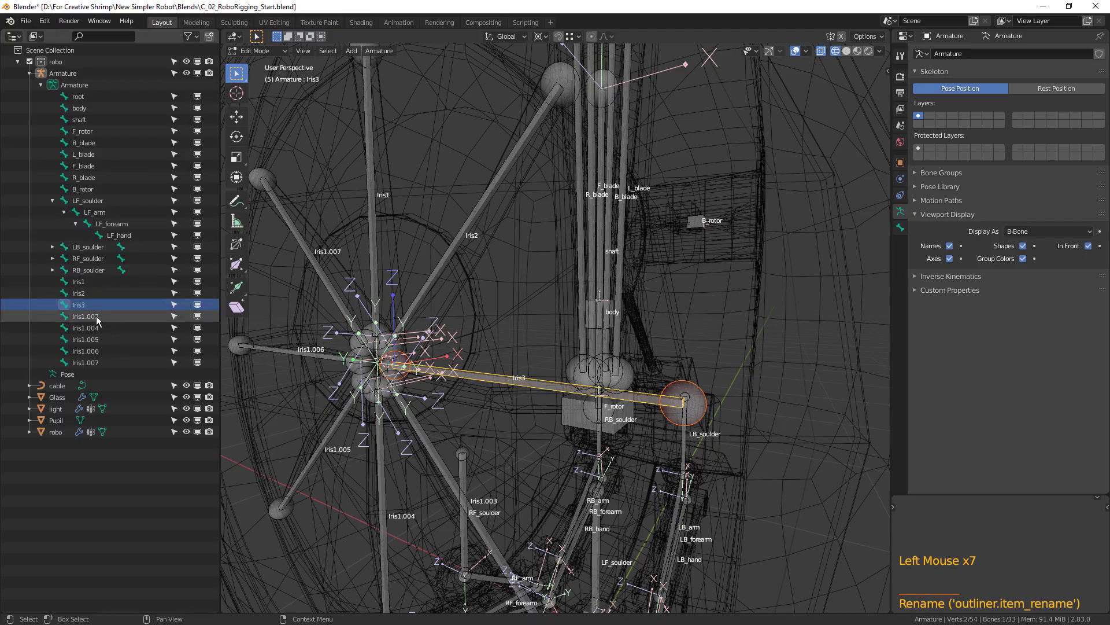
Rename the bones Iris1.003, Iris1.004 and Iris1.005 to Iris4, Iris5 and Iris6.
double_click(90, 316)
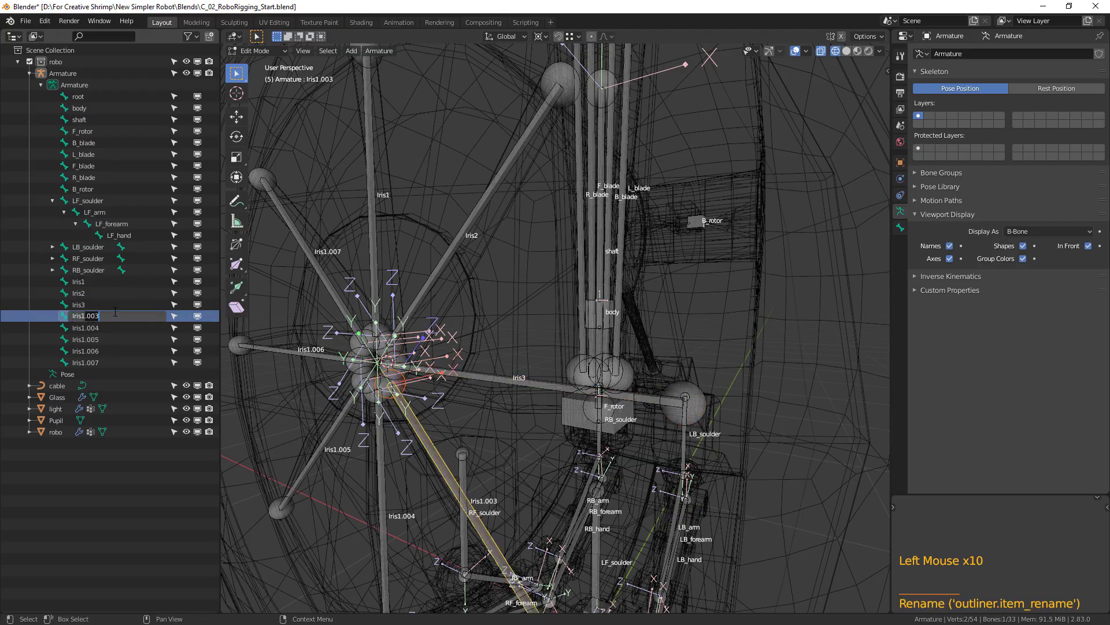
key(BackSpace)
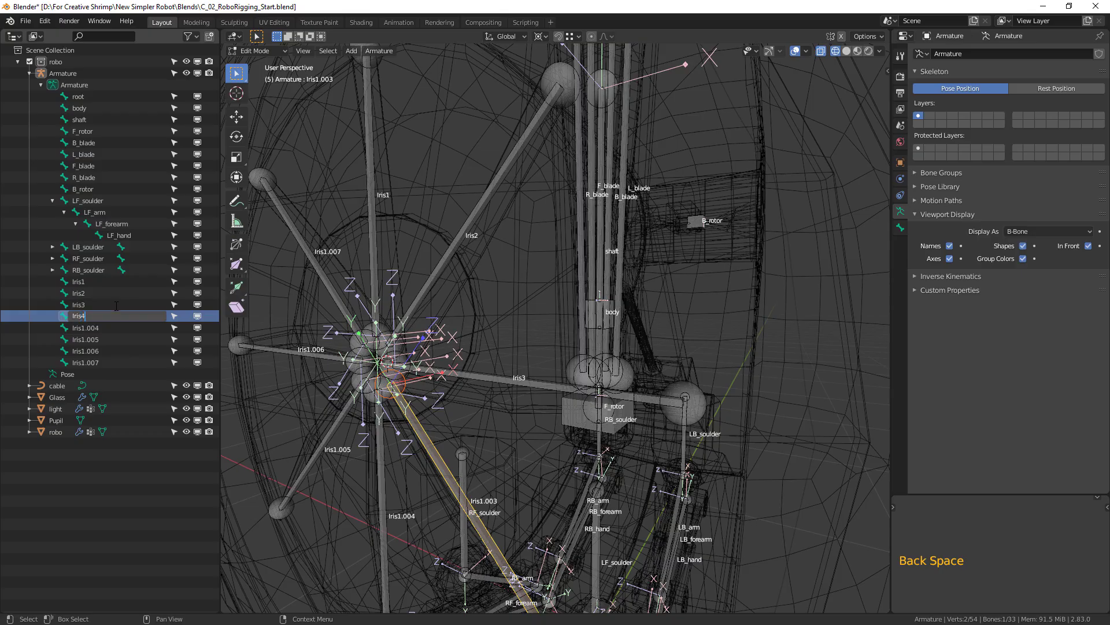
key(Return)
double_click(92, 328)
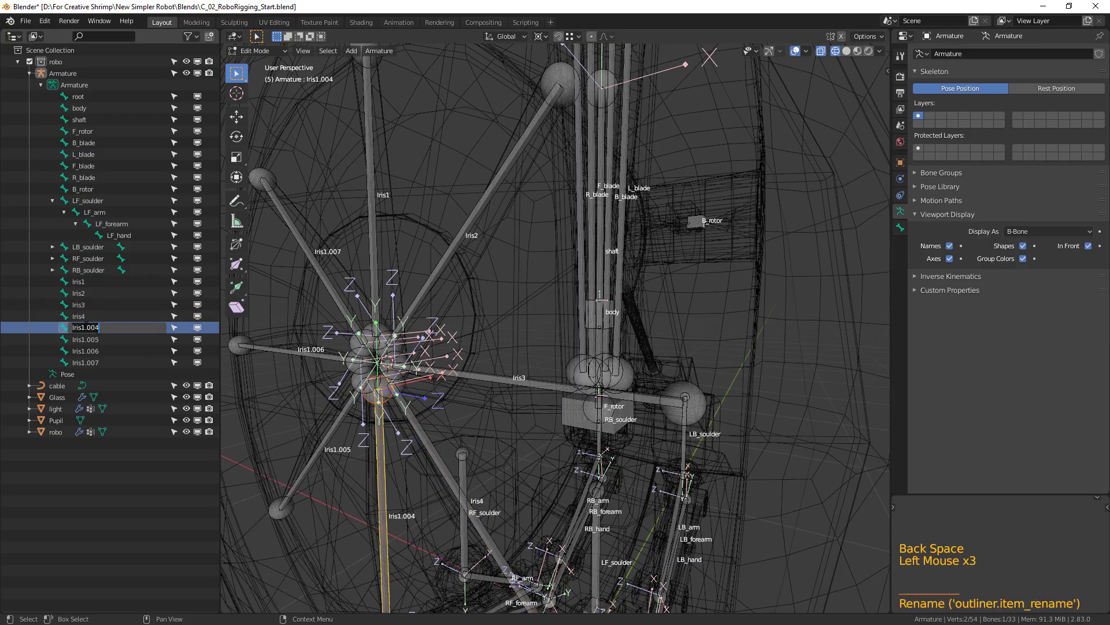
text(Iris5)
key(Return)
double_click(92, 339)
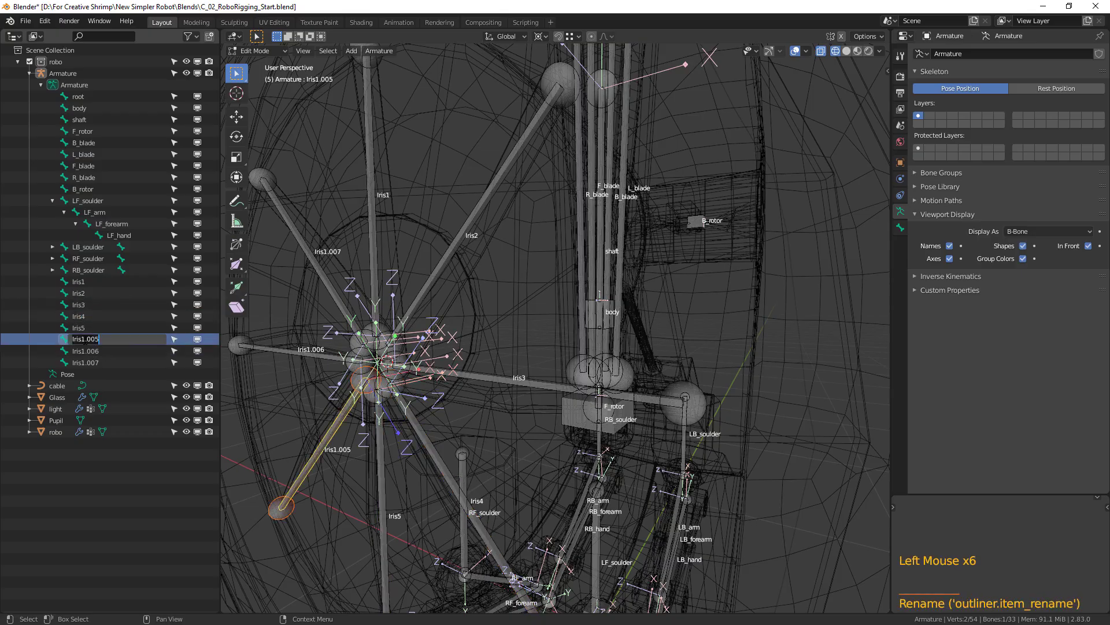
text(Iris6)
key(Return)
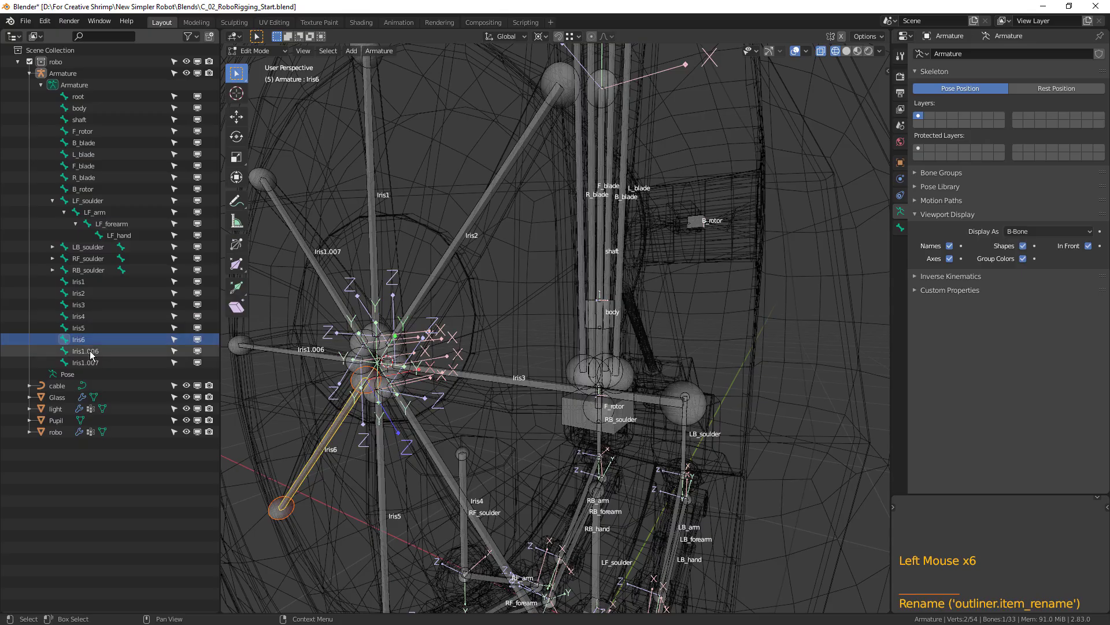
Rename bone Iris1.006 to Iris7 and bone Iris1.007 to Iris8.
click(116, 350)
double_click(116, 351)
text(Iris7)
key(Return)
click(116, 362)
double_click(115, 362)
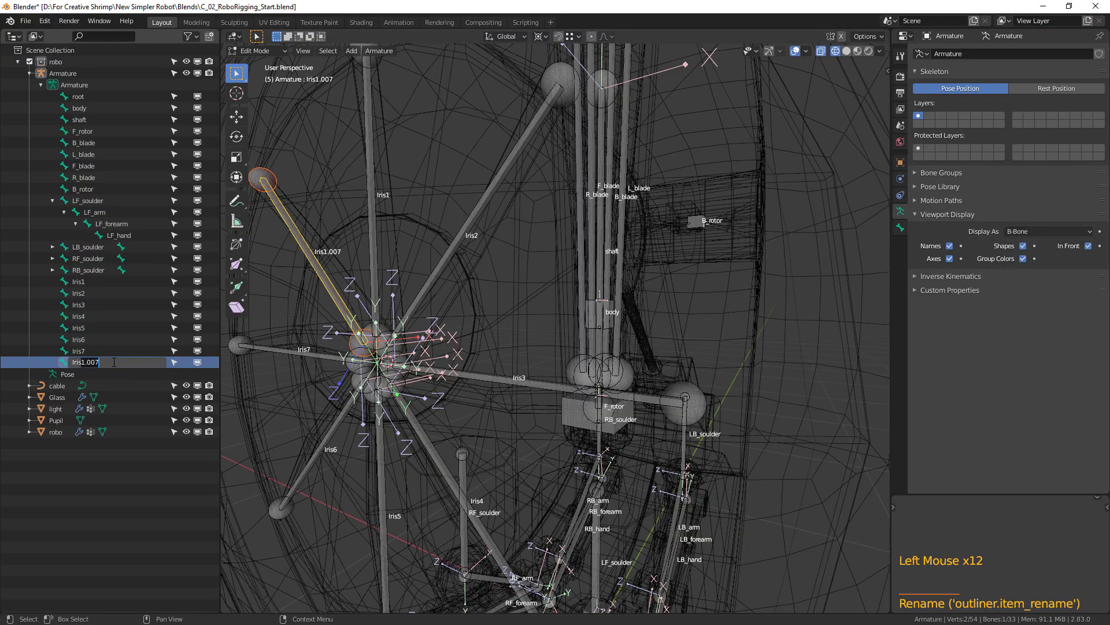
text(Iris8)
key(Return)
Leave Edit Mode on the armature with no bones selected, and enter Edit Mode on the cable curve in right view.
scroll(417, 333, down, 2)
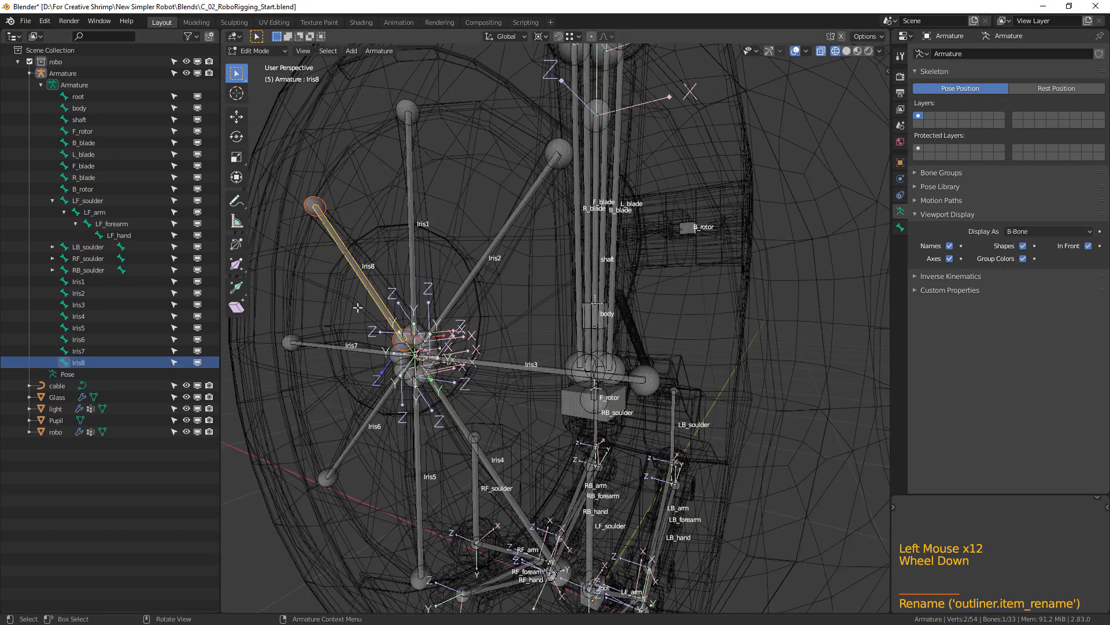
middle_drag(538, 368, 591, 321)
key(Tab)
key(alt+a)
scroll(564, 379, down, 2)
shift+middle_drag(550, 388, 537, 372)
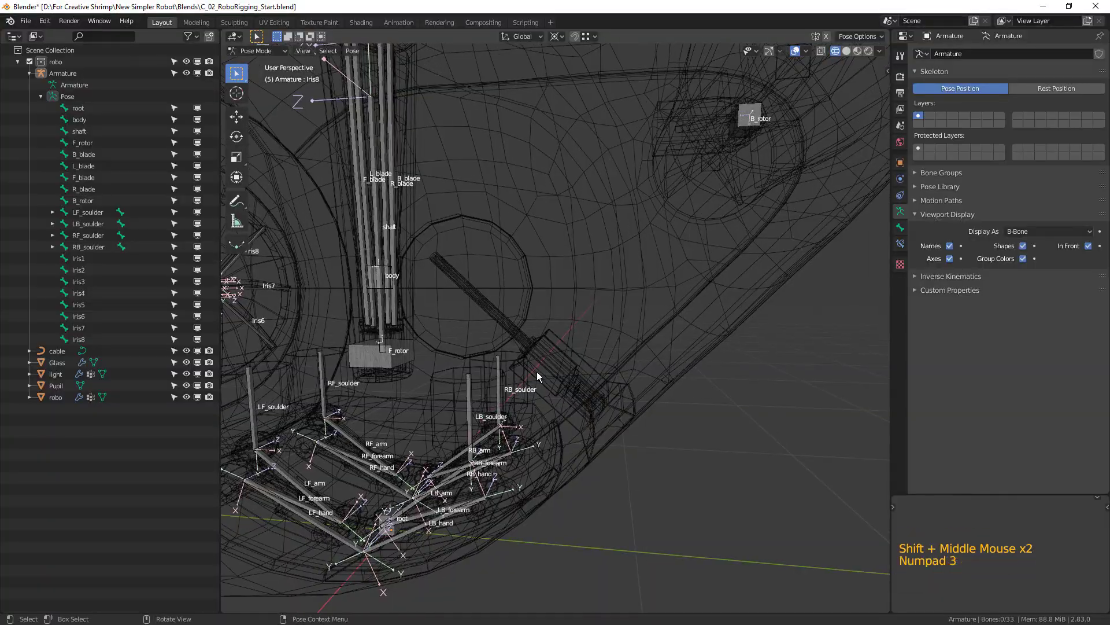
key(KP_3)
scroll(466, 315, up, 2)
shift+middle_drag(466, 315, 671, 371)
click(536, 377)
key(Tab)
scroll(634, 401, up, 2)
scroll(647, 359, up, 1)
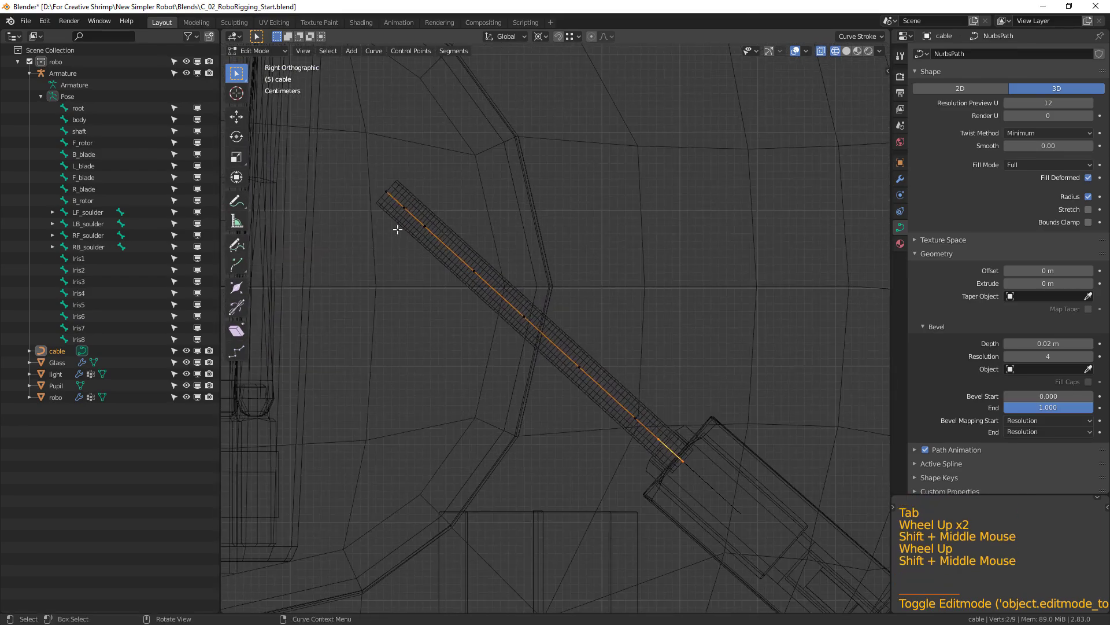
Examine the cable curve's control points by box-selecting them in turn along its length.
drag(370, 181, 425, 229)
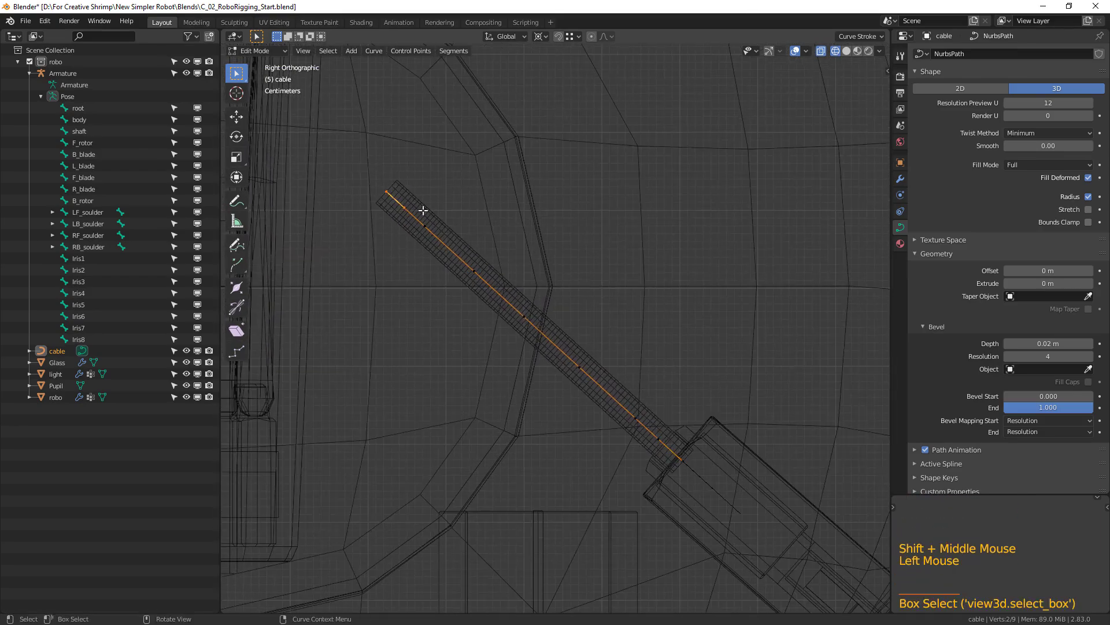
drag(548, 341, 549, 342)
drag(573, 355, 608, 398)
drag(627, 409, 653, 440)
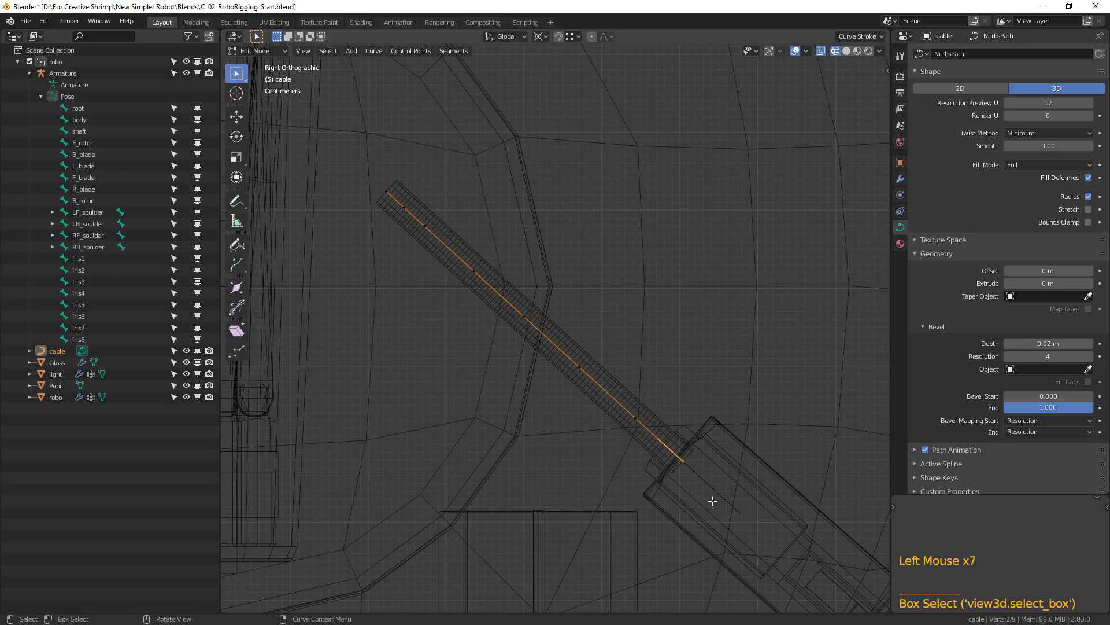
drag(357, 148, 420, 216)
drag(454, 250, 695, 474)
shift+middle_drag(717, 457, 738, 422)
key(alt+a)
scroll(674, 366, down, 1)
shift+middle_drag(674, 367, 673, 412)
scroll(491, 305, up, 2)
mouse_move(491, 304)
shift+middle_down()
mouse_move(426, 265)
mouse_move(488, 290)
shift+middle_up()
key(Tab)
key(Tab)
Select the control point at the cable's upper end, snap the 3D cursor to it and leave Edit Mode.
drag(385, 200, 412, 222)
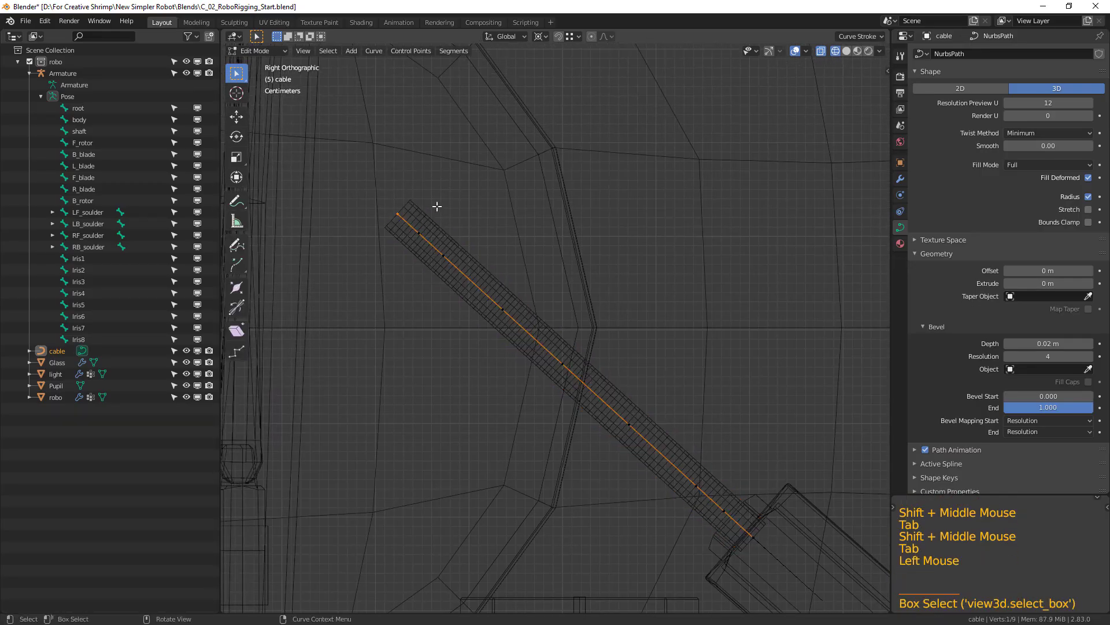
key(shift+s)
key(Tab)
Duplicate the armature's body bone in Edit Mode and snap the copy to the 3D cursor at the cable's upper end.
scroll(511, 346, down, 3)
shift+middle_drag(512, 343, 518, 375)
scroll(518, 375, up, 3)
shift+middle_drag(442, 330, 545, 351)
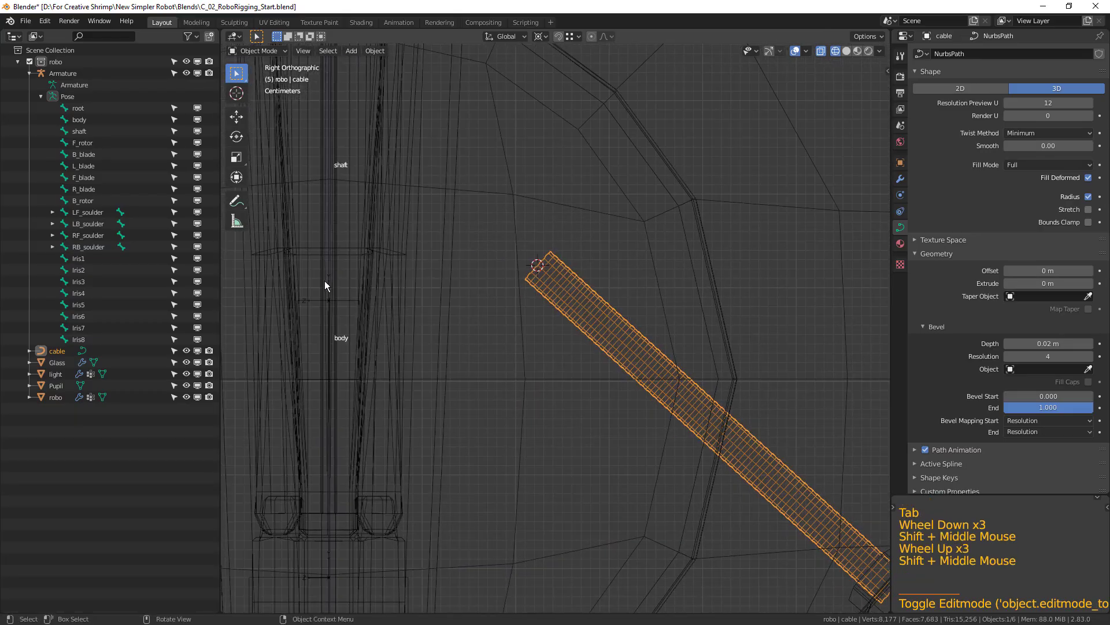
click(341, 409)
click(352, 346)
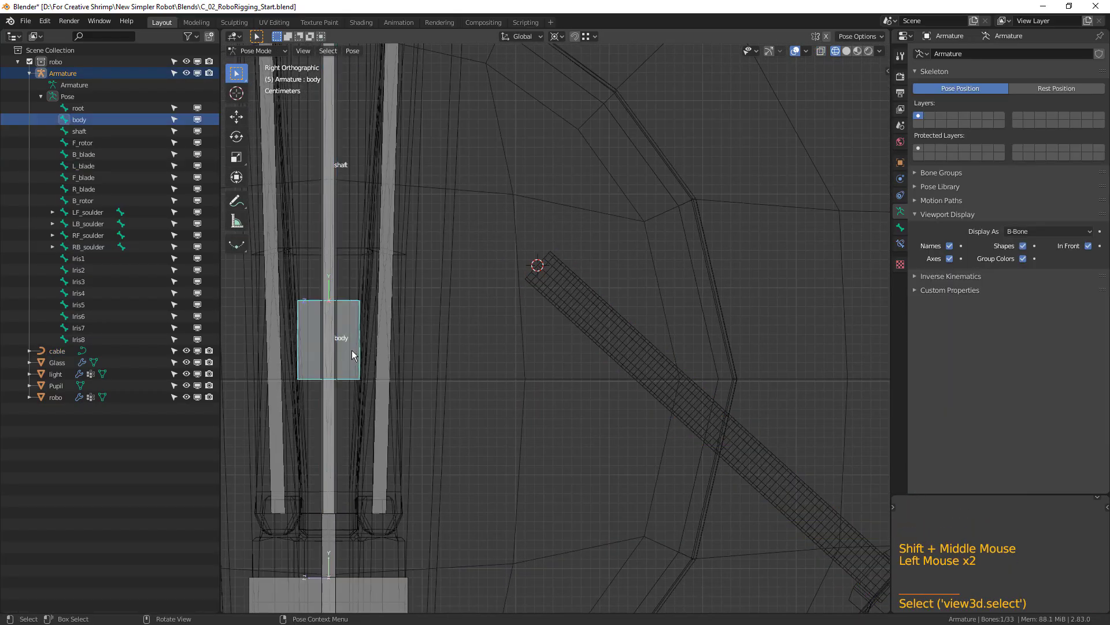
key(Tab)
key(shift+d)
click(491, 235)
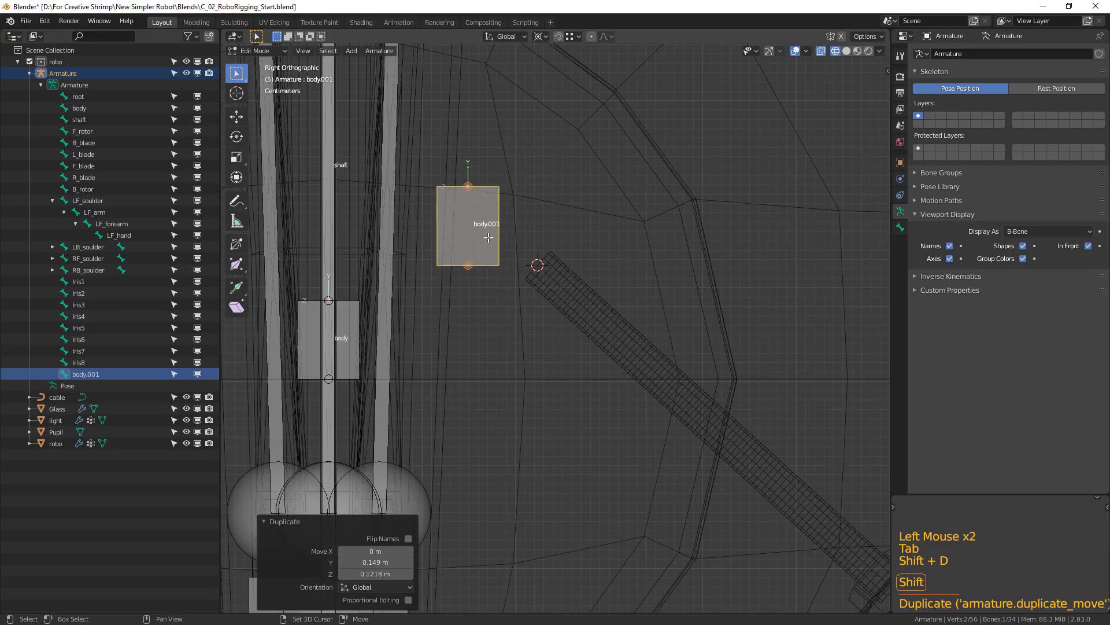
key(shift+s)
shift+middle_drag(629, 285, 532, 277)
Scale the duplicated bone down and shrink its B-Bone display size by a factor of about 0.12.
key(s)
click(543, 272)
key(ctrl+alt+s)
click(461, 247)
shift+middle_drag(461, 247, 407, 250)
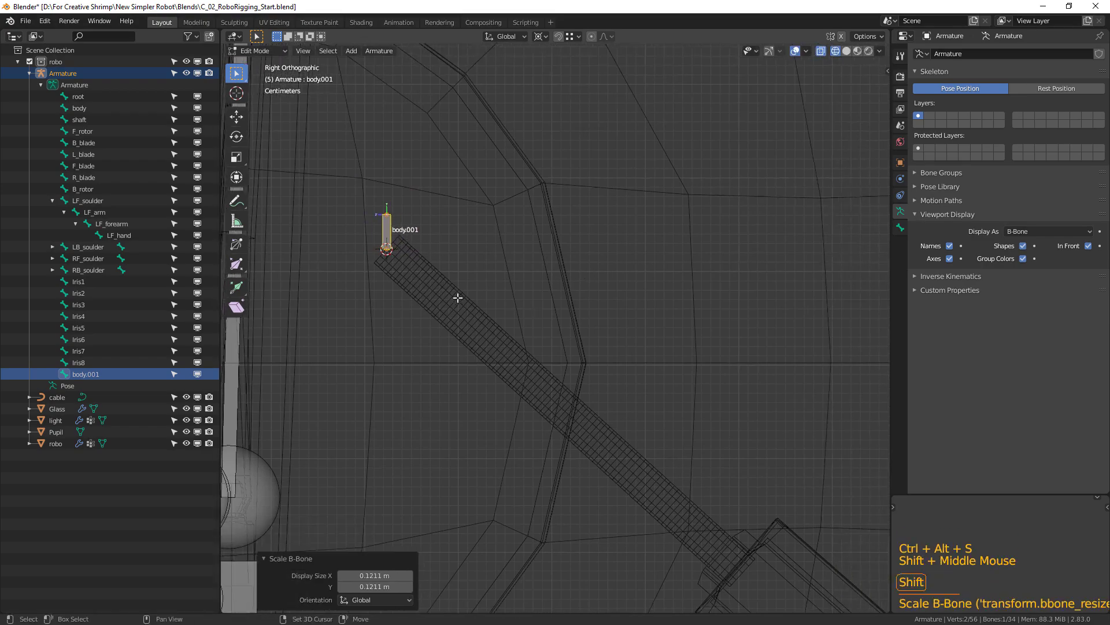
In the cable curve's Edit Mode, select the third control point from its upper end and snap the 3D cursor to it.
scroll(457, 298, up, 1)
key(Tab)
shift+middle_drag(497, 332, 534, 356)
click(529, 354)
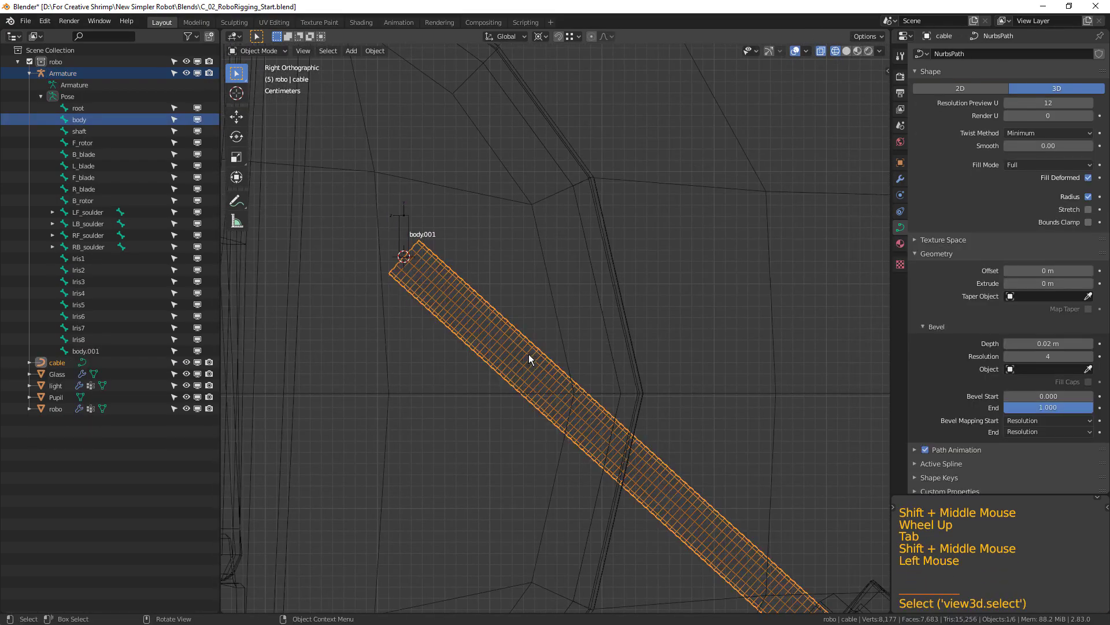
key(Tab)
click(458, 310)
shift+middle_drag(464, 307, 438, 294)
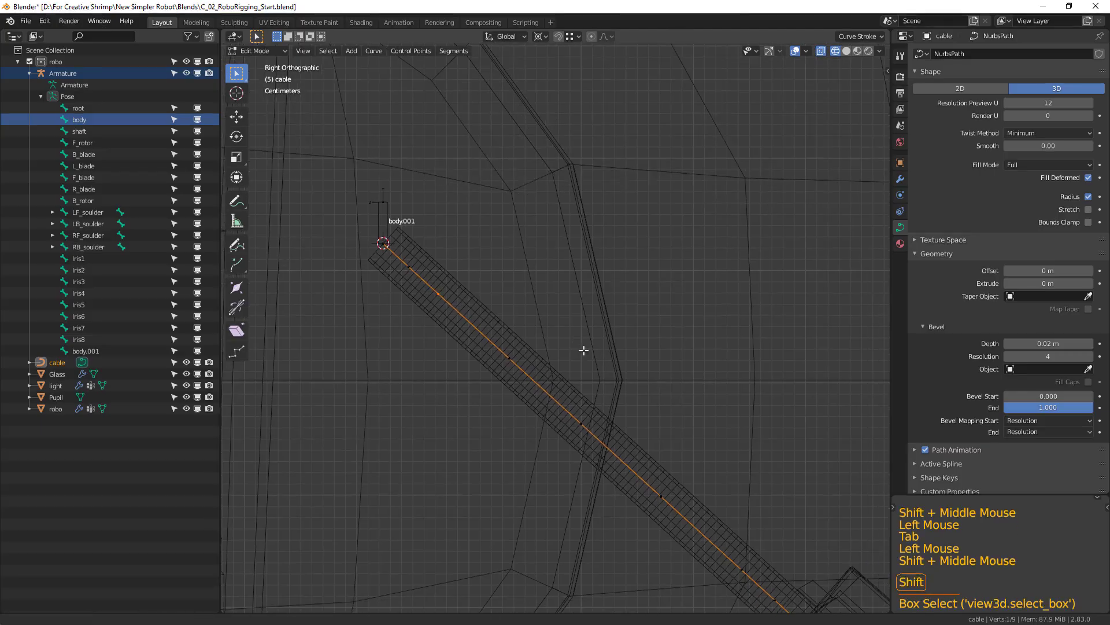
key(shift+s)
click(543, 392)
key(Tab)
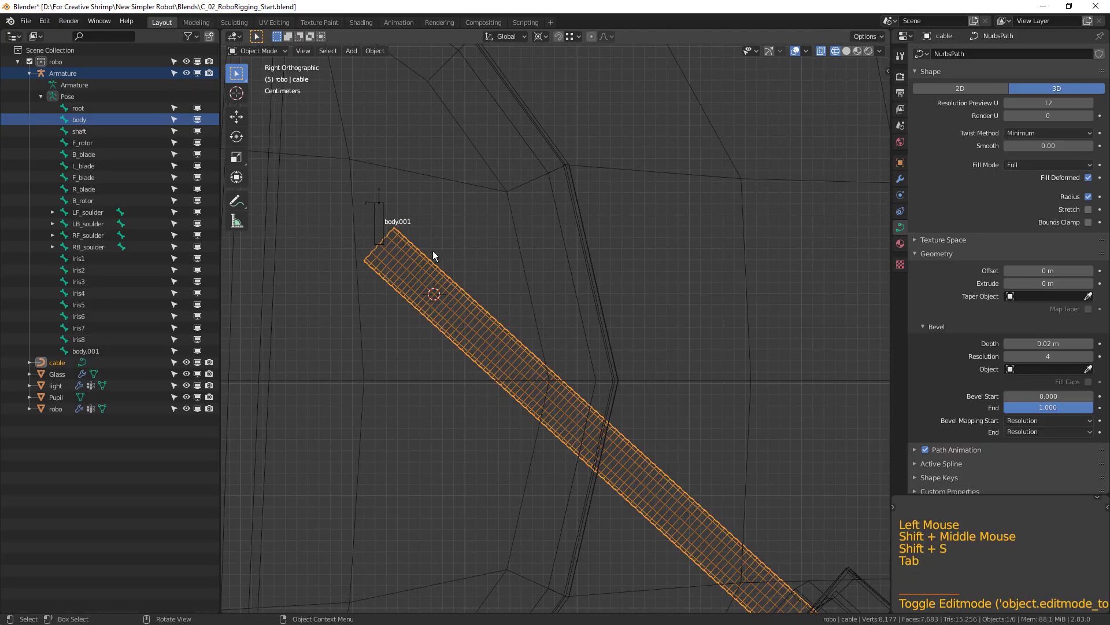
Duplicate the body.001 bone in Edit Mode and snap the copy to the 3D cursor at the cable's third control point.
click(378, 222)
shift+middle_drag(512, 286, 516, 297)
key(Tab)
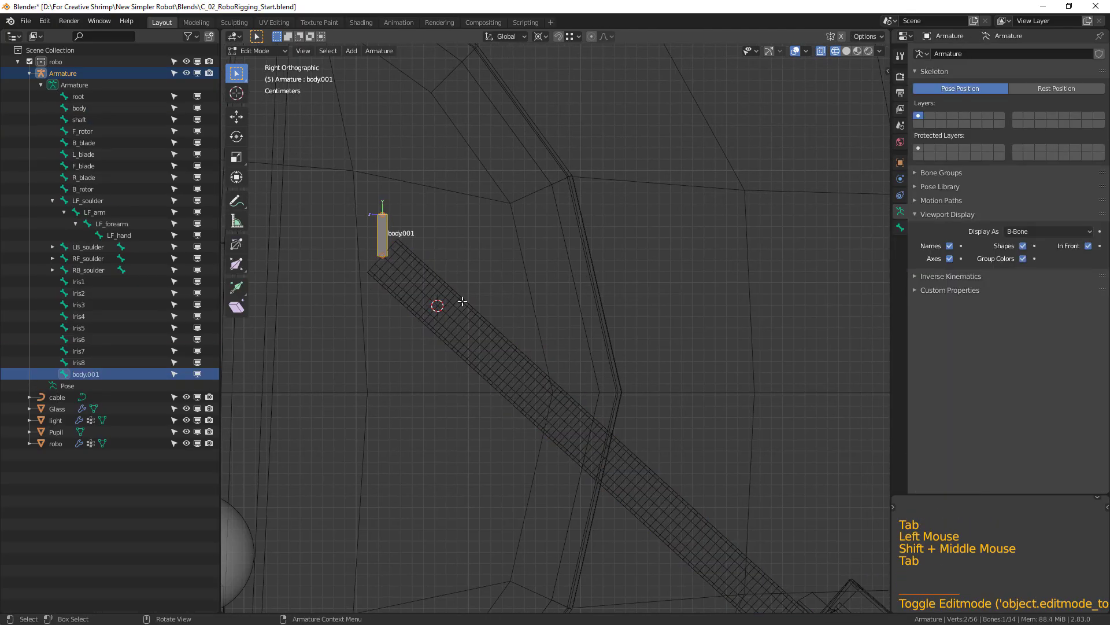
key(shift+d)
click(508, 243)
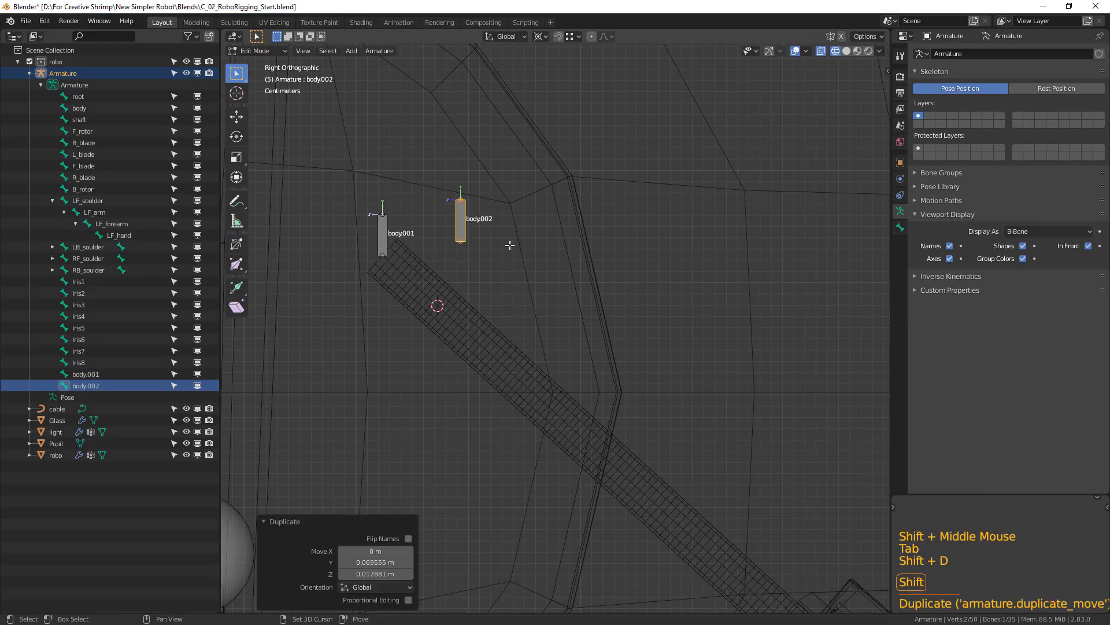
key(shift+s)
click(506, 180)
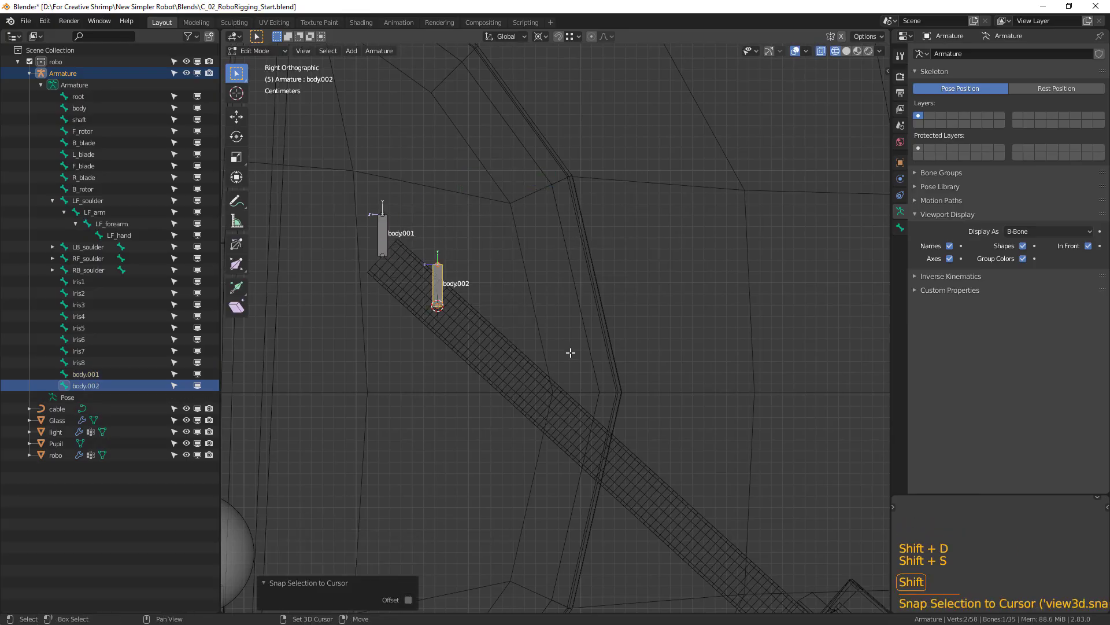
shift+middle_drag(572, 355, 543, 317)
In the cable curve's Edit Mode, select the fourth control point from its upper end and snap the 3D cursor to it.
key(Tab)
click(497, 331)
key(Tab)
drag(482, 318, 510, 348)
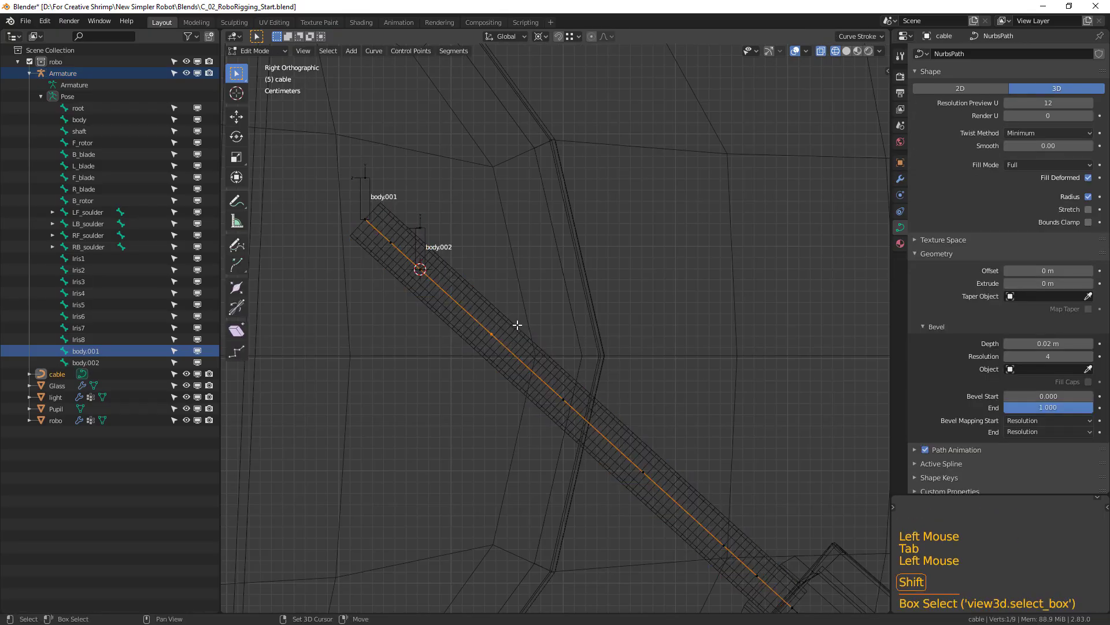
key(shift+s)
click(531, 389)
shift+middle_drag(572, 374, 560, 342)
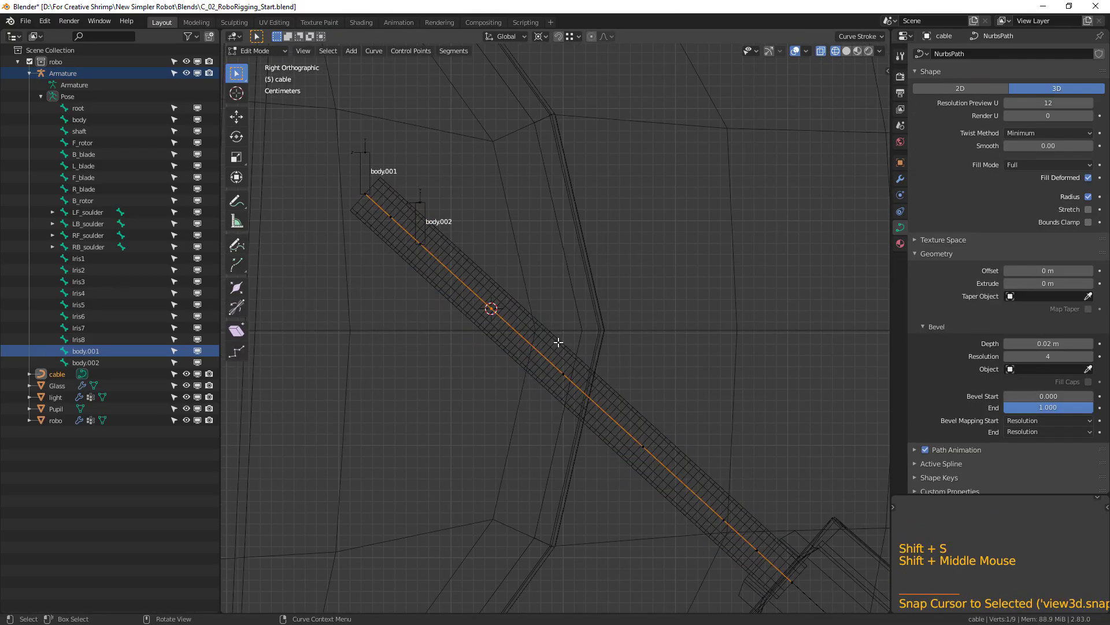
Duplicate the body.002 bone in Edit Mode and snap the copy to the 3D cursor at the cable's fourth control point.
key(Tab)
click(420, 221)
shift+middle_drag(420, 221, 419, 230)
double_click(419, 222)
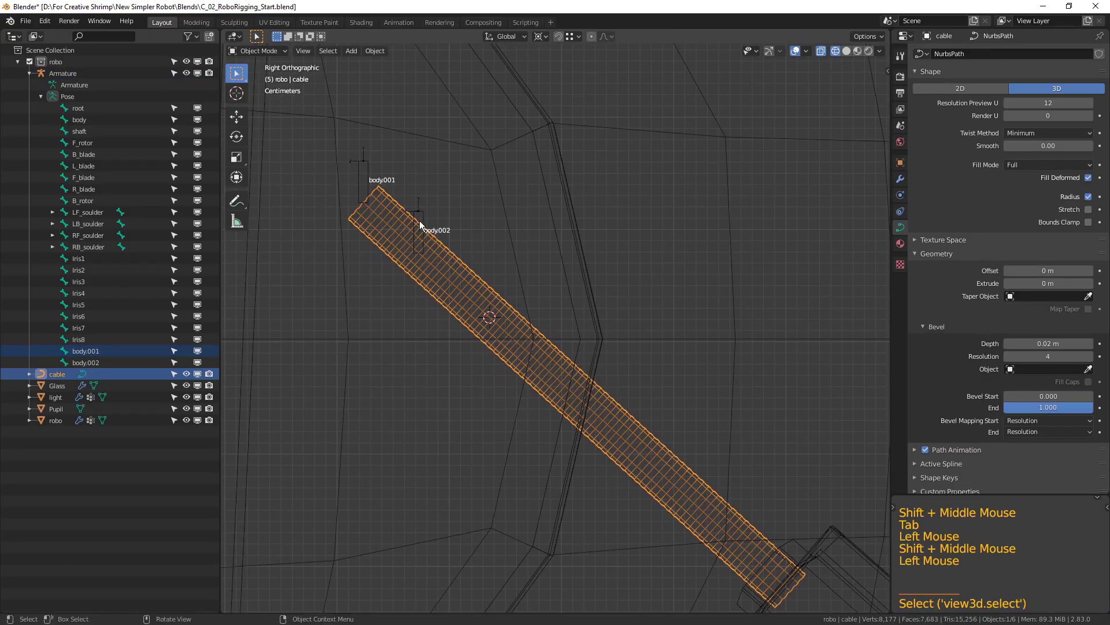
click(420, 224)
key(Tab)
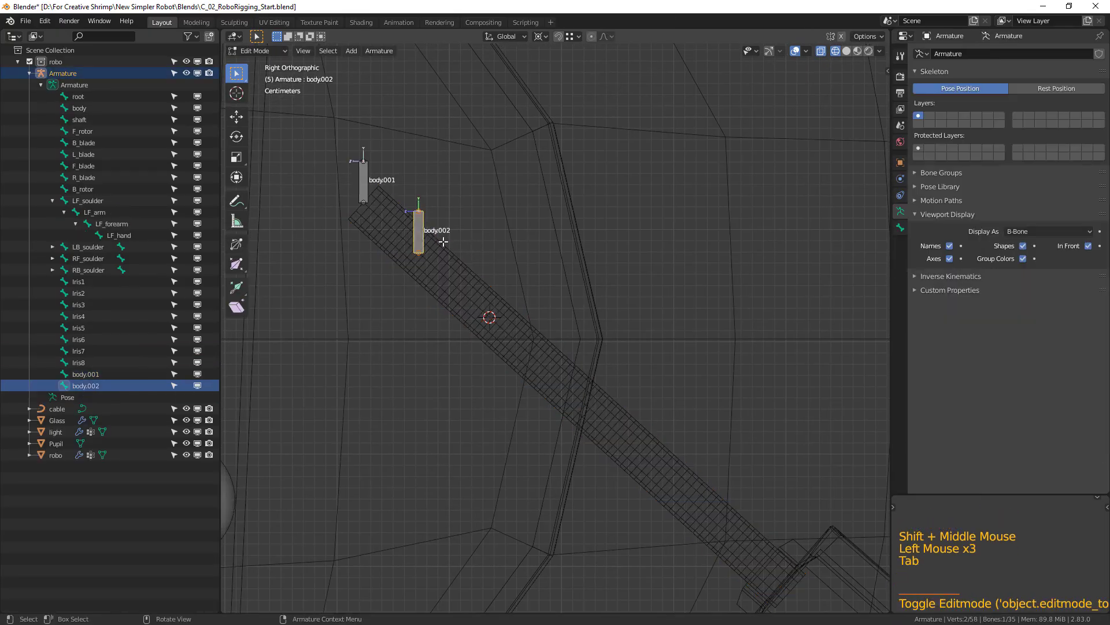
key(shift+d)
click(550, 239)
key(shift+s)
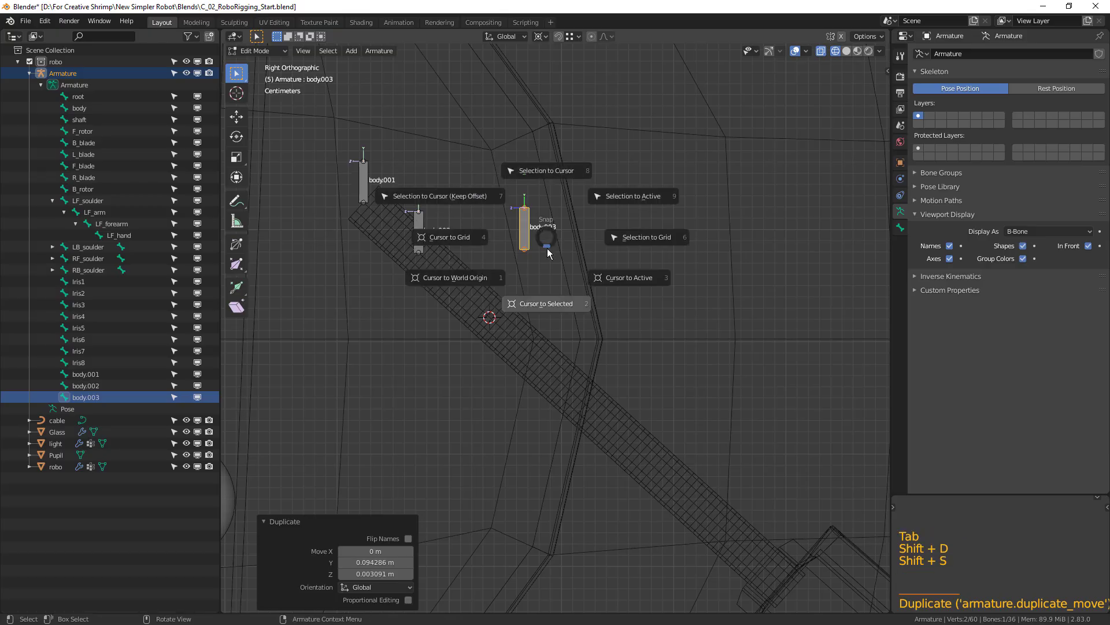
click(547, 175)
shift+middle_drag(558, 350, 536, 325)
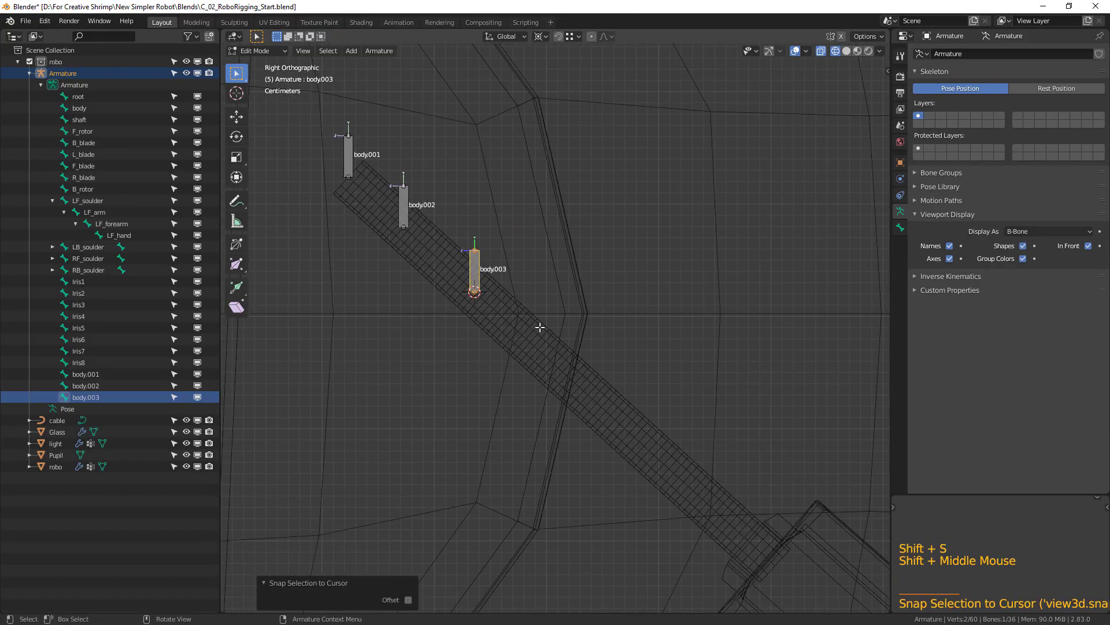
Try to snap the 3D cursor to the cable's fifth control point and return to the body.003 bone in Edit Mode.
key(Tab)
click(529, 337)
key(Tab)
click(563, 380)
shift+middle_drag(563, 380, 570, 345)
key(shift+s)
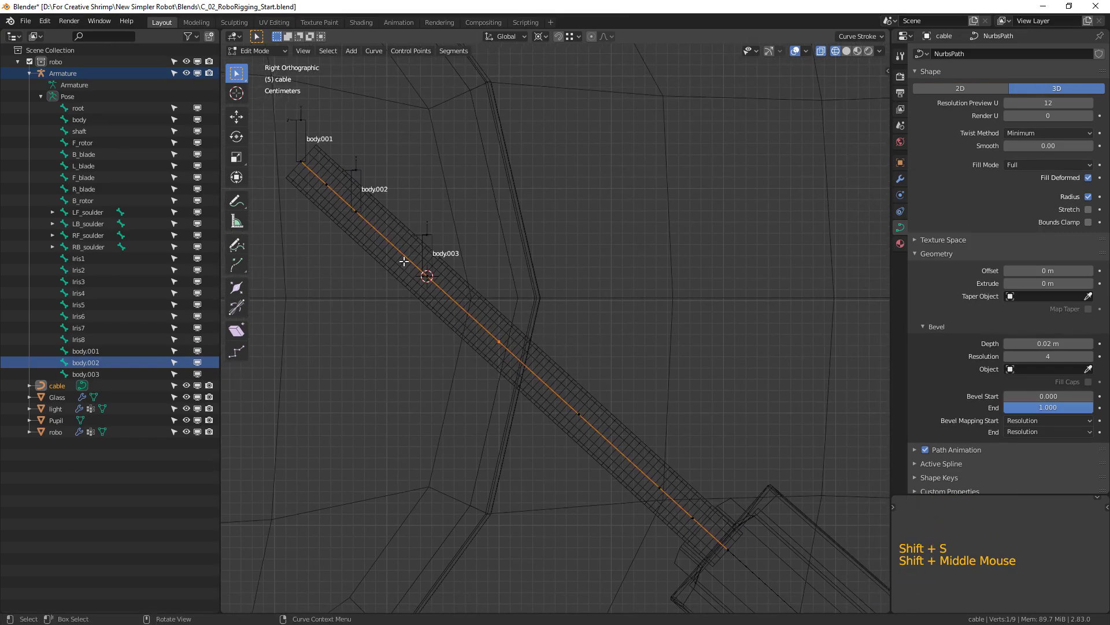
key(Tab)
click(431, 251)
click(432, 250)
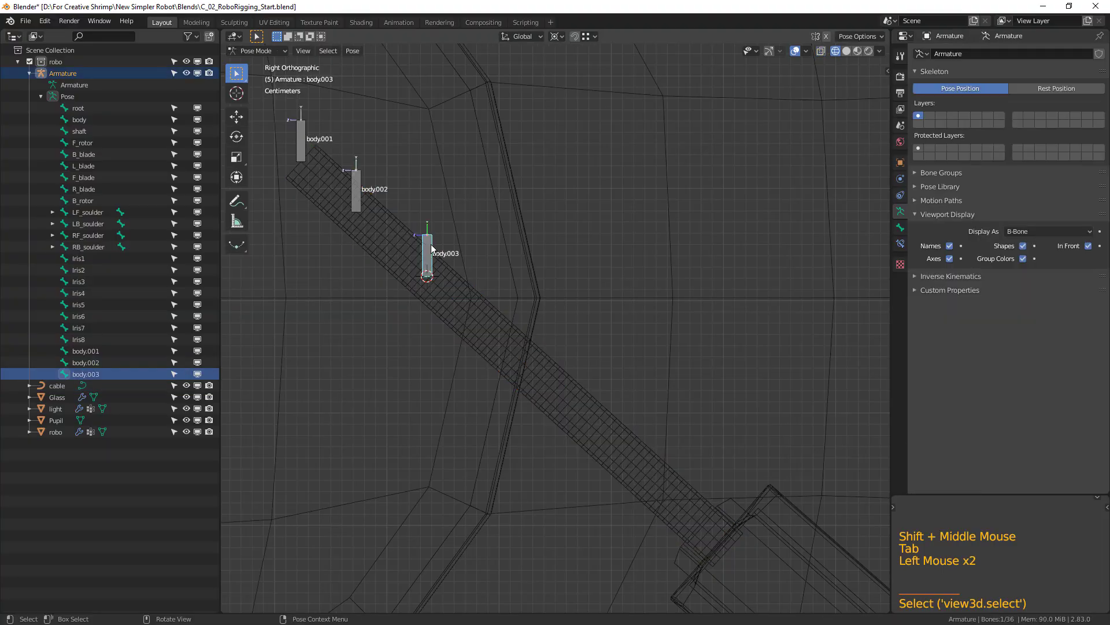
key(Tab)
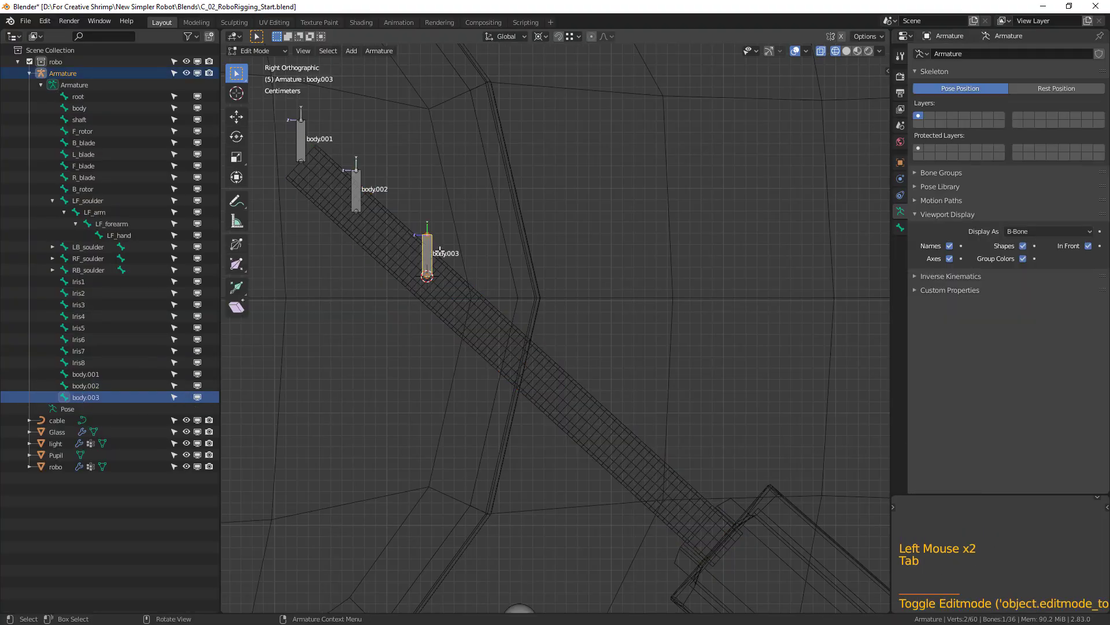
In the cable curve's Edit Mode, select the fifth control point from its upper end and snap the 3D cursor to it.
key(Tab)
key(KP_Decimal)
scroll(627, 394, down, 7)
shift+middle_drag(626, 393, 564, 374)
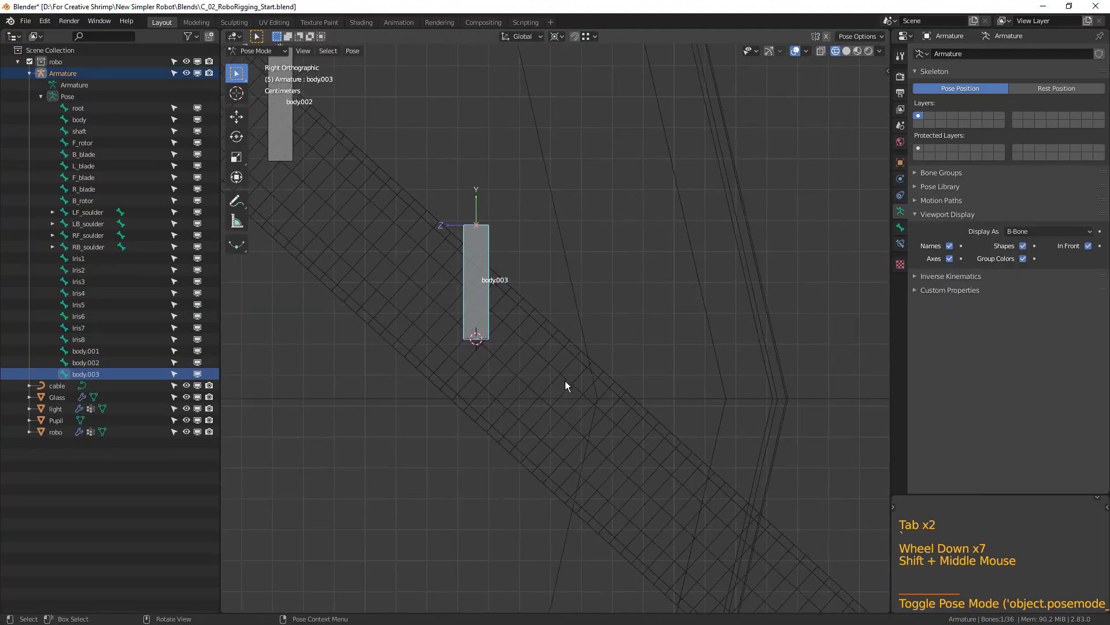
click(569, 396)
key(Tab)
shift+middle_drag(627, 514, 565, 456)
click(599, 471)
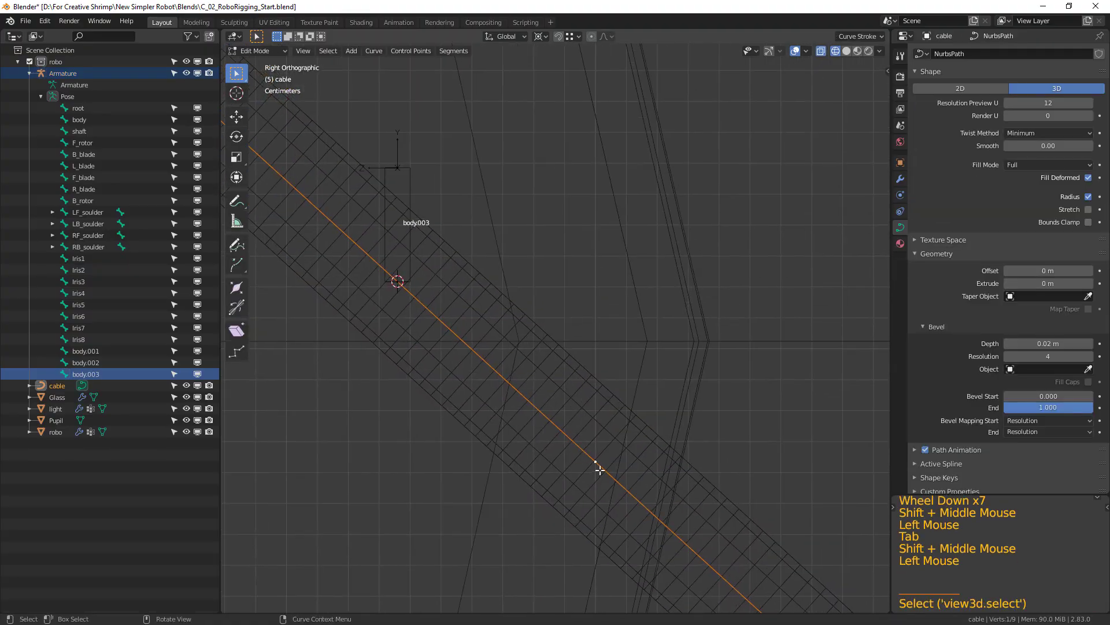
key(shift+s)
click(602, 520)
Select the body.003 bone in the armature's Edit Mode and snap it to the grid.
key(Tab)
click(399, 175)
click(407, 179)
key(Tab)
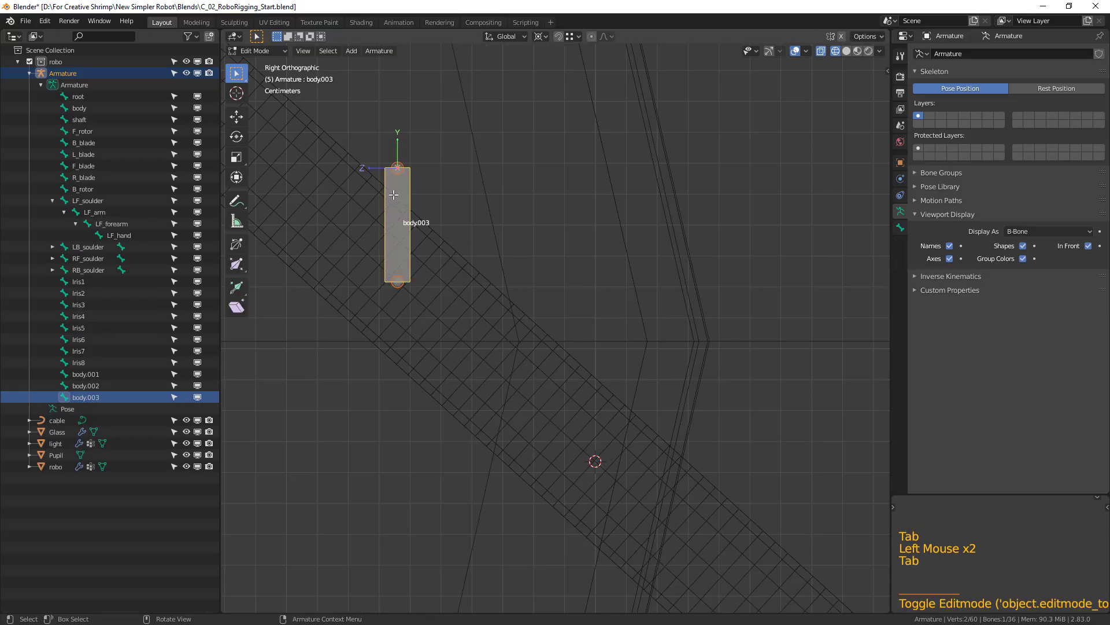
key(shift+s)
click(549, 227)
Duplicate the body.003 bone and snap the copy to the 3D cursor at the cable's fifth control point.
key(shift+d)
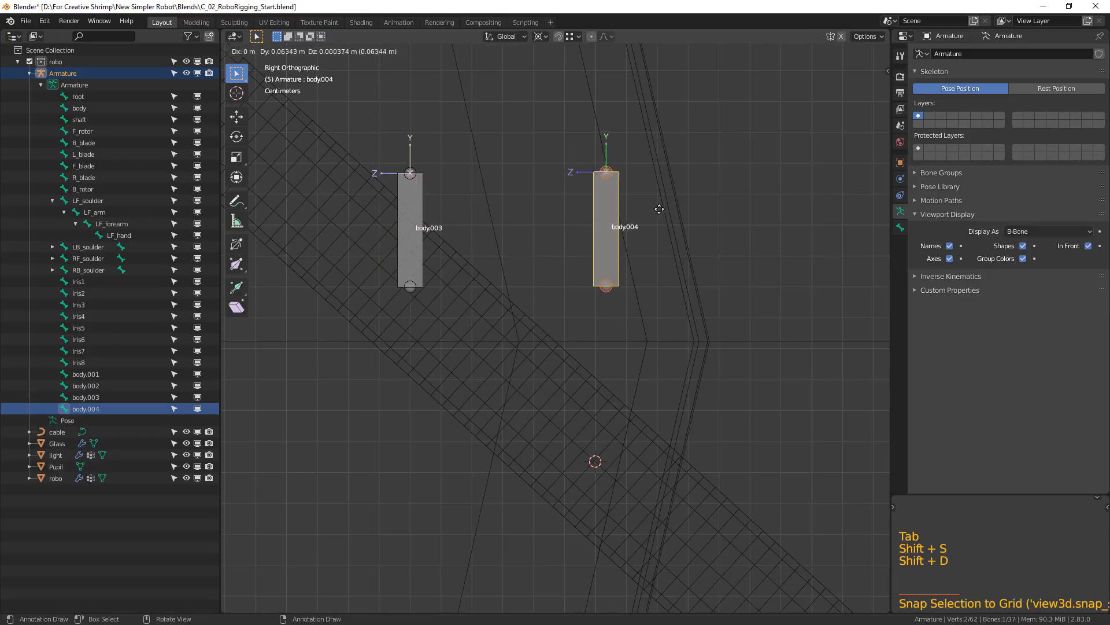
click(645, 224)
key(shift+s)
click(645, 161)
scroll(670, 310, down, 2)
shift+middle_drag(669, 310, 589, 372)
In the cable curve's Edit Mode, select the sixth control point from its upper end and snap the 3D cursor to it.
click(589, 373)
key(Tab)
click(624, 429)
shift+middle_drag(625, 429, 565, 372)
key(Tab)
drag(516, 340, 544, 372)
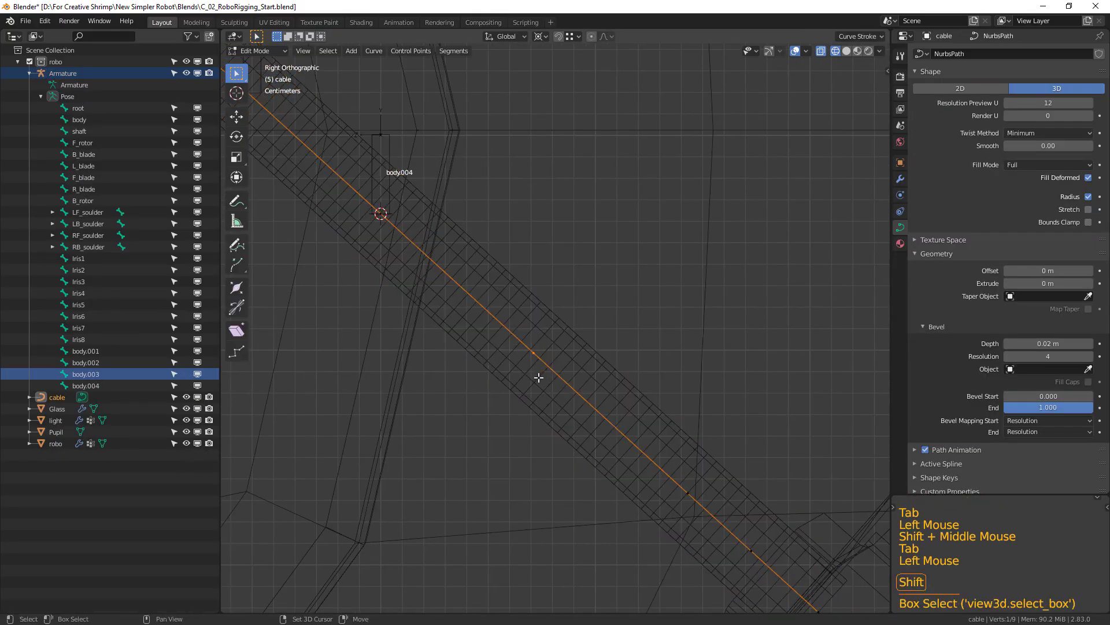
key(shift+s)
click(538, 441)
Duplicate the body.004 bone in Edit Mode and snap the copy to the 3D cursor at the cable's sixth control point.
key(Tab)
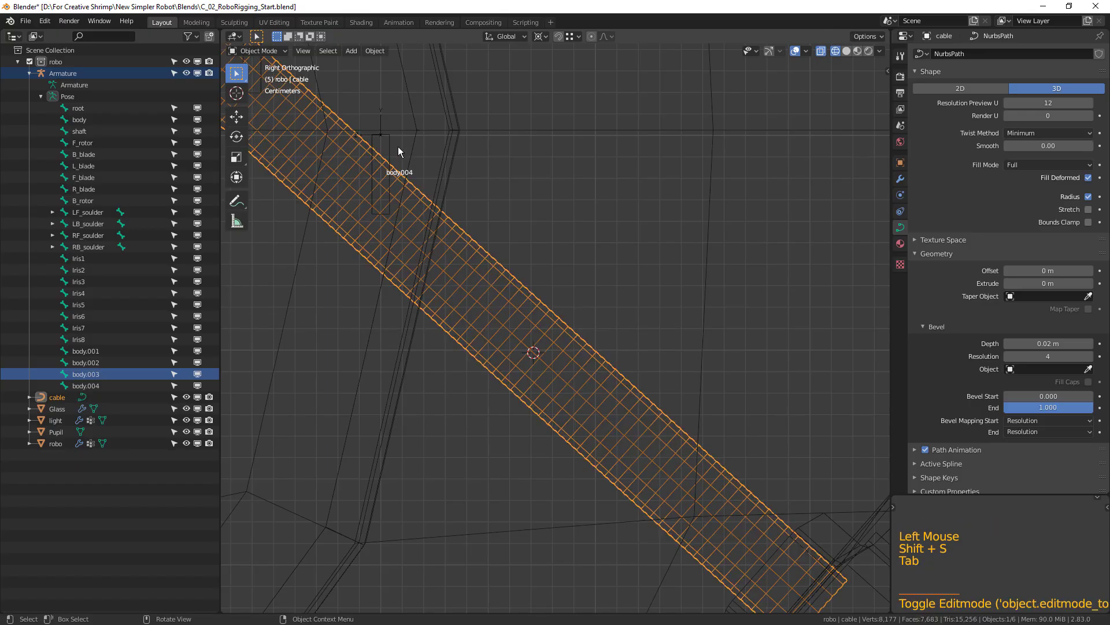
click(388, 149)
key(Tab)
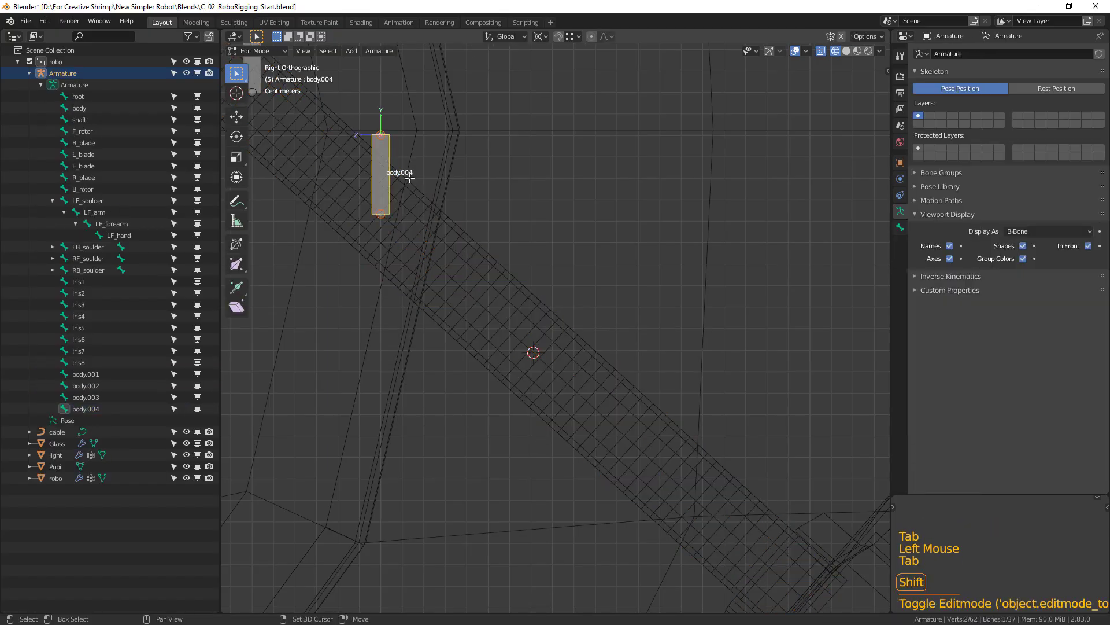
key(shift+d)
click(563, 192)
key(shift+s)
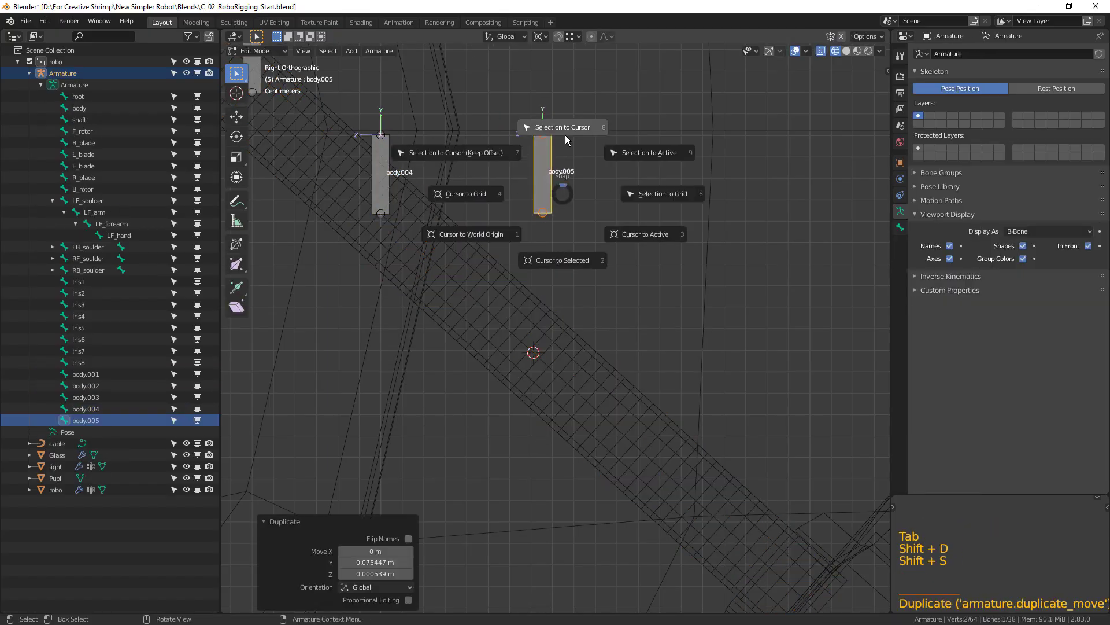
shift+middle_drag(705, 422, 642, 334)
In the cable curve's Edit Mode, select the seventh control point from its upper end and snap the 3D cursor to it.
key(Tab)
click(595, 383)
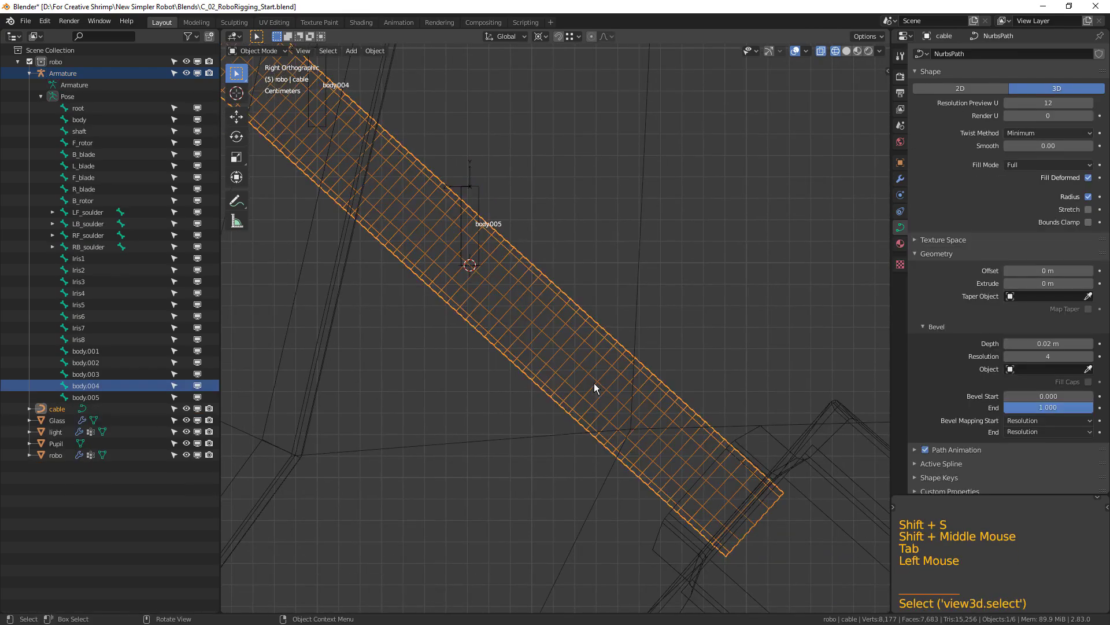
key(Tab)
drag(607, 387, 649, 414)
shift+middle_drag(621, 400, 608, 389)
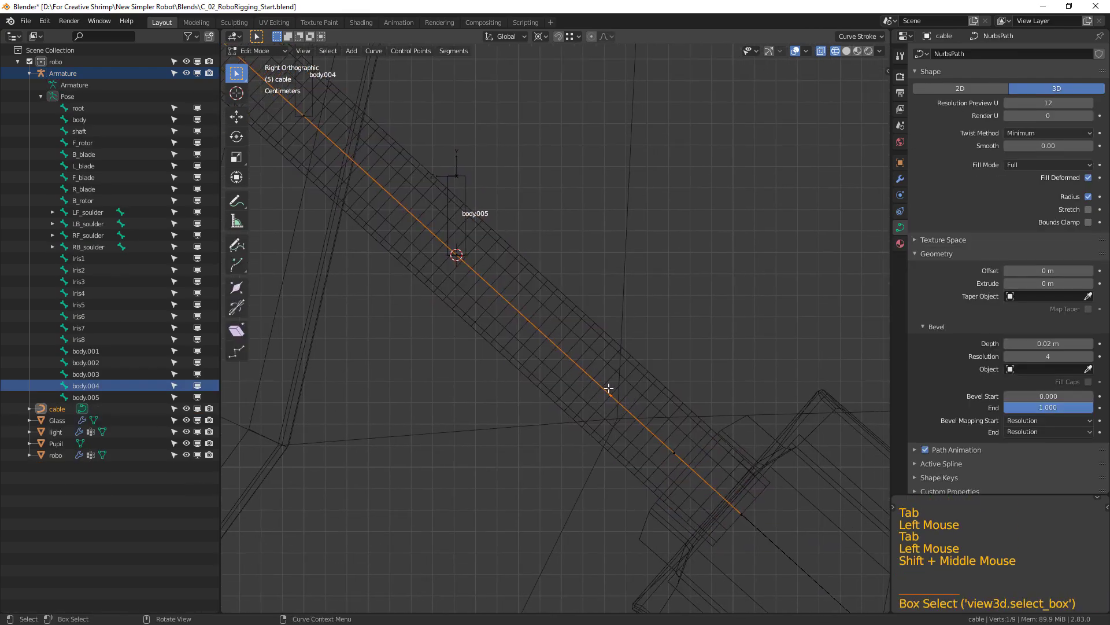
key(shift+s)
click(610, 454)
Duplicate the body.005 bone in Edit Mode and snap the copy to the 3D cursor at the cable's seventh control point.
key(Tab)
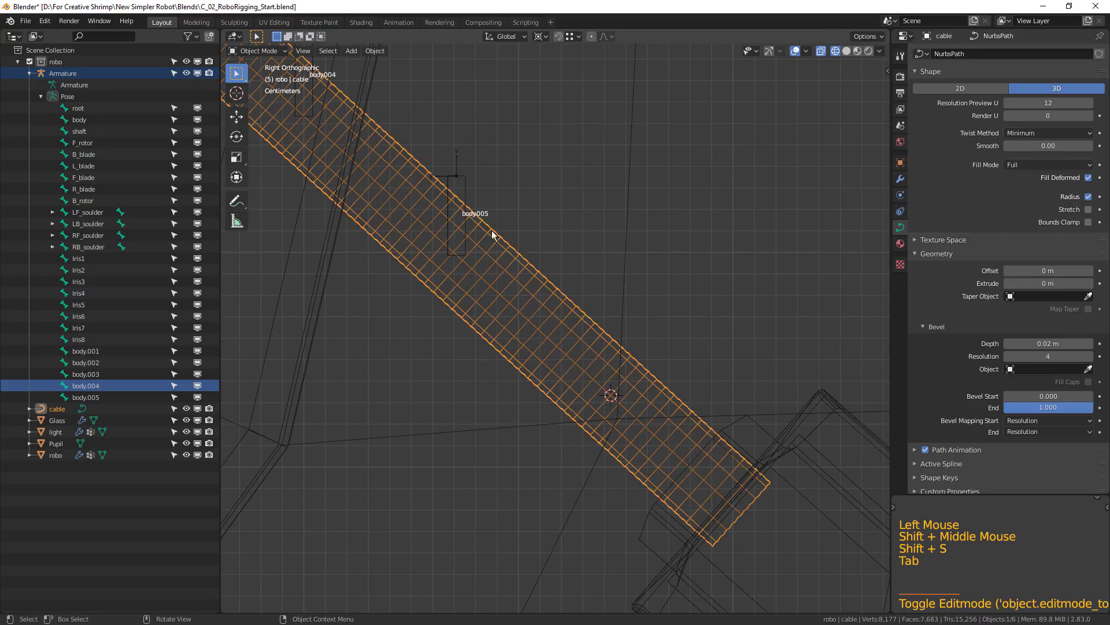
click(466, 191)
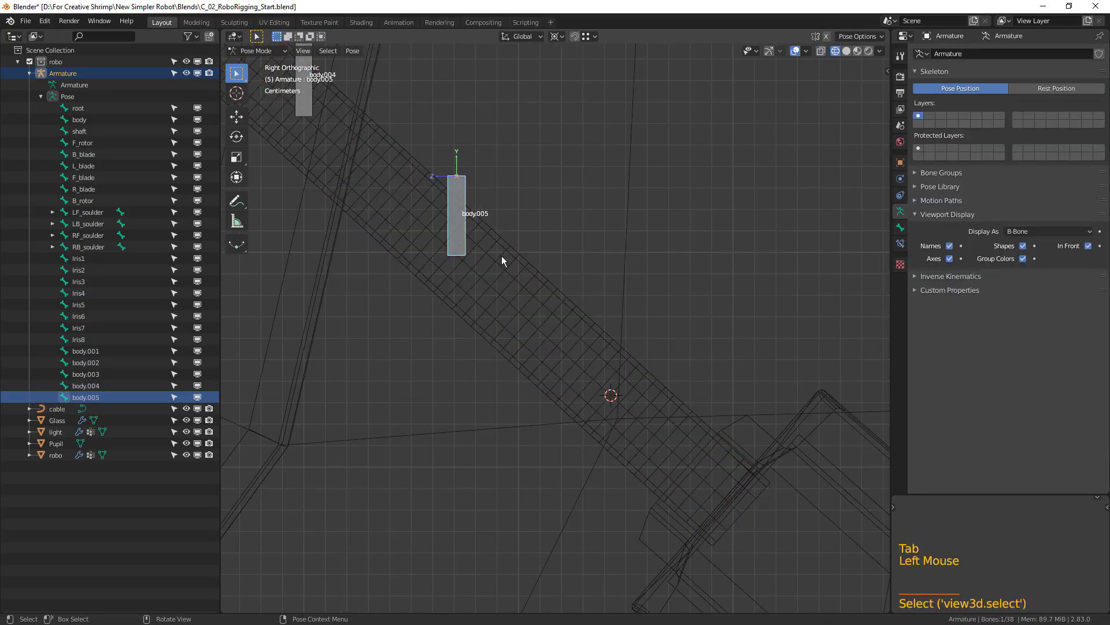
key(Tab)
key(shift+d)
click(742, 193)
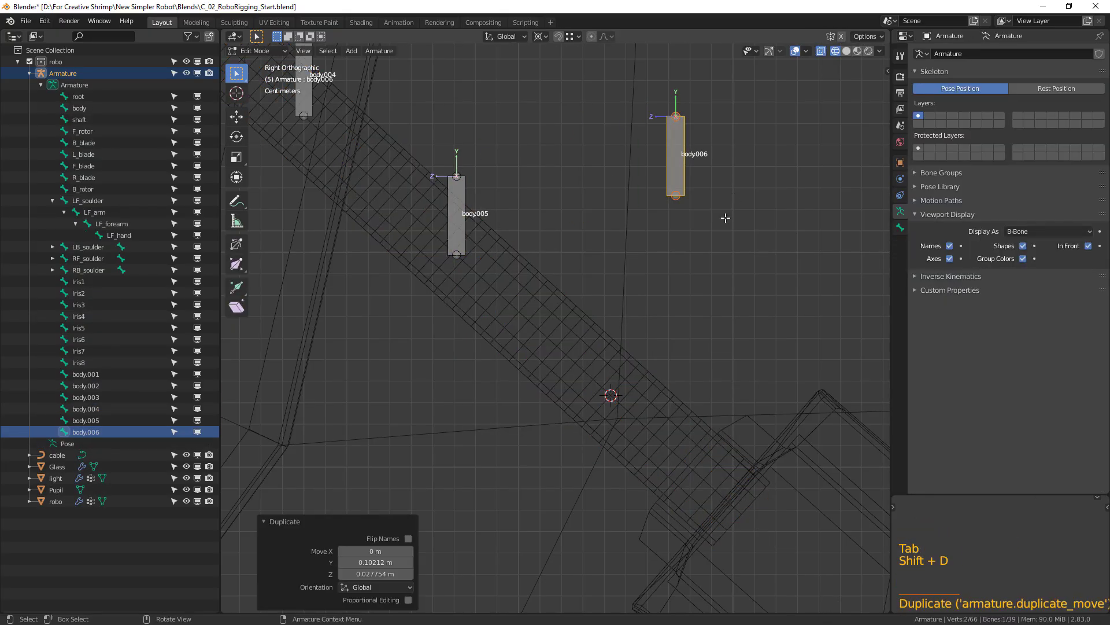
key(shift+s)
click(732, 164)
shift+middle_drag(755, 428, 684, 367)
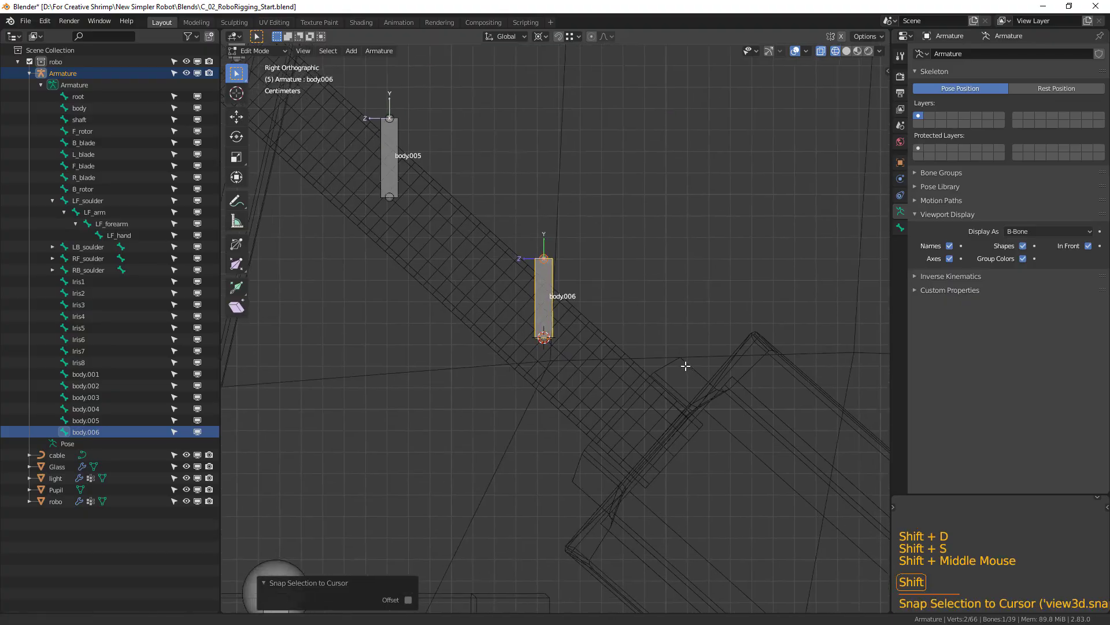
In the cable curve's Edit Mode, select the last control point at its lower end and snap the 3D cursor to it.
key(Tab)
click(589, 409)
key(Tab)
drag(665, 448, 685, 462)
shift+middle_drag(709, 449, 678, 428)
key(shift+s)
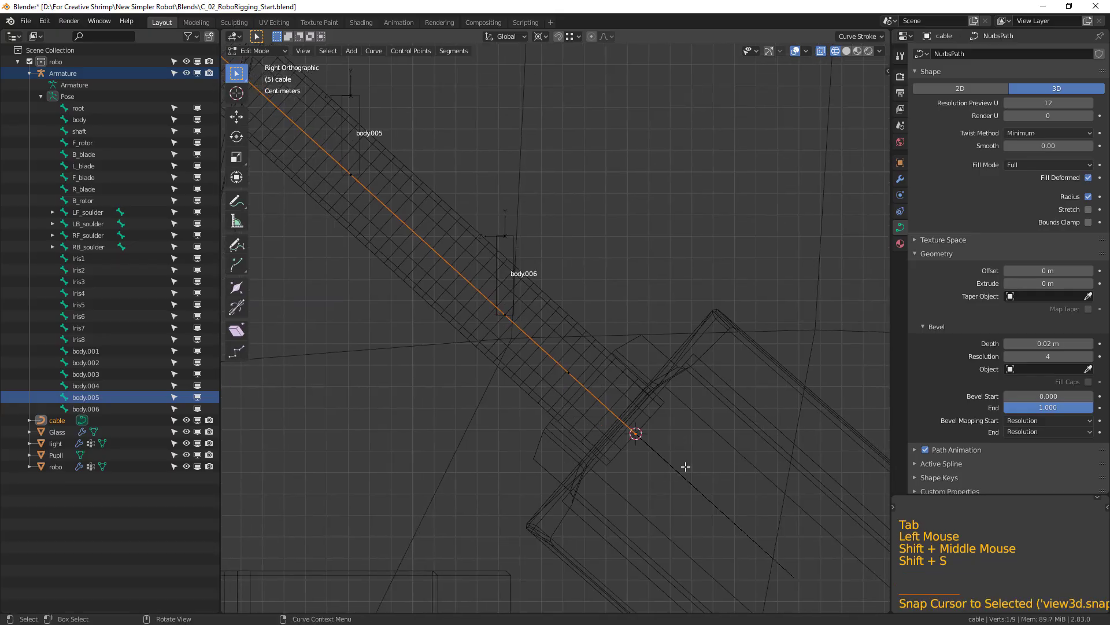
shift+middle_drag(565, 272, 567, 300)
Duplicate the body.006 bone in Edit Mode and snap the copy to the 3D cursor at the cable's lower end.
key(Tab)
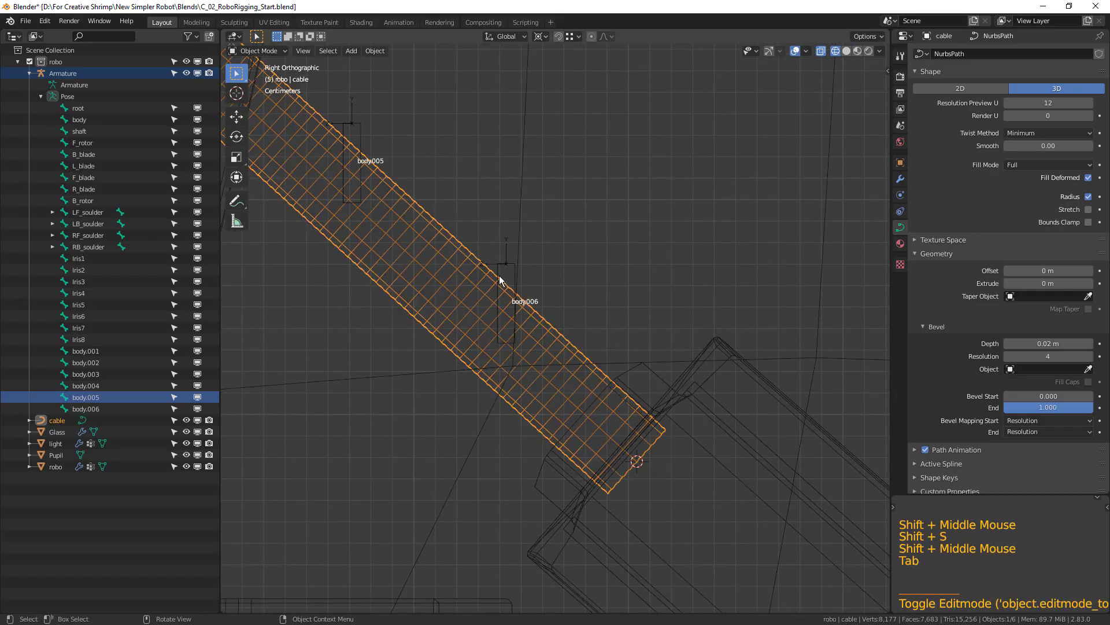
click(516, 274)
key(Tab)
key(shift+d)
click(757, 217)
key(shift+s)
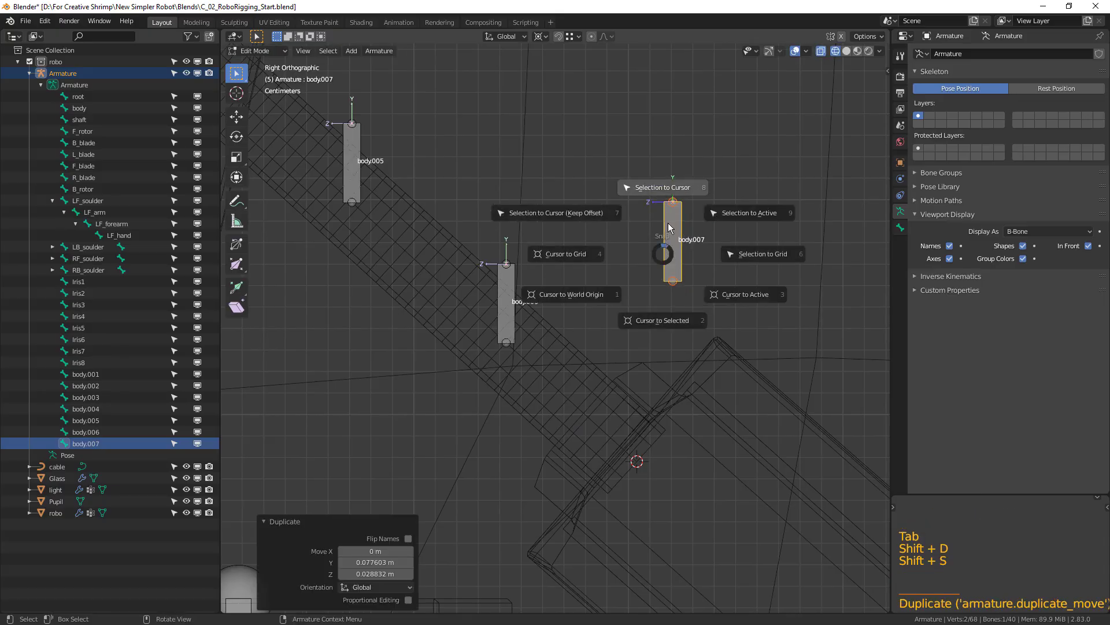
click(663, 190)
shift+middle_drag(714, 384, 719, 412)
Select all seven cable bones together, from body.007 up to body.001.
scroll(718, 411, down, 4)
shift+middle_drag(613, 378, 604, 397)
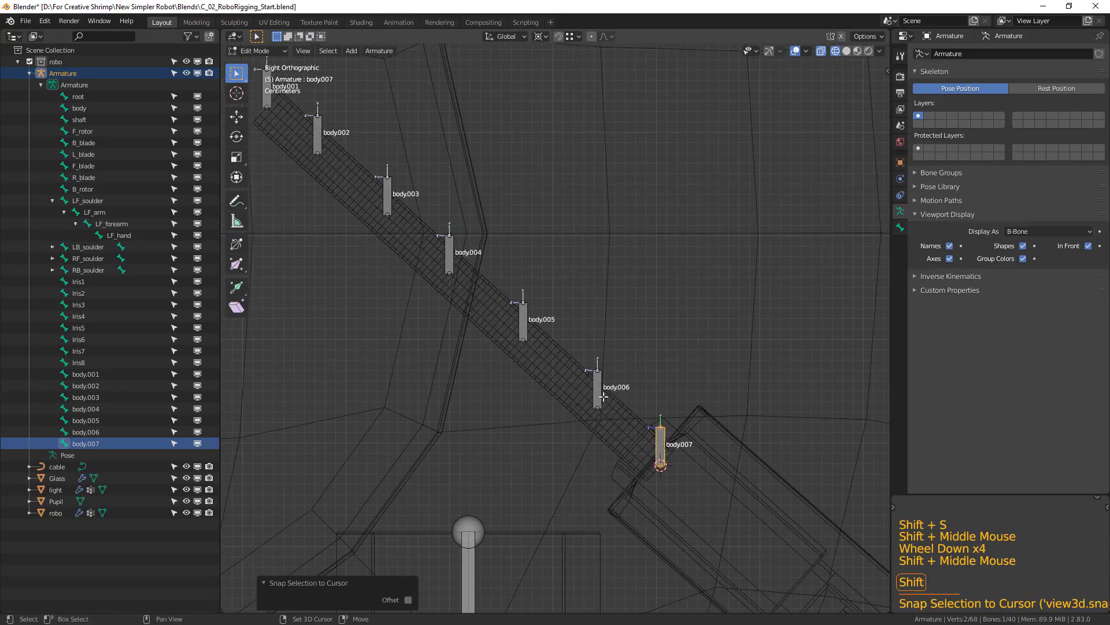
shift+click(598, 391)
shift+click(523, 323)
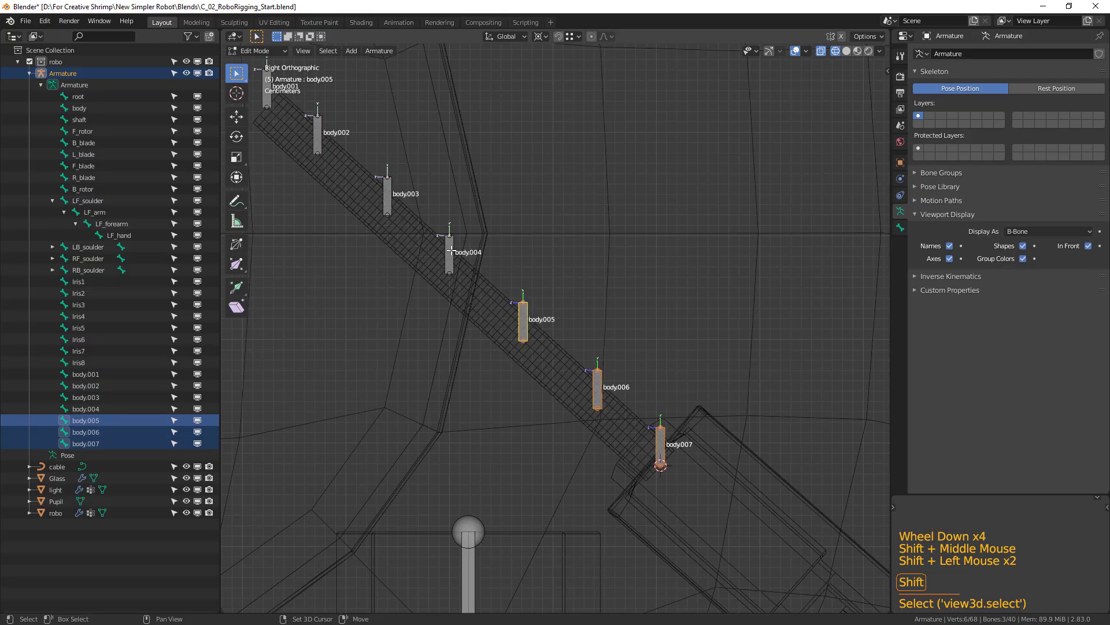
shift+click(451, 249)
shift+click(387, 196)
shift+click(314, 128)
shift+middle_drag(313, 128, 349, 187)
shift+click(301, 149)
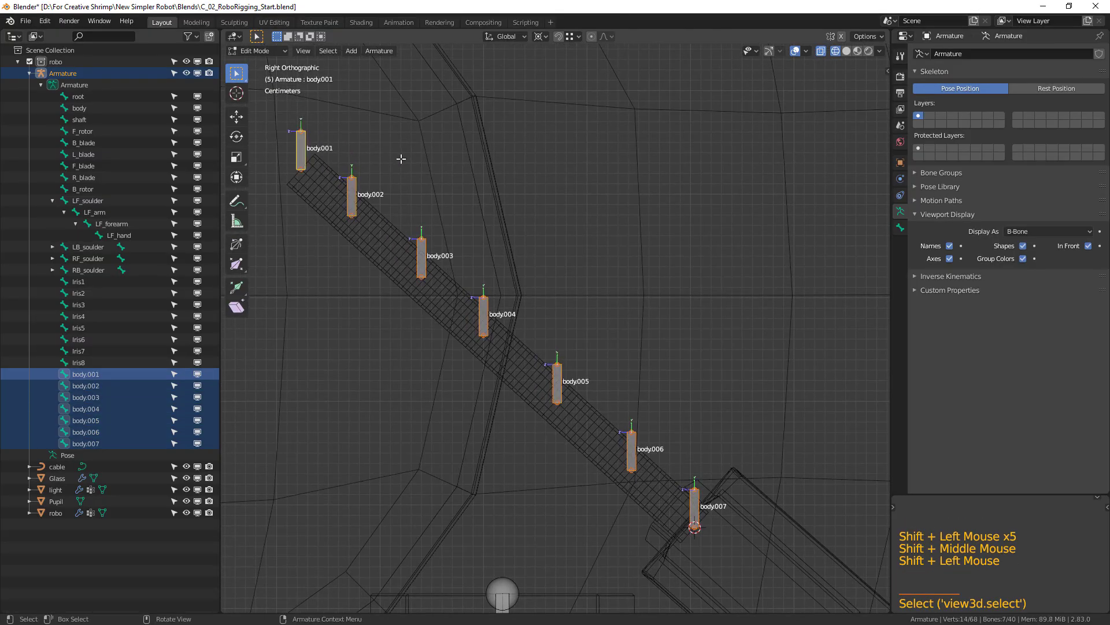
Set the pivot point to Individual Origins and rotate the seven selected bones 131° to align them with the cable's direction.
click(542, 36)
click(564, 80)
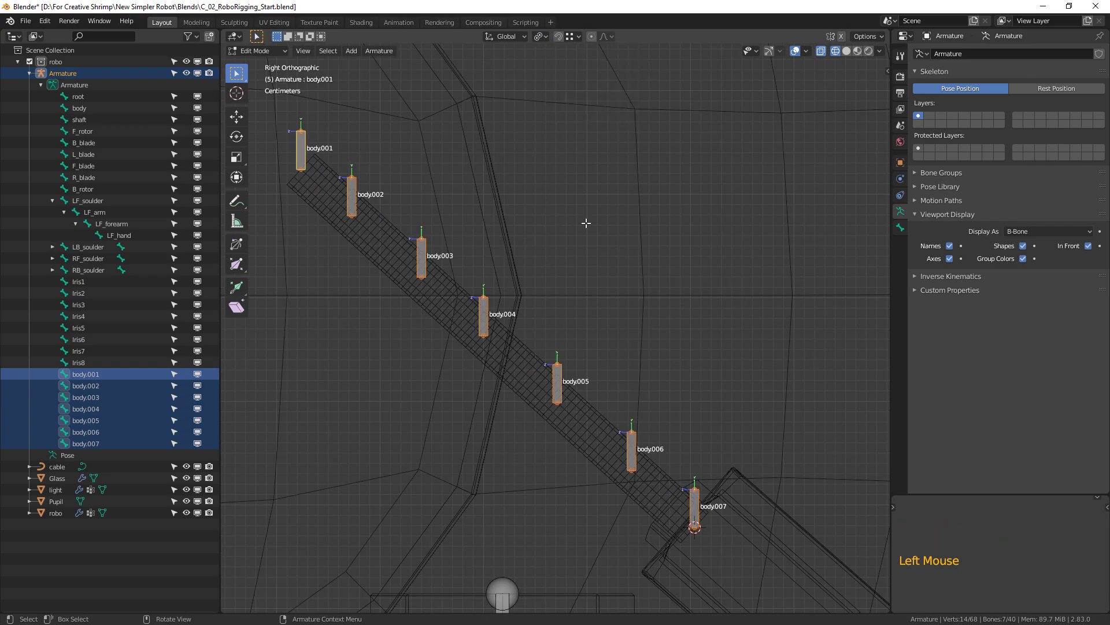
shift+middle_drag(632, 406, 607, 364)
key(r)
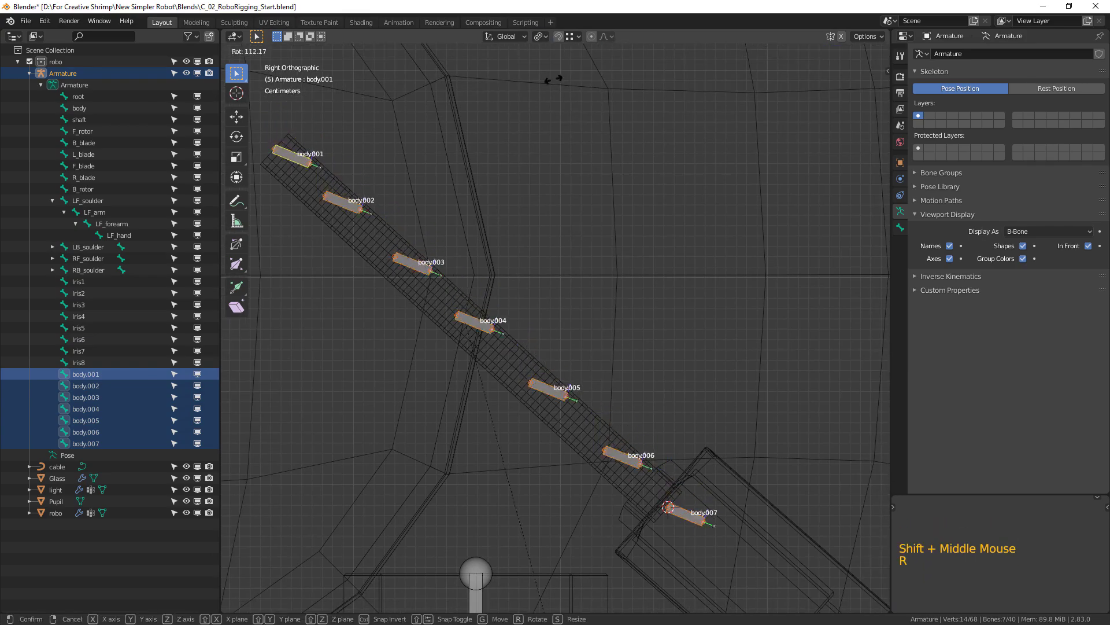
click(452, 108)
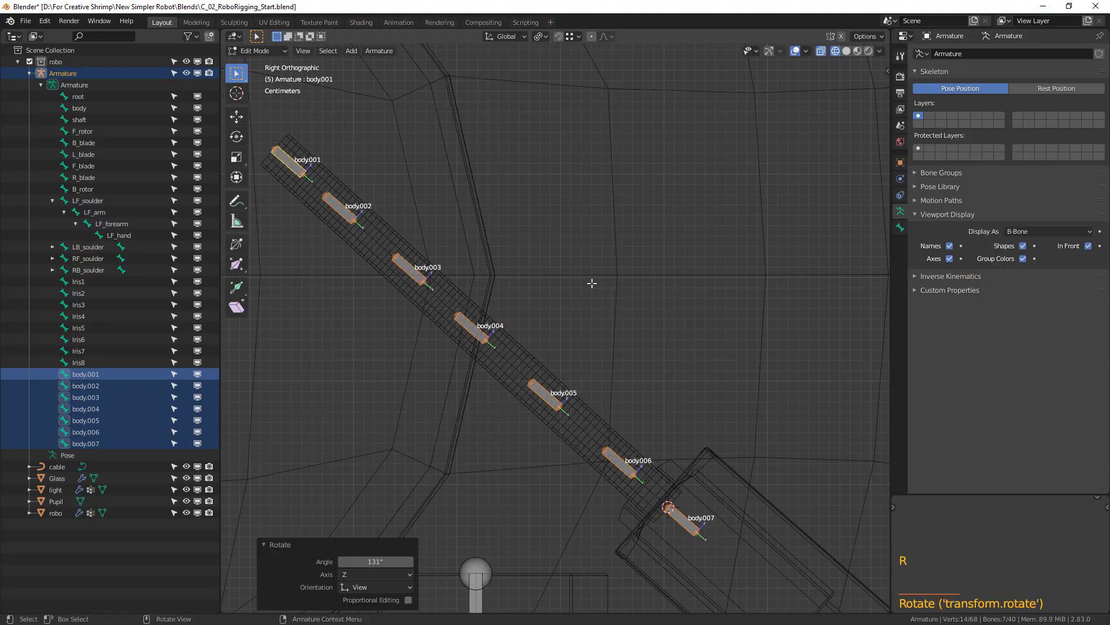
Scale the seven selected cable bones up by about 3 and rotate them 1.15° to line them up with the cable.
key(s)
click(854, 277)
key(r)
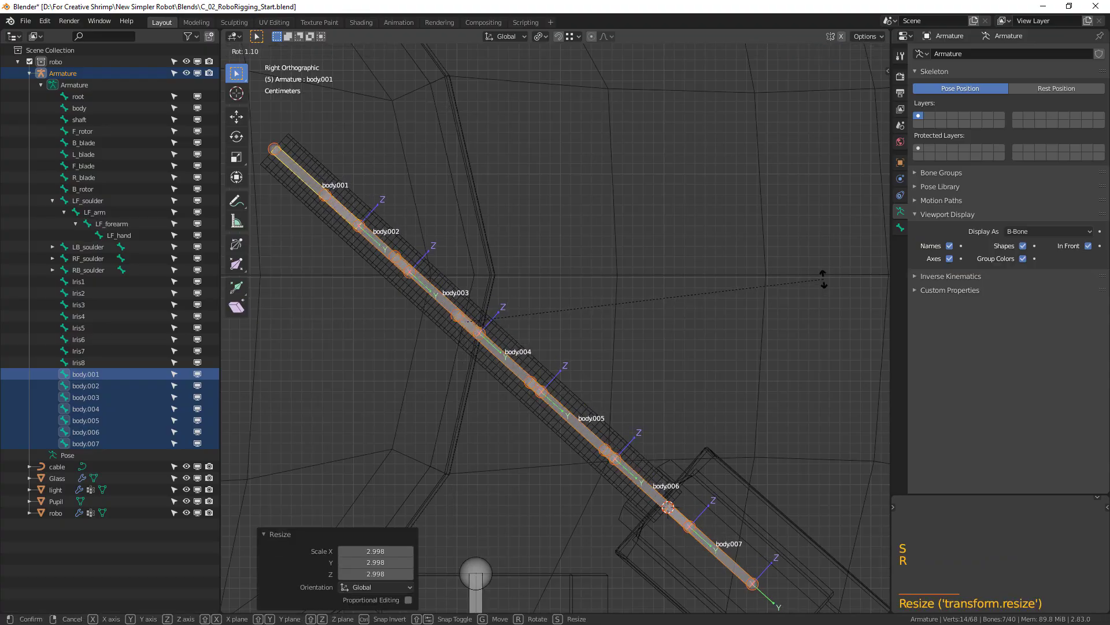
click(824, 287)
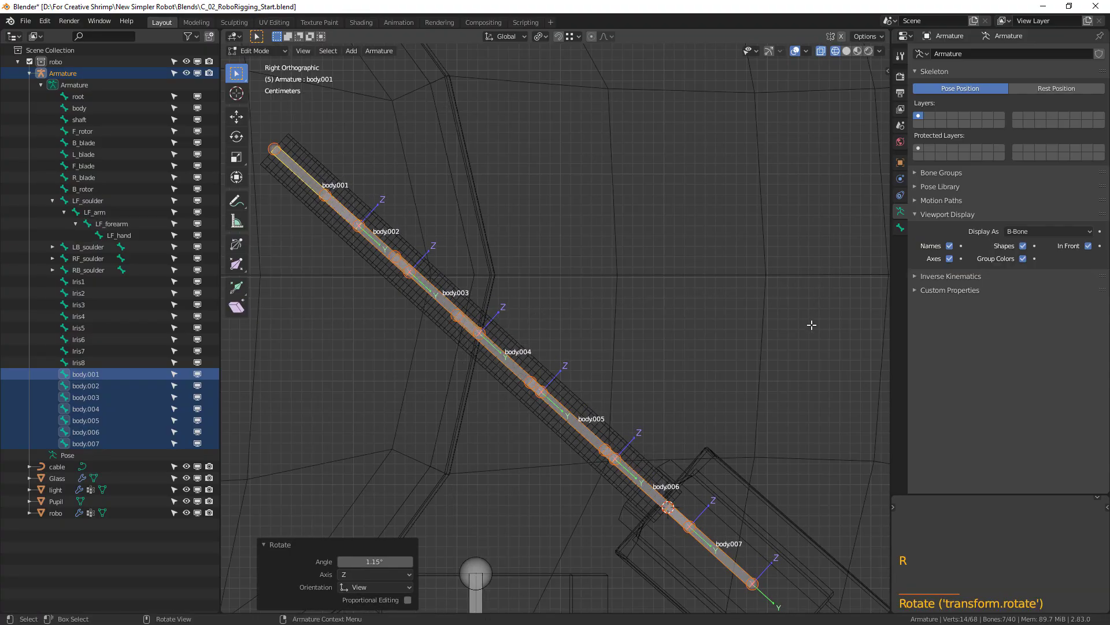
Scale the seven cable bones back down by about 0.38 so they are short, separate bones again.
key(s)
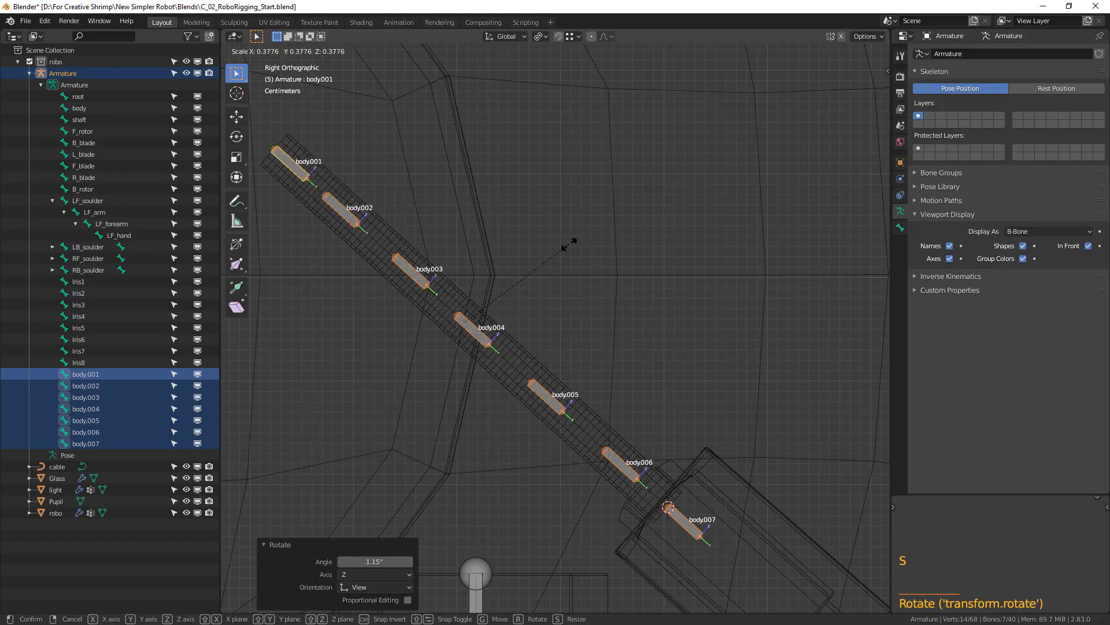
click(575, 254)
shift+middle_drag(580, 262, 667, 280)
Rename the uppermost cable bone, body.001, as cable1.
click(376, 190)
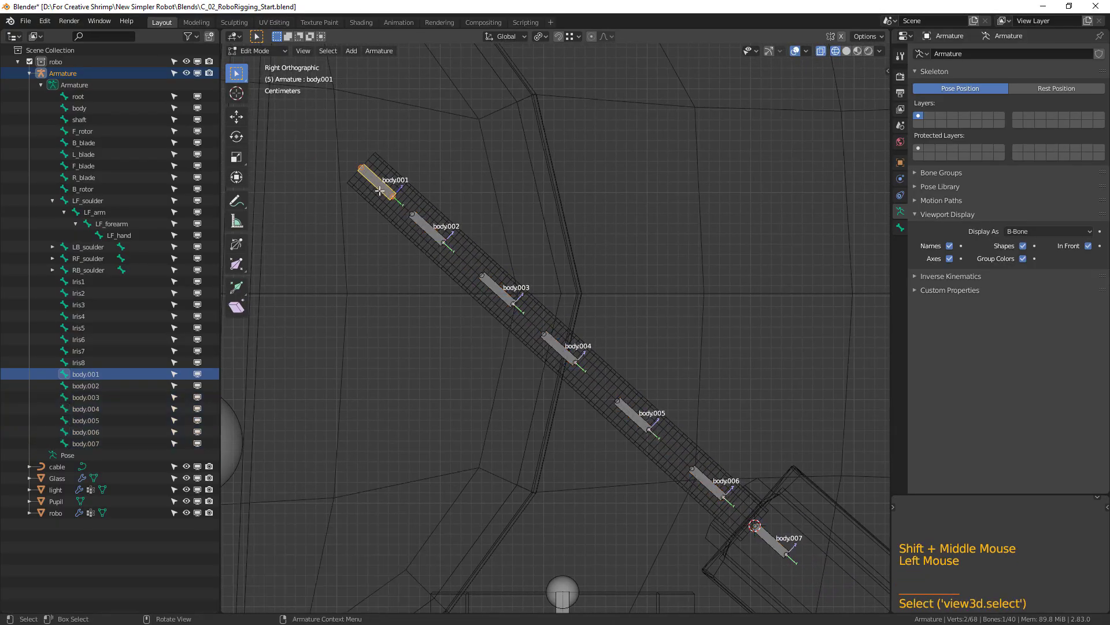
double_click(95, 377)
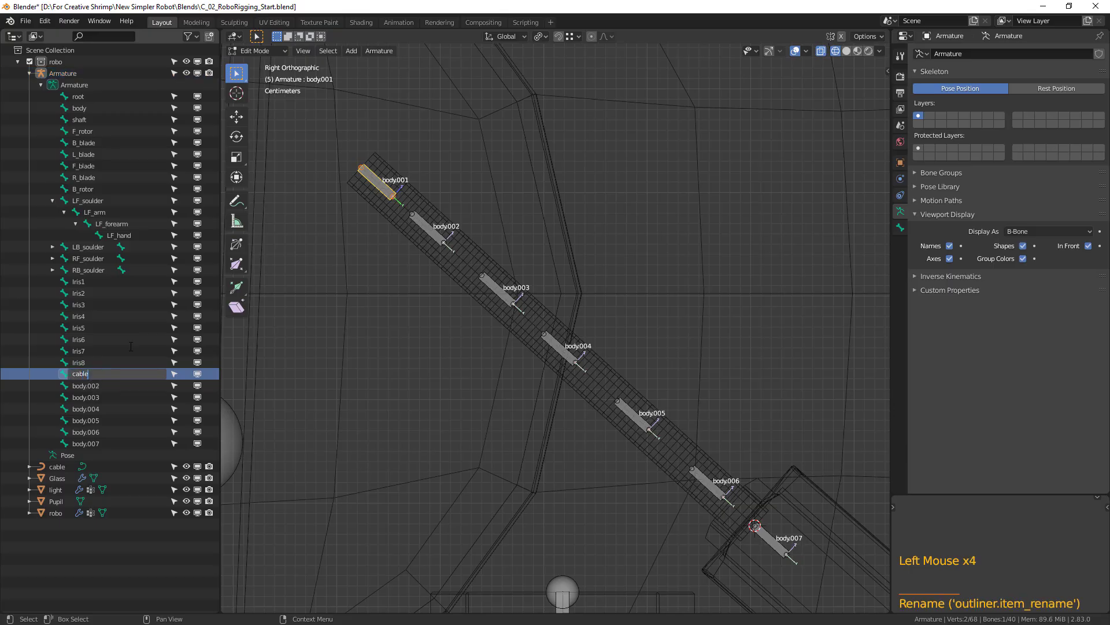
text(cable1)
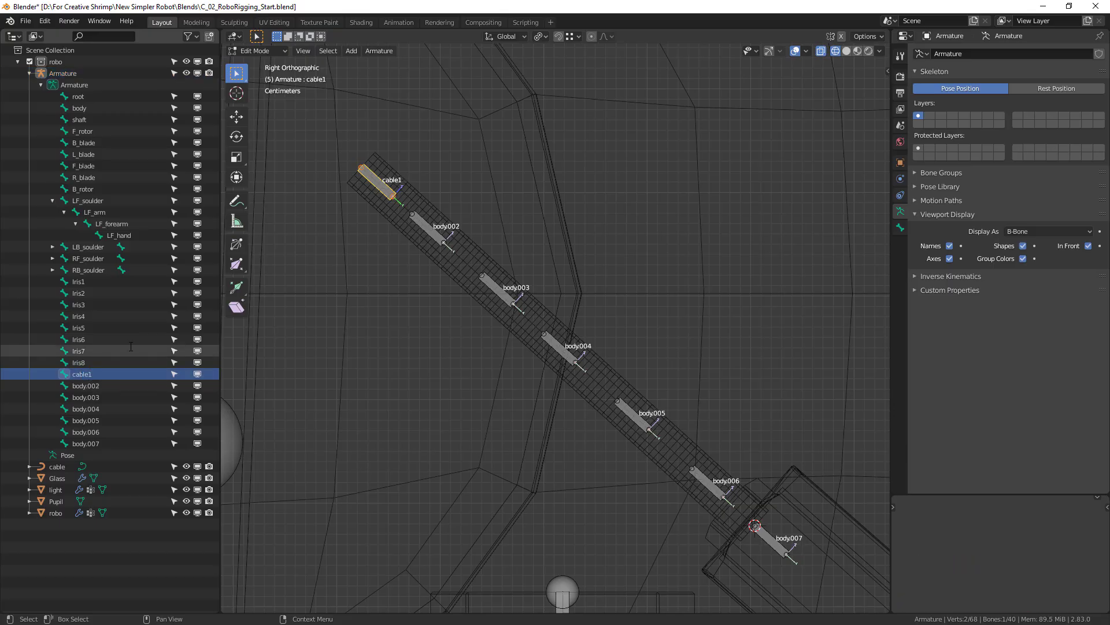
Rename the body.002 bone as cable2 and copy its new name for reuse on the remaining cable bones.
click(85, 386)
double_click(107, 384)
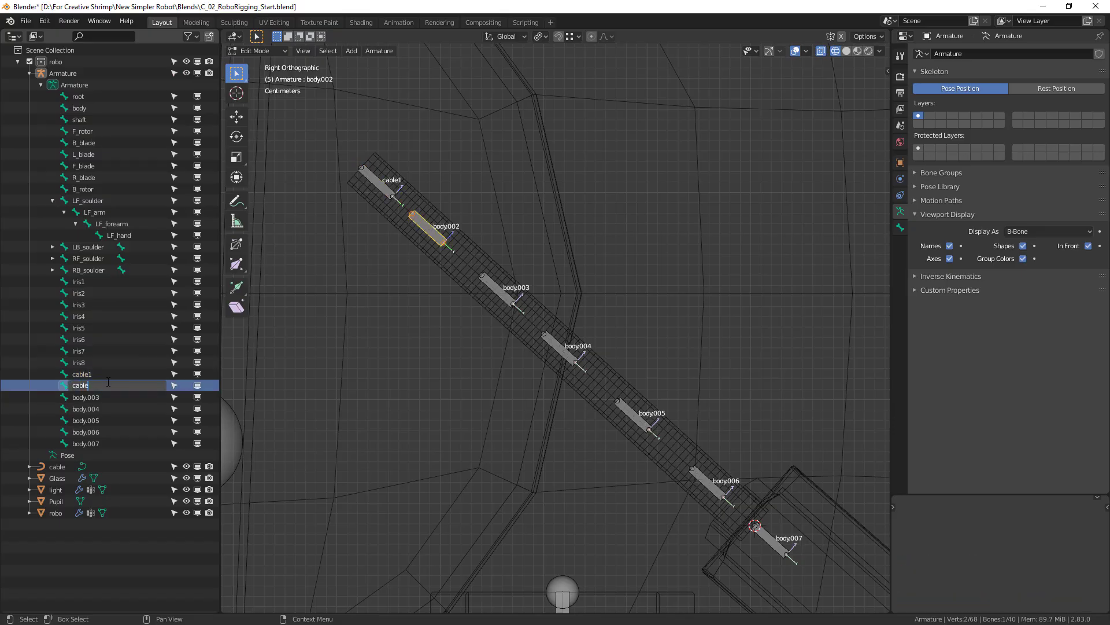
text(cable2)
key(Return)
double_click(108, 383)
double_click(88, 388)
double_click(88, 388)
key(ctrl+c)
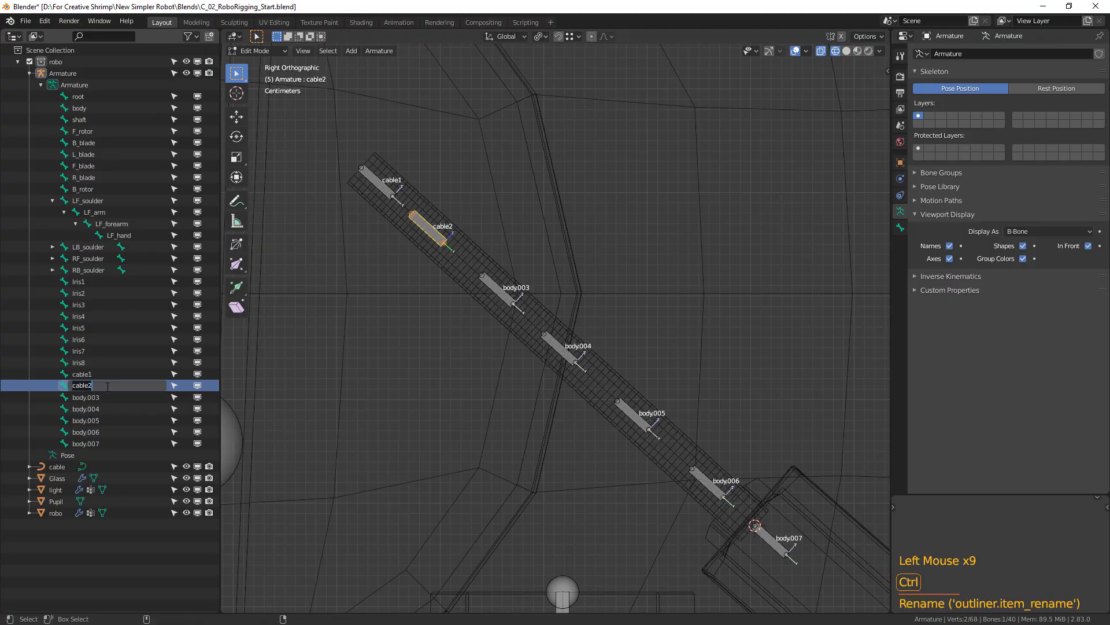
Rename the bones body.003 and body.004 as cable3 and cable4, reusing the copied name.
click(99, 397)
double_click(99, 396)
key(ctrl+v)
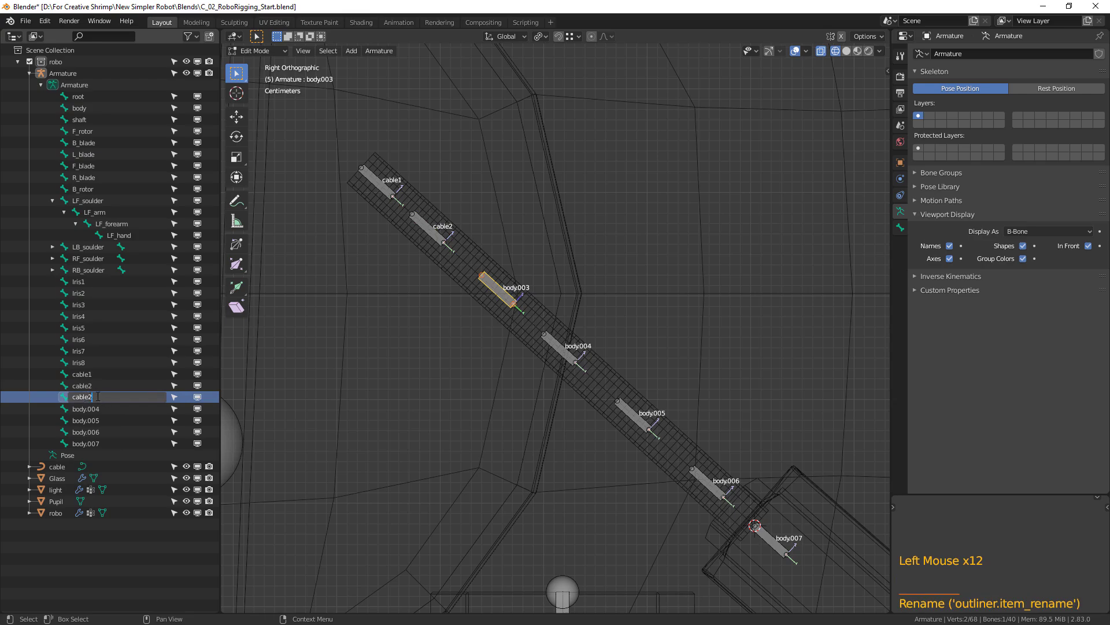
text(3)
key(Return)
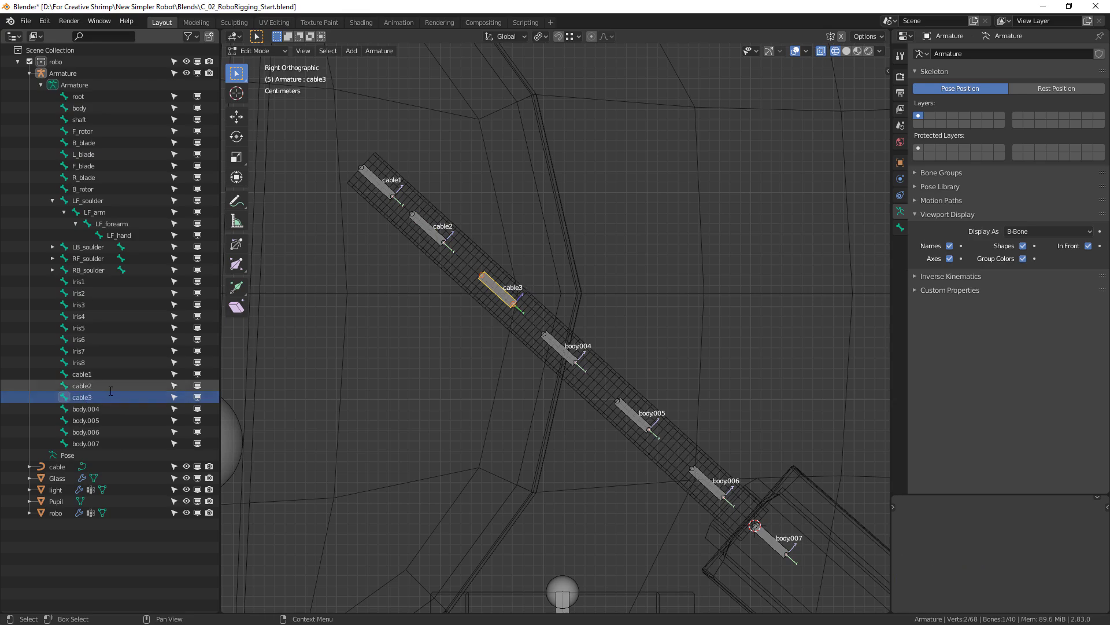
click(101, 408)
double_click(101, 408)
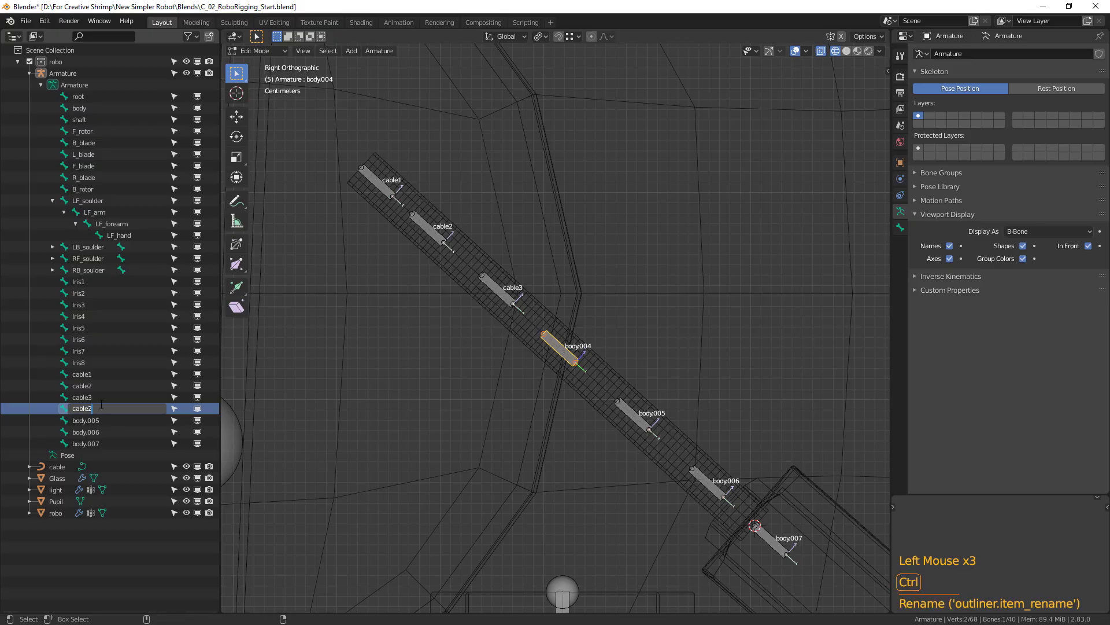
key(BackSpace)
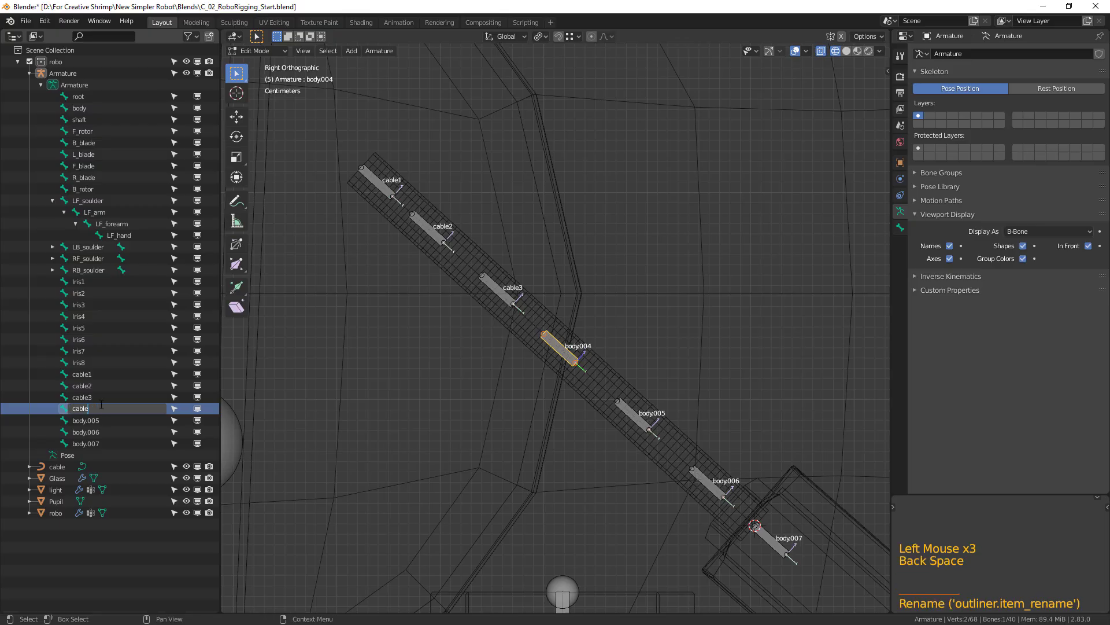
key(Return)
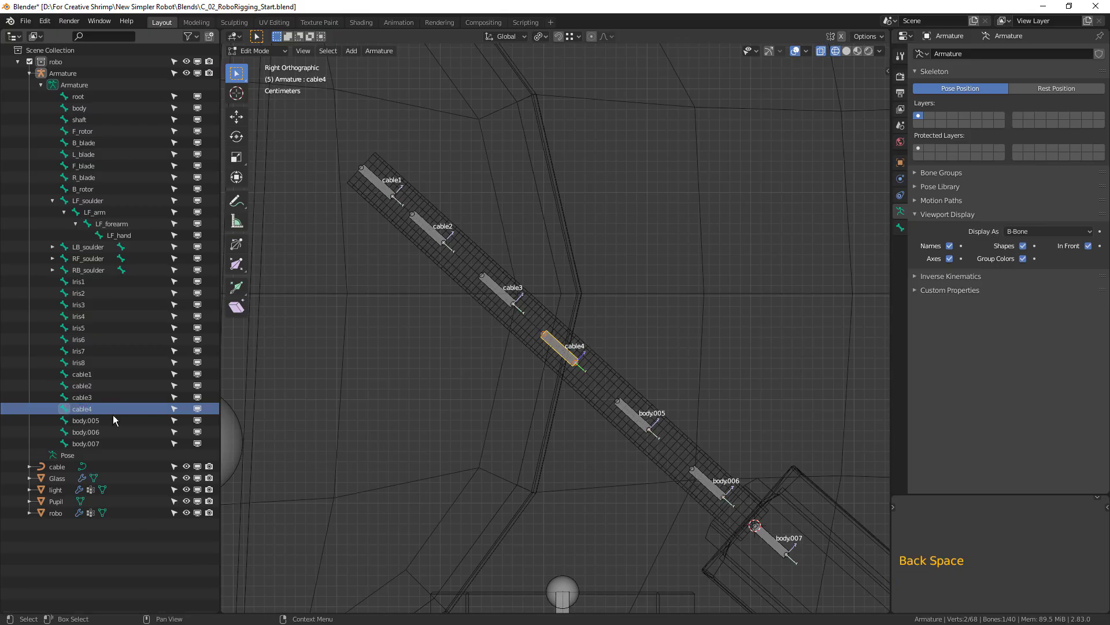
Rename the bones body.005 and body.006 as cable5 and cable6, reusing the copied name.
click(109, 419)
double_click(110, 419)
key(ctrl+v)
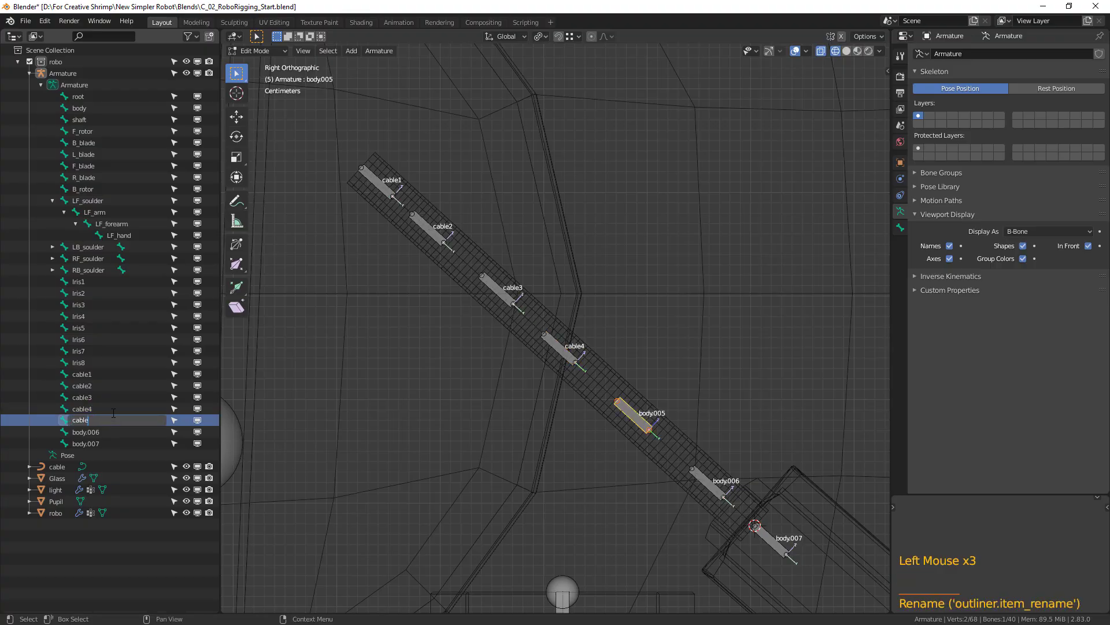
text(5)
key(Return)
click(107, 431)
double_click(107, 431)
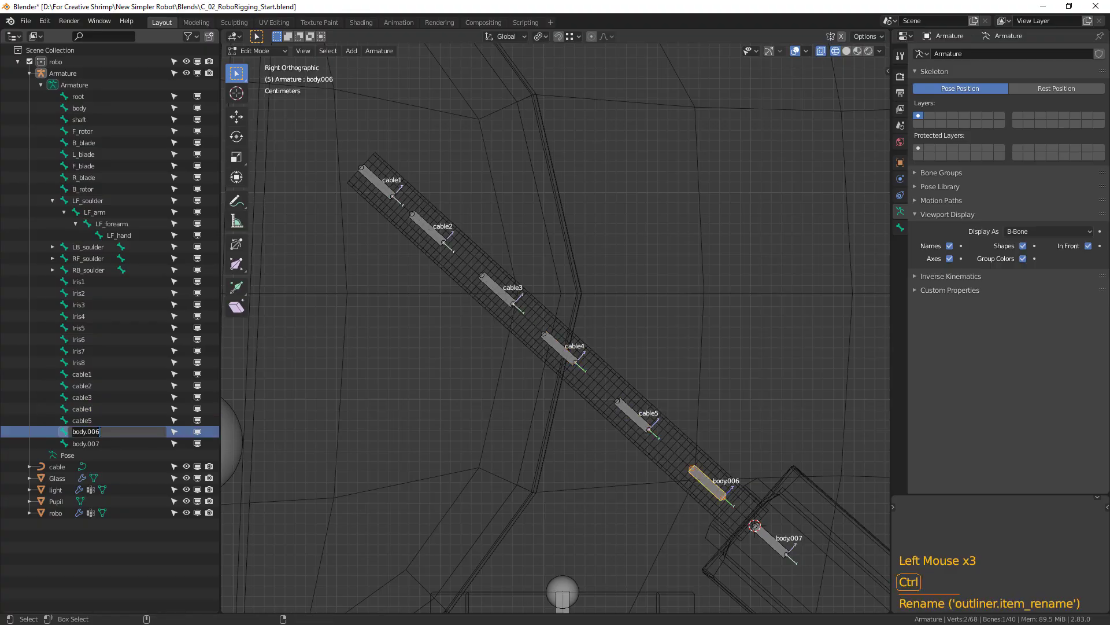
text(6)
key(Return)
Rename the lowest cable bone, body.007, as cable7.
click(101, 442)
click(102, 443)
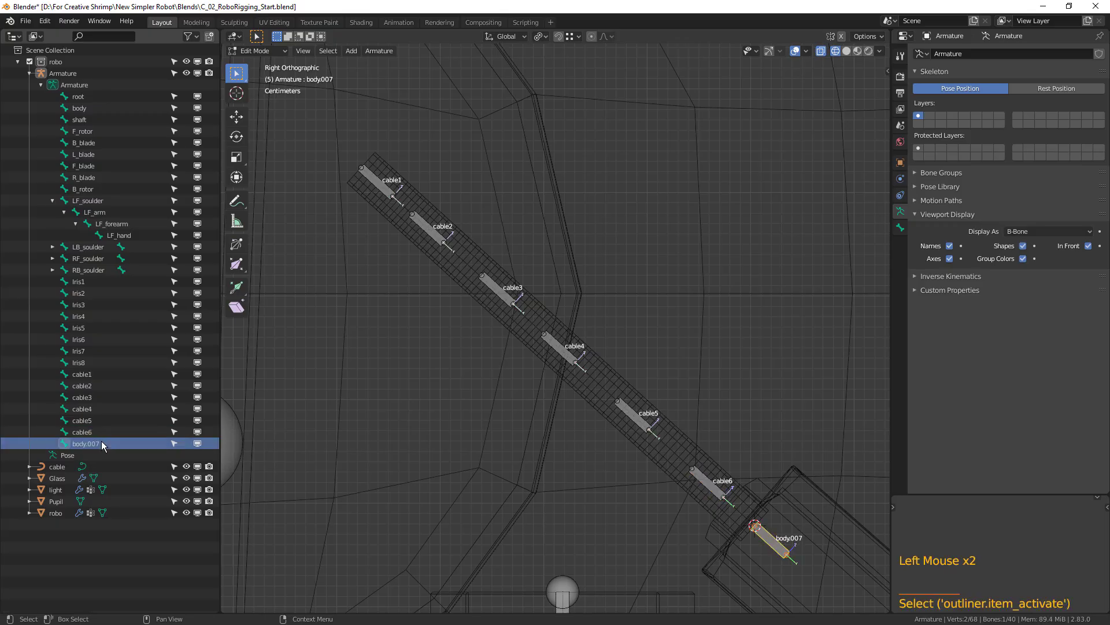
double_click(99, 443)
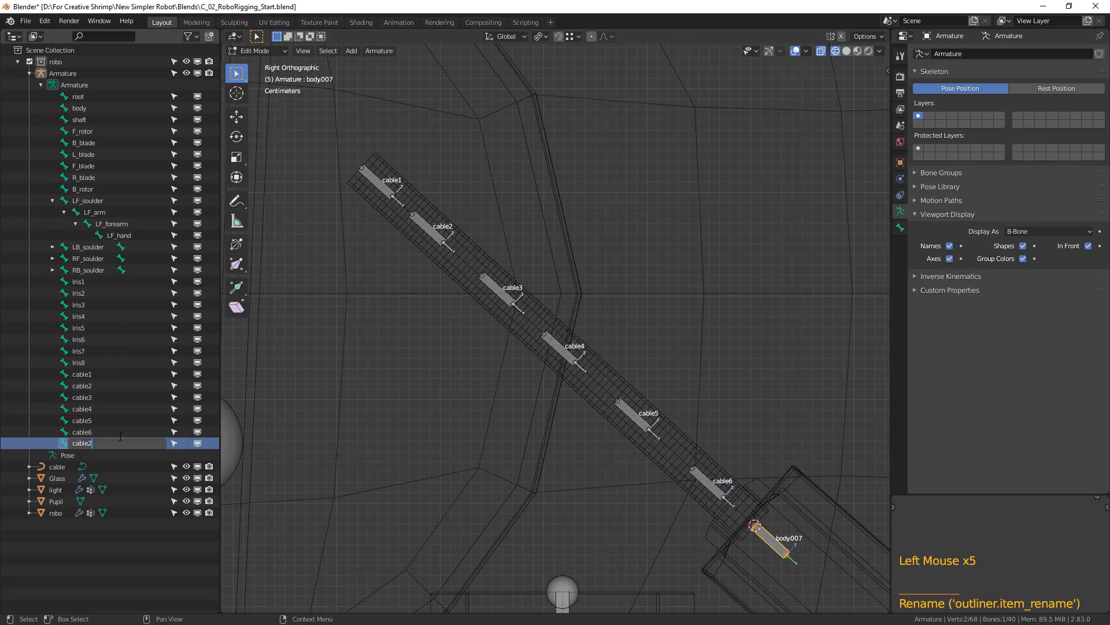
text(cable7)
key(Return)
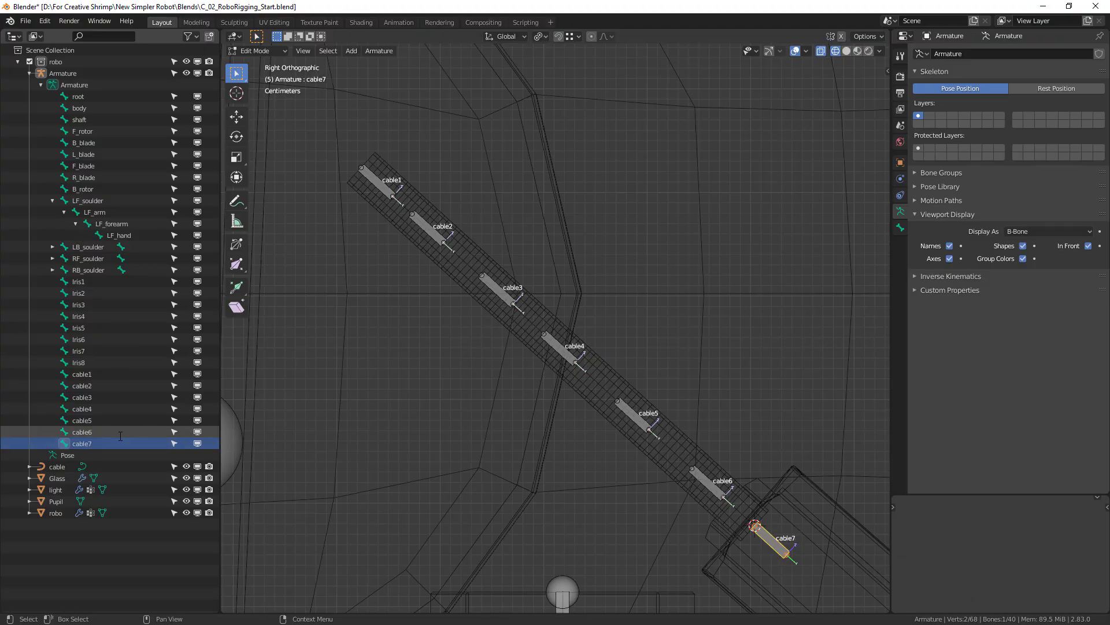
Select the B_blade, L_blade, F_blade and R_blade bones and parent them to F_rotor in Edit Mode with Keep Offset.
scroll(520, 414, down, 2)
shift+middle_drag(520, 414, 623, 438)
key(Tab)
scroll(661, 455, down, 2)
drag(428, 180, 715, 382)
shift+middle_drag(715, 383, 541, 356)
shift+middle_drag(417, 289, 406, 333)
click(442, 290)
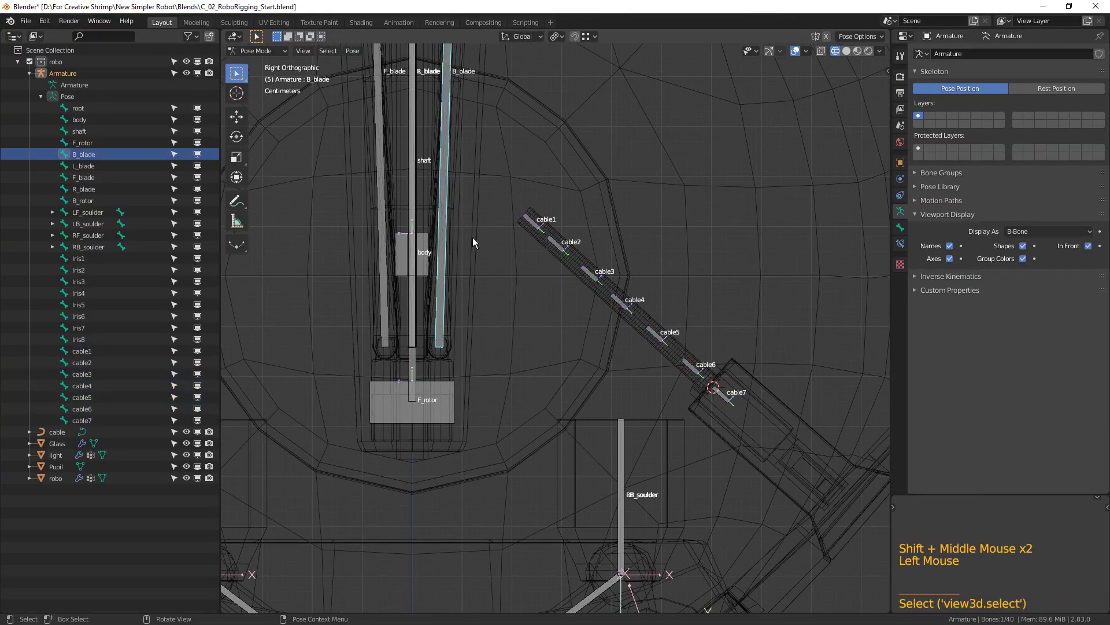
middle_drag(473, 236, 408, 197)
drag(382, 150, 470, 165)
middle_drag(490, 219, 502, 238)
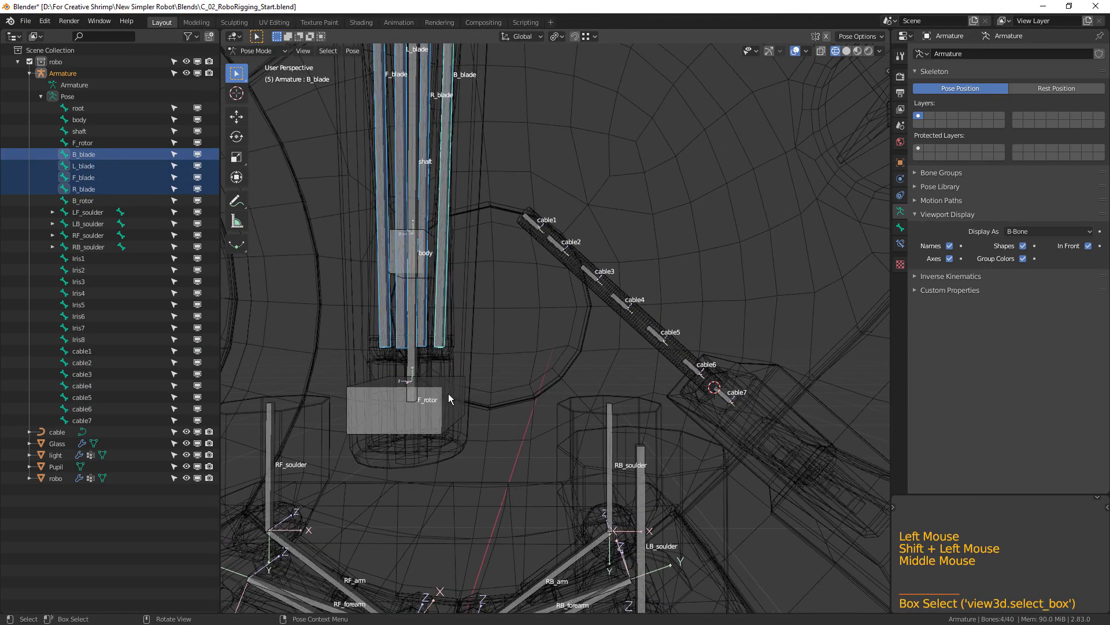
shift+click(451, 405)
key(Tab)
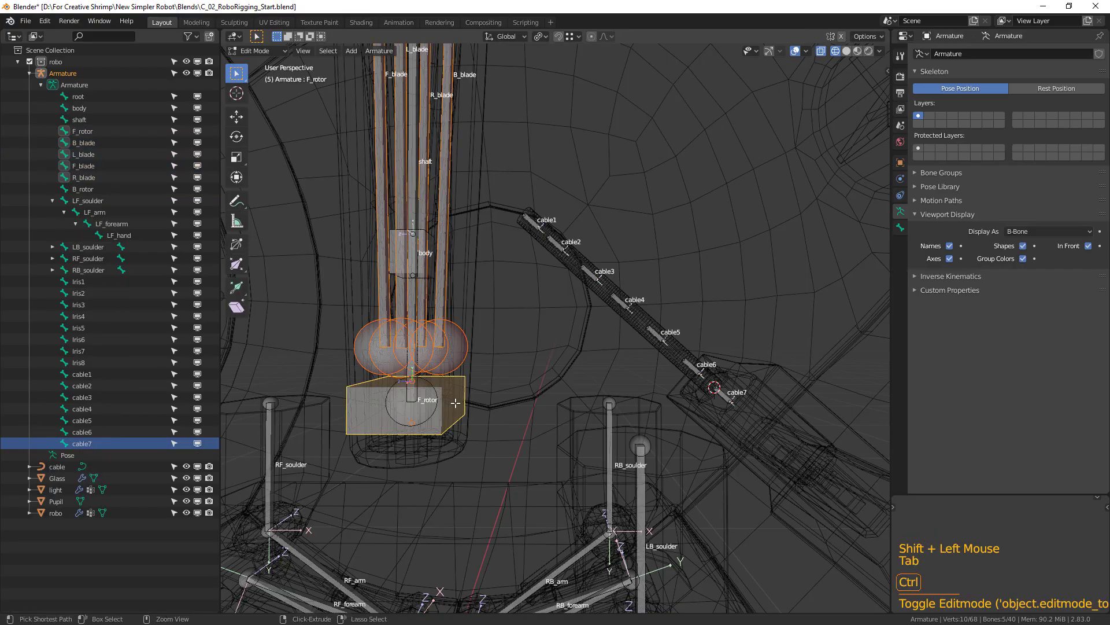
key(ctrl+p)
click(438, 416)
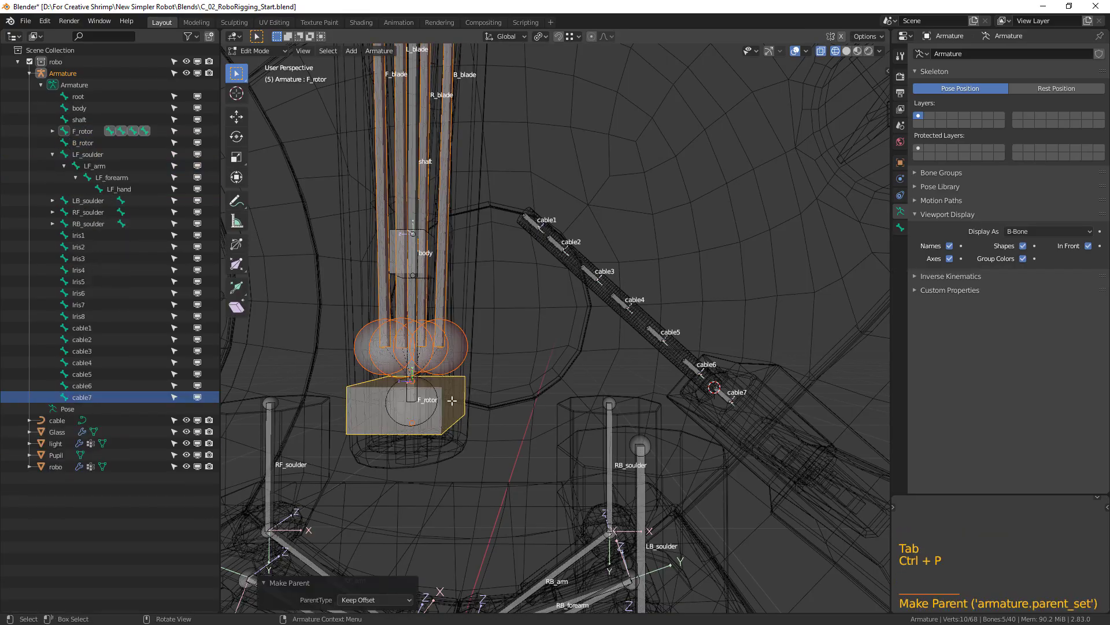
Parent the F_rotor bone to the shaft bone in Edit Mode with Keep Offset.
key(Tab)
click(462, 392)
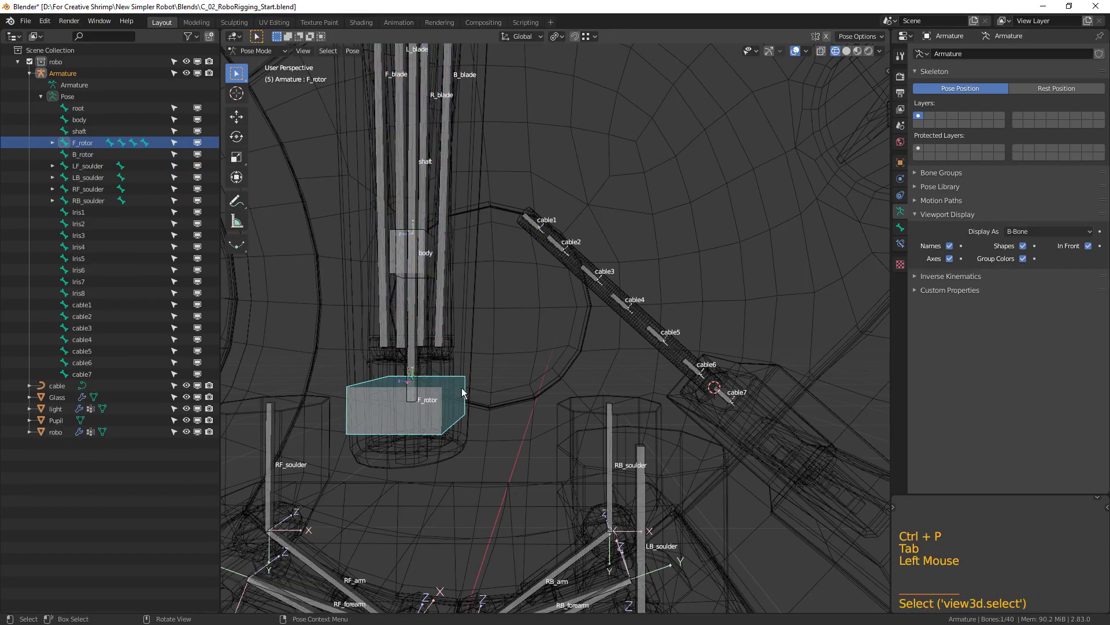
shift+click(413, 365)
shift+middle_drag(418, 370, 501, 412)
key(Tab)
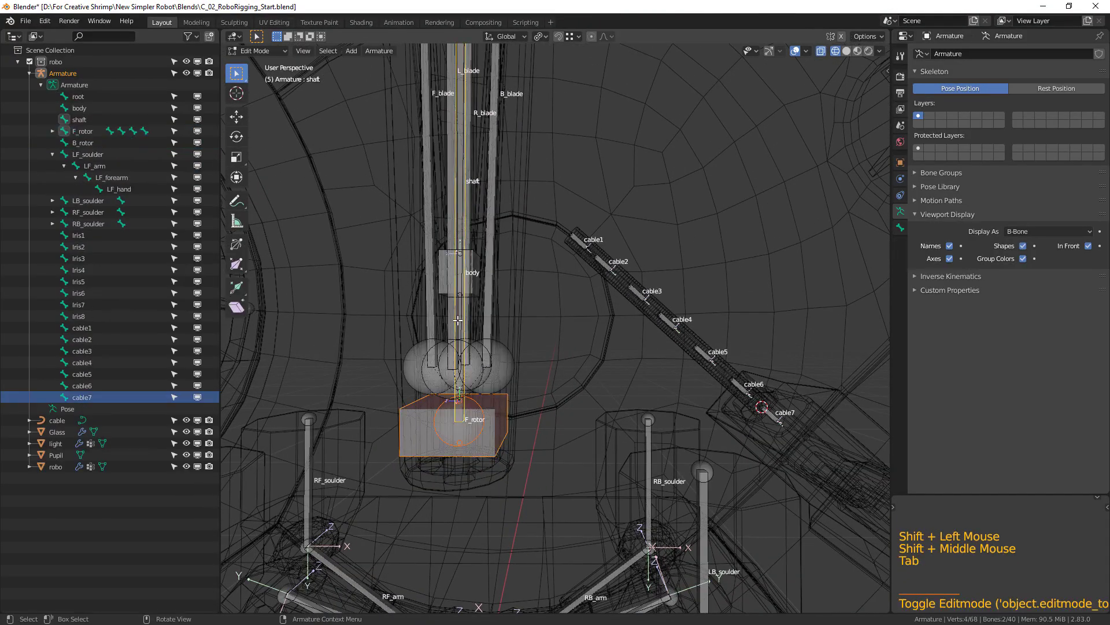
key(ctrl+p)
click(352, 95)
Parent the shaft bone to the body bone with Keep Offset.
shift+middle_drag(483, 219, 474, 266)
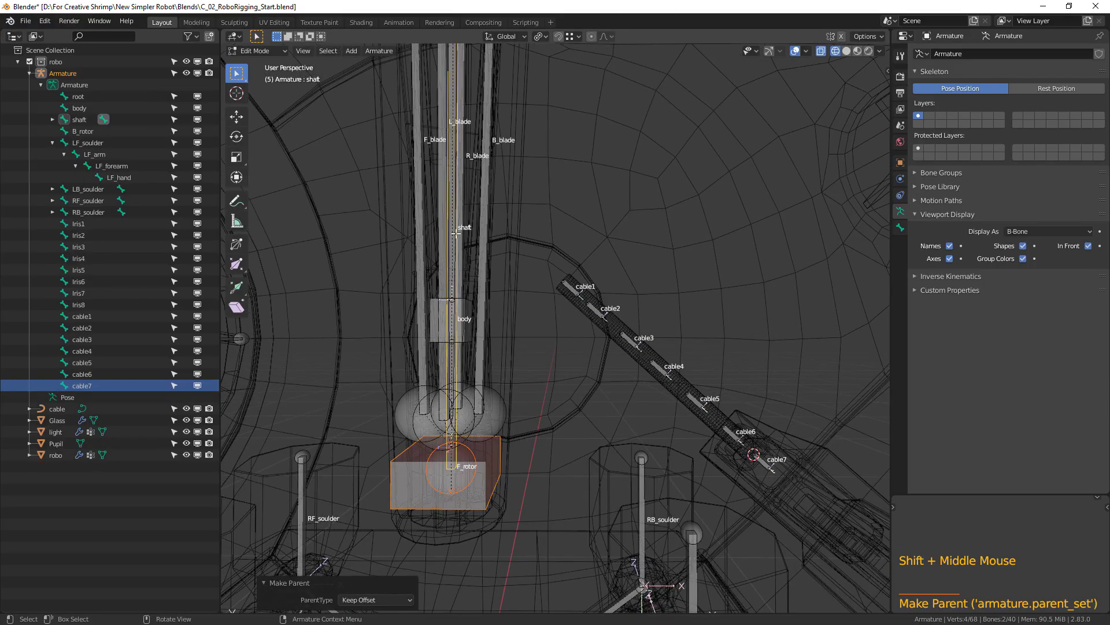
shift+scroll(463, 188, down, 5)
shift+middle_drag(464, 187, 415, 154)
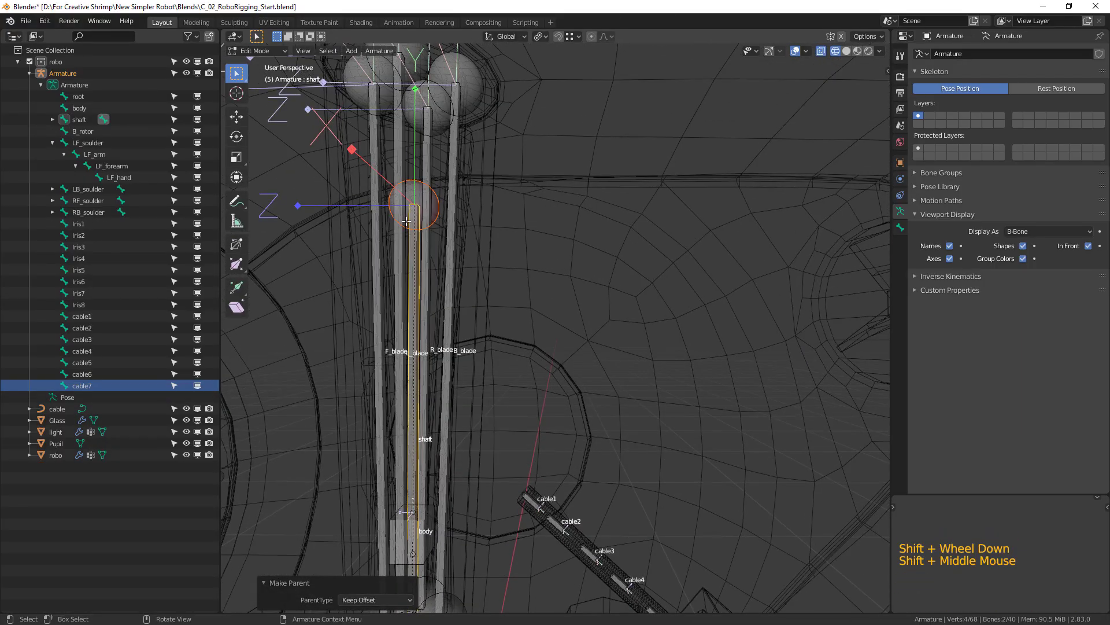
click(413, 239)
shift+middle_drag(431, 503, 496, 366)
shift+click(392, 449)
key(ctrl+p)
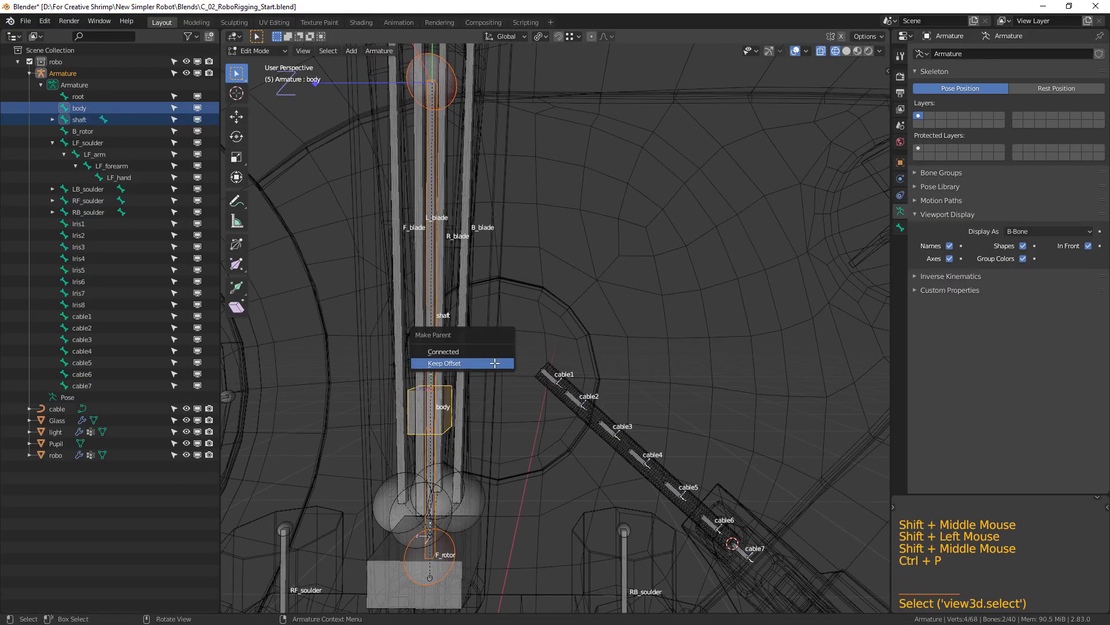
click(495, 362)
Enlarge the B-Bone display size of the body bone in Edit Mode into a wide box.
key(Tab)
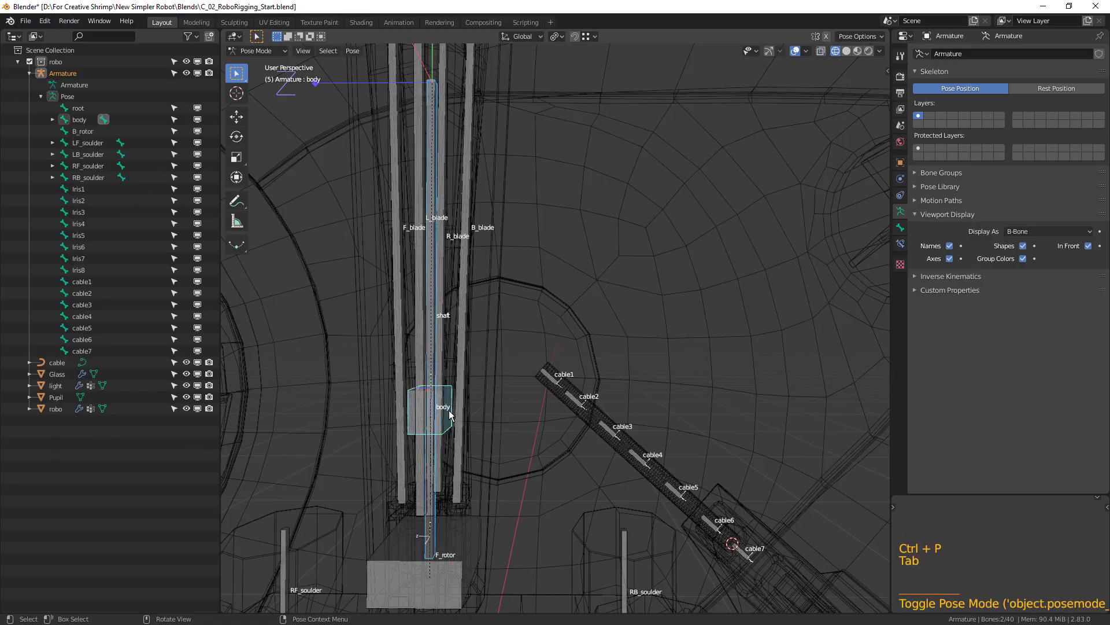
key(Tab)
click(450, 414)
key(ctrl+alt+s)
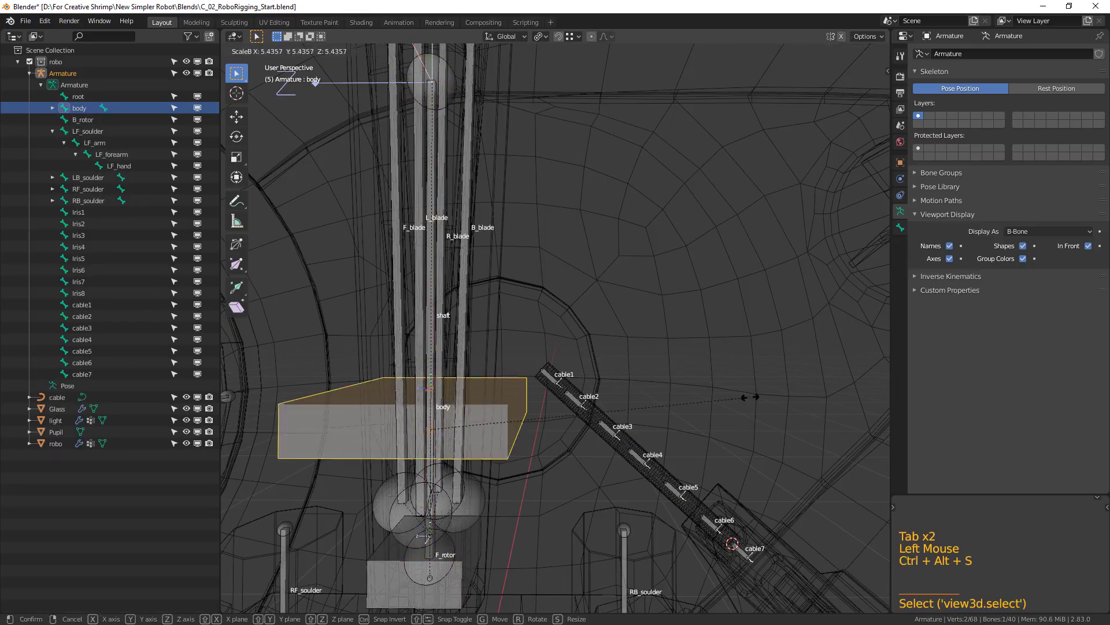
click(690, 359)
Clear the selection and select the four shoulder bones LF_soulder, RF_soulder, RB_soulder and LB_soulder together.
key(alt+a)
scroll(663, 379, down, 2)
shift+middle_drag(591, 406, 689, 280)
click(394, 451)
shift+click(440, 420)
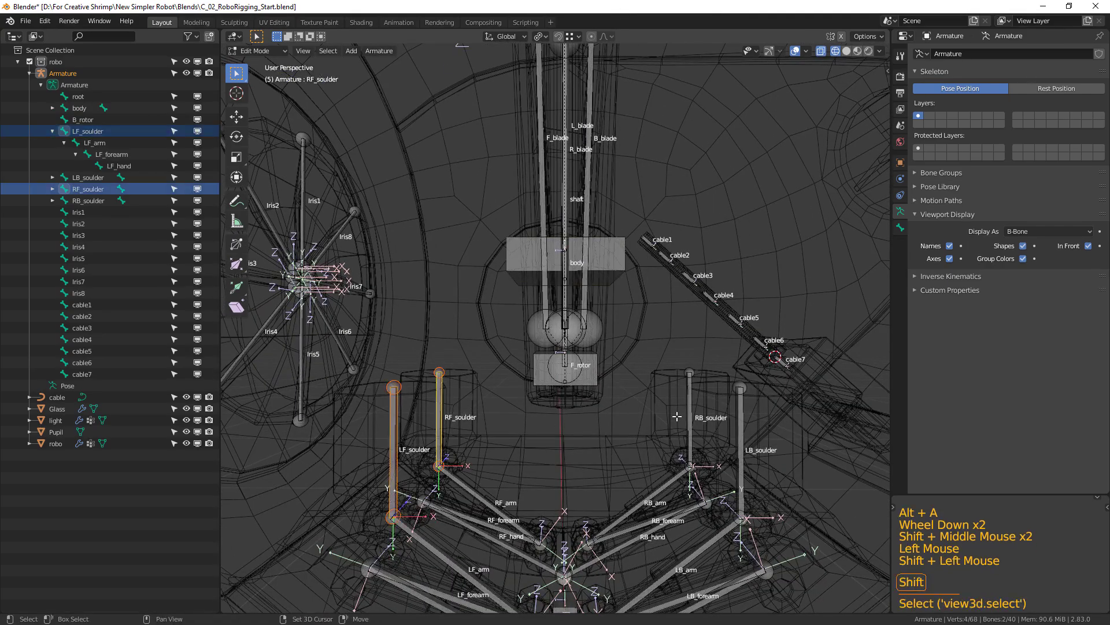
shift+click(692, 401)
shift+click(739, 407)
Add cable1 to cable7 and Iris1 to Iris8 to the selection and parent all selected bones to body with Keep Offset.
shift+middle_drag(640, 440, 553, 440)
shift+drag(548, 207, 762, 365)
shift+middle_drag(446, 372, 595, 389)
shift+scroll(365, 193, down, 1)
shift+middle_drag(368, 195, 416, 212)
shift+drag(311, 151, 454, 454)
shift+middle_drag(520, 396, 453, 399)
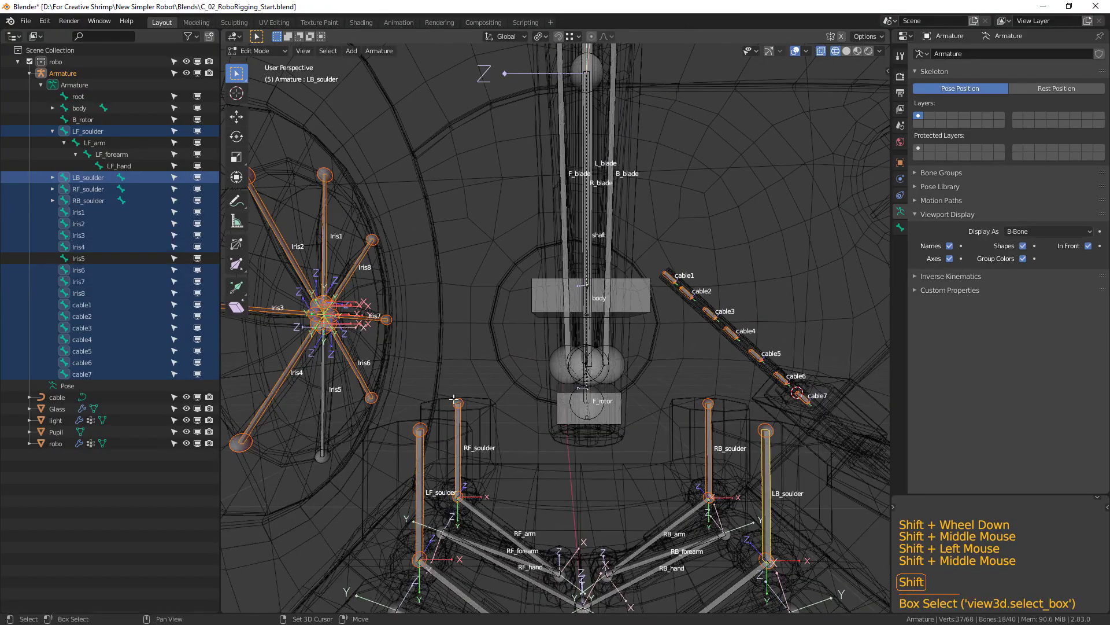
shift+click(325, 403)
shift+click(643, 300)
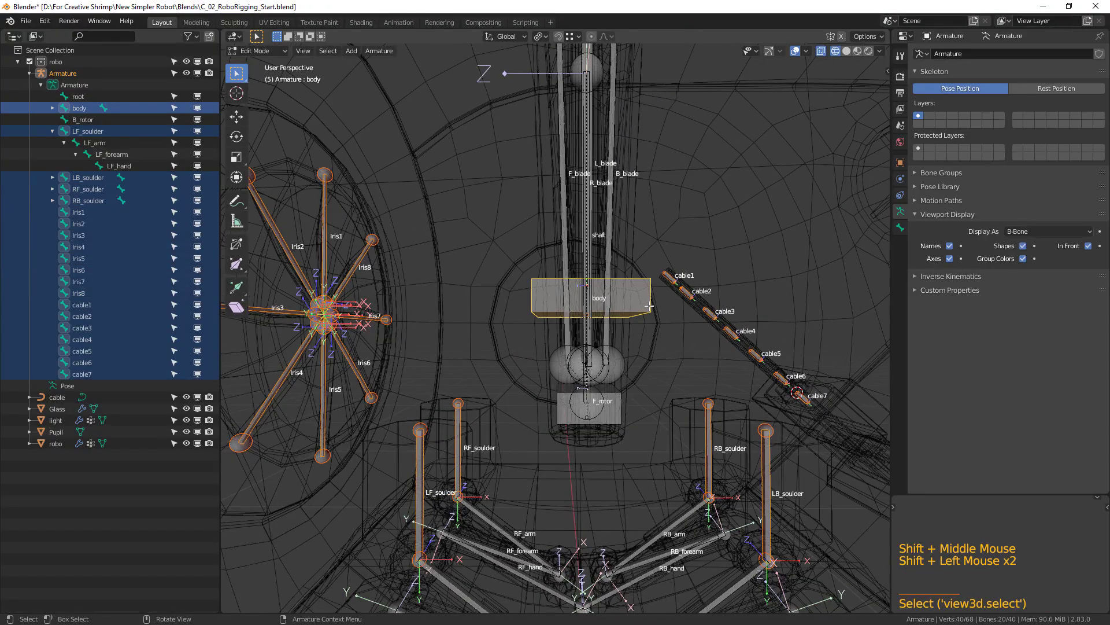
key(ctrl+p)
click(649, 306)
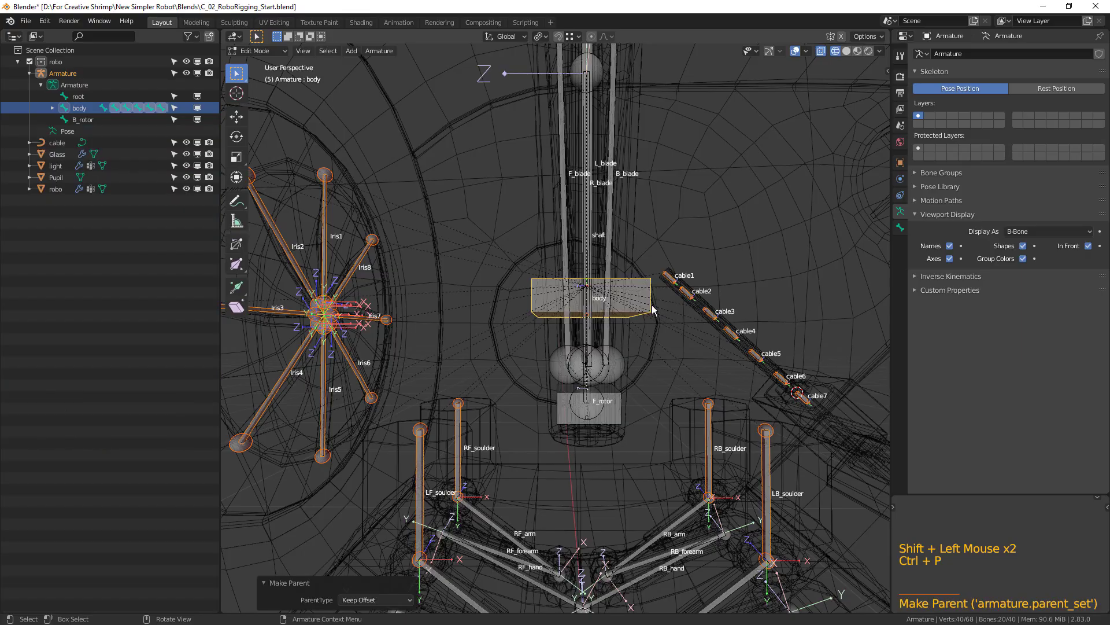
Parent the body bone to the root bone with Keep Offset.
click(636, 299)
shift+middle_drag(652, 386, 671, 150)
middle_drag(639, 457, 622, 490)
scroll(622, 489, up, 5)
shift+click(589, 484)
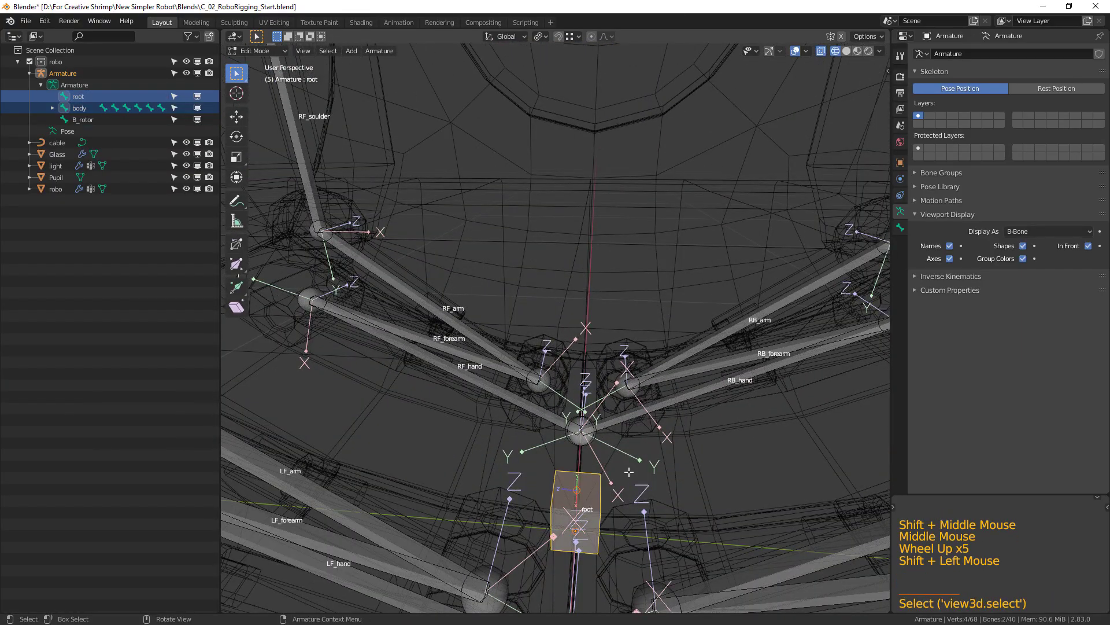
key(ctrl+p)
click(629, 472)
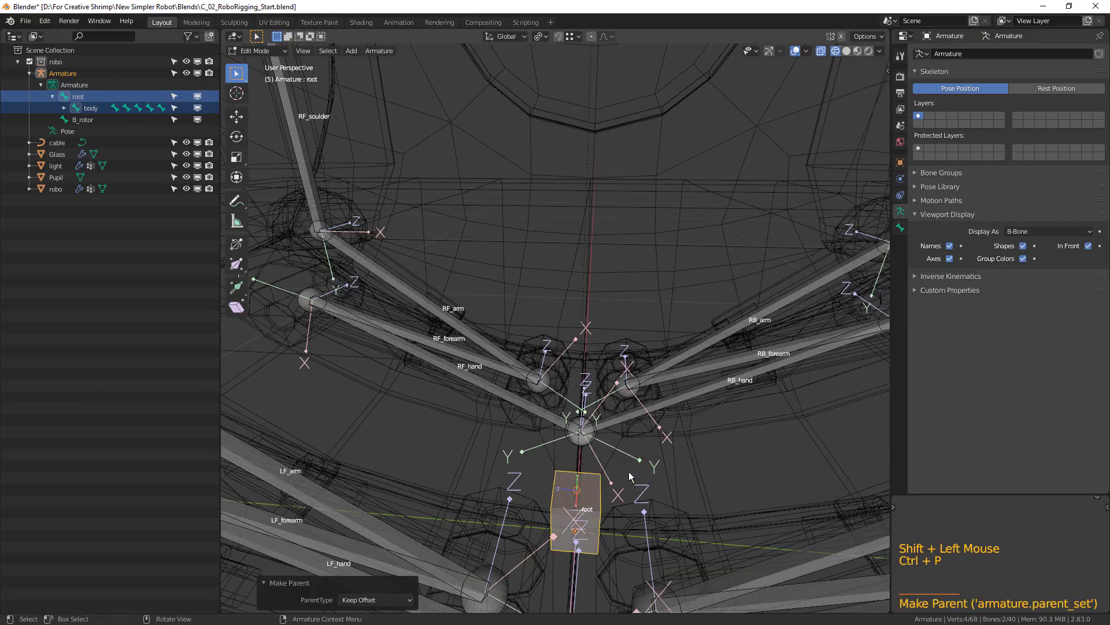
Switch the armature to Pose Mode, try moving the root bone to test the hierarchy, and select the B_rotor bone.
scroll(629, 472, down, 3)
key(Tab)
scroll(619, 480, down, 3)
shift+middle_drag(615, 480, 528, 516)
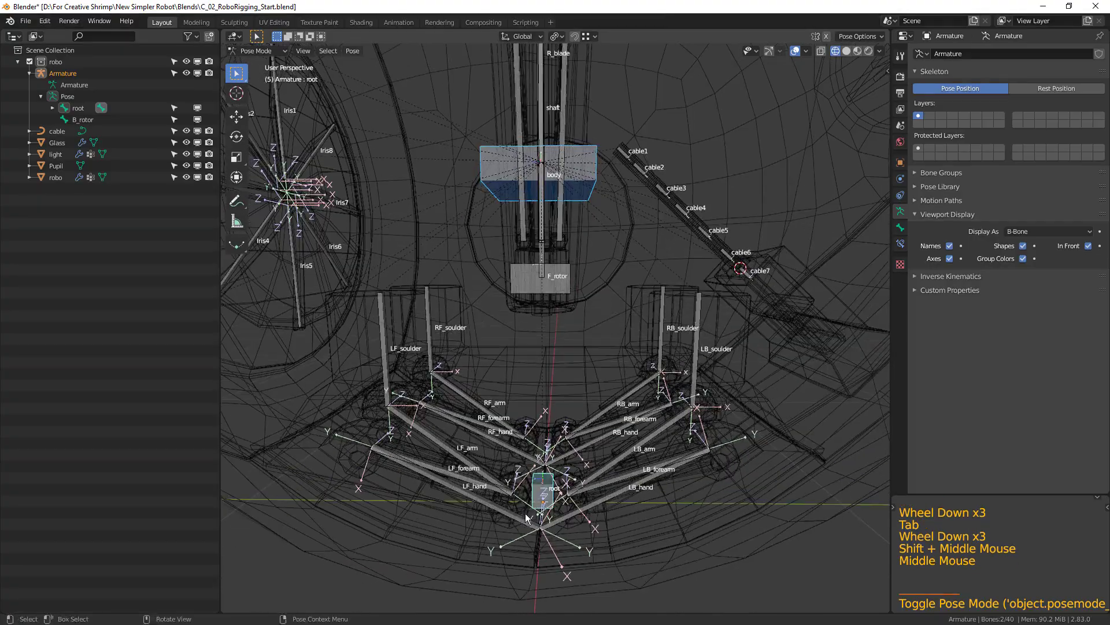
click(541, 491)
scroll(541, 491, down, 2)
key(g)
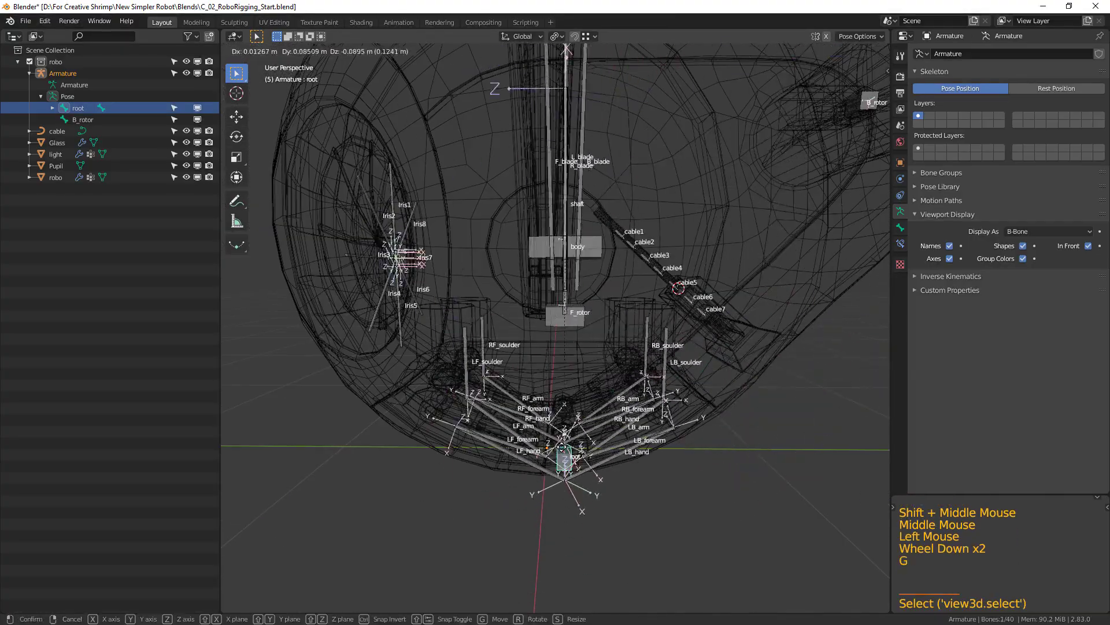
scroll(705, 360, down, 3)
shift+middle_drag(705, 355, 665, 460)
scroll(664, 460, up, 3)
shift+middle_drag(803, 288, 796, 290)
click(795, 289)
Clear the selection and try moving the root bone again to check which bones do not follow it.
scroll(540, 529, down, 1)
shift+middle_drag(541, 529, 579, 465)
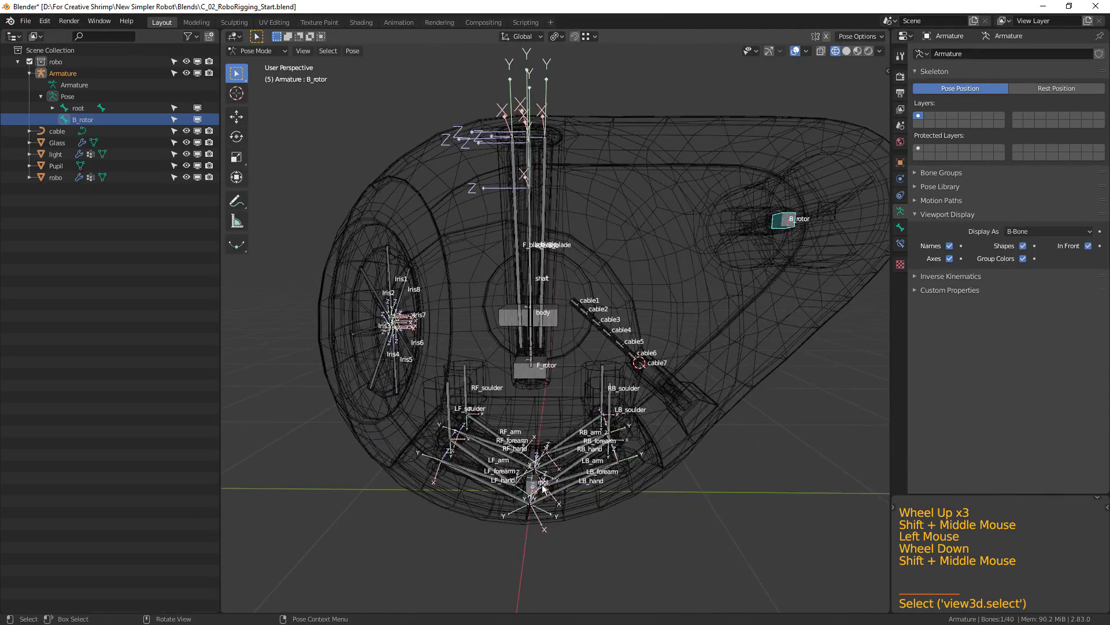
scroll(579, 465, up, 1)
key(alt+a)
click(535, 517)
key(g)
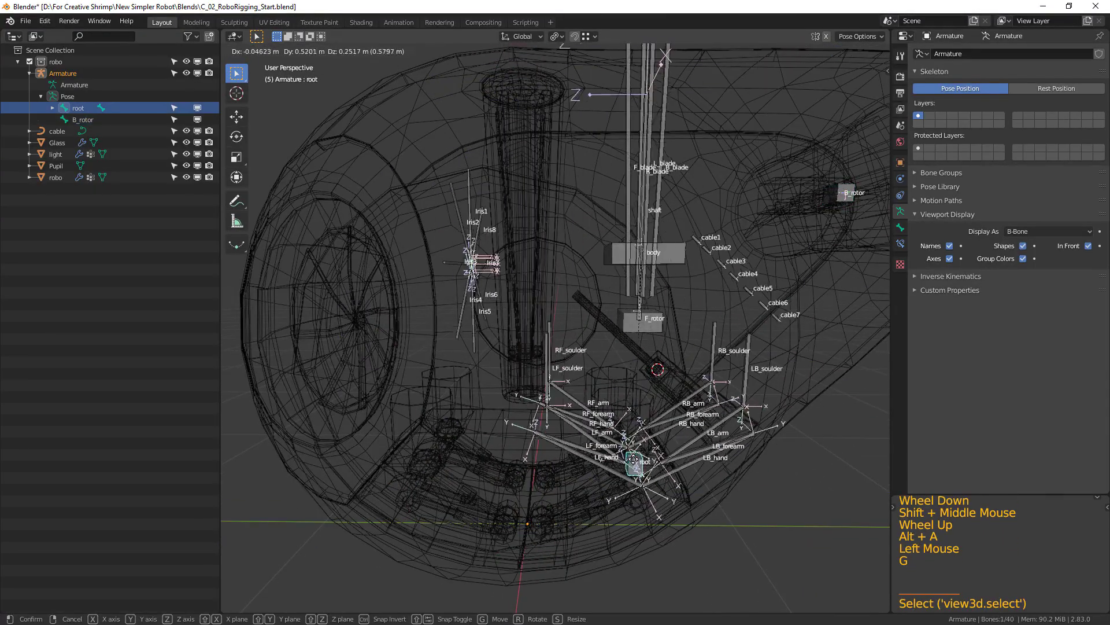
right_click(709, 328)
shift+middle_drag(709, 328, 690, 377)
Return to Edit Mode and parent the B_rotor bone to the body bone with Keep Offset.
key(Tab)
click(831, 255)
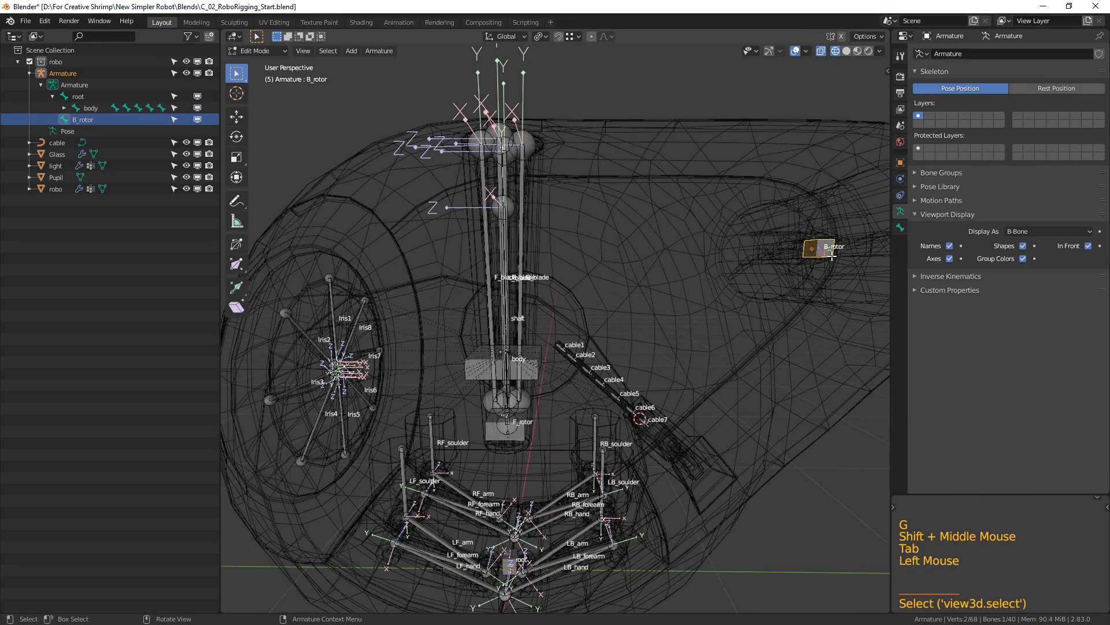
scroll(674, 317, up, 2)
shift+middle_drag(513, 414, 571, 328)
shift+click(571, 328)
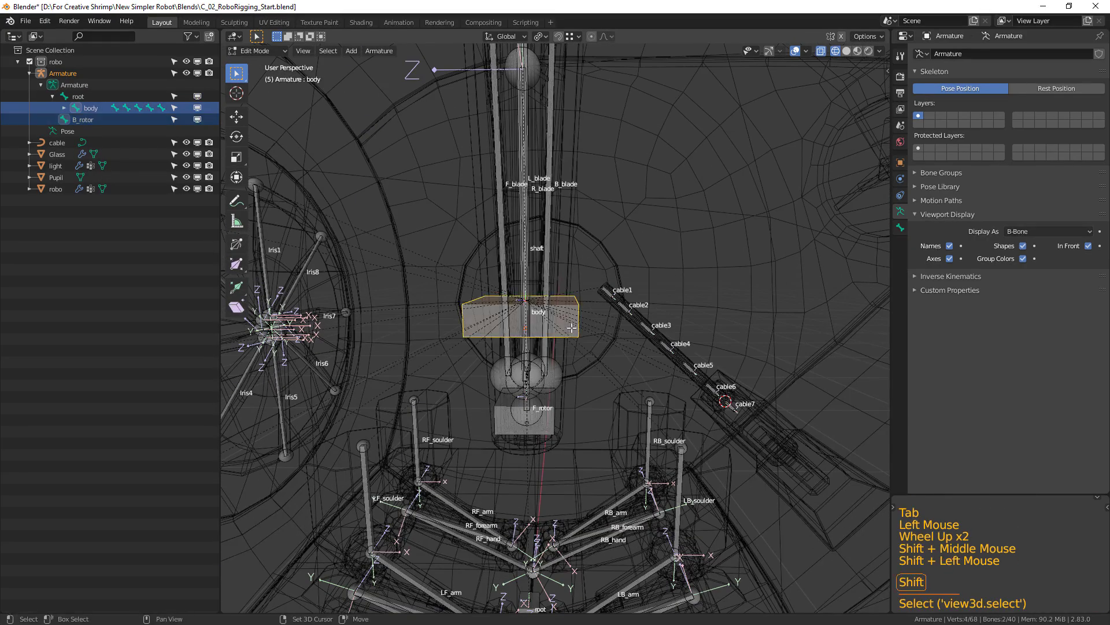
key(ctrl+p)
click(571, 327)
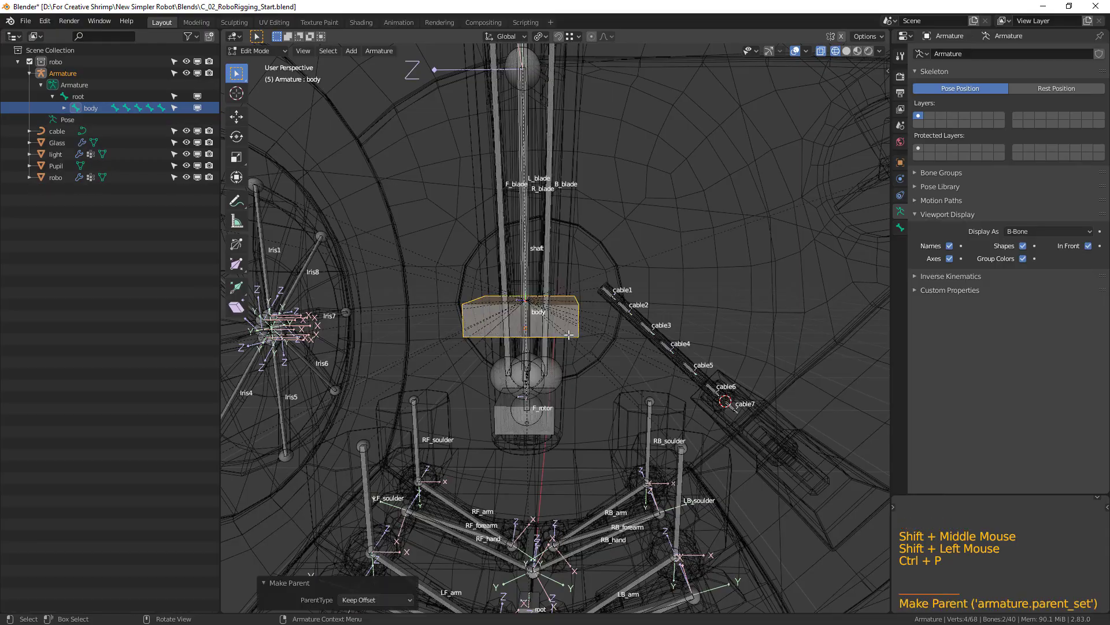
Switch to Pose Mode, test the completed hierarchy with a cancelled move of the root bone, and clear the selection.
key(Tab)
scroll(596, 370, down, 3)
shift+middle_drag(492, 557, 501, 543)
key(alt+a)
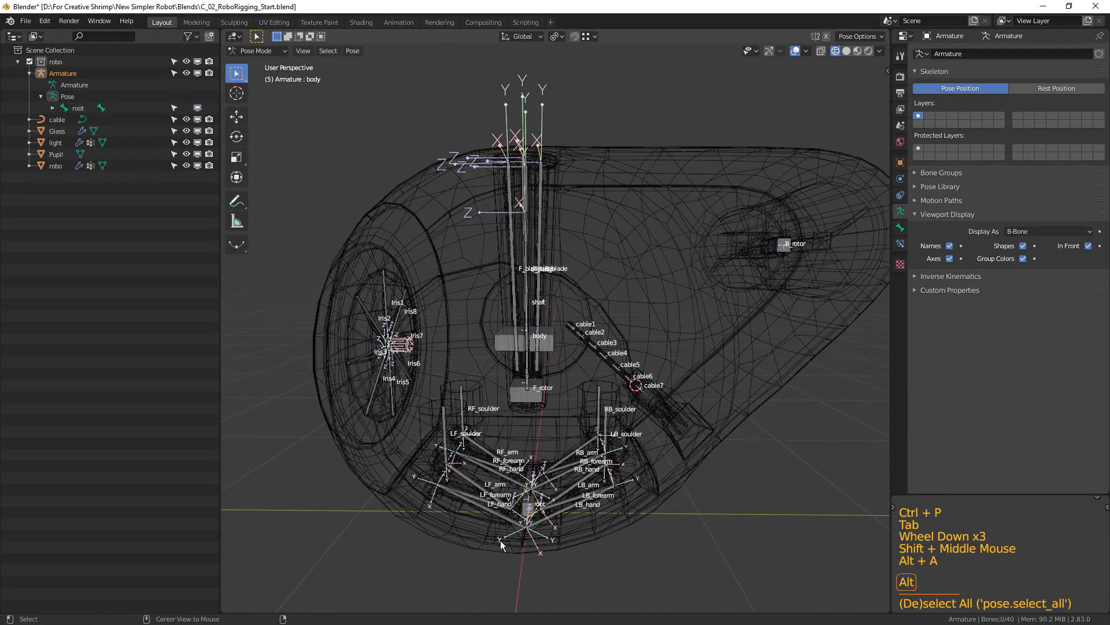
click(536, 513)
click(536, 513)
key(g)
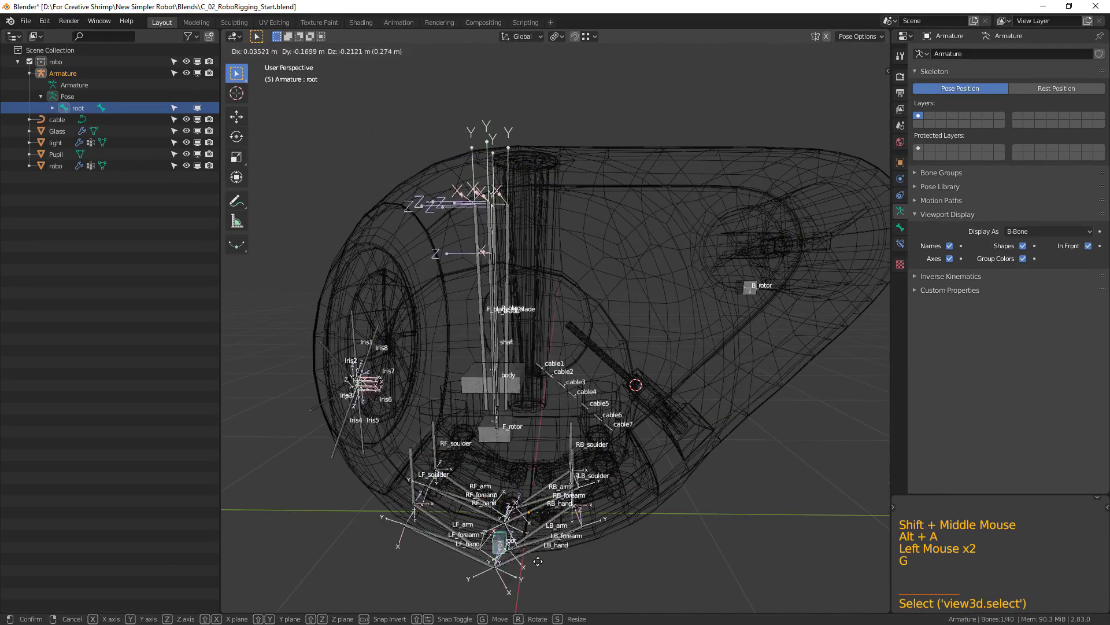
right_click(581, 522)
shift+middle_drag(604, 480, 593, 496)
key(alt+a)
scroll(647, 443, down, 1)
shift+middle_drag(647, 444, 654, 446)
shift+middle_drag(654, 446, 661, 444)
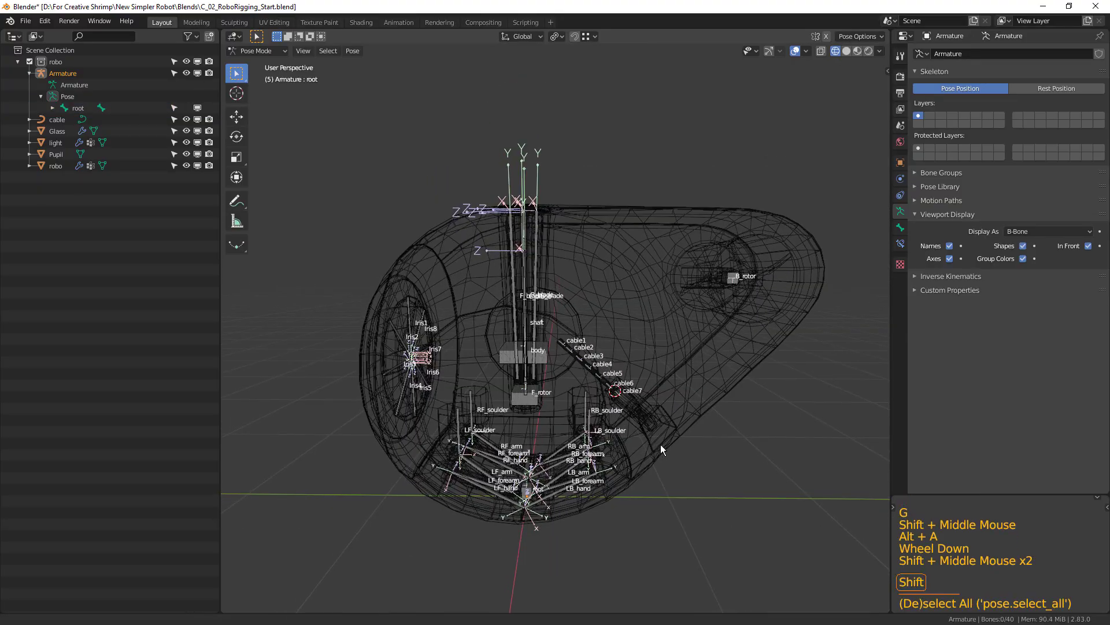